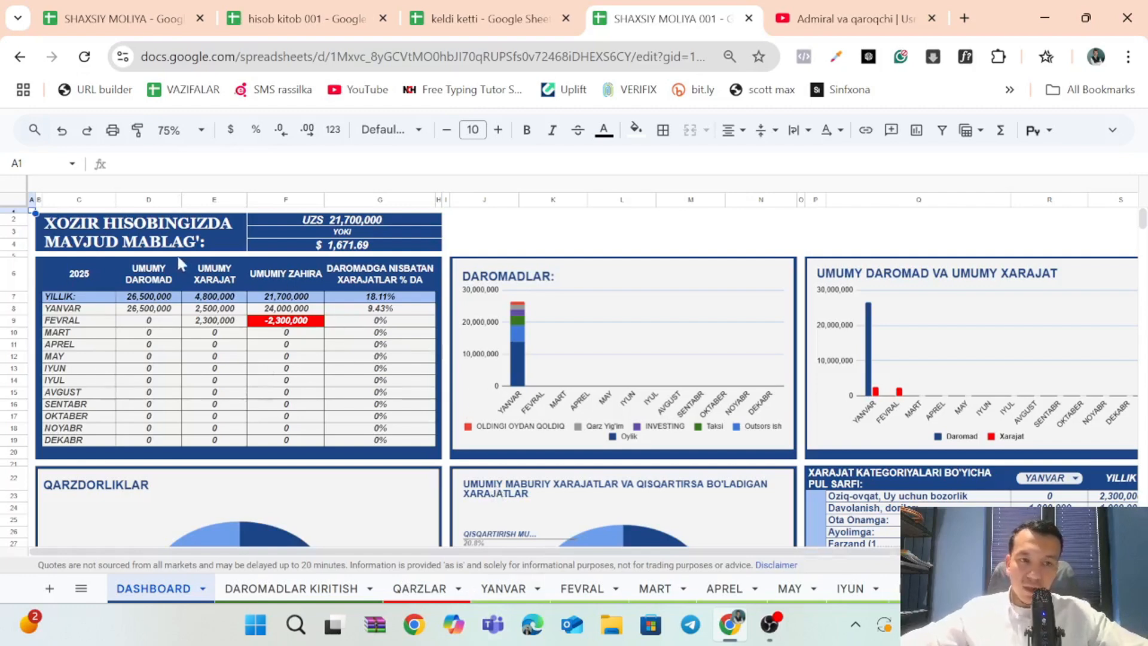
Examine the available-balance block at the head of the DASHBOARD sheet, comparing its UZS and dollar amounts.
{"action": "left_click", "coordinate": [244, 247]}
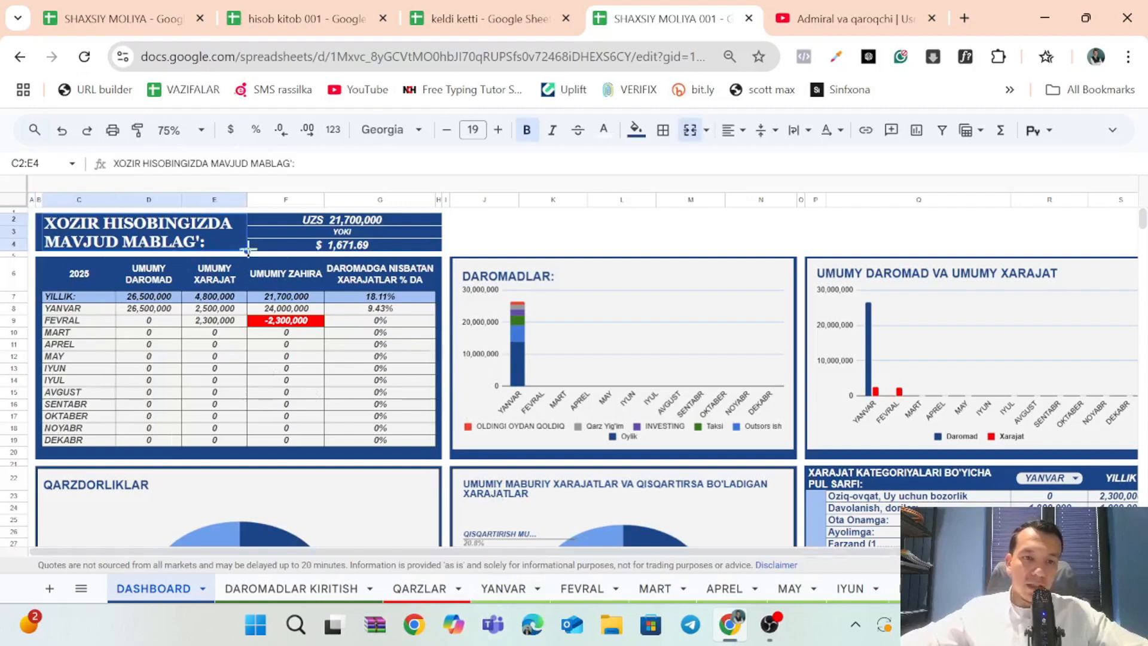
{"action": "left_click", "coordinate": [296, 222]}
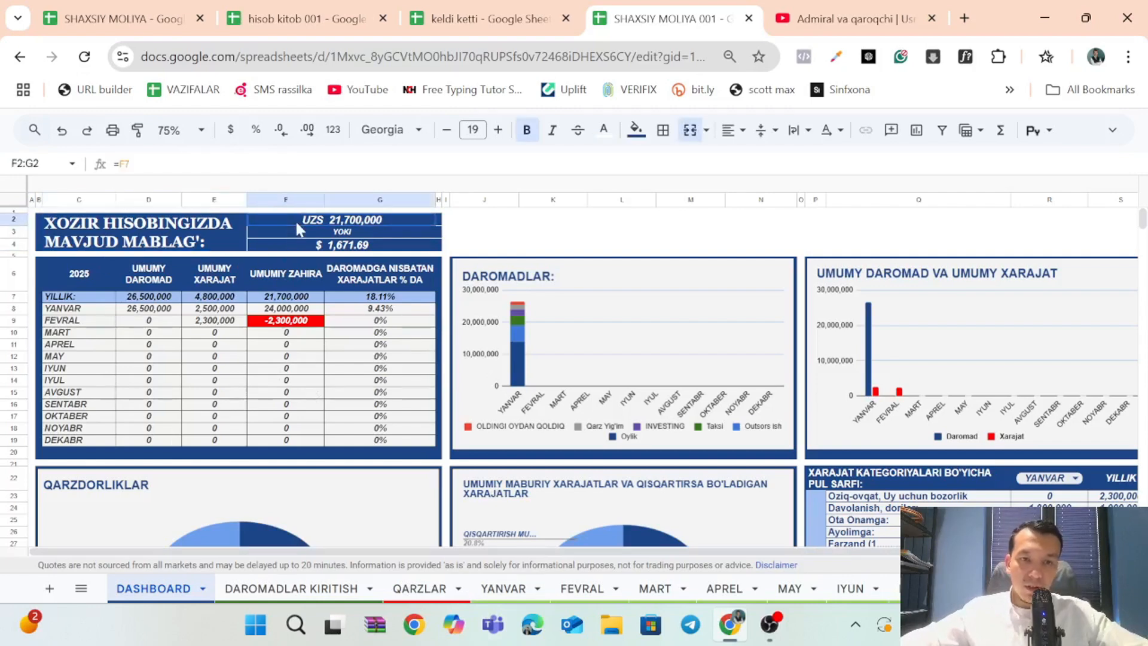
{"action": "left_click", "coordinate": [356, 232]}
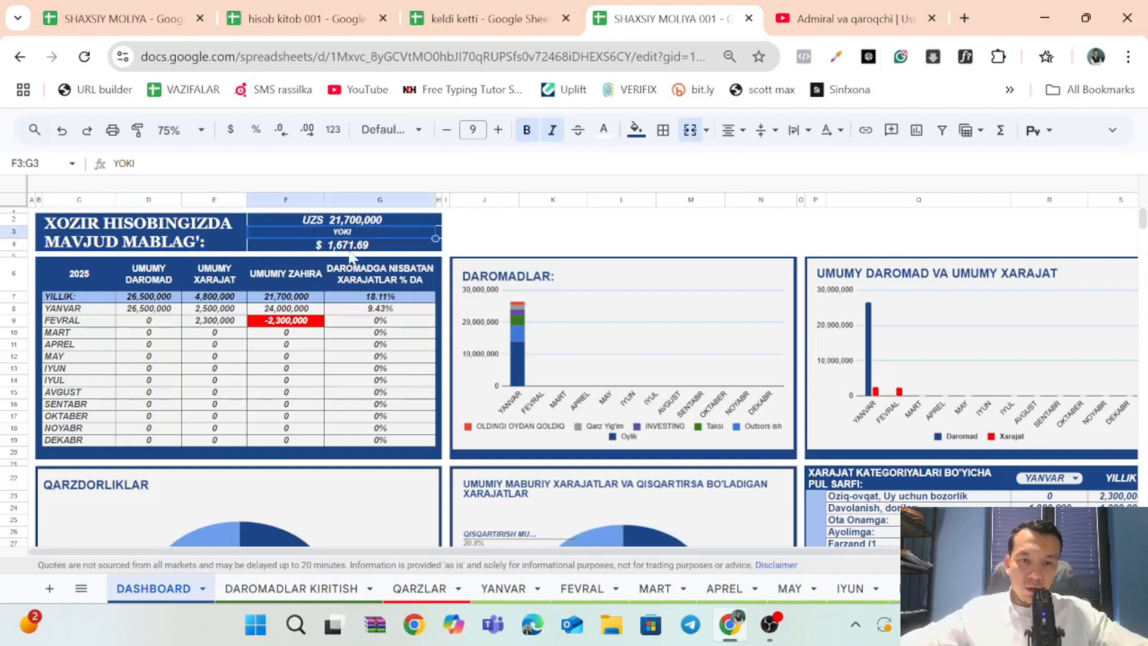
{"action": "left_click", "coordinate": [353, 246]}
{"action": "left_click", "coordinate": [337, 224]}
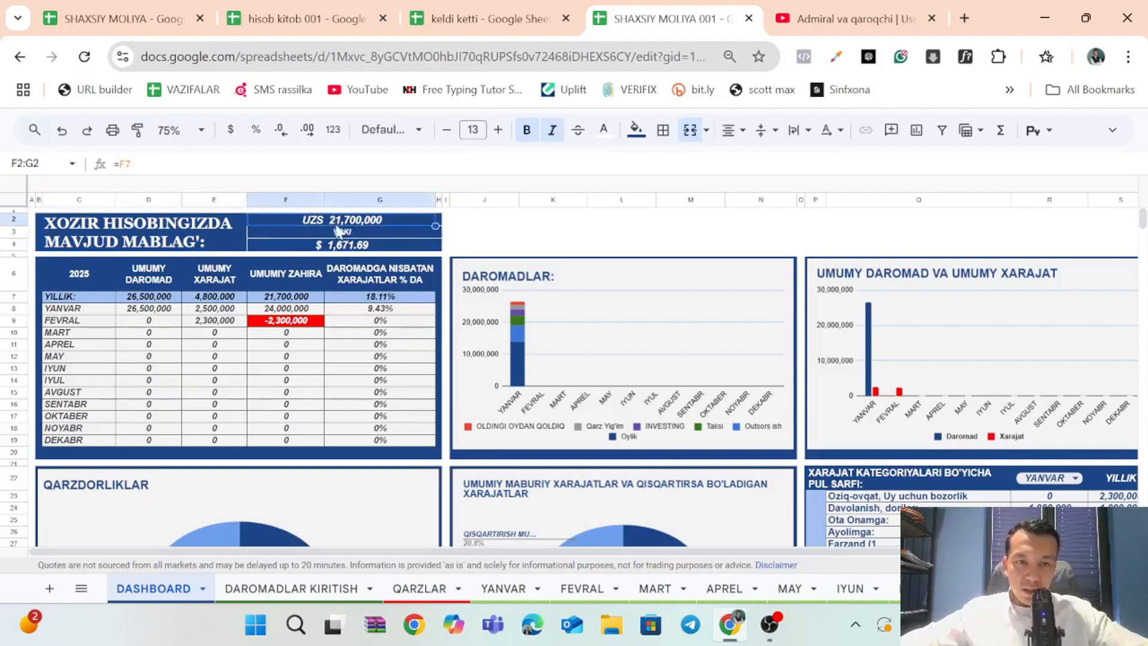
{"action": "left_click", "coordinate": [344, 249]}
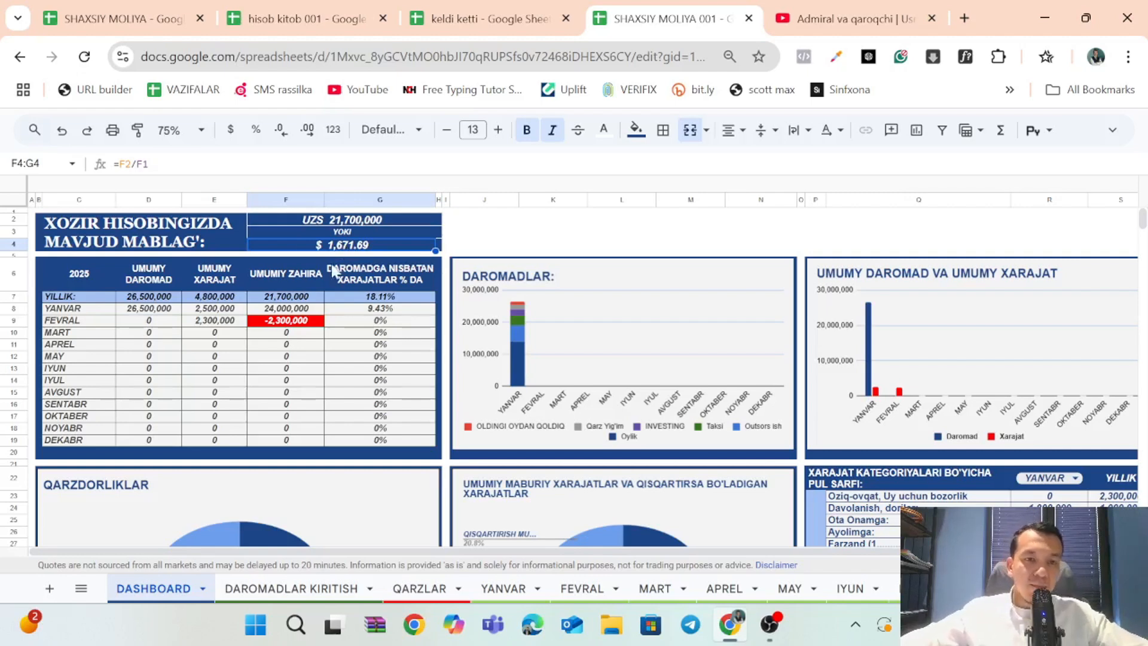
Inspect the USD to UZS exchange-rate formula in F1 and how the dollar balance is derived from the UZS balance.
{"action": "left_click", "coordinate": [255, 210]}
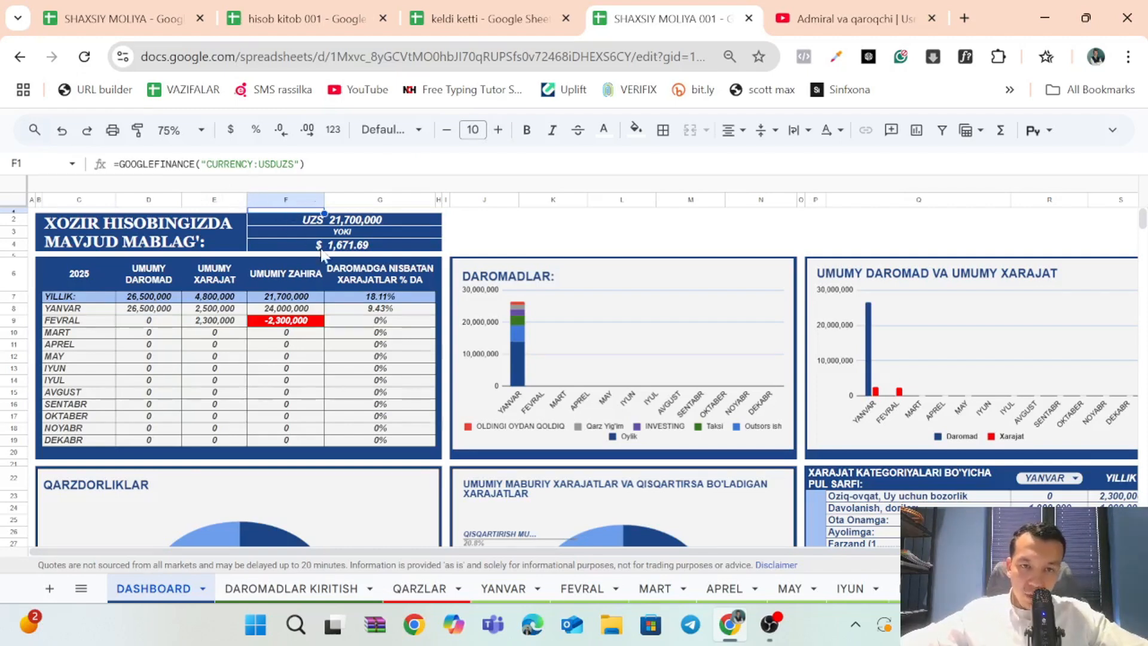
{"action": "left_click", "coordinate": [359, 241]}
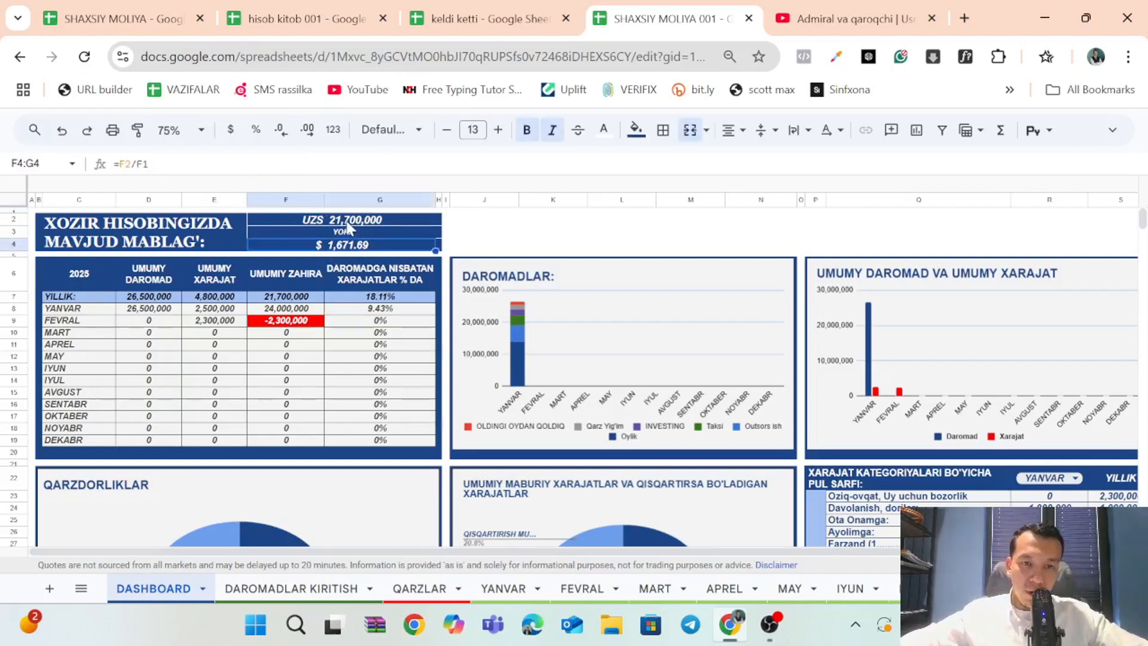
{"action": "left_click", "coordinate": [350, 224]}
{"action": "left_click", "coordinate": [338, 247]}
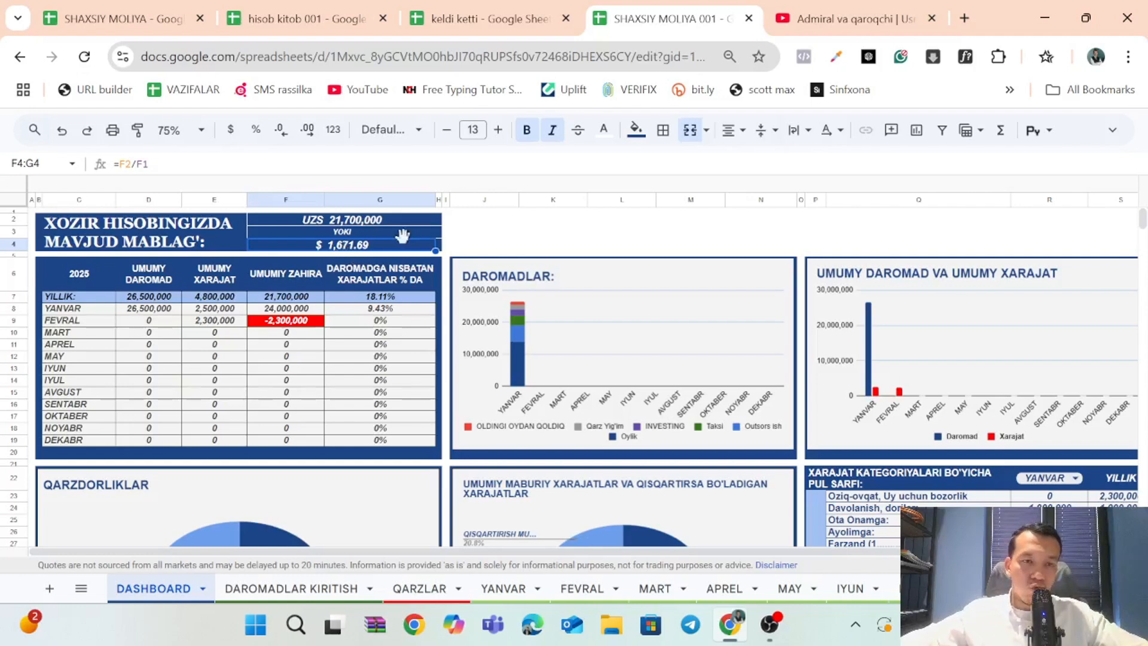
{"action": "left_click", "coordinate": [321, 224]}
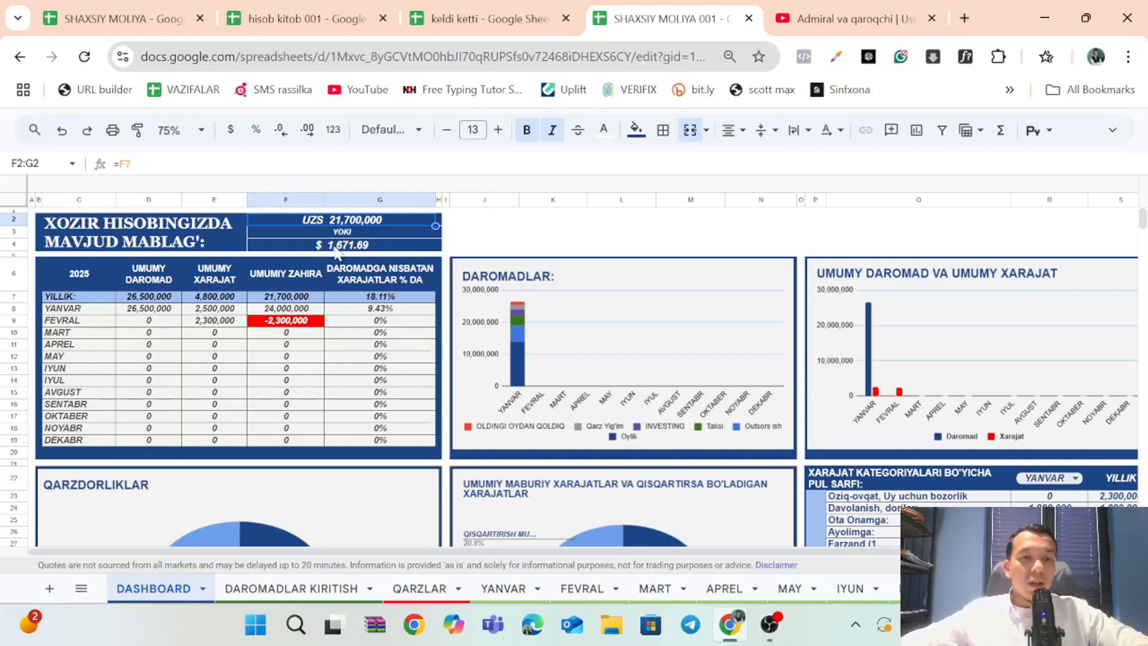
{"action": "left_click", "coordinate": [337, 249]}
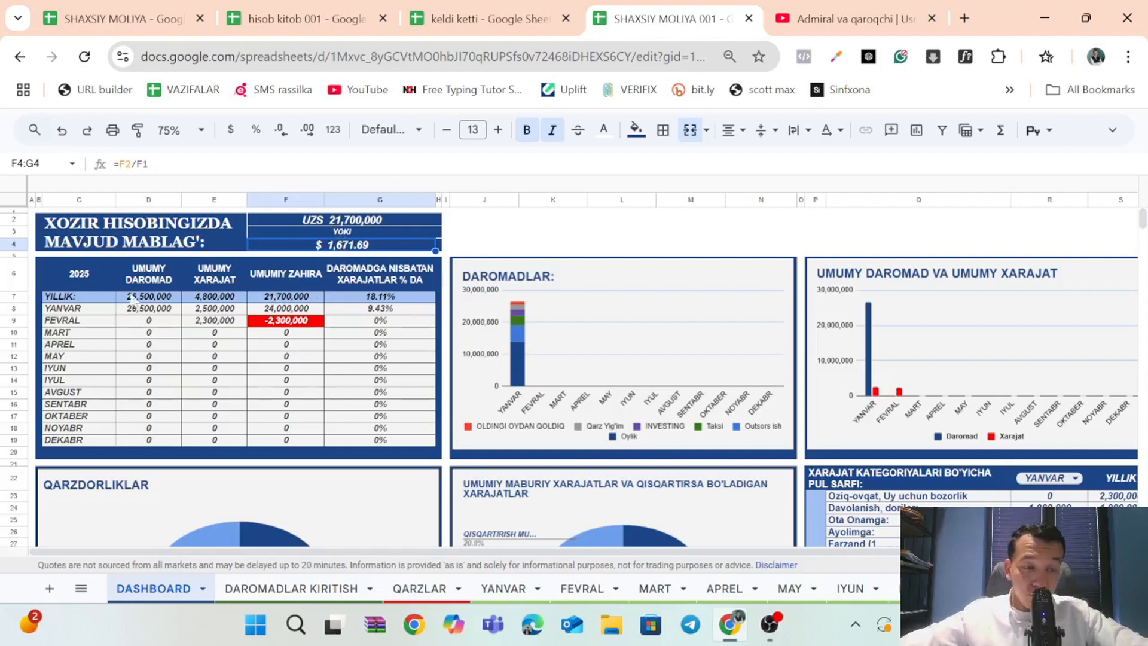
Review the 2025 summary table and its headings for total income, total expense, reserve and expense-to-income percentage.
{"action": "left_click_drag", "start_coordinate": [81, 276], "coordinate": [422, 456]}
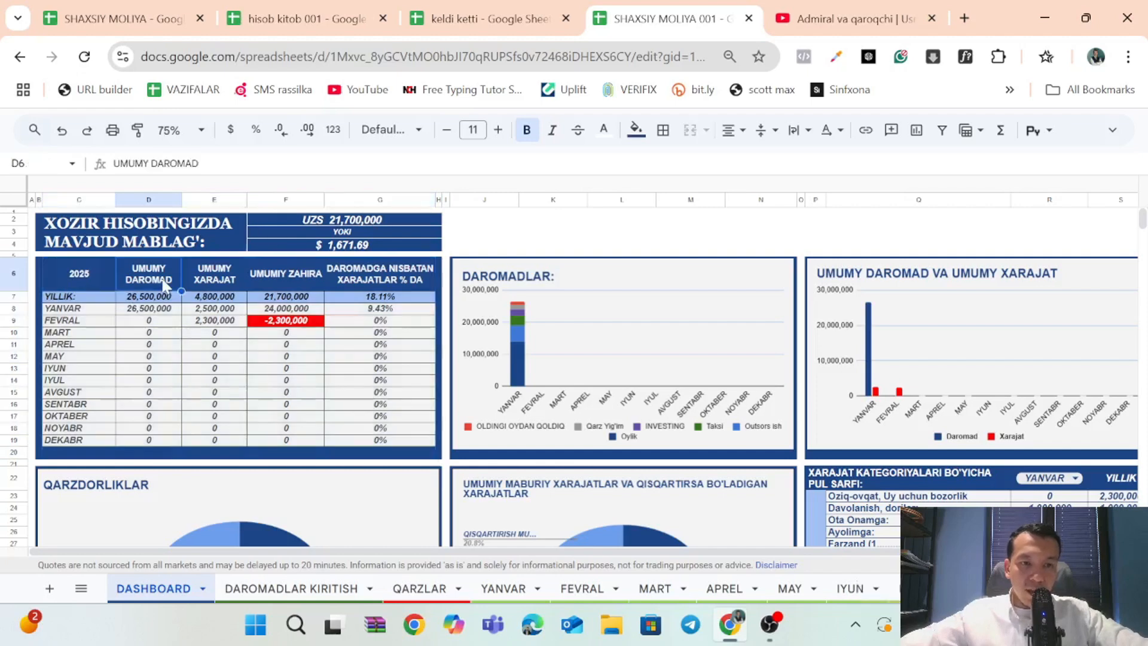
{"action": "left_click", "coordinate": [170, 281]}
{"action": "left_click", "coordinate": [217, 272]}
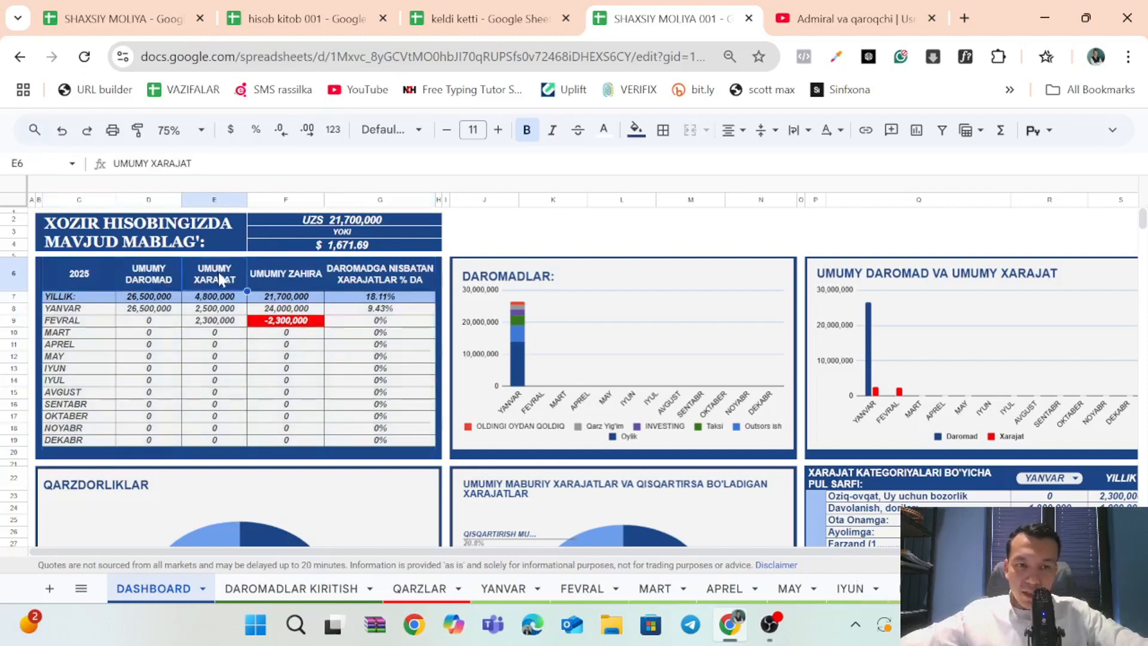
{"action": "left_click", "coordinate": [296, 275]}
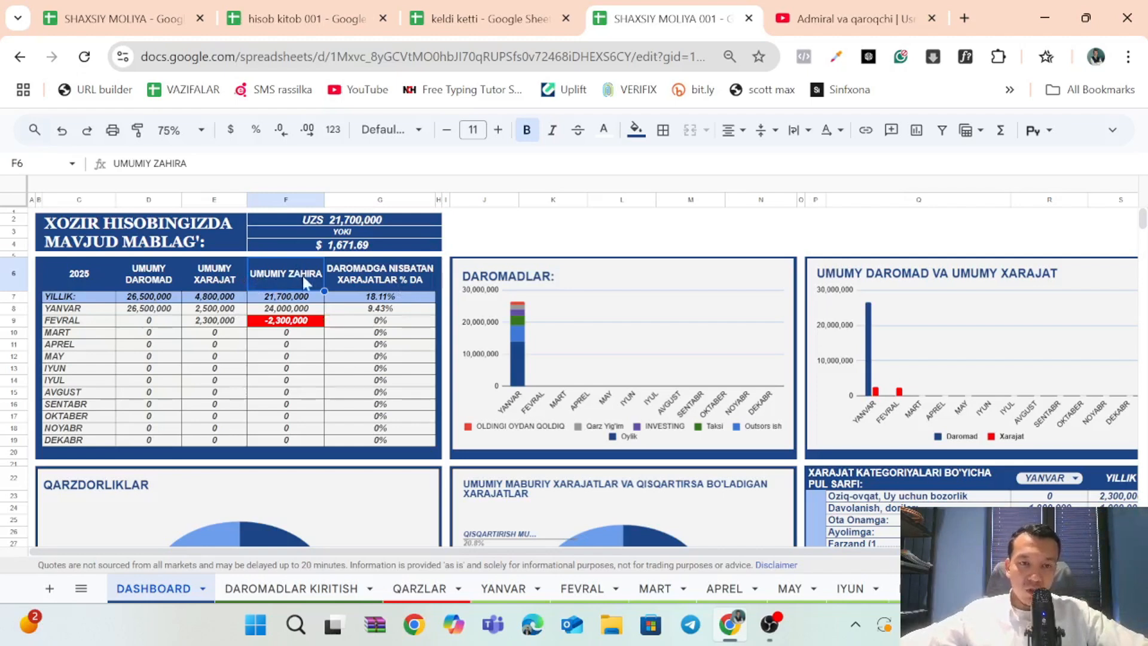
{"action": "left_click", "coordinate": [356, 279]}
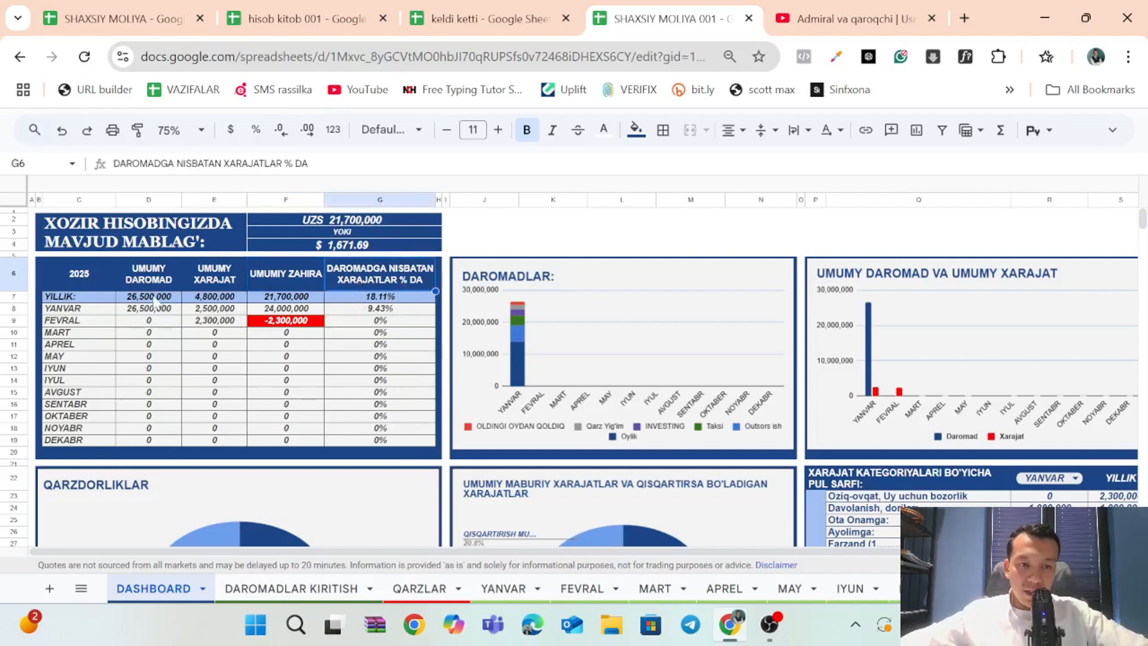
{"action": "left_click", "coordinate": [154, 297]}
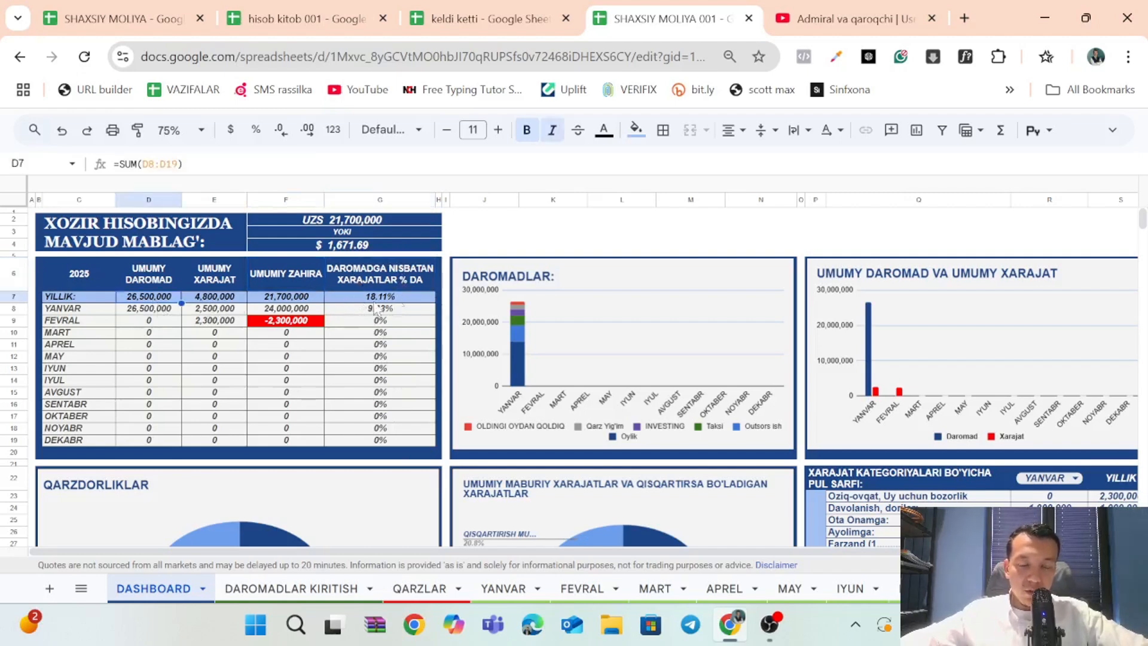
{"action": "key", "text": "BackSpace"}
{"action": "left_click", "coordinate": [283, 367]}
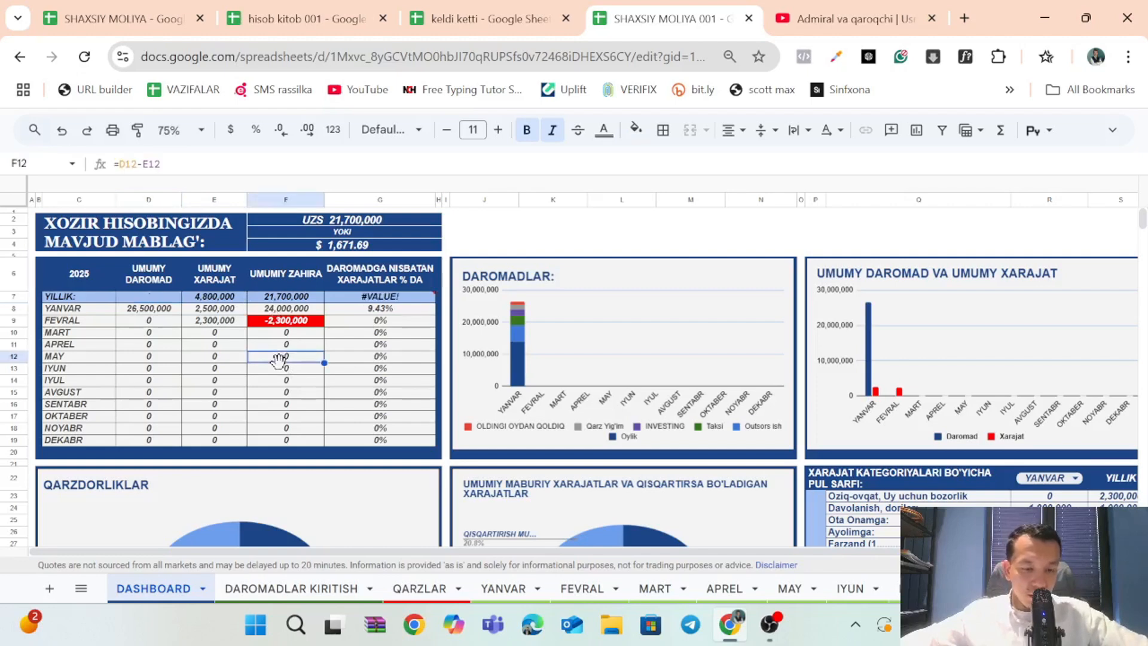
{"action": "key", "text": "ctrl+z"}
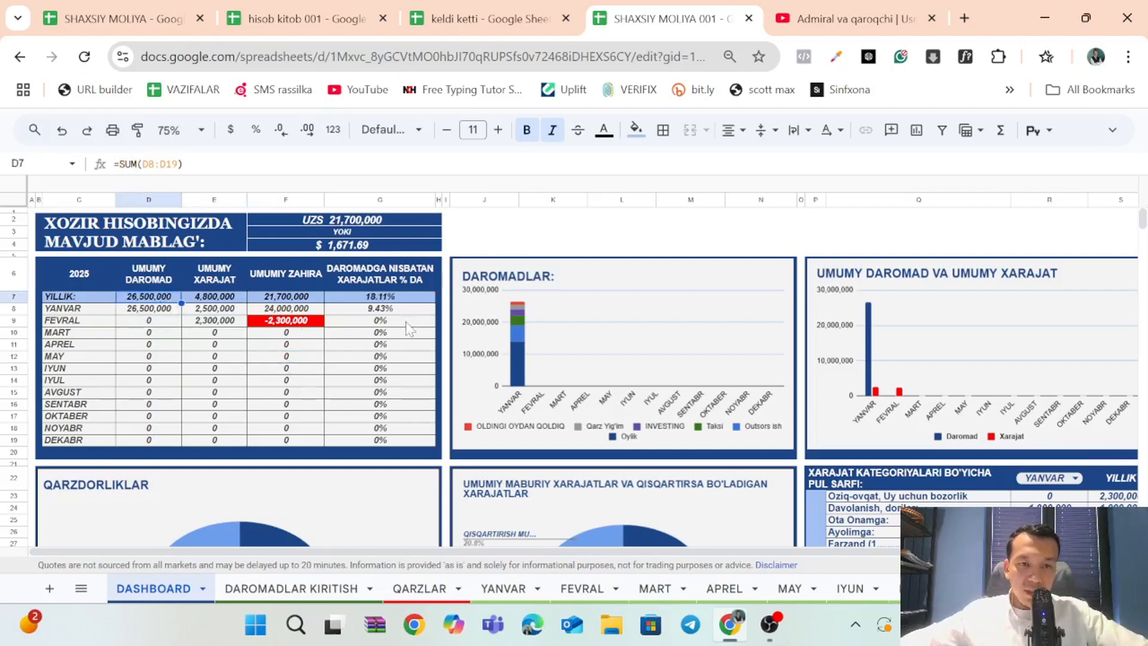
Inspect the YILLIK row's expense total and percentage formulas, plus the percentage formula for MART.
{"action": "key", "text": "Right"}
{"action": "key", "text": "Right"}
{"action": "key", "text": "Right"}
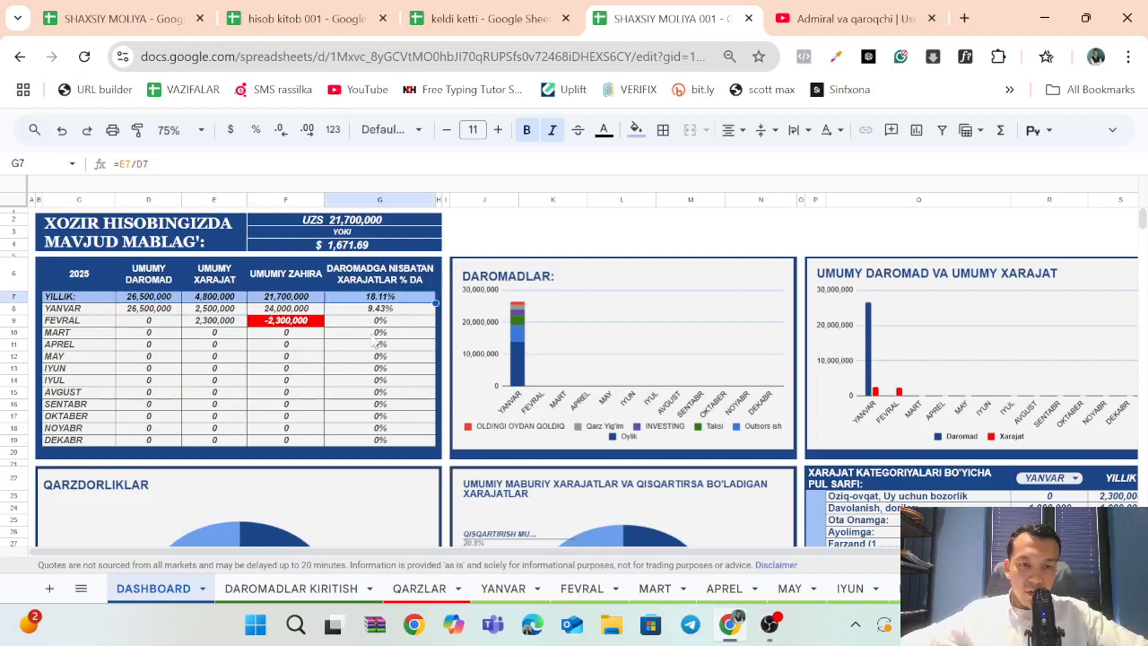
{"action": "left_click", "coordinate": [217, 300]}
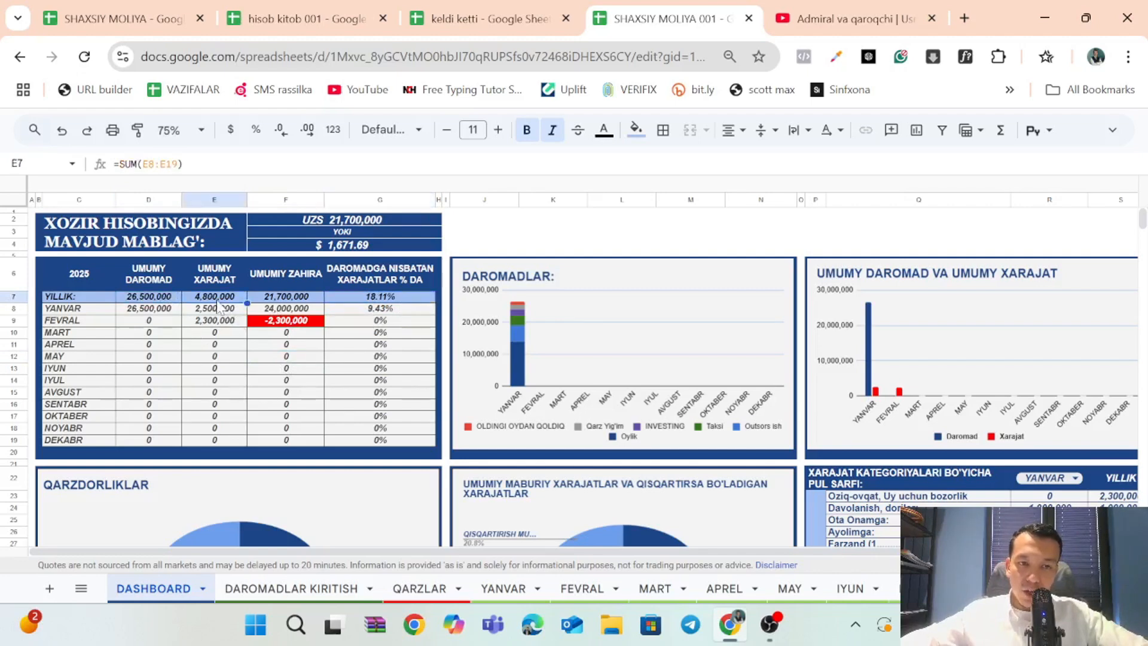
{"action": "left_click", "coordinate": [417, 300]}
{"action": "left_click", "coordinate": [410, 333]}
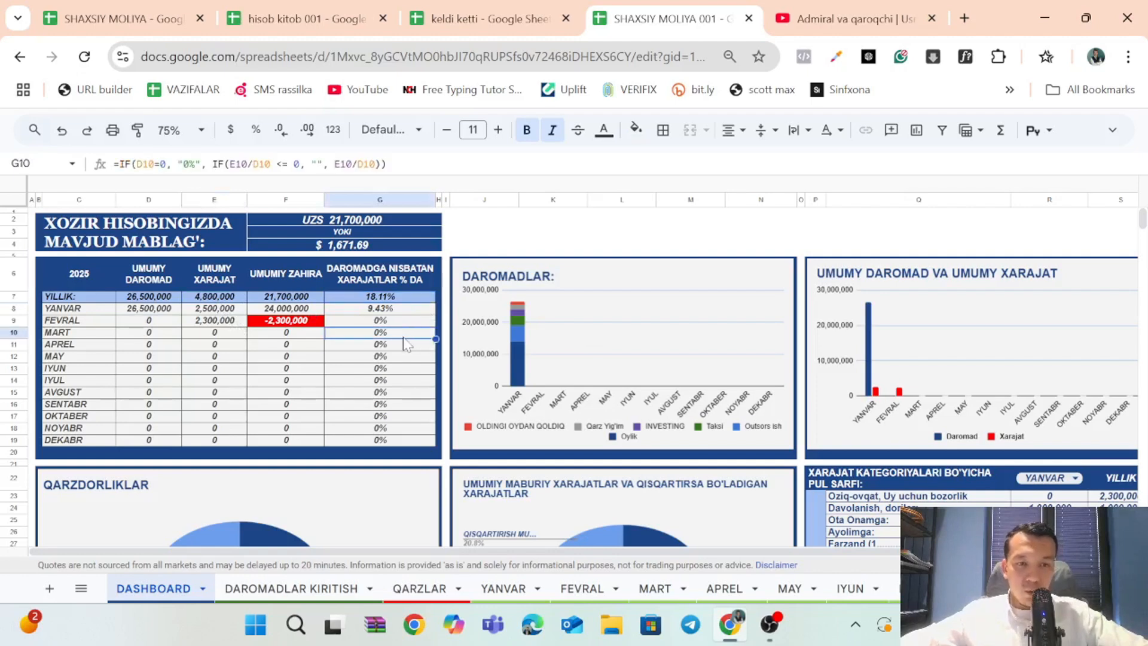
Examine the UMUMIY ZAHIRA column month by month, comparing the highlighted FEVRAL reserve with the other months.
{"action": "left_click", "coordinate": [288, 322]}
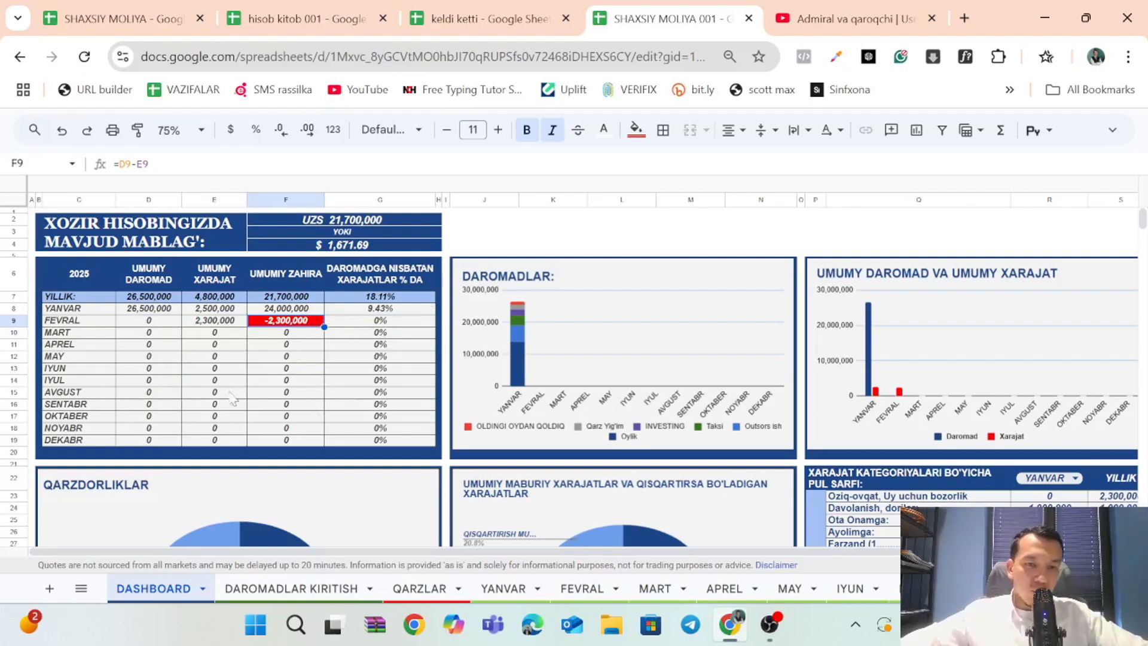
{"action": "left_click", "coordinate": [282, 309]}
{"action": "left_click", "coordinate": [295, 345]}
{"action": "left_click", "coordinate": [299, 382]}
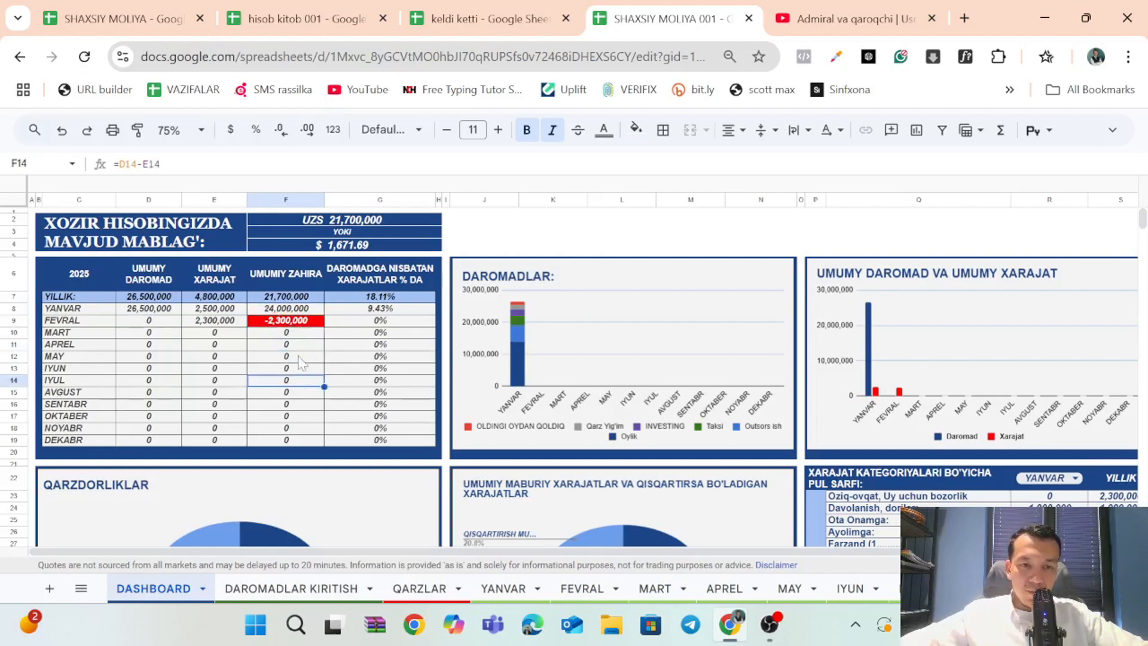
{"action": "left_click", "coordinate": [310, 323]}
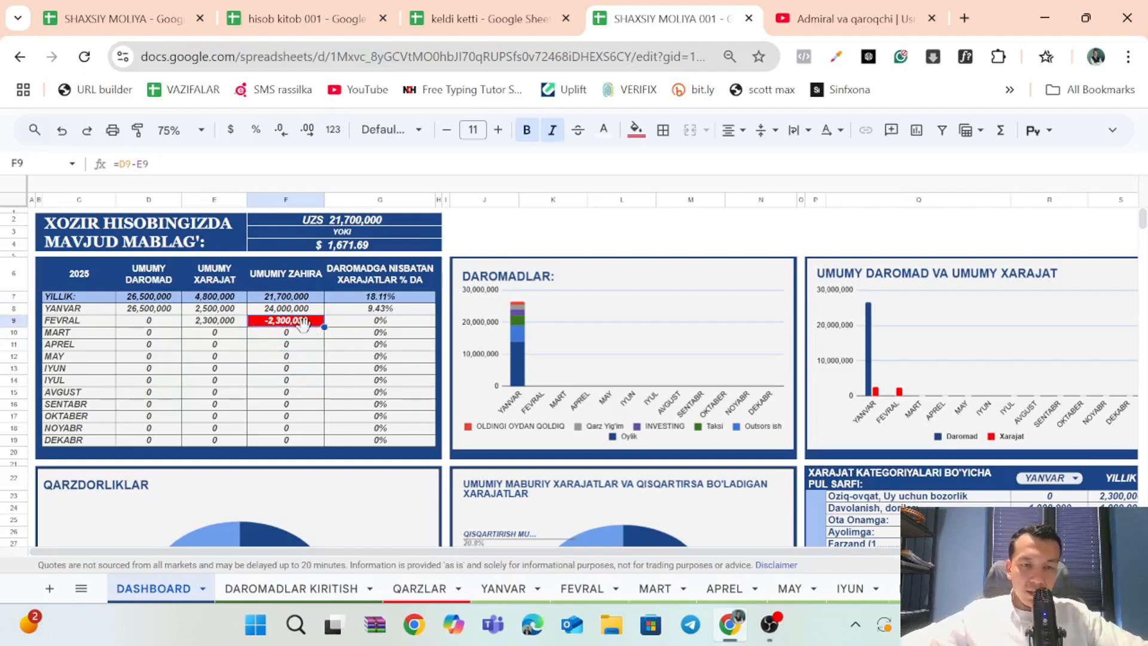
{"action": "left_click", "coordinate": [304, 344]}
{"action": "left_click", "coordinate": [308, 371]}
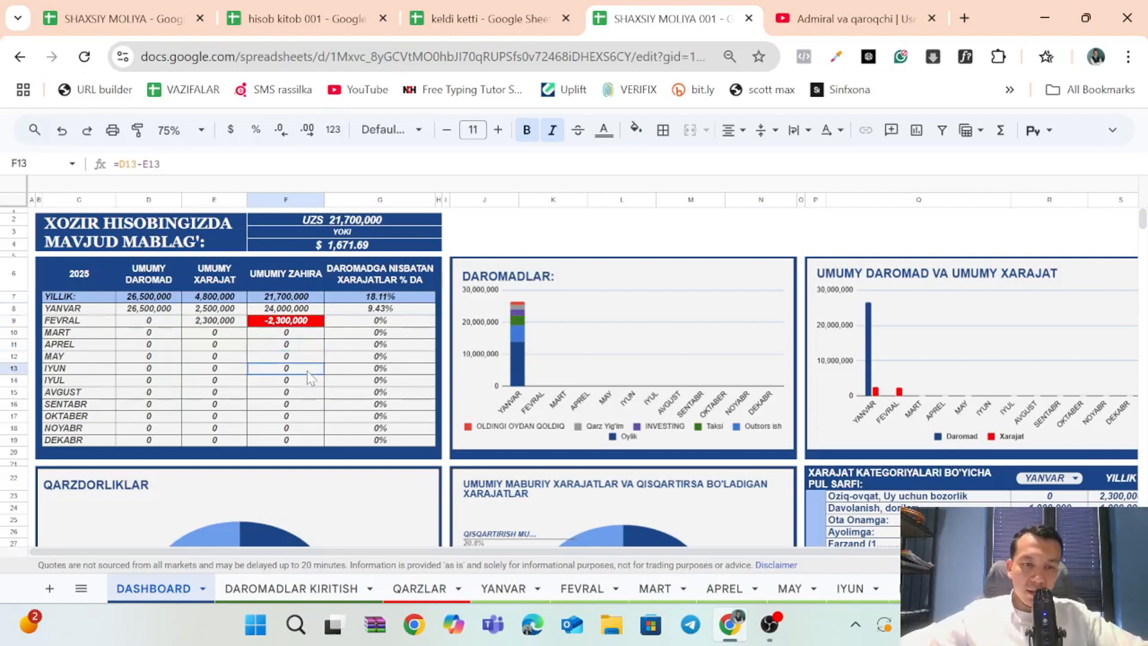
{"action": "left_click", "coordinate": [311, 385]}
{"action": "left_click", "coordinate": [315, 405]}
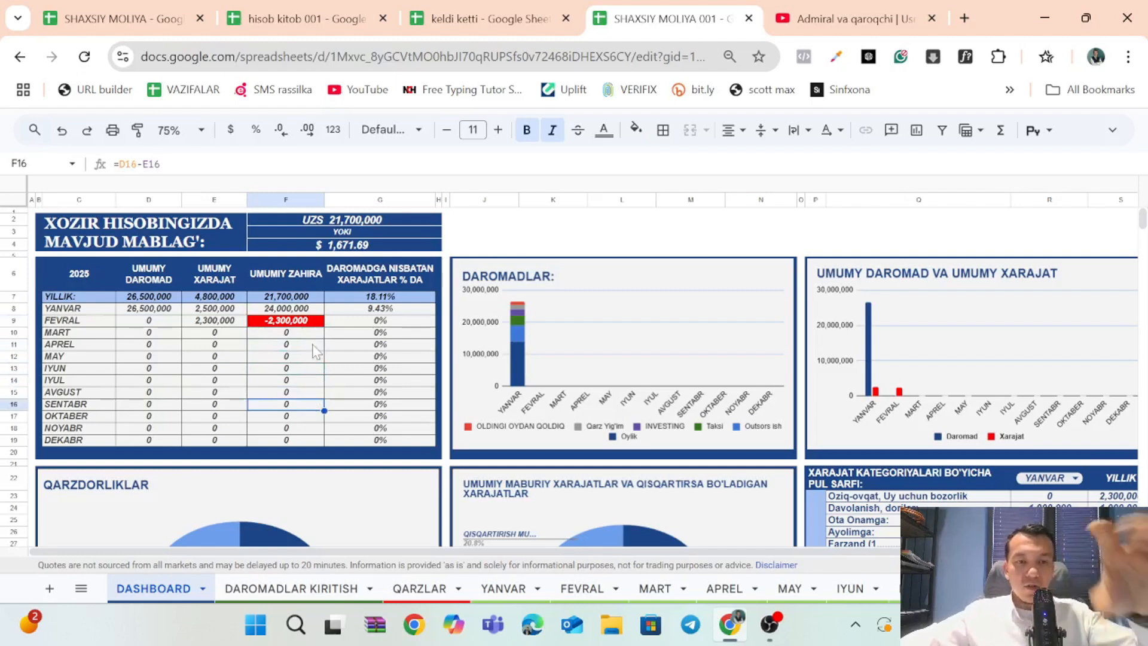
{"action": "left_click", "coordinate": [318, 323]}
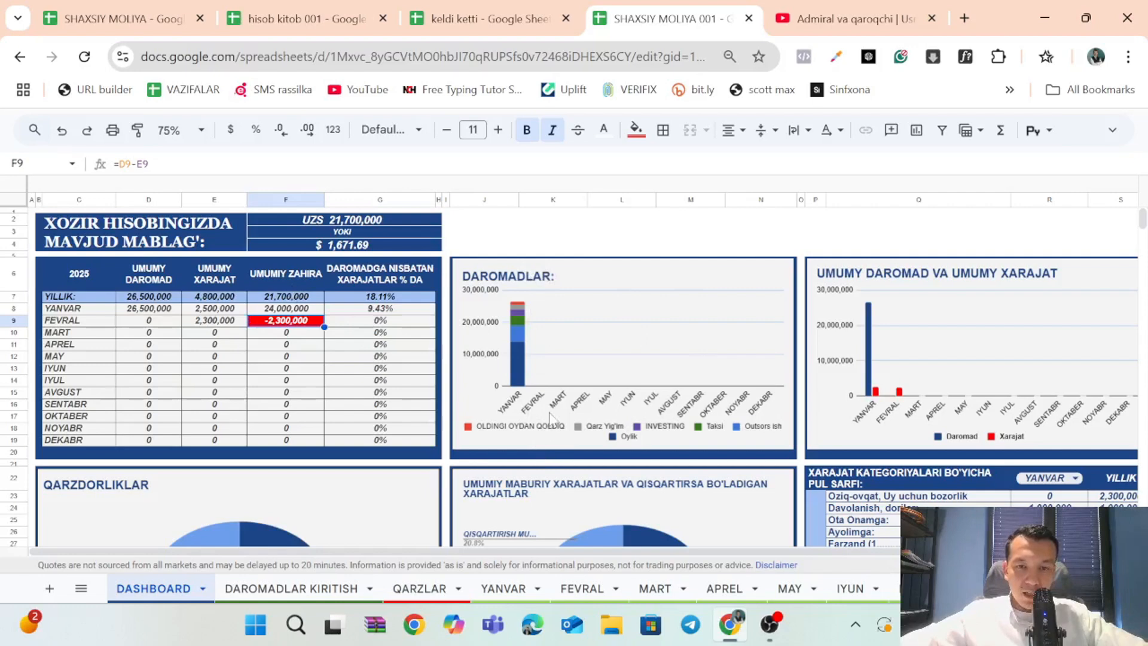
Examine the YANVAR bar of the DAROMADLAR chart and its breakdown by income source.
{"action": "left_click", "coordinate": [526, 374]}
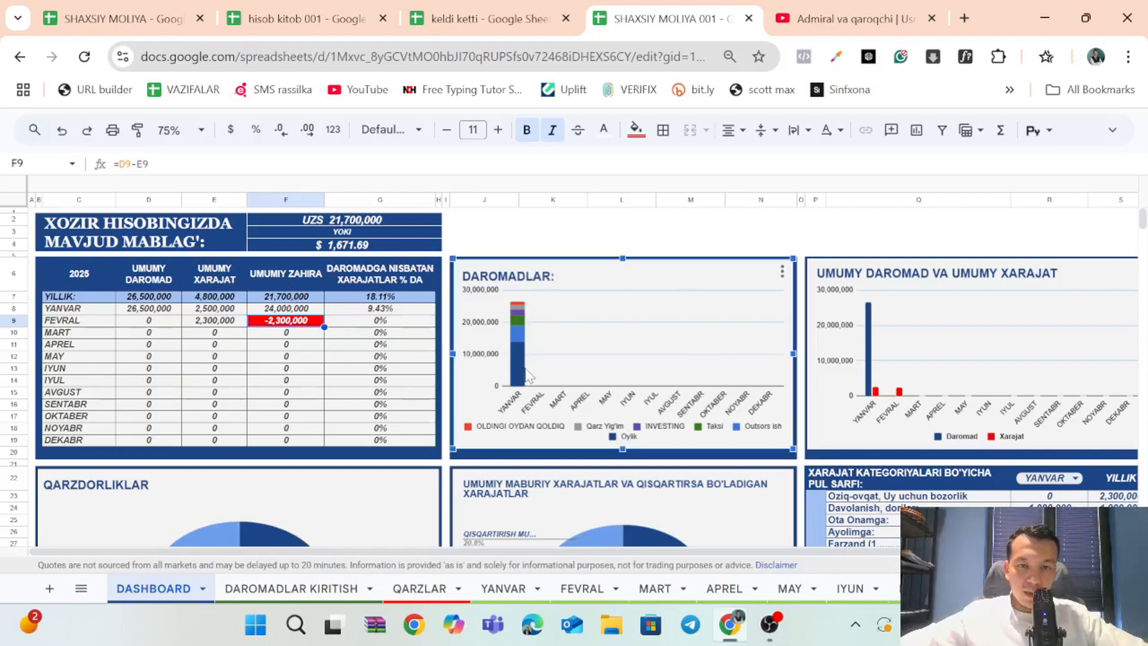
{"action": "mouse_move", "coordinate": [522, 347]}
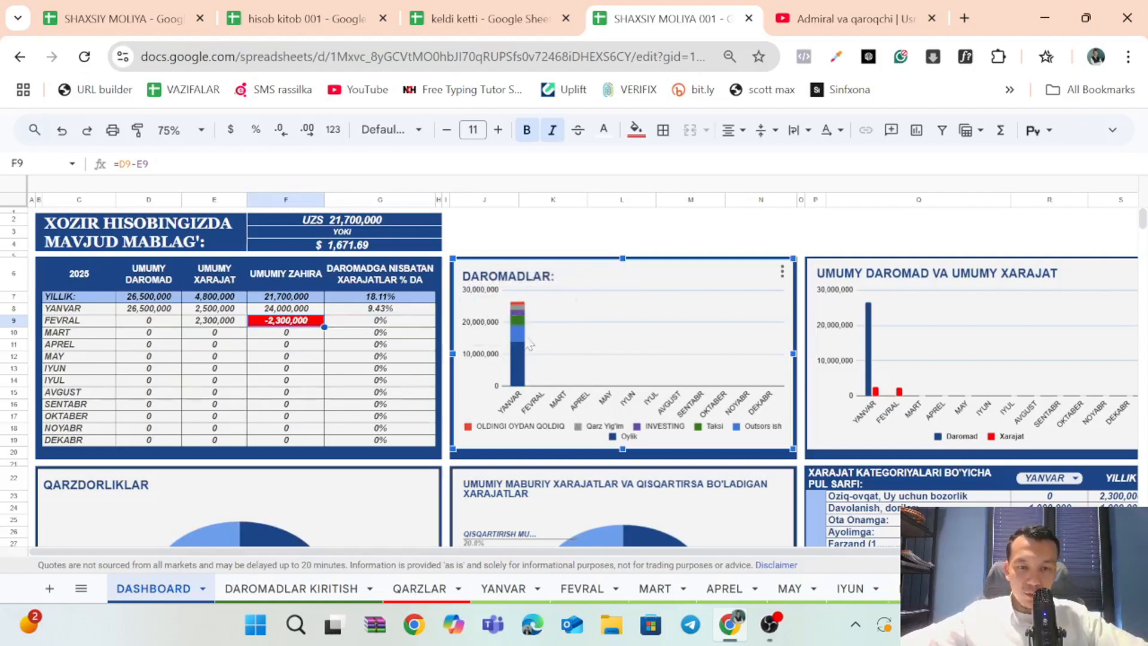
{"action": "scroll", "coordinate": [828, 336], "scroll_direction": "right", "scroll_amount": 2}
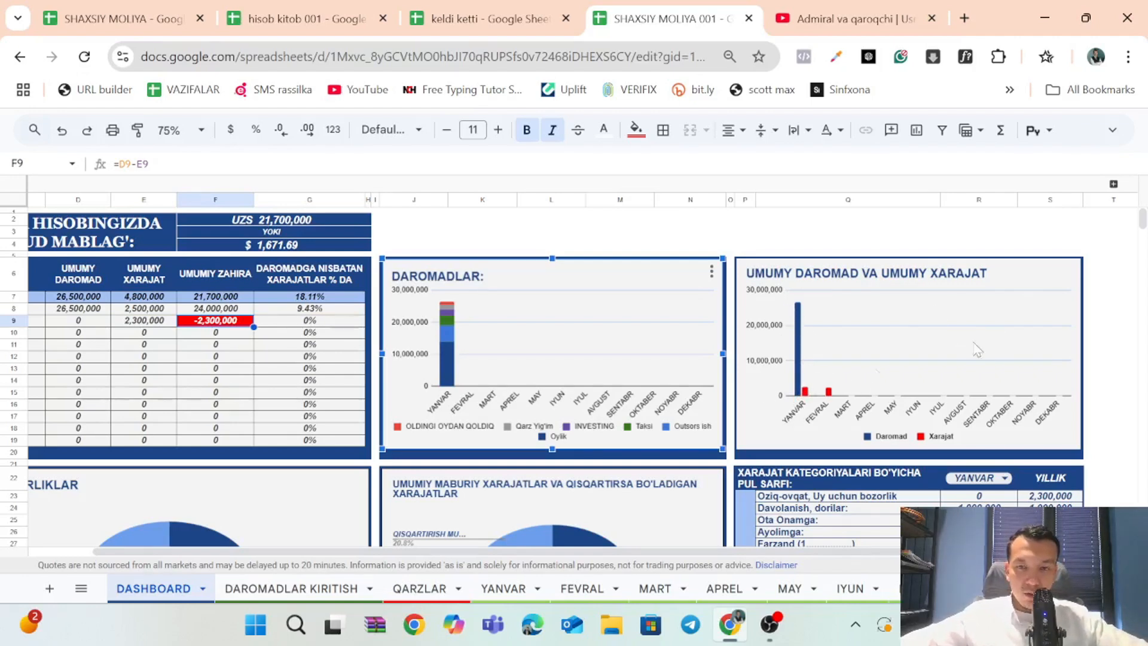
{"action": "scroll", "coordinate": [435, 383], "scroll_direction": "left", "scroll_amount": 1}
{"action": "scroll", "coordinate": [436, 383], "scroll_direction": "left", "scroll_amount": 1}
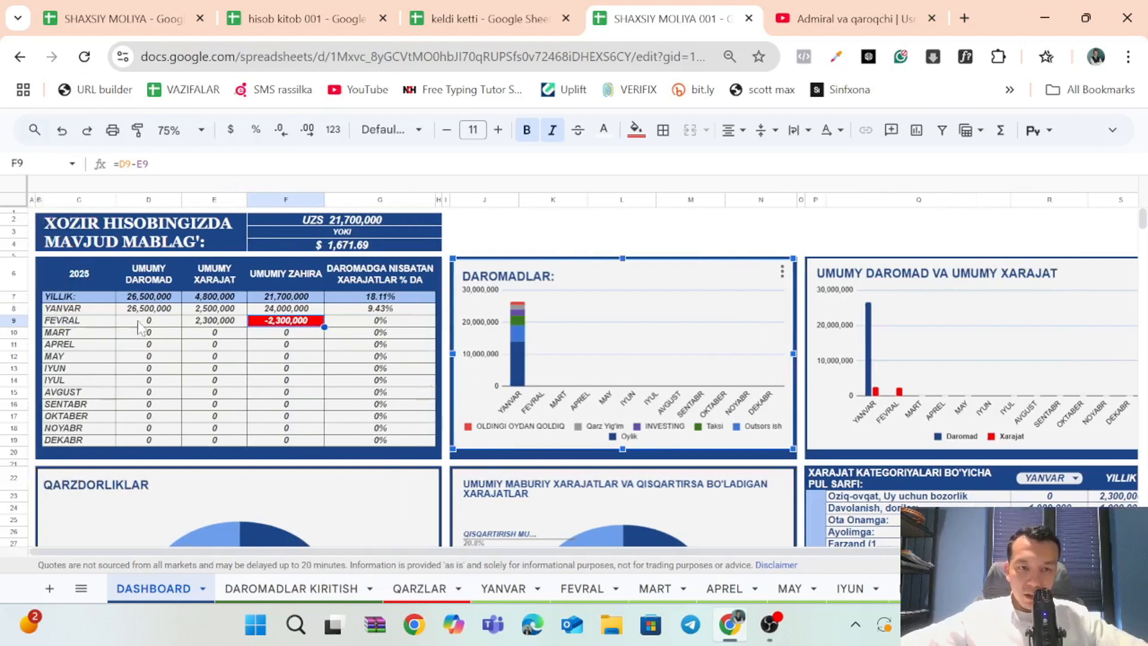
Compare the table's monthly income and expense figures with the YANVAR bars in the UMUMY DAROMAD VA UMUMY XARAJAT chart.
{"action": "left_click_drag", "start_coordinate": [144, 323], "coordinate": [226, 411]}
{"action": "left_click", "coordinate": [323, 385]}
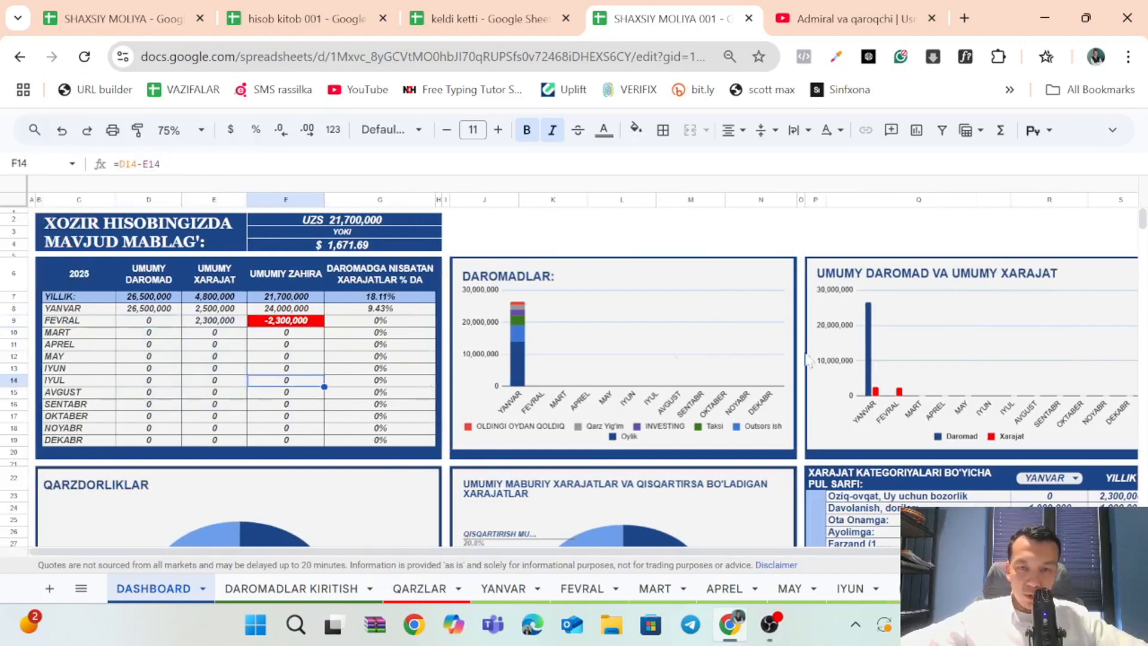
{"action": "left_click", "coordinate": [879, 317]}
{"action": "mouse_move", "coordinate": [870, 313]}
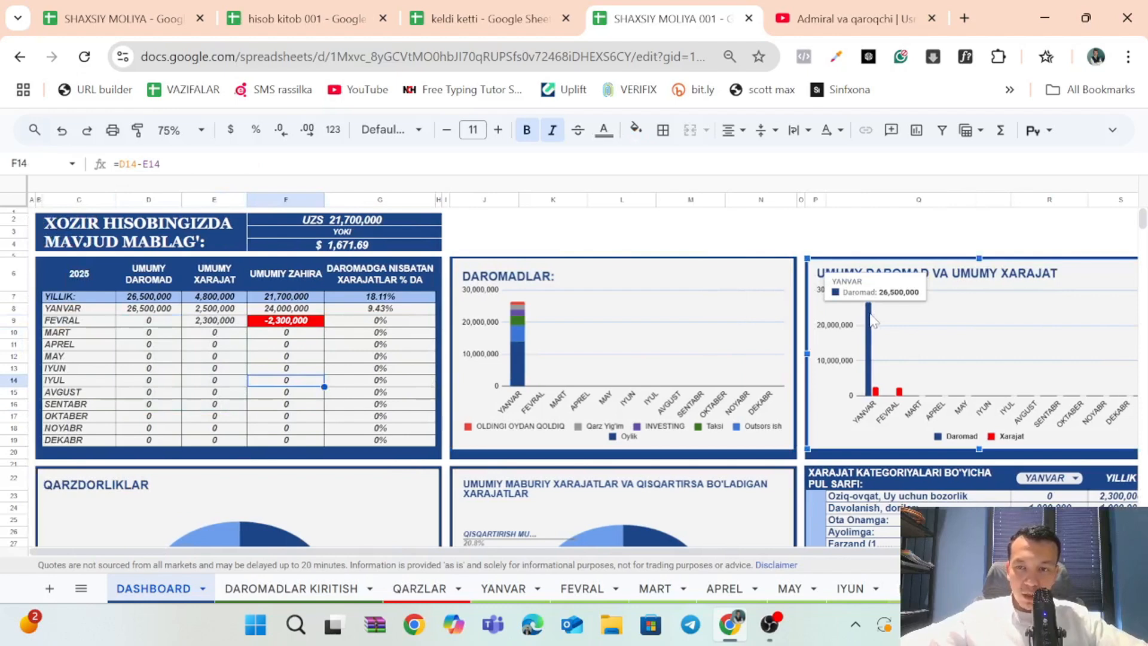
{"action": "mouse_move", "coordinate": [877, 394]}
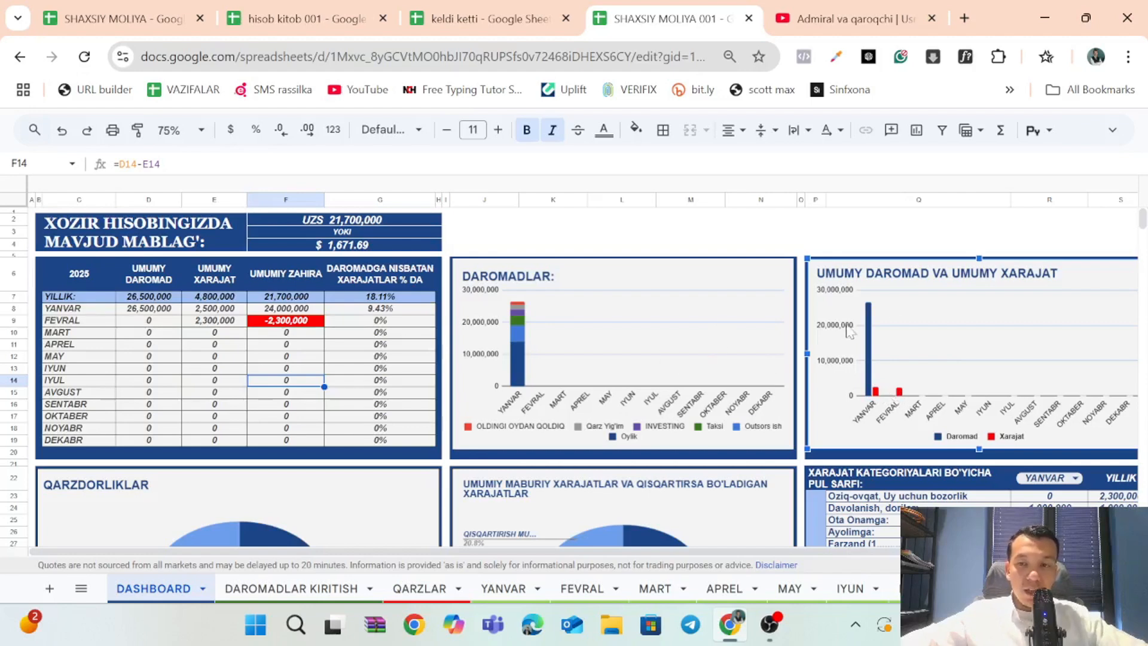
Inspect the reserve, percentage, expense and income cells for MART and IYUL in the 2025 table.
{"action": "left_click", "coordinate": [263, 333]}
{"action": "left_click", "coordinate": [397, 335]}
{"action": "left_click", "coordinate": [361, 384]}
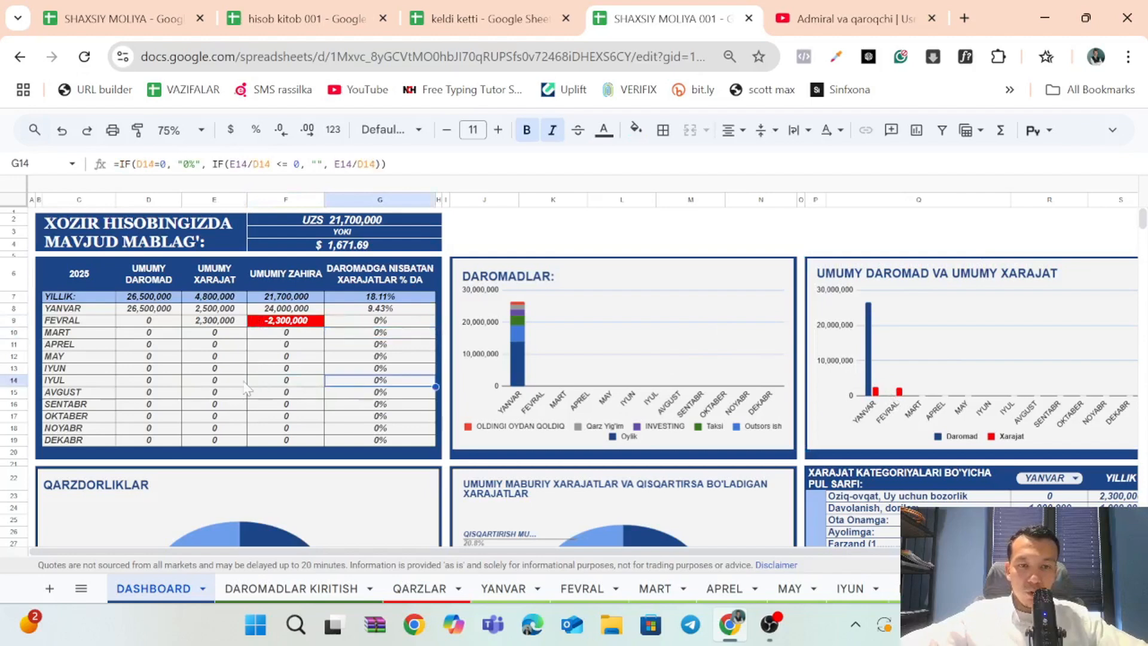
{"action": "left_click", "coordinate": [242, 381]}
{"action": "left_click", "coordinate": [174, 336]}
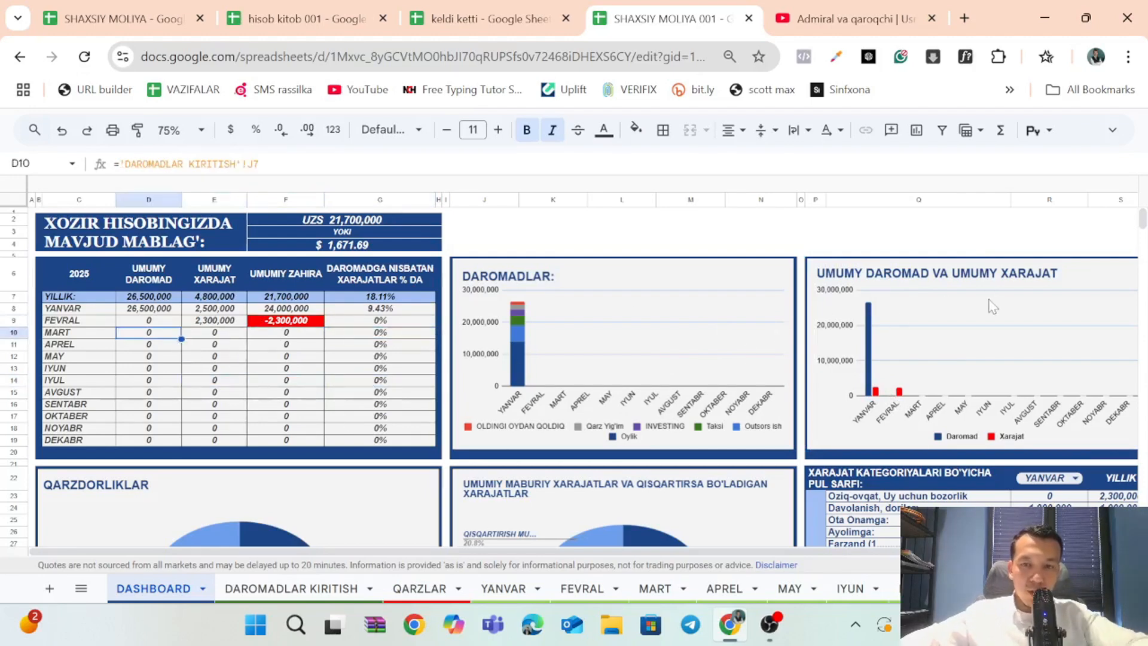
Examine the OLISHIM KERAK and BERISHIM KERAK shares in the QARZDORLIKLAR chart.
{"action": "scroll", "coordinate": [994, 308], "scroll_direction": "down", "scroll_amount": 1}
{"action": "scroll", "coordinate": [993, 308], "scroll_direction": "down", "scroll_amount": 2}
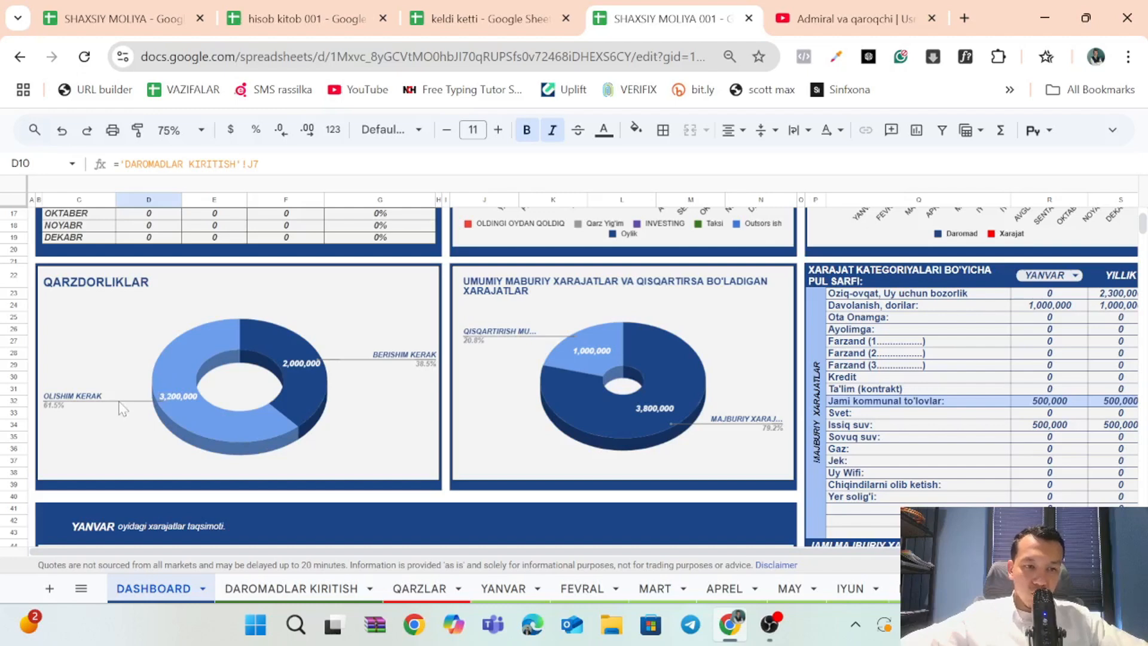
{"action": "left_click", "coordinate": [185, 365]}
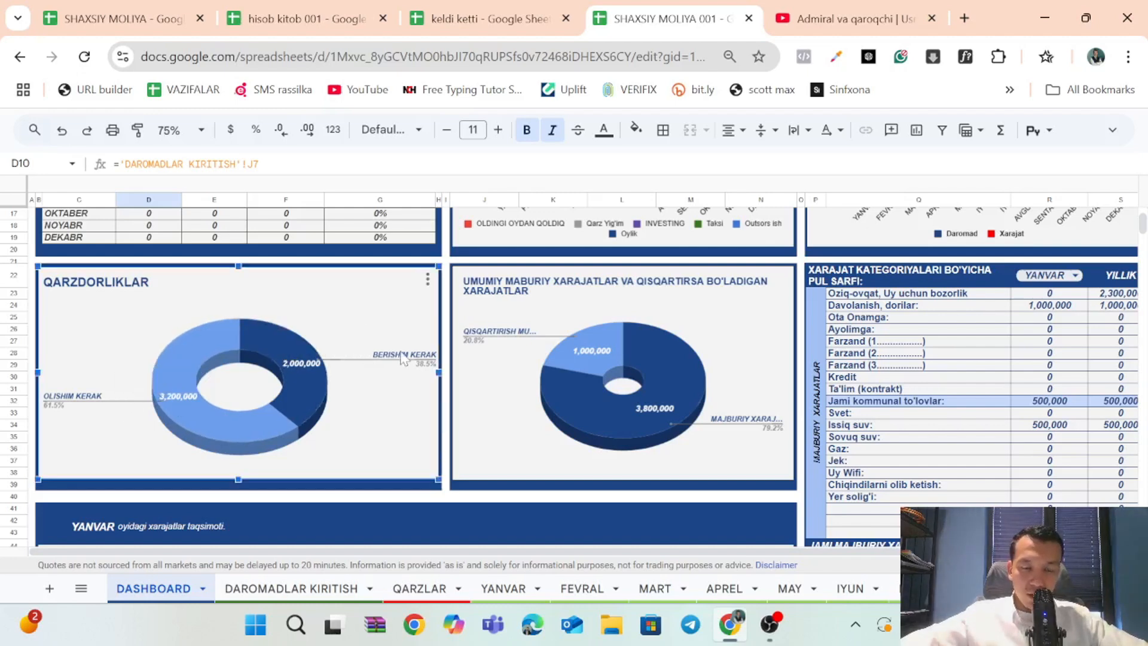
{"action": "mouse_move", "coordinate": [311, 377]}
{"action": "mouse_move", "coordinate": [216, 423]}
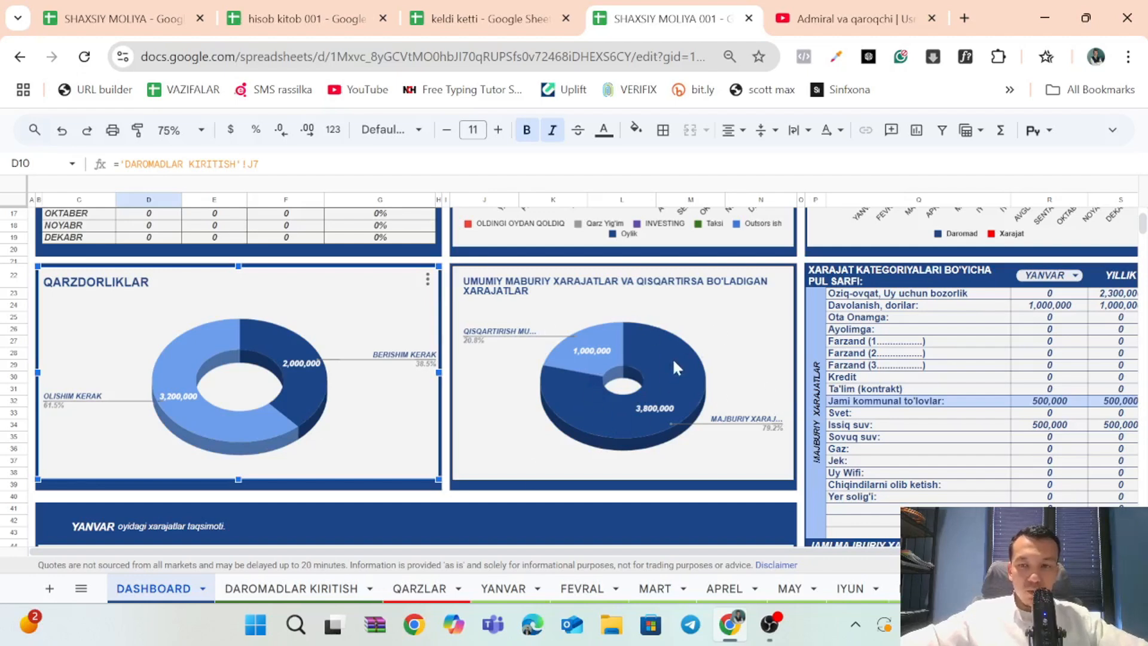
Inspect the mandatory expense categories from Oziq-ovqat through Farzand (3) in the XARAJAT KATEGORIYALARI BO'YICHA PUL SARFI table.
{"action": "scroll", "coordinate": [672, 358], "scroll_direction": "right", "scroll_amount": 2}
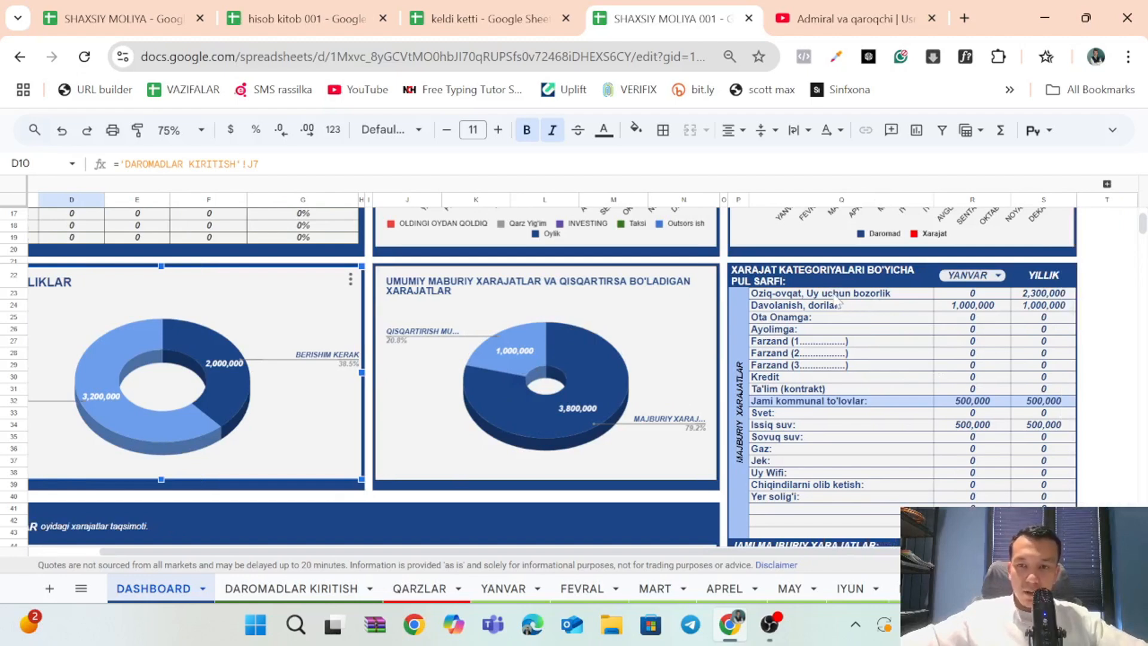
{"action": "left_click", "coordinate": [894, 297]}
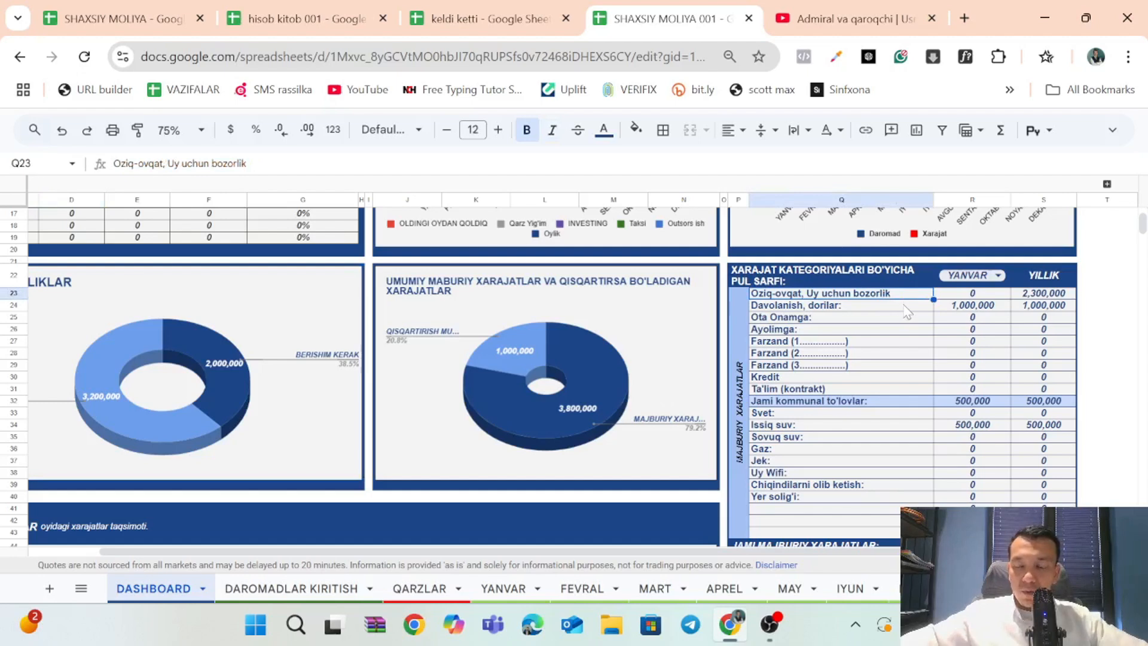
{"action": "left_click", "coordinate": [903, 305]}
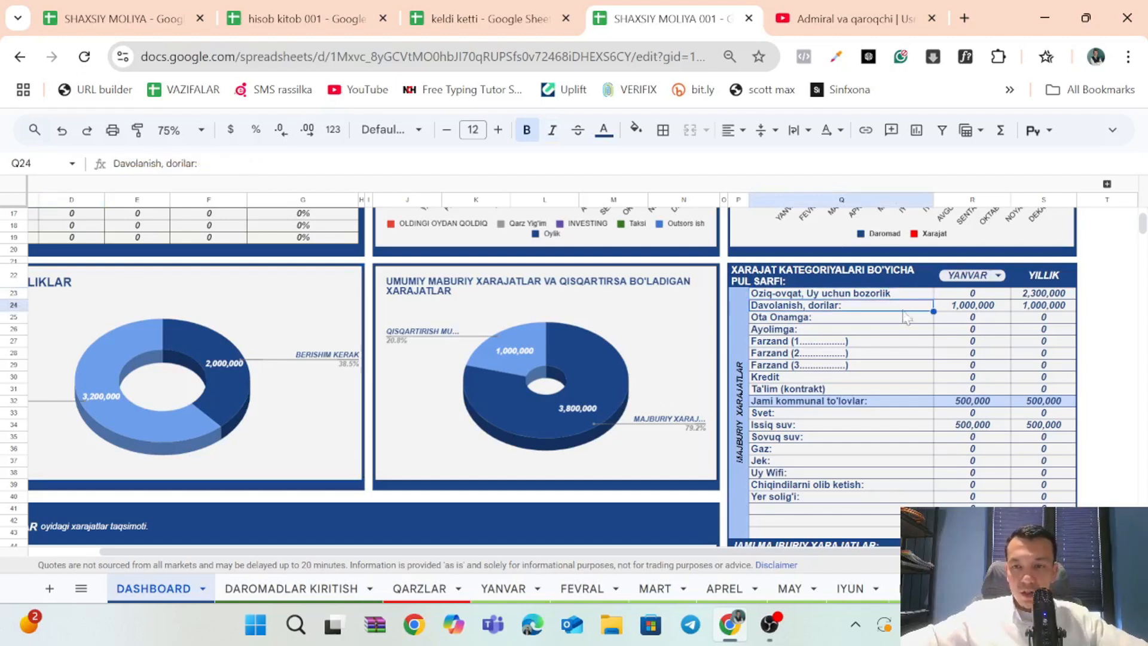
{"action": "left_click", "coordinate": [904, 316]}
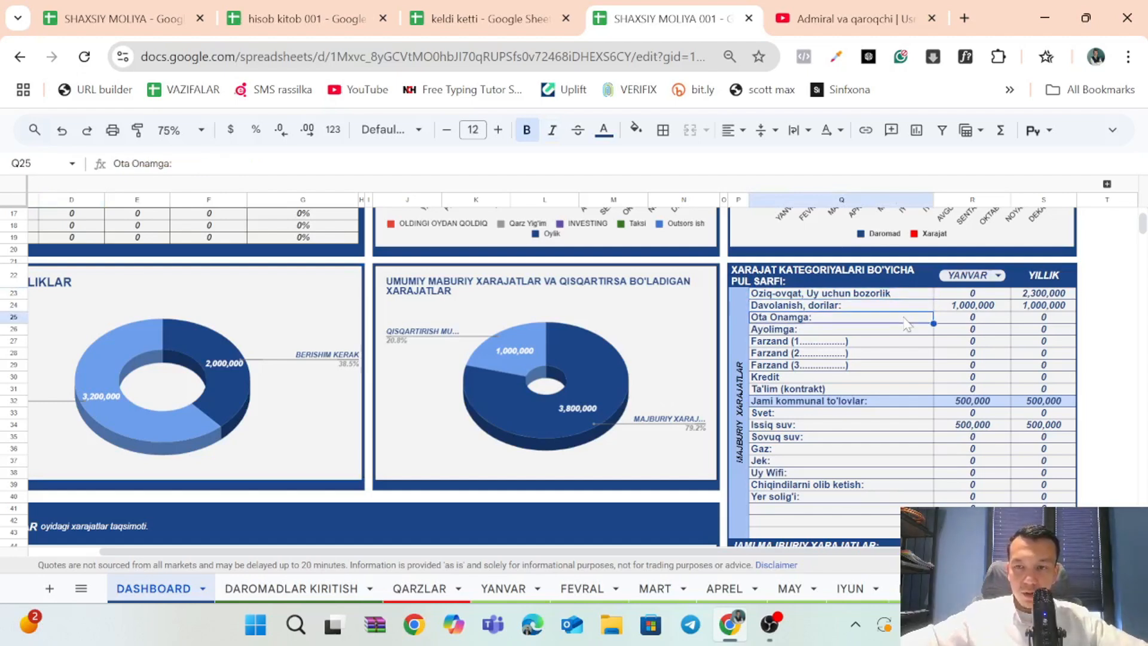
{"action": "left_click", "coordinate": [901, 330]}
{"action": "left_click", "coordinate": [895, 365]}
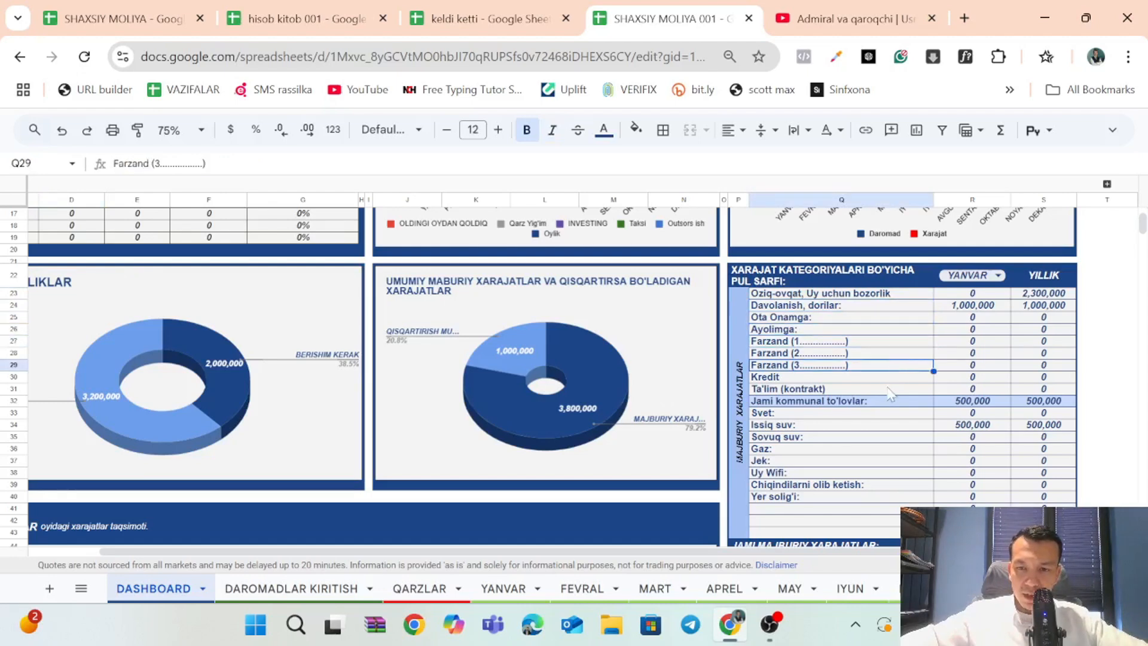
Rename the Kredit expense category in Q30 as "Kredit, Halol nasiya, qarz berish".
{"action": "left_click", "coordinate": [883, 377]}
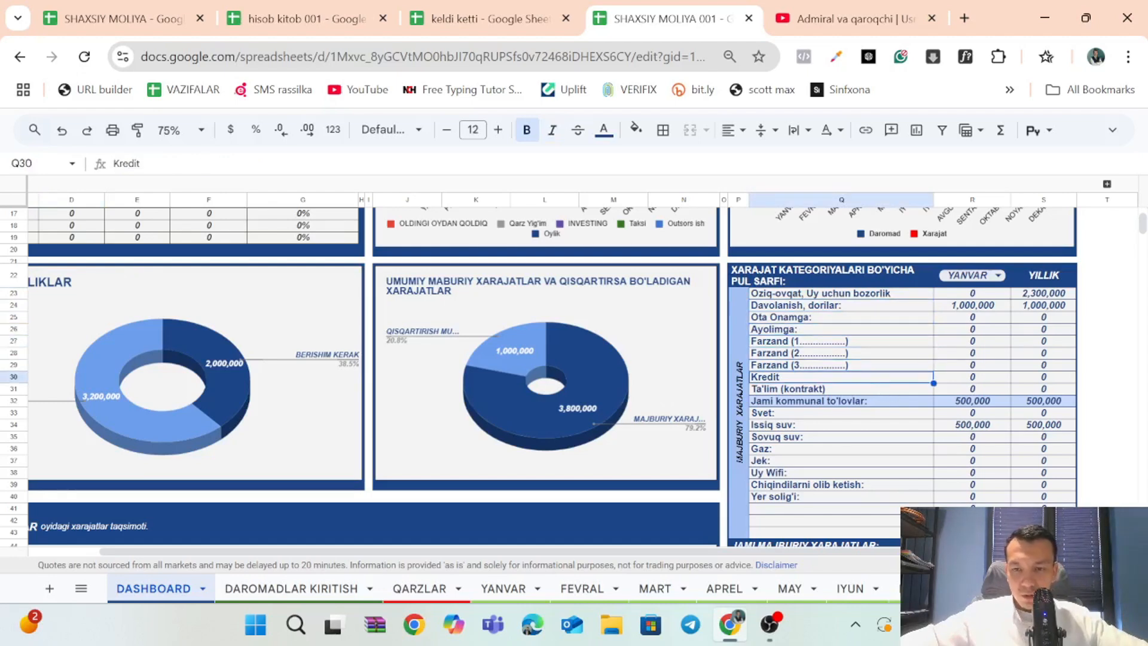
{"action": "double_click", "coordinate": [902, 377]}
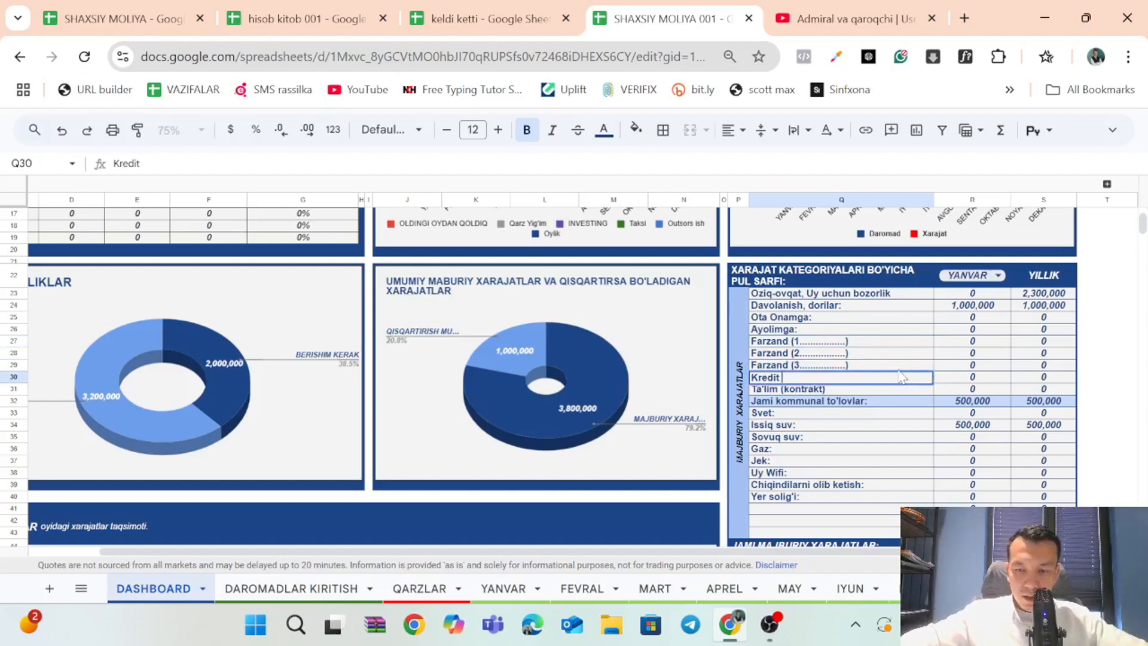
{"action": "type", "text": ","}
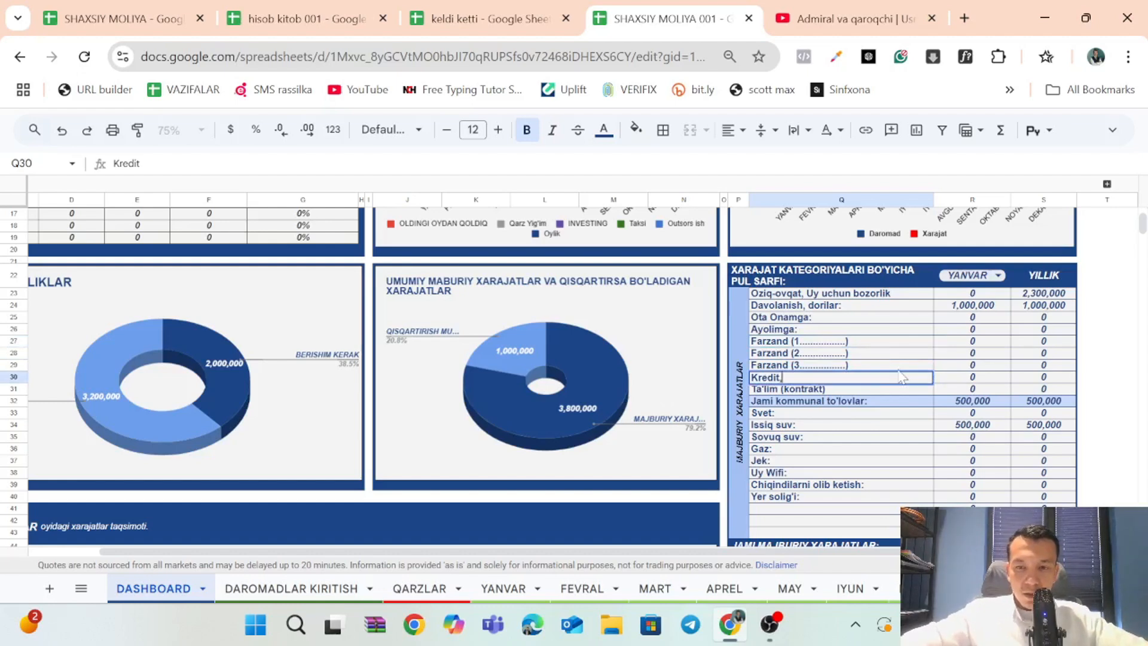
{"action": "type", "text": " hA"}
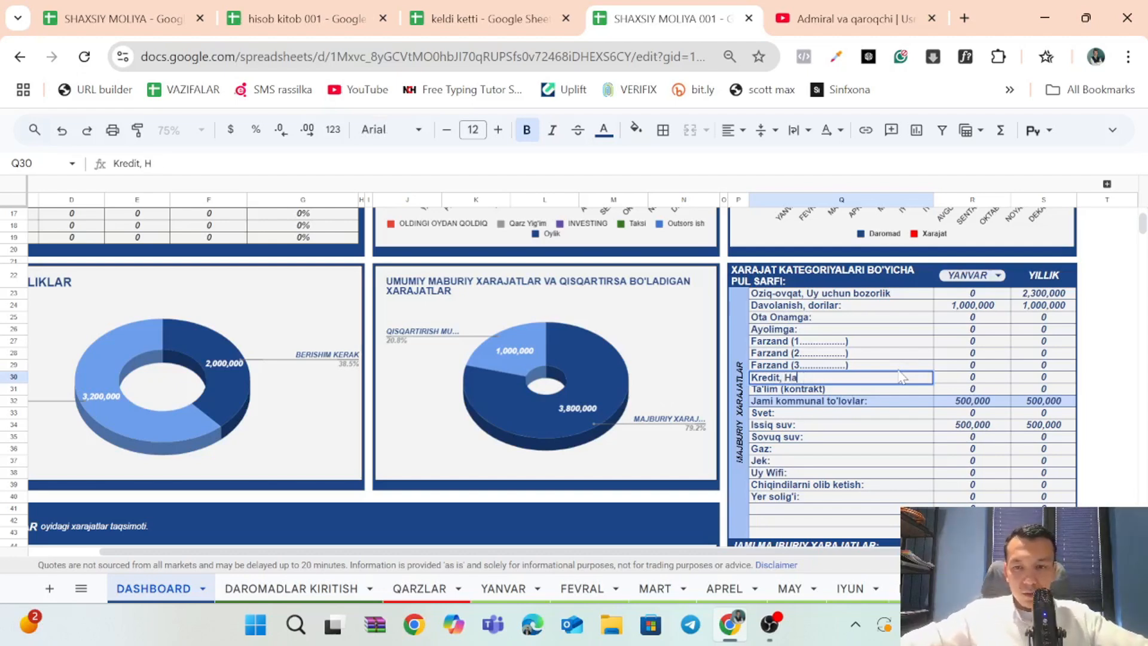
{"action": "type", "text": "lol nasiya,"}
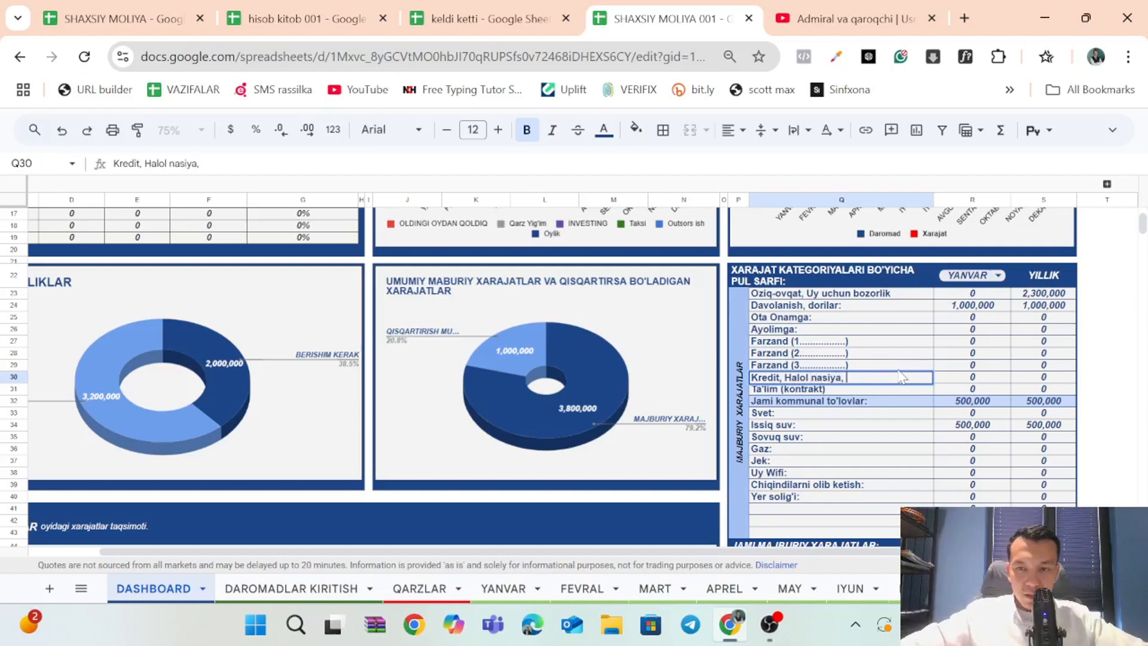
{"action": "type", "text": " qar"}
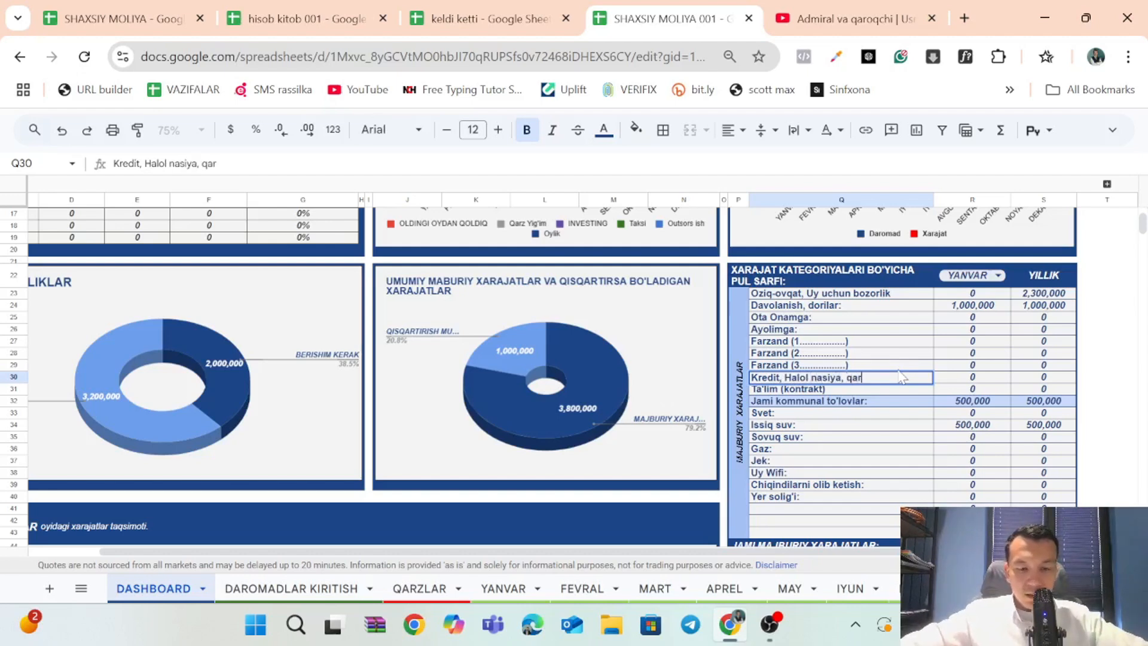
{"action": "type", "text": "z berish"}
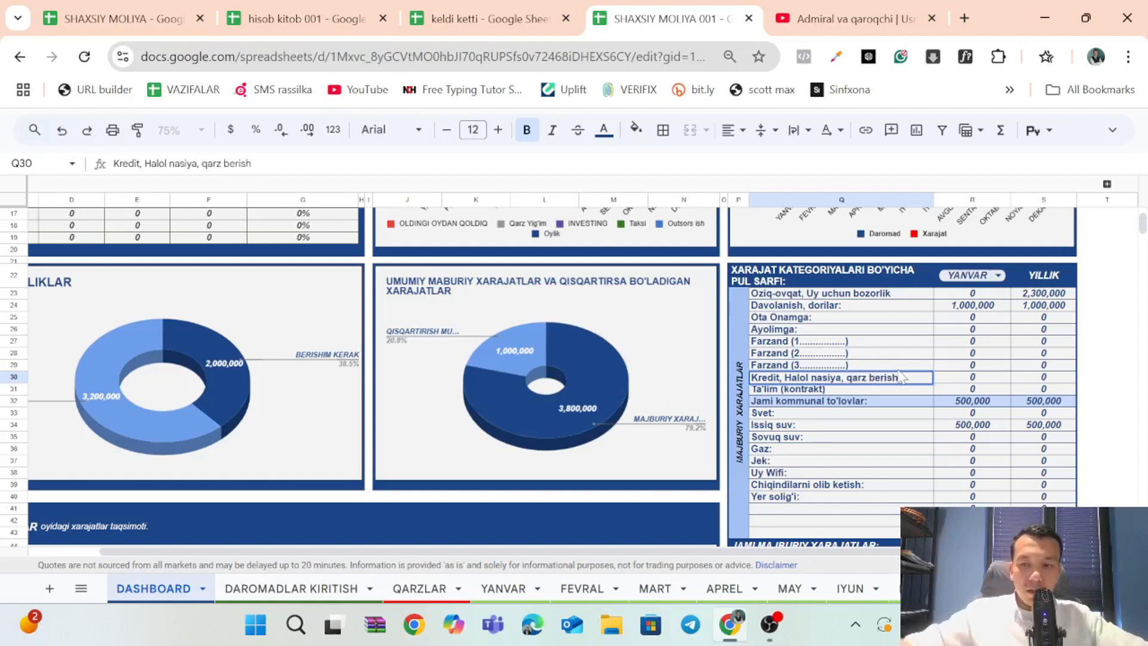
{"action": "key", "text": "Return"}
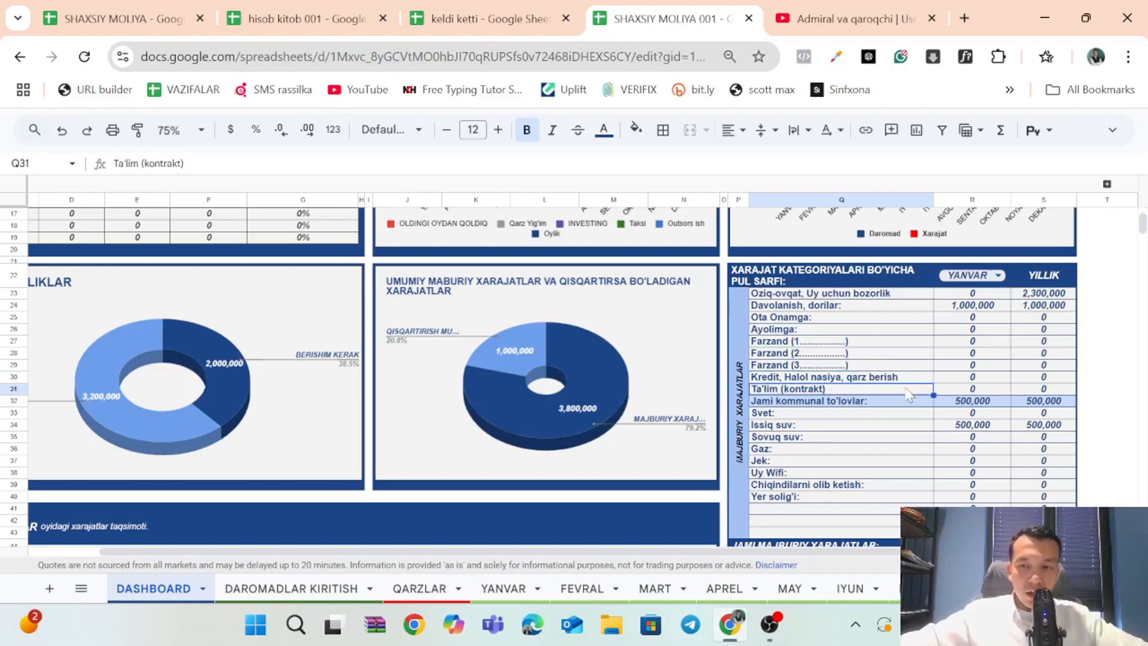
Inspect the monthly amount formula for the renamed credit category, and set the expense category table's month to FEVRAL.
{"action": "left_click", "coordinate": [960, 378]}
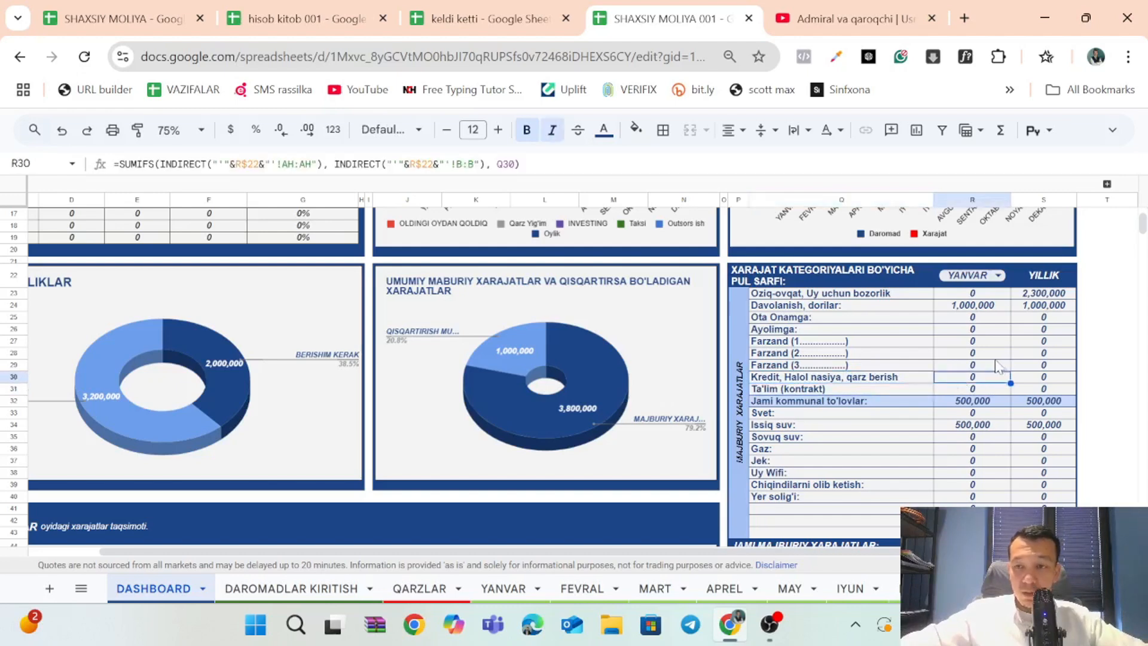
{"action": "left_click", "coordinate": [995, 279]}
{"action": "scroll", "coordinate": [996, 365], "scroll_direction": "down", "scroll_amount": 1}
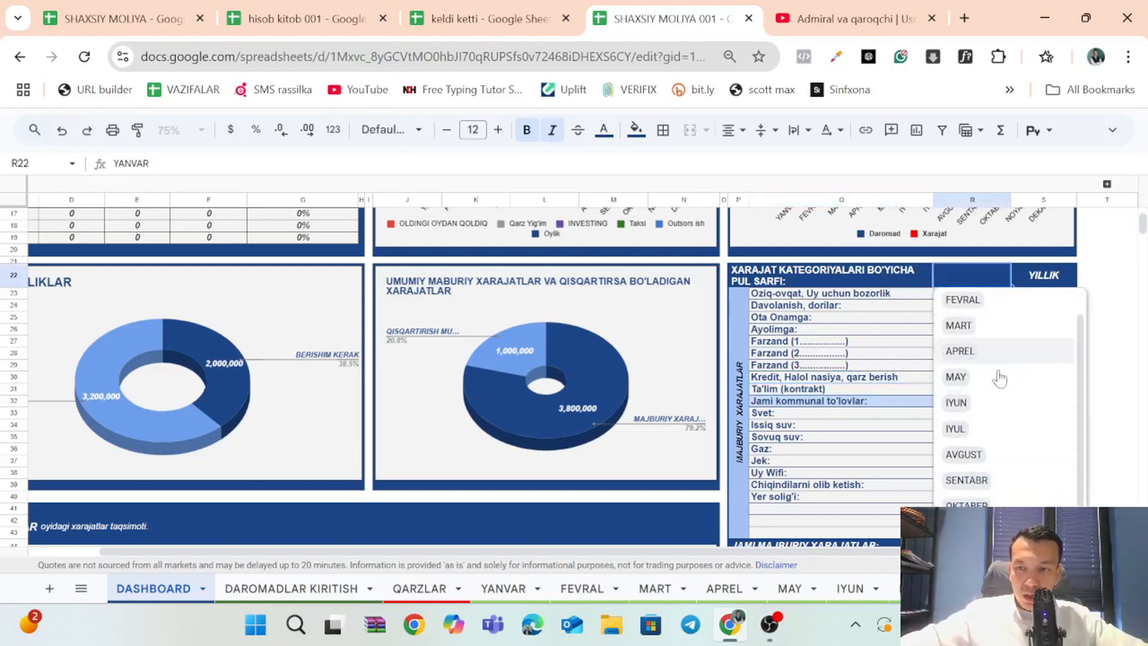
{"action": "scroll", "coordinate": [986, 352], "scroll_direction": "up", "scroll_amount": 1}
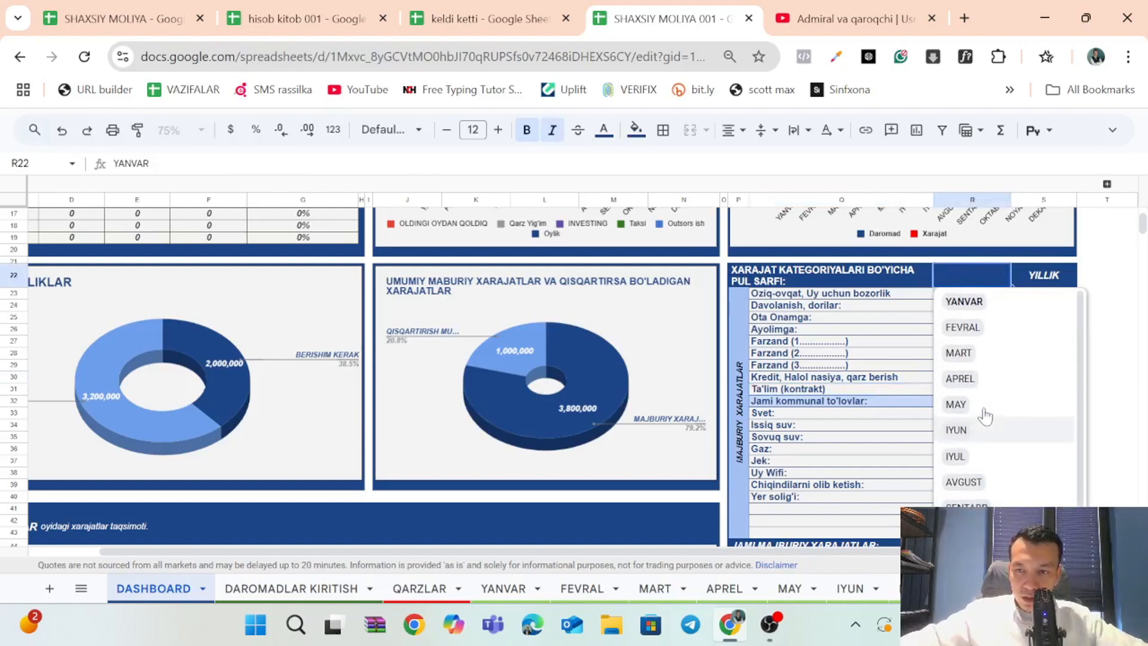
{"action": "left_click", "coordinate": [978, 327]}
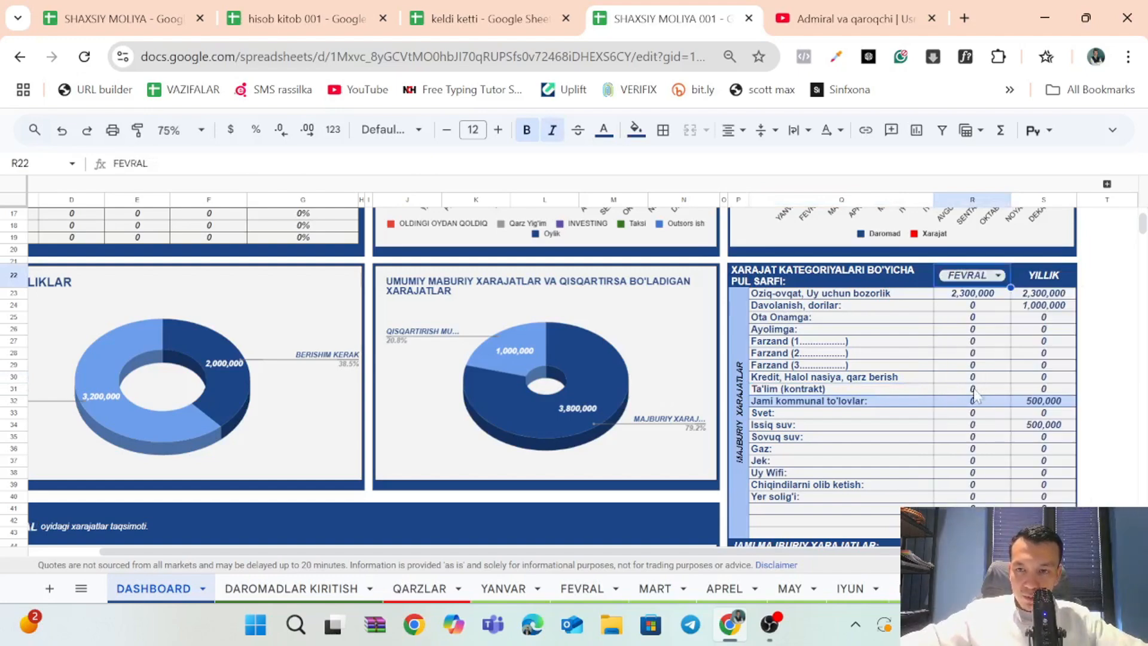
{"action": "scroll", "coordinate": [975, 337], "scroll_direction": "down", "scroll_amount": 5}
{"action": "scroll", "coordinate": [975, 338], "scroll_direction": "up", "scroll_amount": 5}
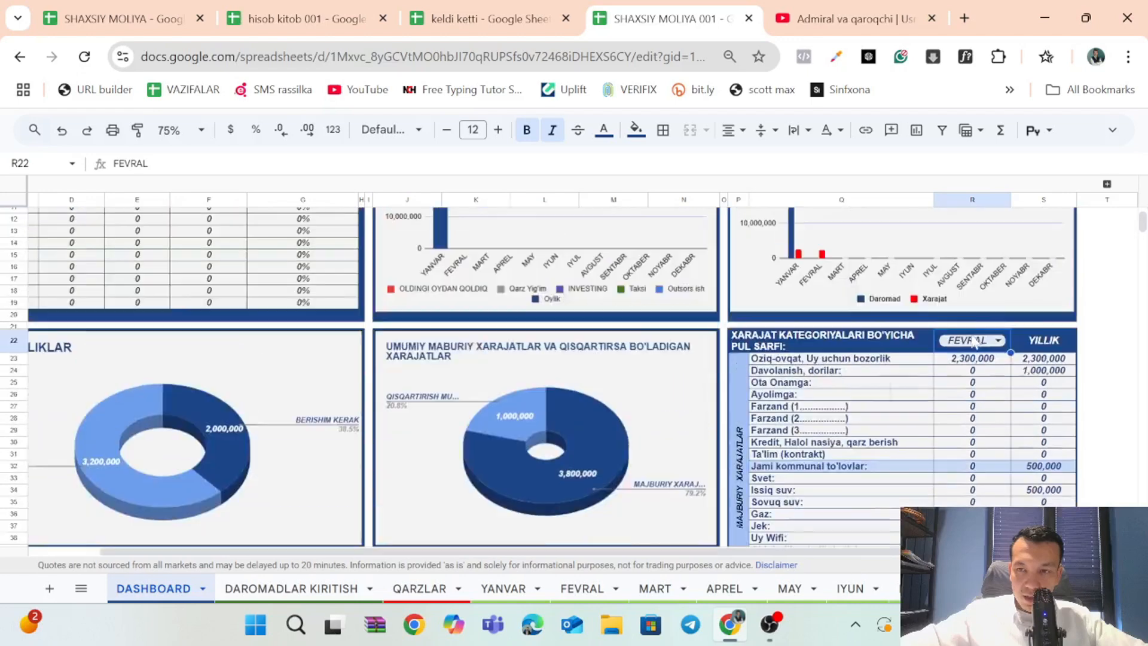
Switch the expense category table's month to APREL, to IYUL, and back to YANVAR.
{"action": "left_click", "coordinate": [992, 342]}
{"action": "left_click", "coordinate": [987, 443]}
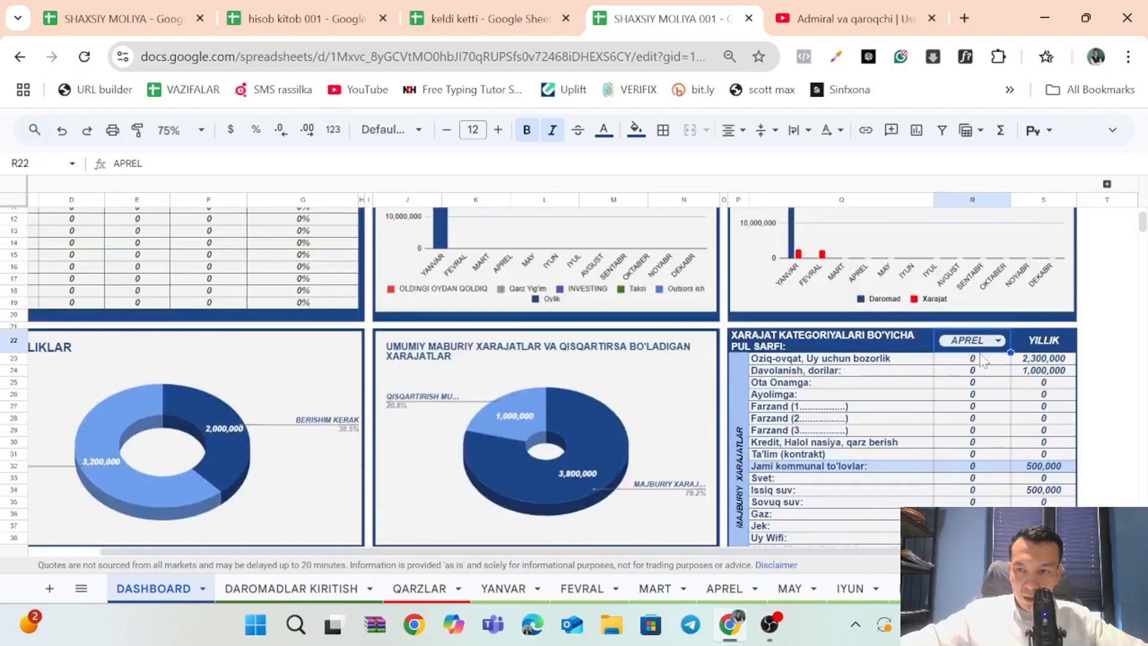
{"action": "left_click", "coordinate": [985, 344]}
{"action": "left_click", "coordinate": [993, 521]}
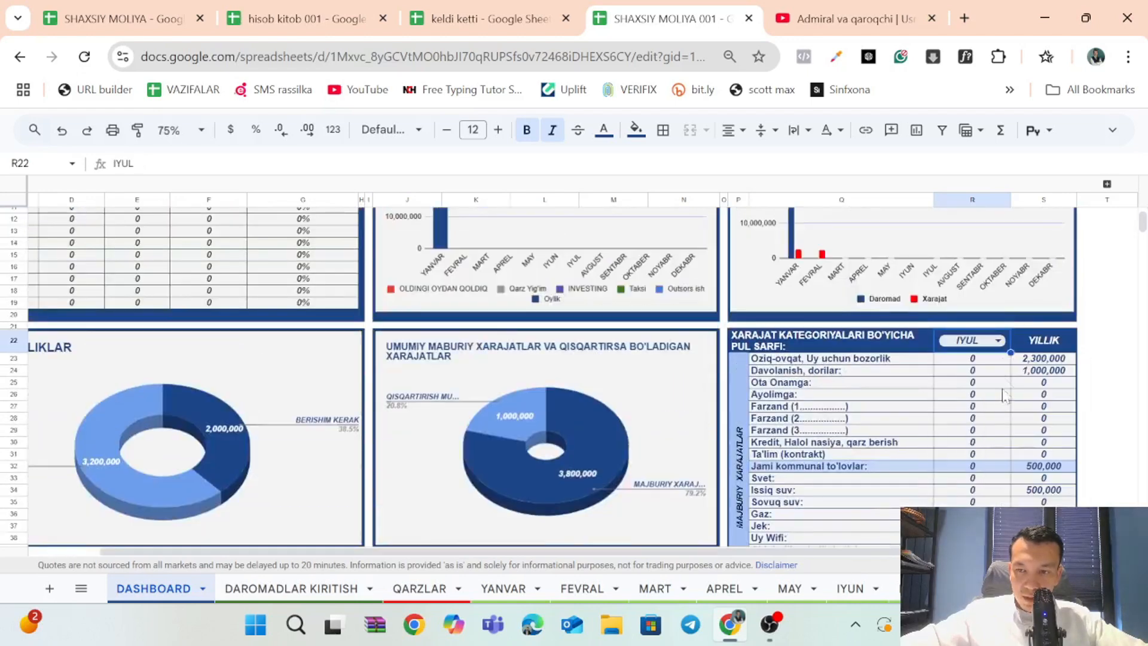
{"action": "left_click", "coordinate": [994, 344]}
{"action": "left_click", "coordinate": [974, 366]}
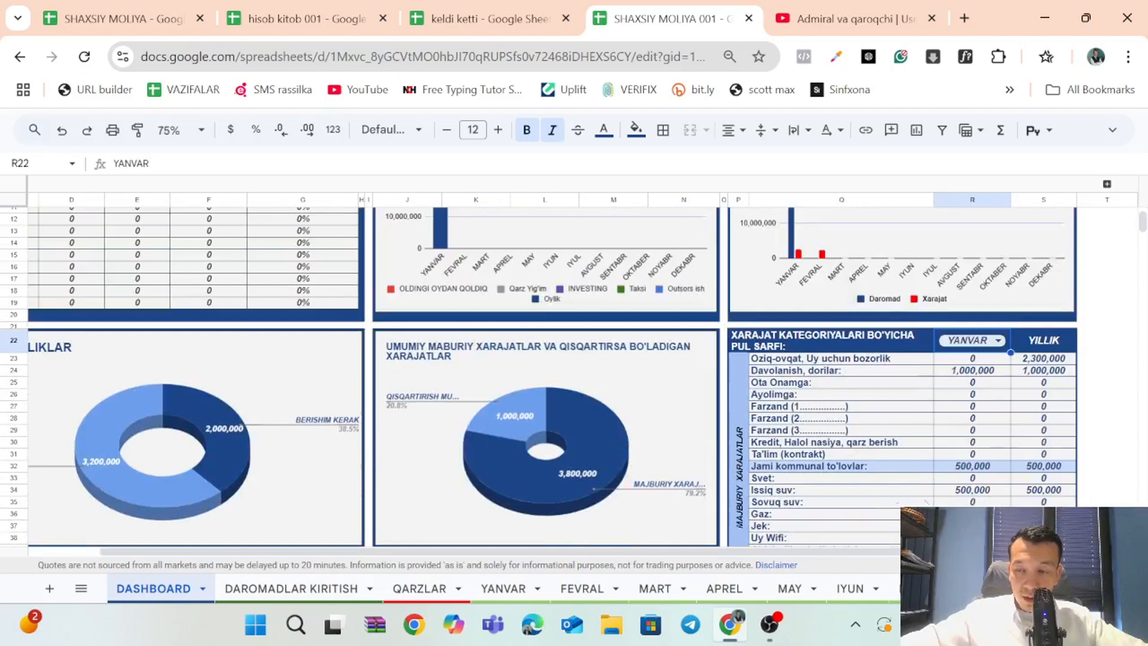
Review the YILLIK amounts of the mandatory expenses and of the reducible expenses below them.
{"action": "left_click", "coordinate": [1043, 346]}
{"action": "scroll", "coordinate": [1045, 397], "scroll_direction": "up", "scroll_amount": 1}
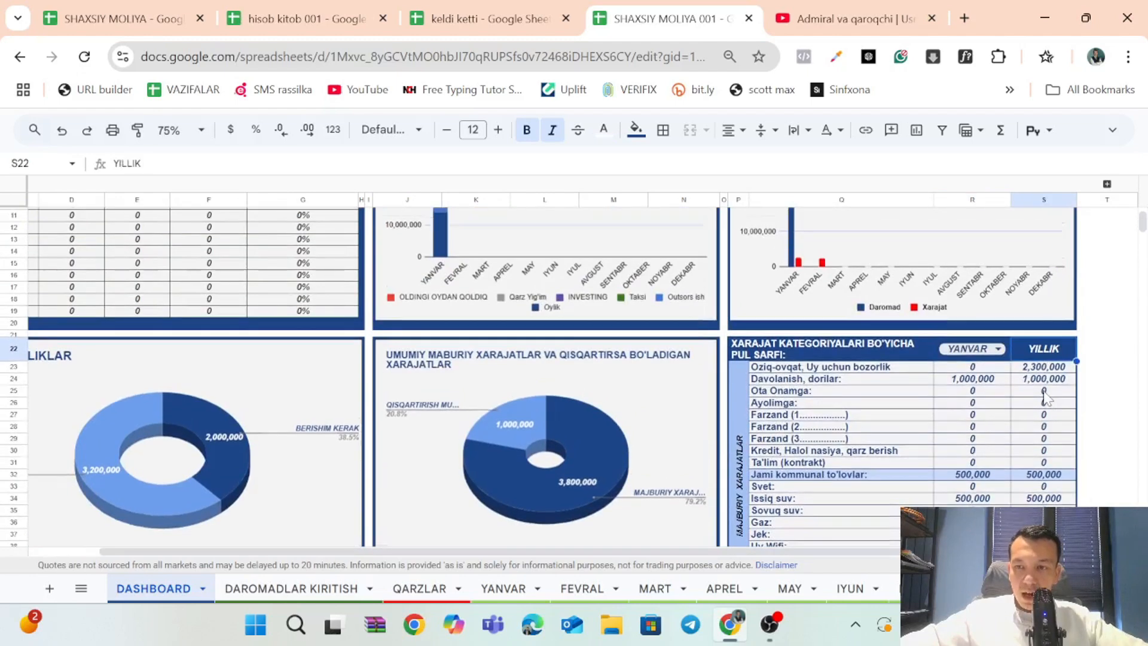
{"action": "scroll", "coordinate": [1045, 397], "scroll_direction": "down", "scroll_amount": 3}
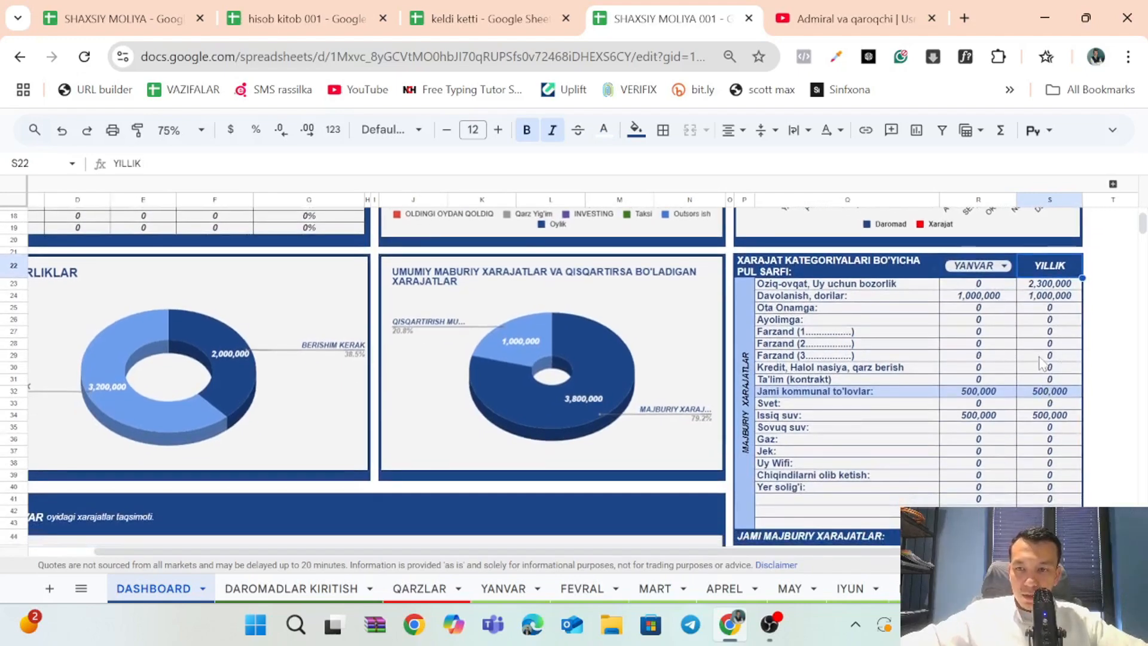
{"action": "left_click_drag", "start_coordinate": [1038, 289], "coordinate": [1049, 535]}
{"action": "scroll", "coordinate": [1017, 359], "scroll_direction": "down", "scroll_amount": 5}
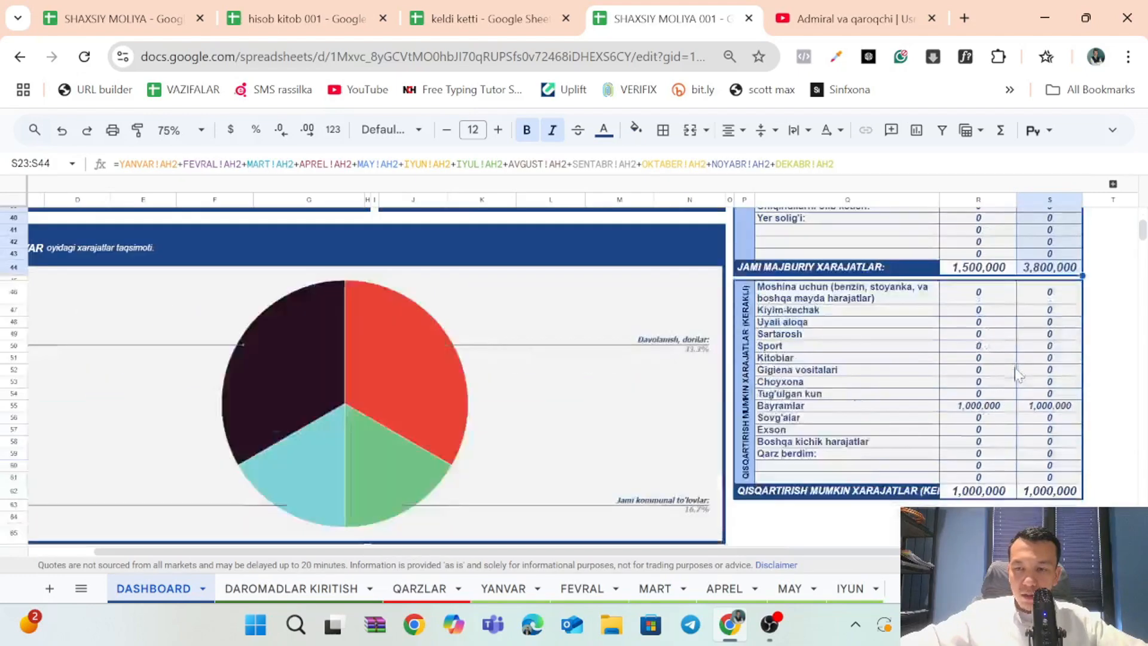
{"action": "left_click_drag", "start_coordinate": [1051, 293], "coordinate": [1024, 480]}
{"action": "left_click", "coordinate": [847, 345]}
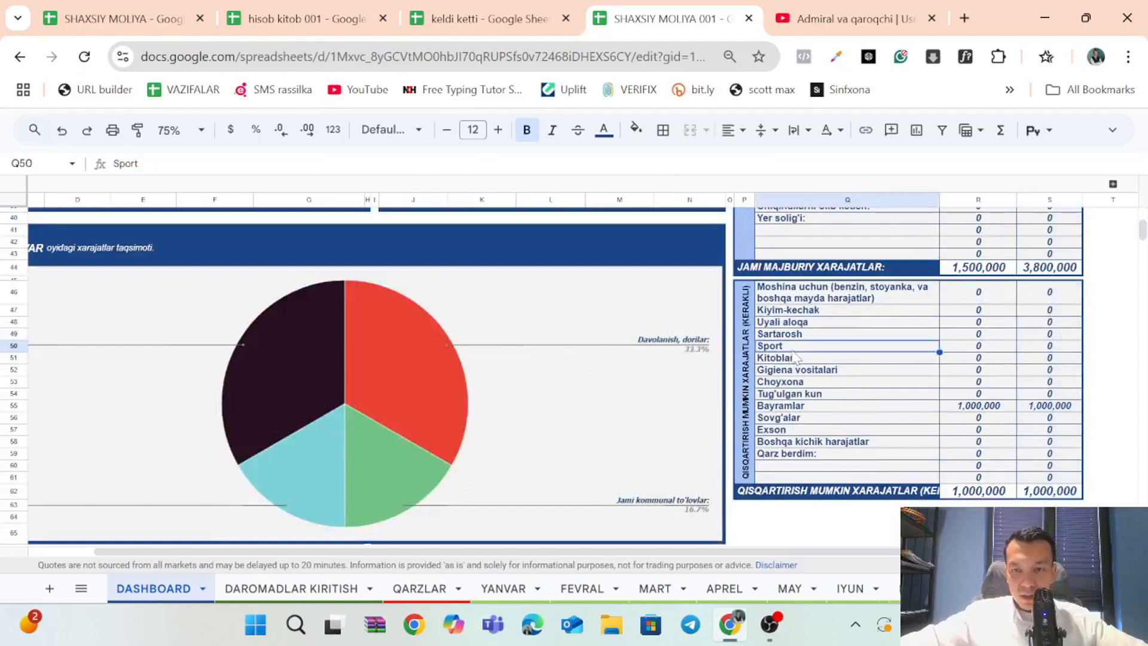
{"action": "left_click_drag", "start_coordinate": [847, 338], "coordinate": [842, 335]}
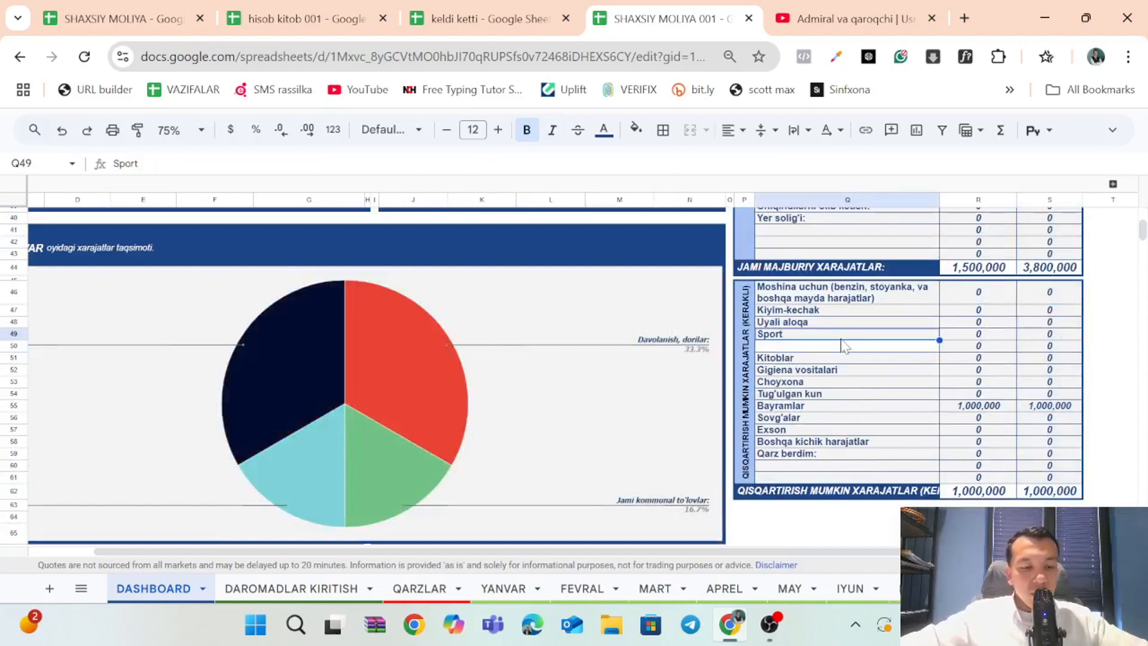
{"action": "key", "text": "ctrl+z"}
Inspect the reducible expense categories Kiyim-kechak, Uyali aloqa, Moshina uchun, Bayramlar, Tug'ulgan kun and Sovg'alar.
{"action": "left_click", "coordinate": [824, 311]}
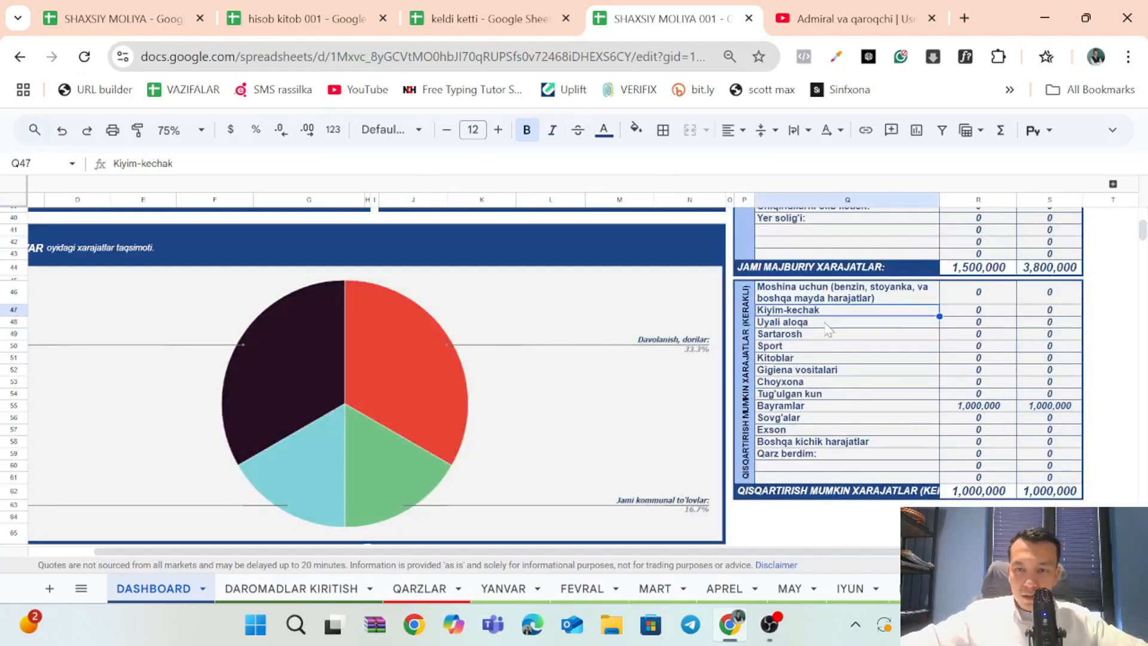
{"action": "left_click", "coordinate": [825, 324]}
{"action": "left_click", "coordinate": [868, 303]}
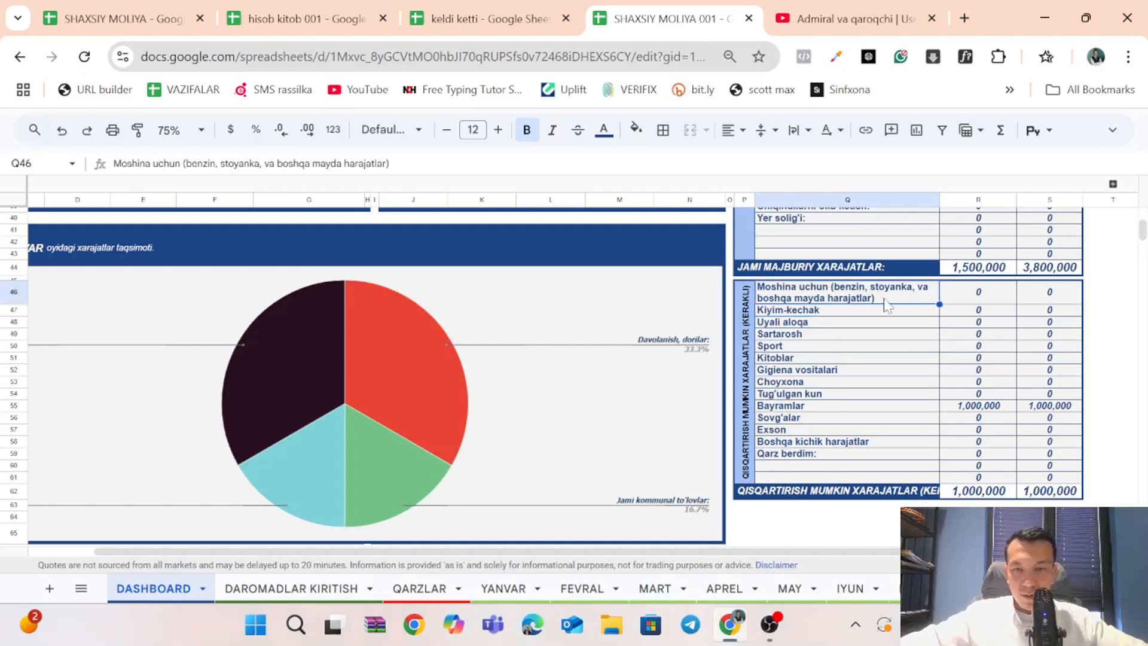
{"action": "left_click", "coordinate": [856, 408]}
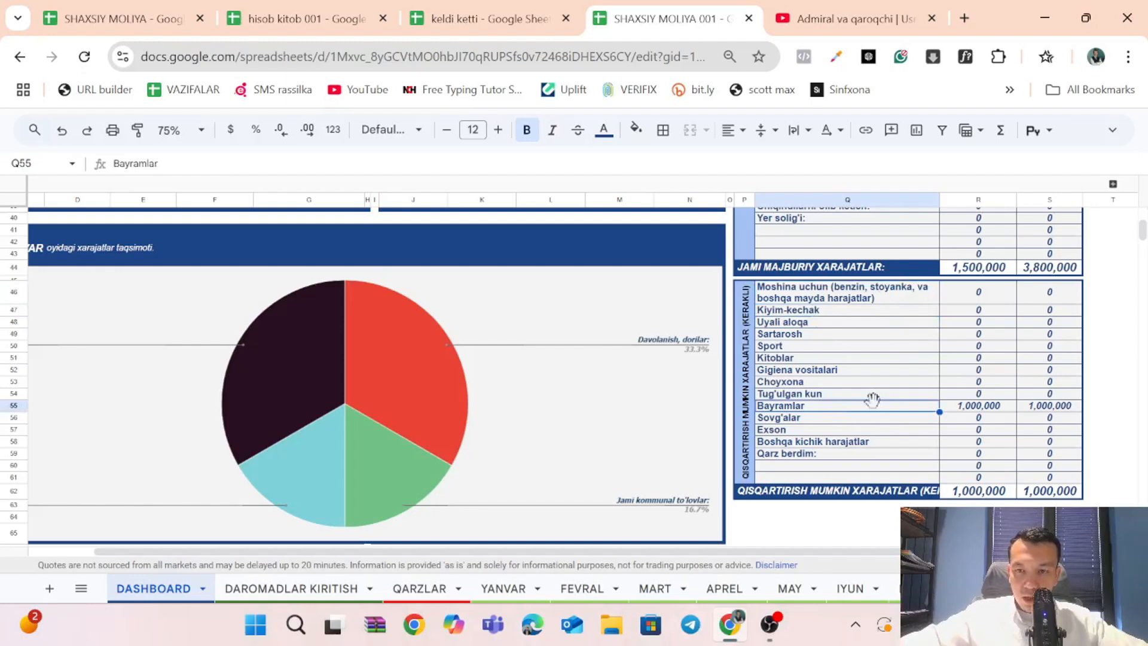
{"action": "left_click", "coordinate": [871, 396]}
{"action": "left_click", "coordinate": [837, 418]}
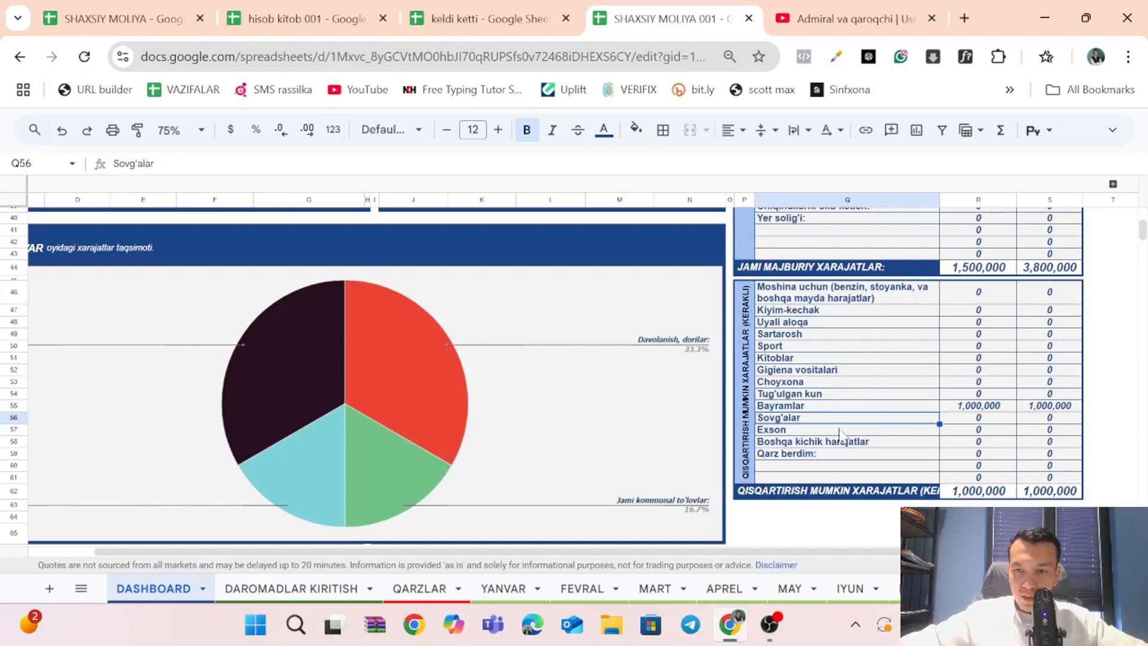
Inspect the formula behind the YANVAR amount for Bayramlar, and return to the DASHBOARD's summary table and charts.
{"action": "left_click", "coordinate": [972, 400]}
{"action": "left_click", "coordinate": [971, 407]}
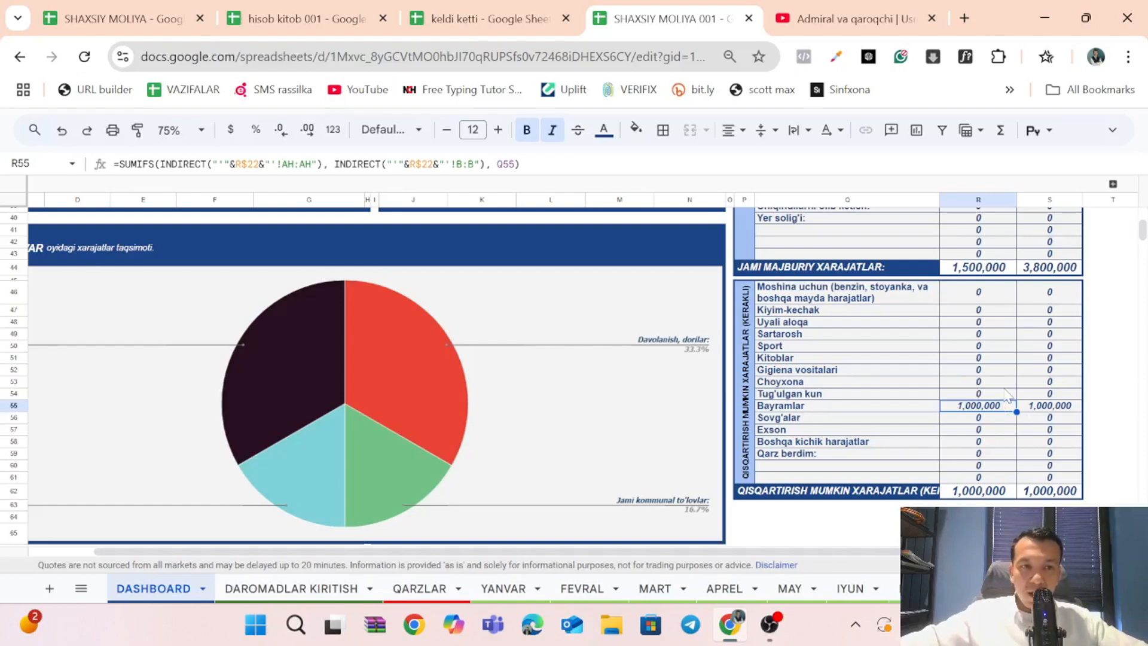
{"action": "scroll", "coordinate": [1006, 395], "scroll_direction": "up", "scroll_amount": 10}
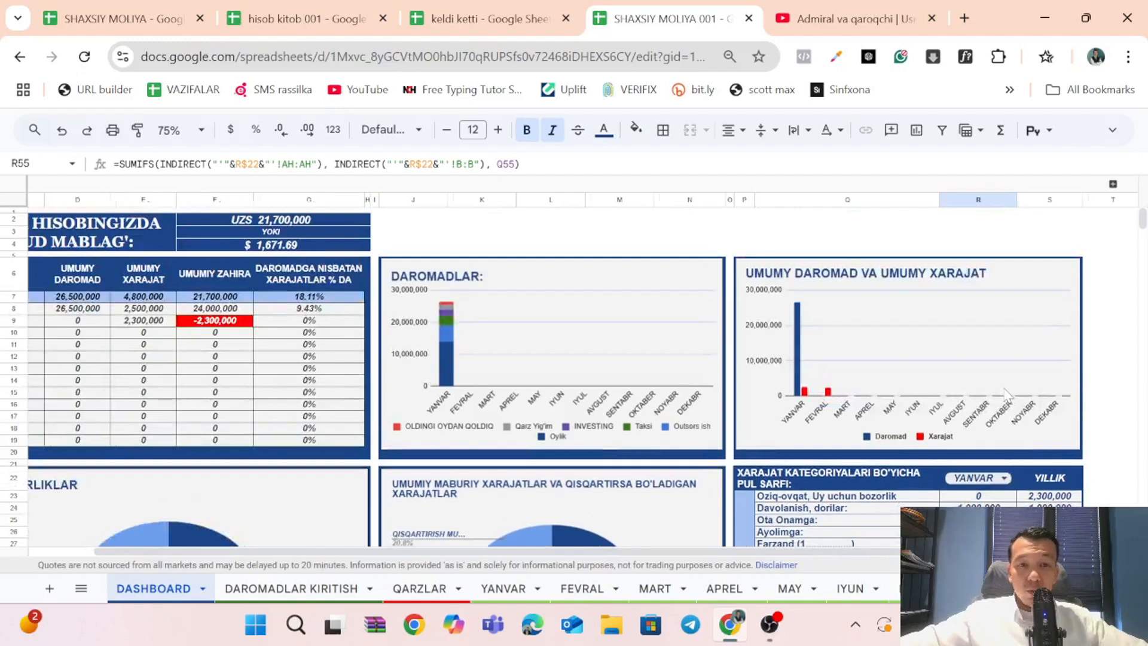
Review the DASHBOARD's summary table and charts, and the reducible expense categories Tug'ulgan kun, Bayramlar and Sovg'alar.
{"action": "scroll", "coordinate": [1006, 393], "scroll_direction": "left", "scroll_amount": 2}
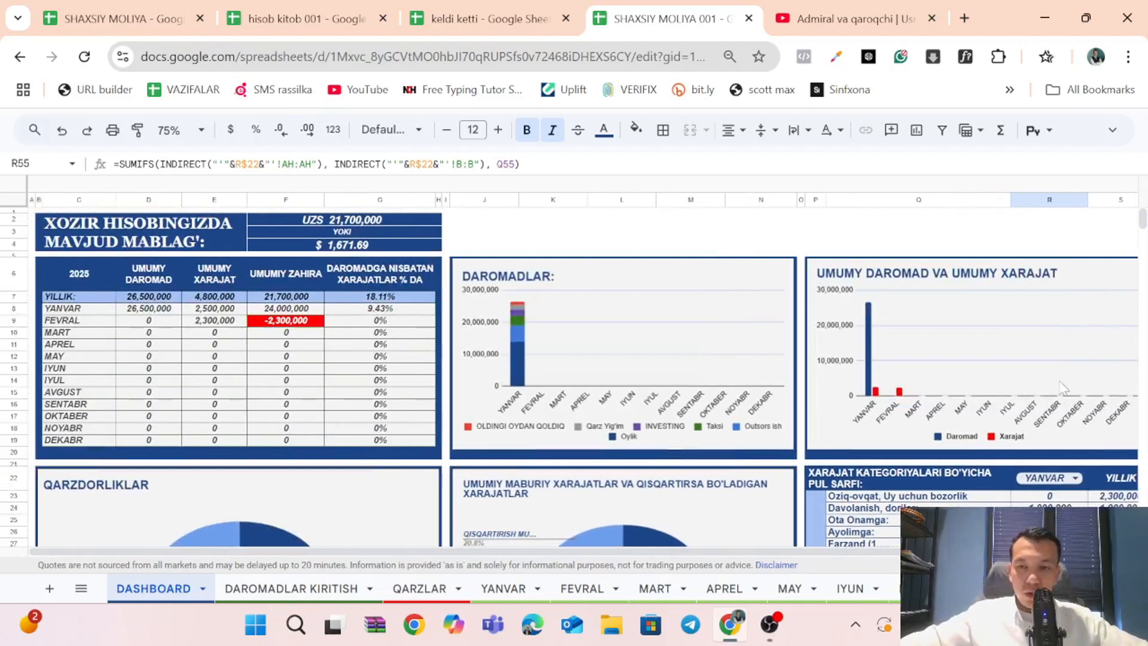
{"action": "scroll", "coordinate": [1052, 395], "scroll_direction": "down", "scroll_amount": 3}
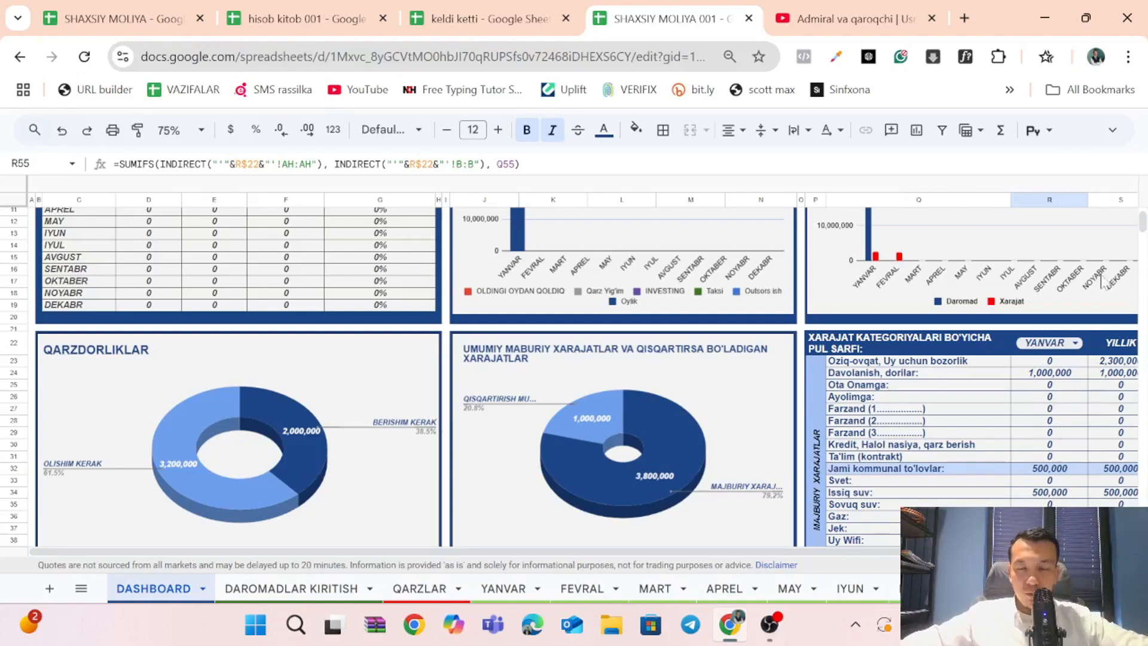
{"action": "scroll", "coordinate": [840, 370], "scroll_direction": "up", "scroll_amount": 3}
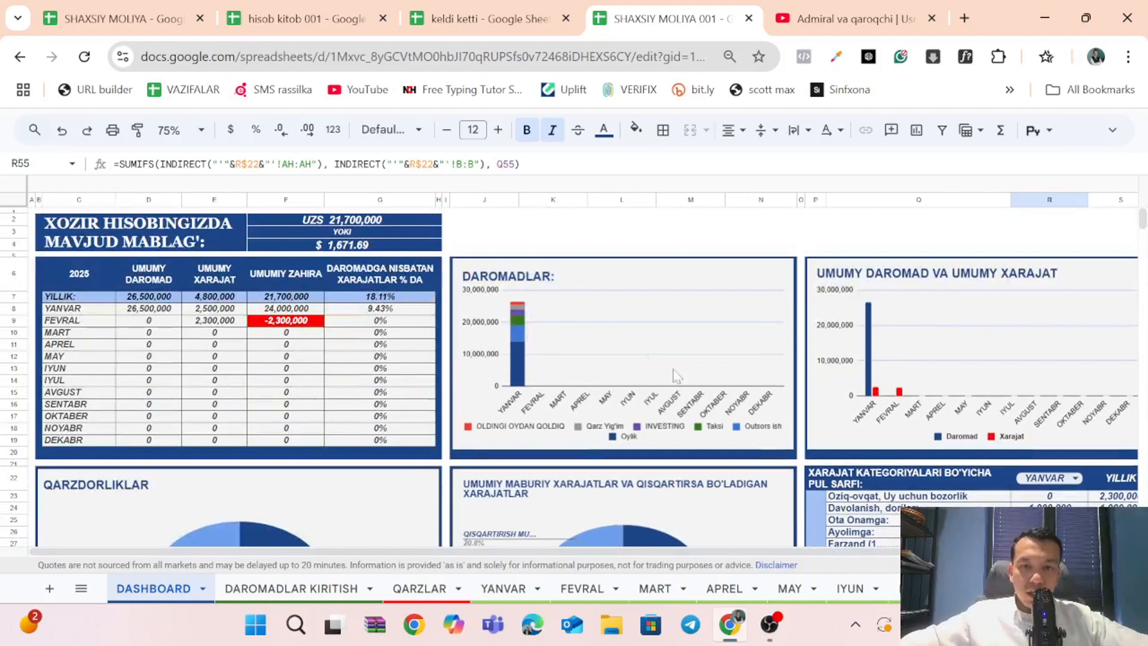
{"action": "scroll", "coordinate": [718, 335], "scroll_direction": "down", "scroll_amount": 10}
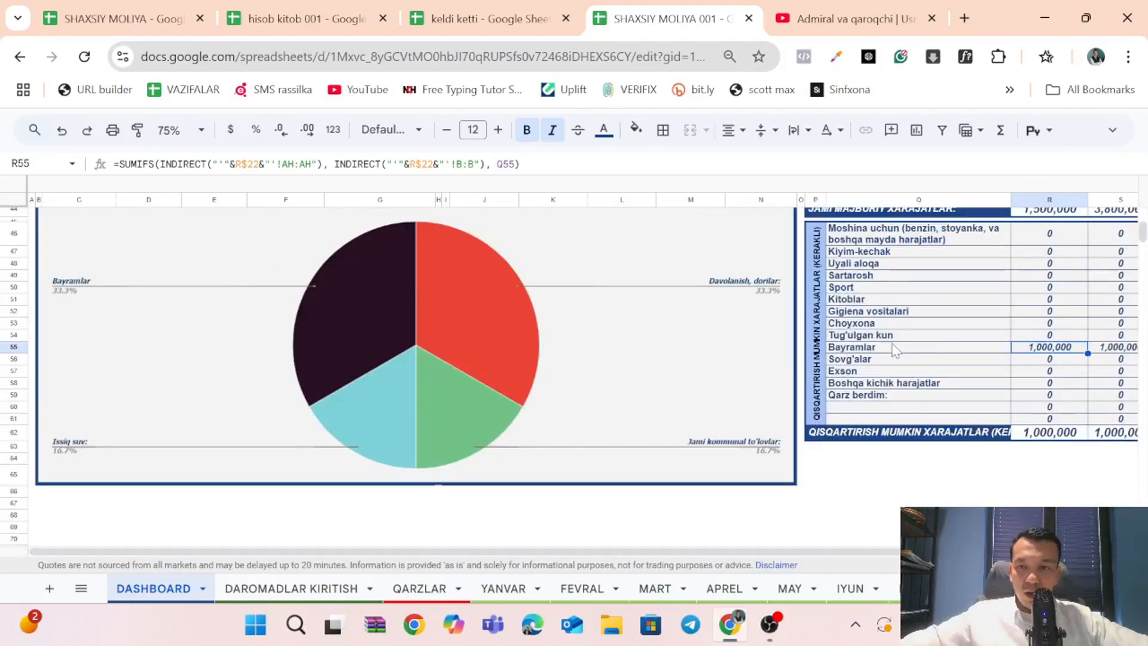
{"action": "left_click", "coordinate": [894, 339]}
{"action": "left_click", "coordinate": [899, 351]}
{"action": "left_click", "coordinate": [902, 364]}
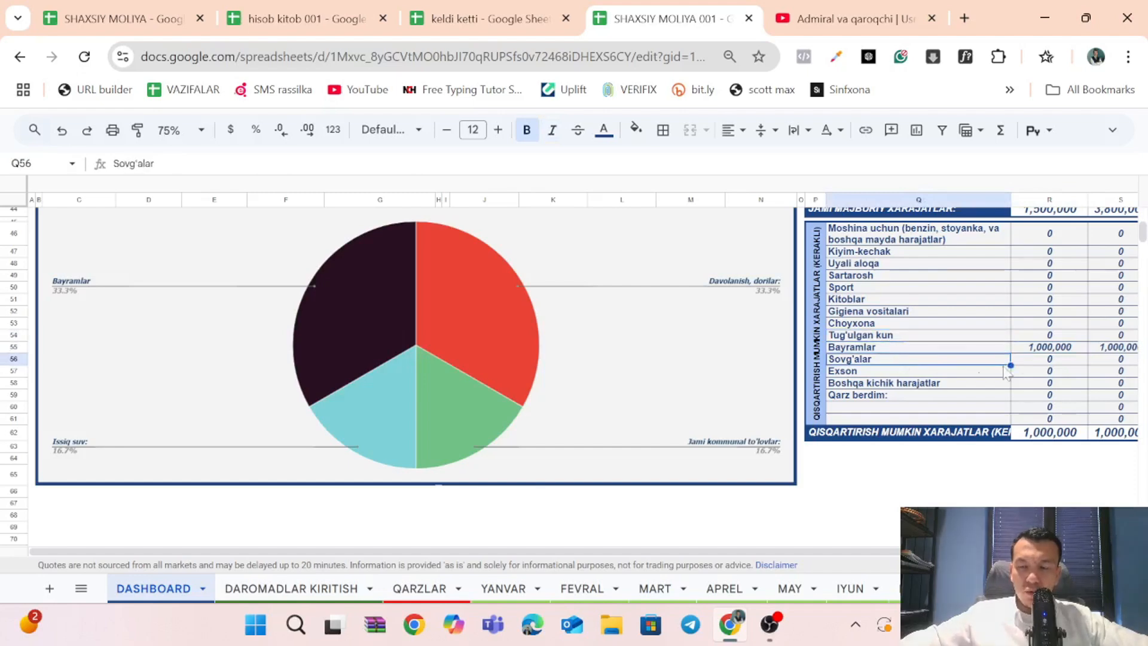
Examine the reducible expenses table and the blank category rows 41 to 43 above the JAMI MAJBURIY XARAJATLAR total.
{"action": "scroll", "coordinate": [883, 386], "scroll_direction": "right", "scroll_amount": 2}
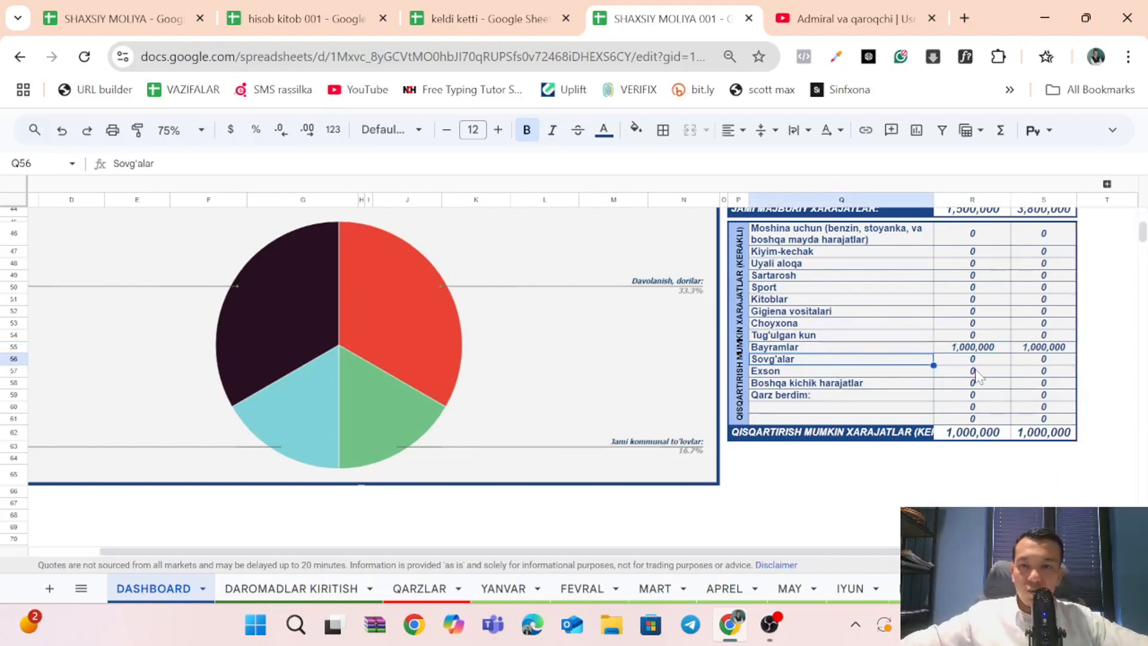
{"action": "scroll", "coordinate": [976, 375], "scroll_direction": "up", "scroll_amount": 2}
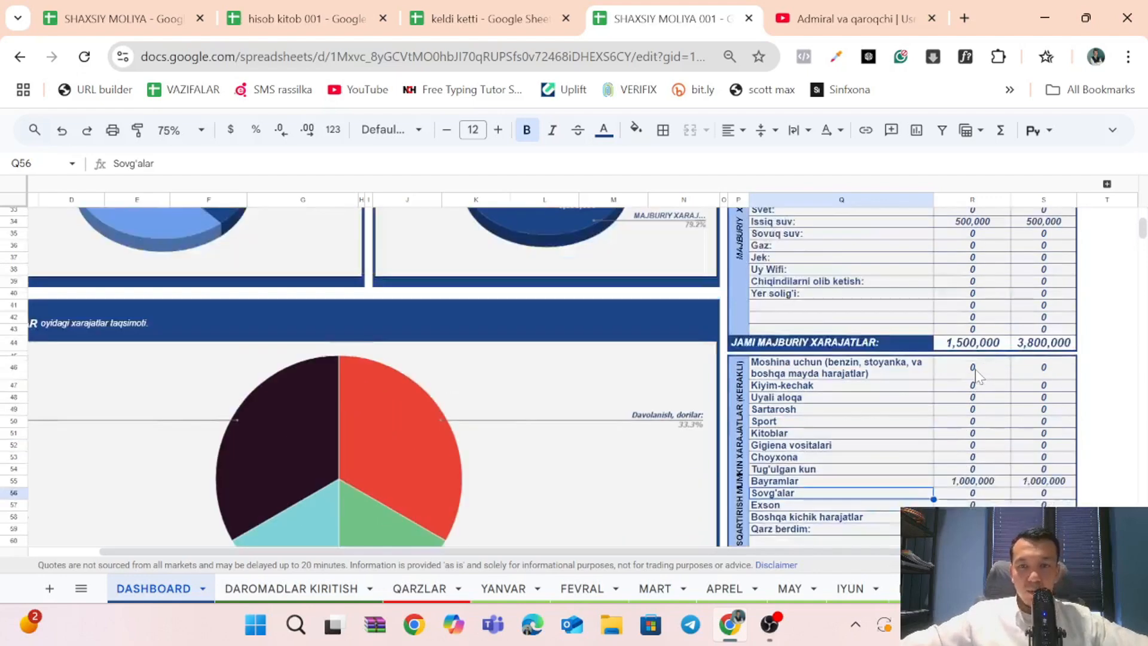
{"action": "scroll", "coordinate": [985, 431], "scroll_direction": "down", "scroll_amount": 1}
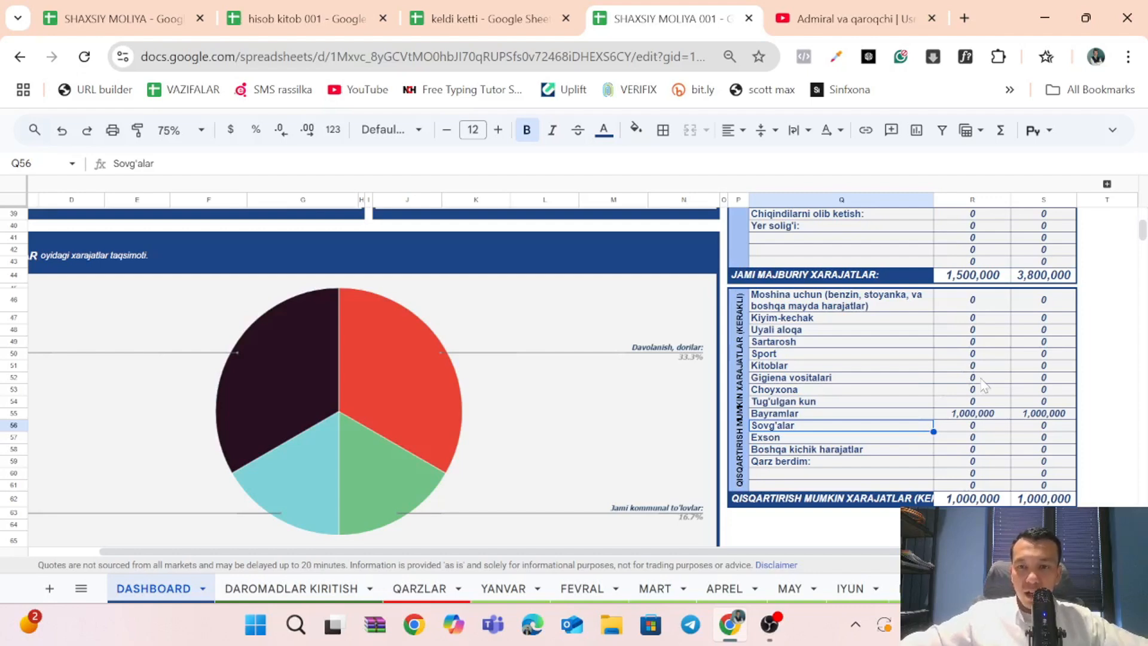
{"action": "scroll", "coordinate": [981, 380], "scroll_direction": "up", "scroll_amount": 2}
{"action": "left_click", "coordinate": [861, 372]}
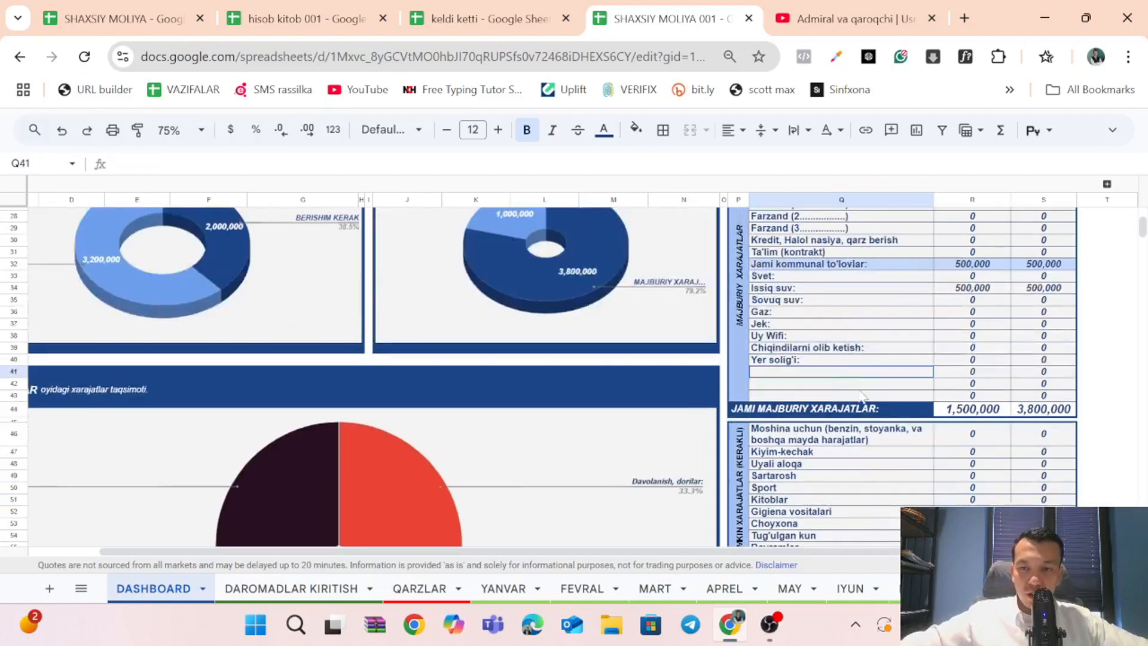
{"action": "left_click_drag", "start_coordinate": [861, 395], "coordinate": [856, 387]}
{"action": "left_click", "coordinate": [856, 395]}
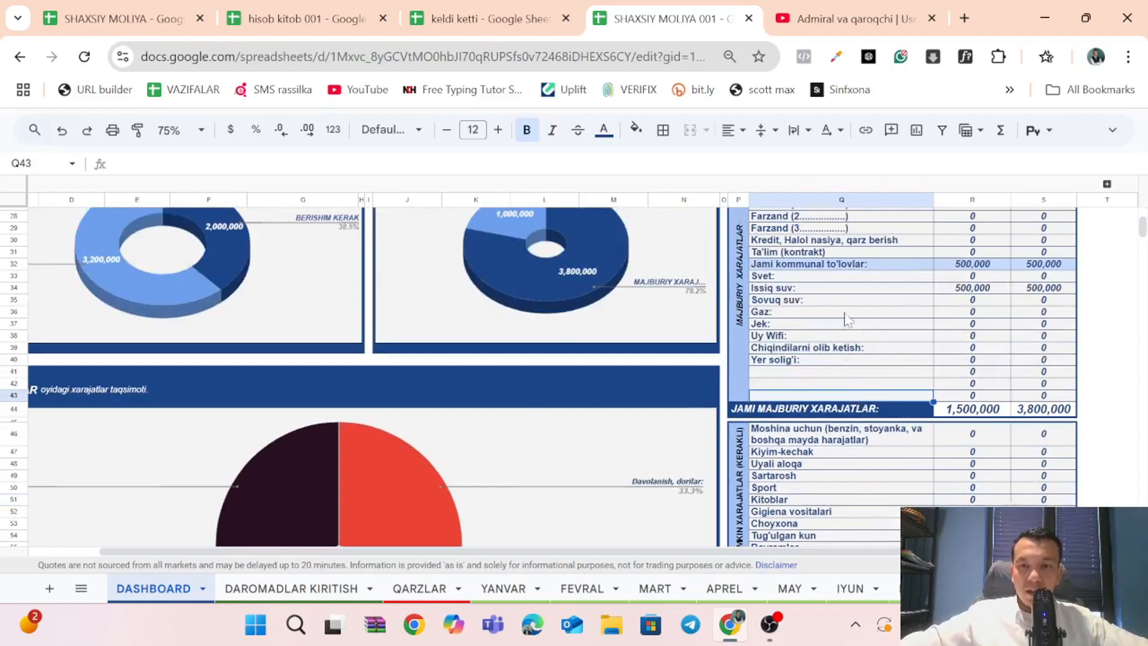
Compare the DASHBOARD's expense category rows with those on the YANVAR sheet, and return to the DASHBOARD.
{"action": "scroll", "coordinate": [849, 320], "scroll_direction": "up", "scroll_amount": 1}
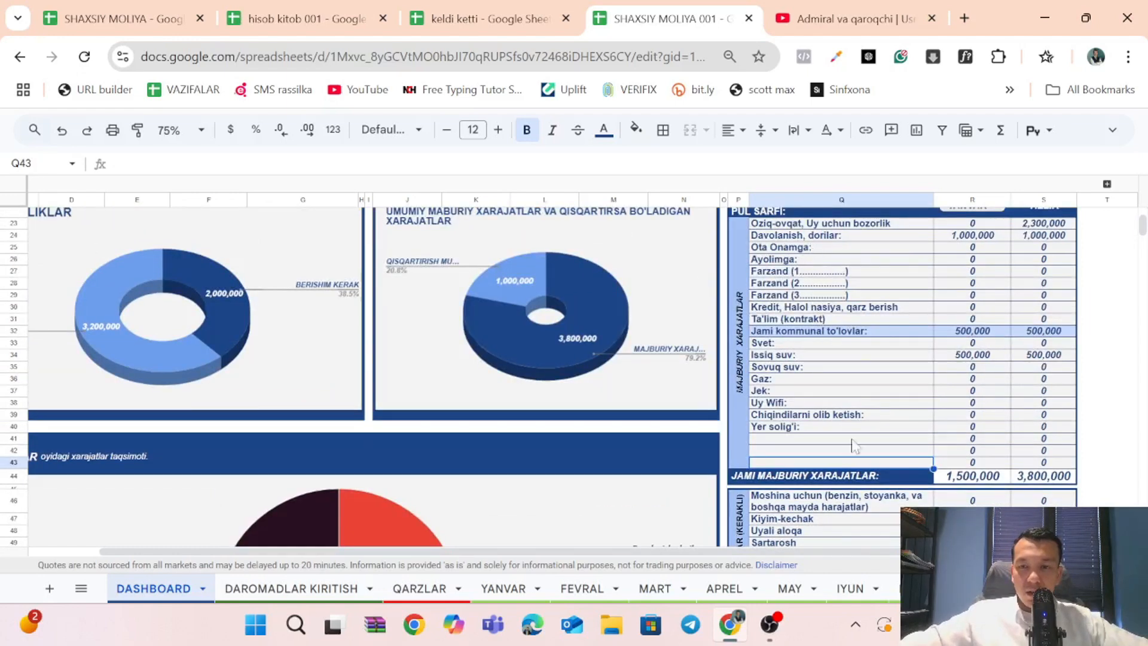
{"action": "scroll", "coordinate": [858, 398], "scroll_direction": "down", "scroll_amount": 3}
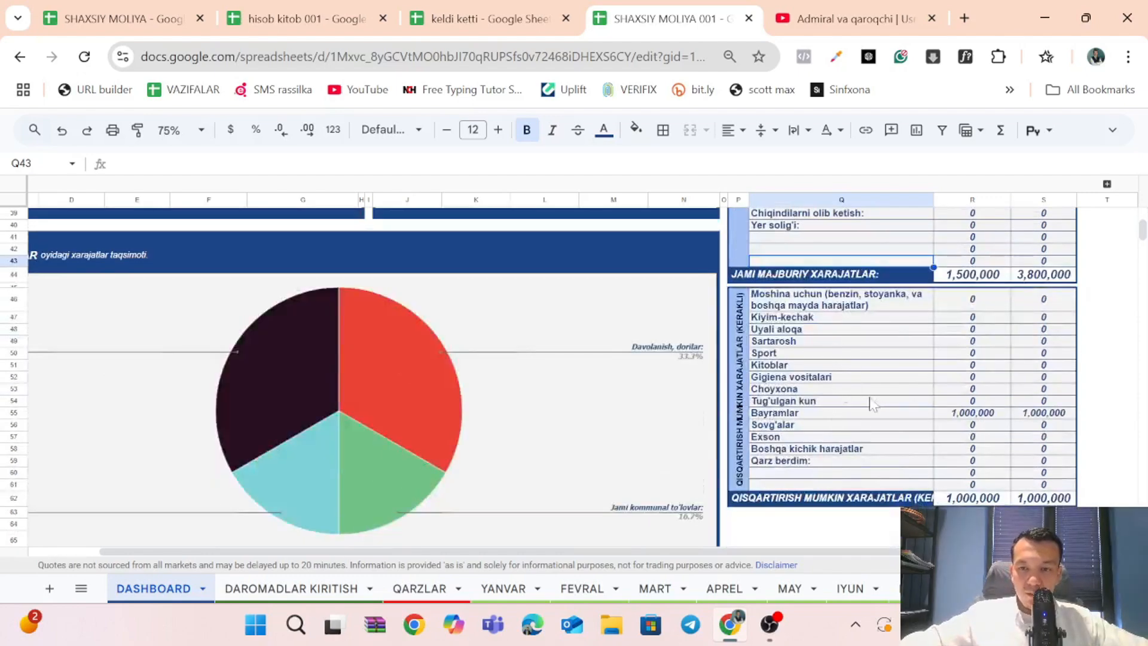
{"action": "scroll", "coordinate": [879, 392], "scroll_direction": "up", "scroll_amount": 3}
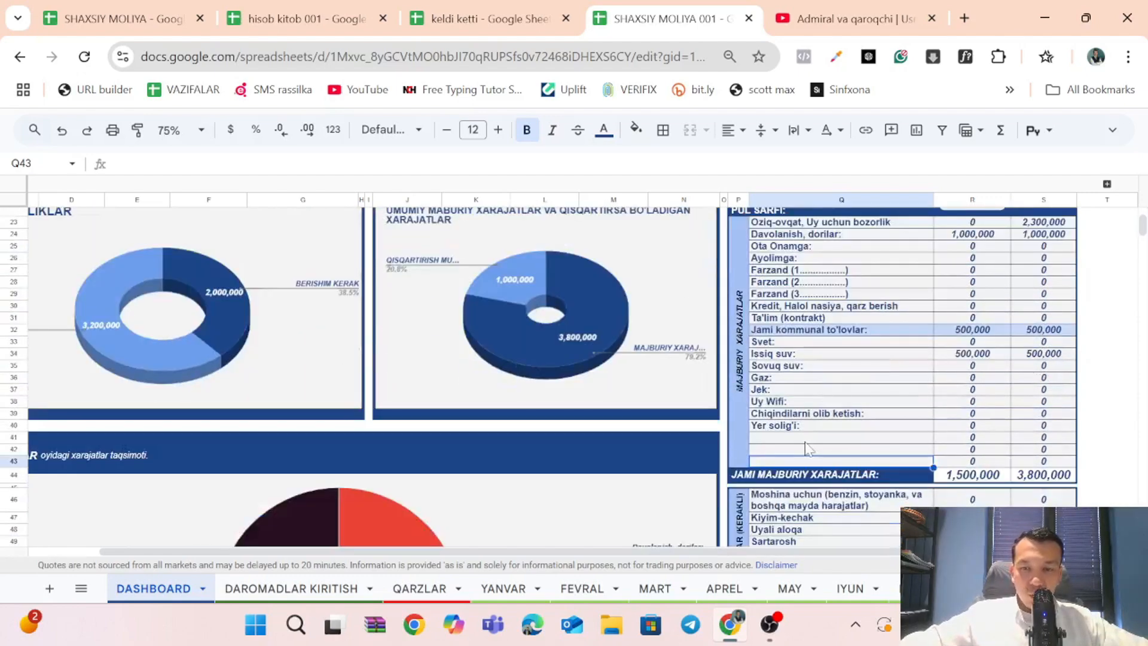
{"action": "scroll", "coordinate": [834, 398], "scroll_direction": "down", "scroll_amount": 1}
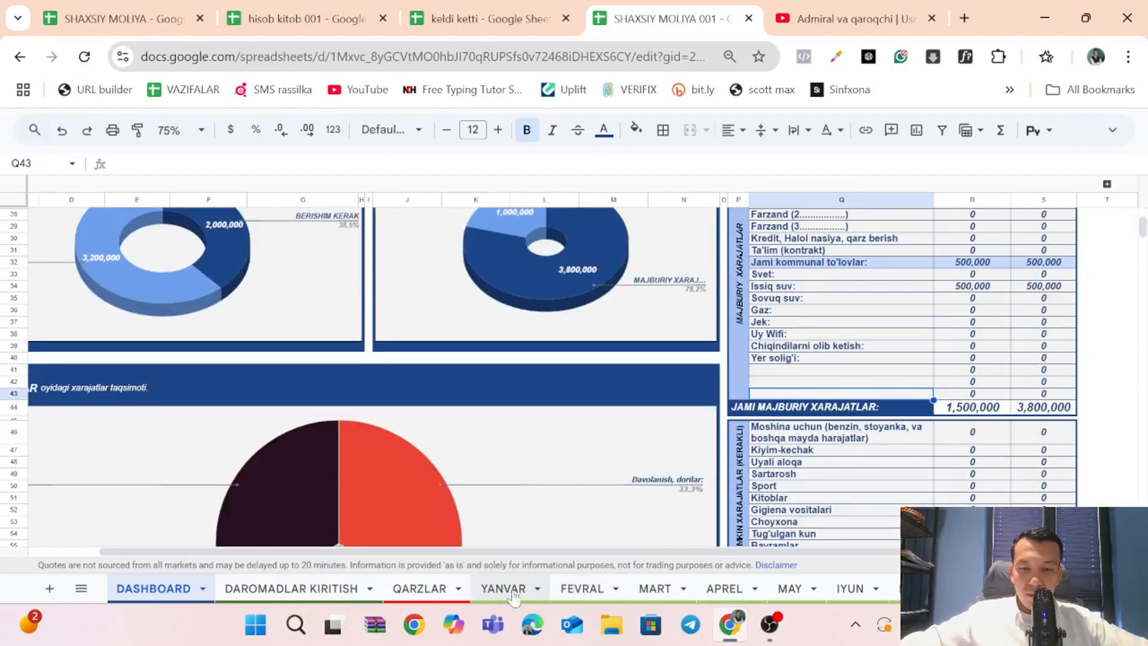
{"action": "left_click", "coordinate": [615, 595]}
{"action": "left_click", "coordinate": [509, 590]}
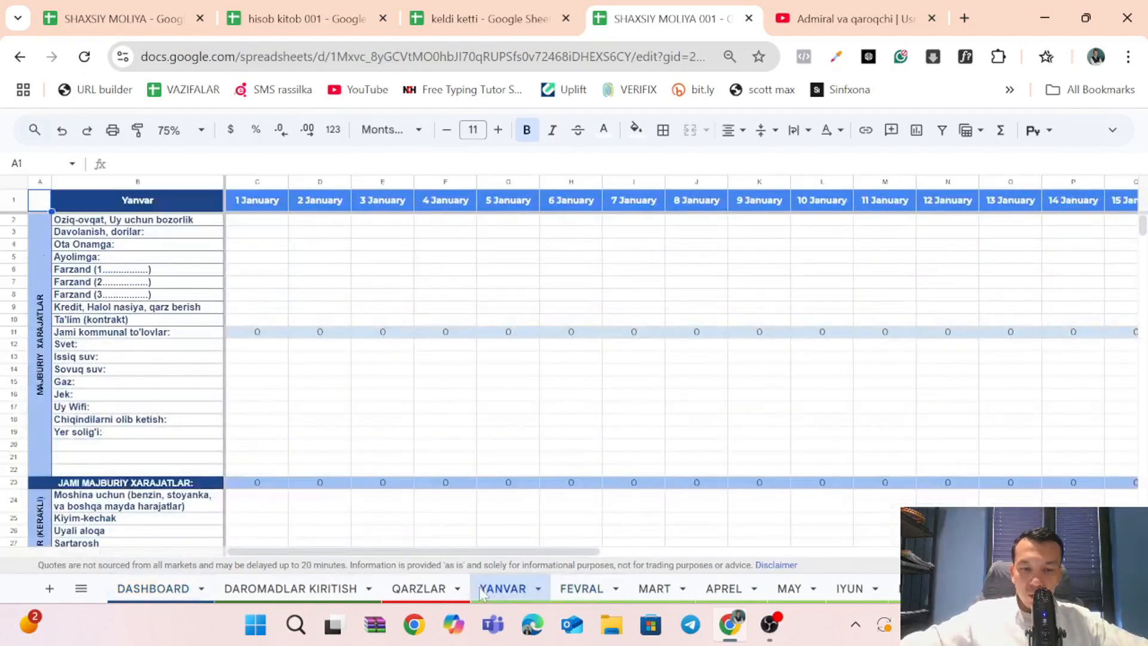
{"action": "left_click", "coordinate": [153, 592]}
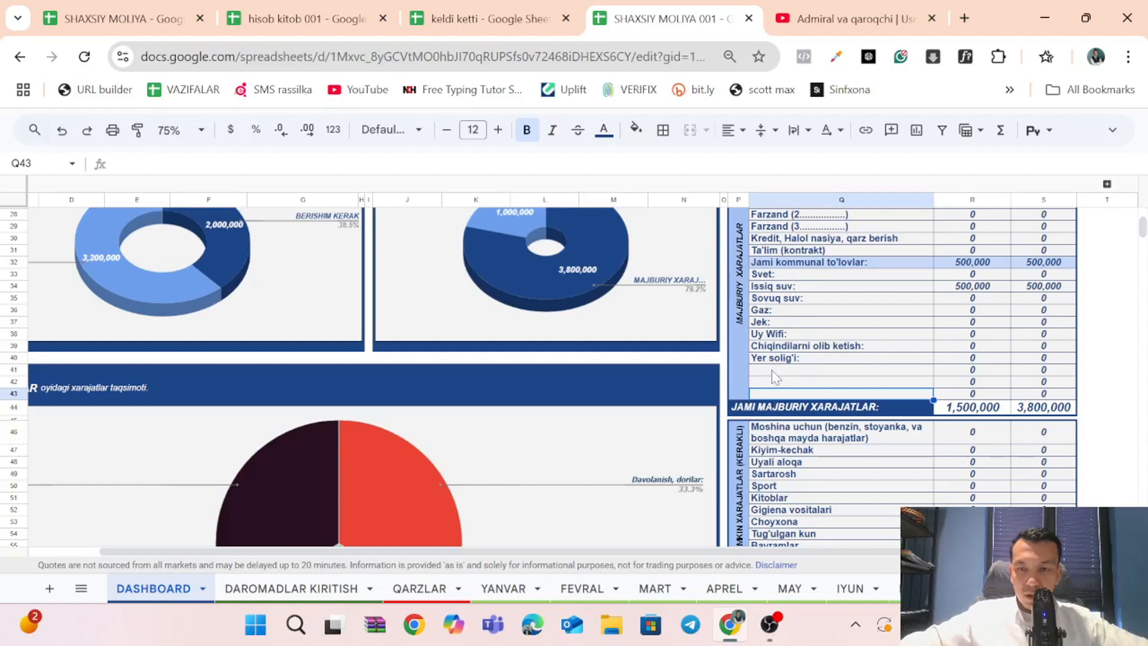
Insert one row below row 42 on the DASHBOARD, among the blank mandatory expense categories.
{"action": "right_click", "coordinate": [13, 383]}
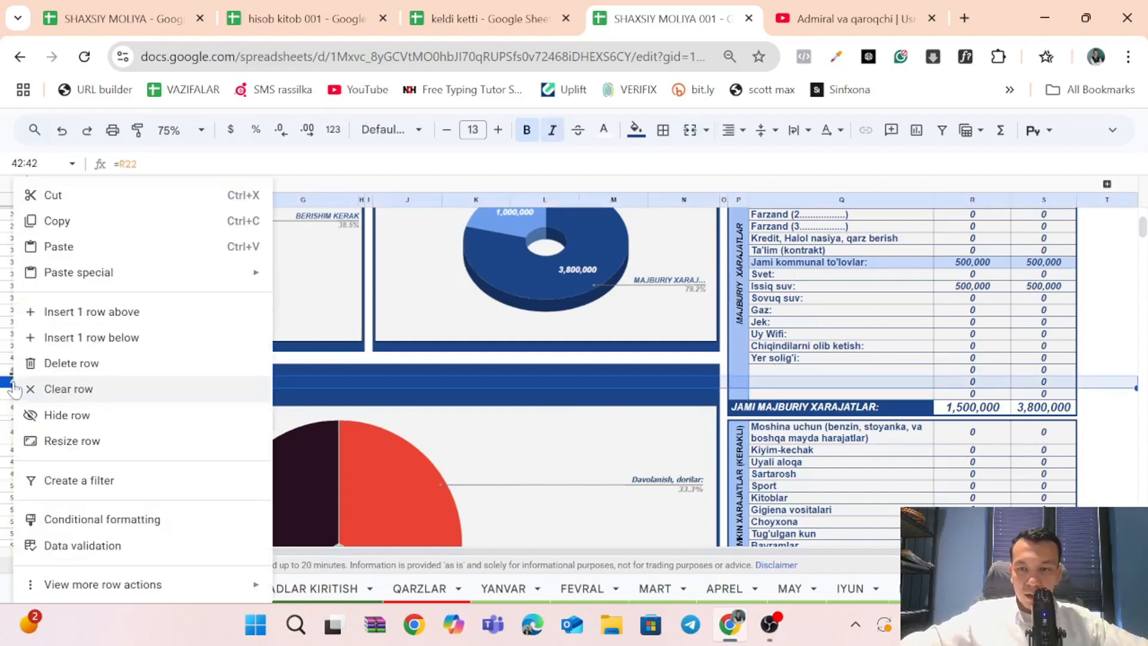
{"action": "left_click", "coordinate": [110, 337]}
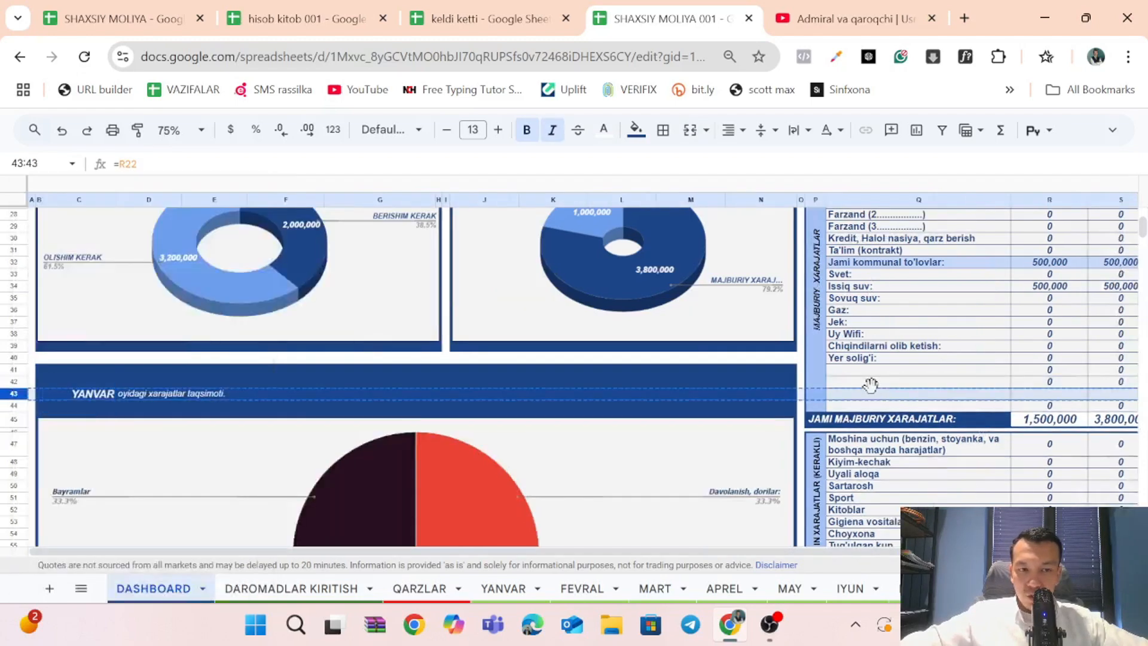
{"action": "left_click", "coordinate": [917, 384]}
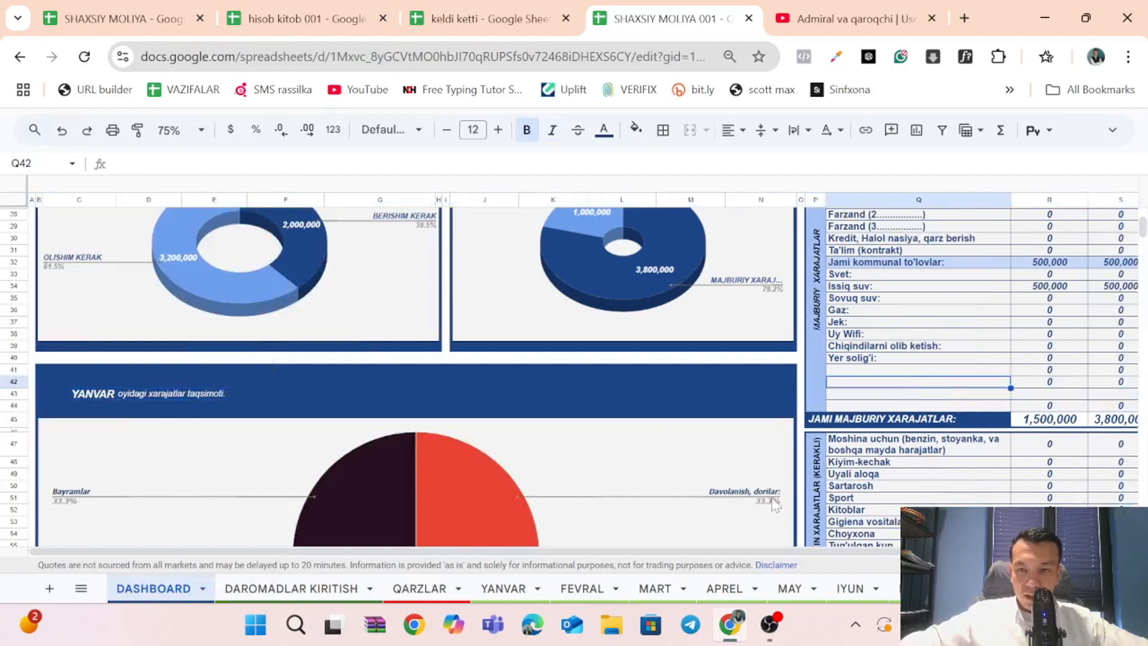
On the YANVAR sheet, fill the DASHBOARD category link from B20 down into B21.
{"action": "left_click", "coordinate": [504, 589]}
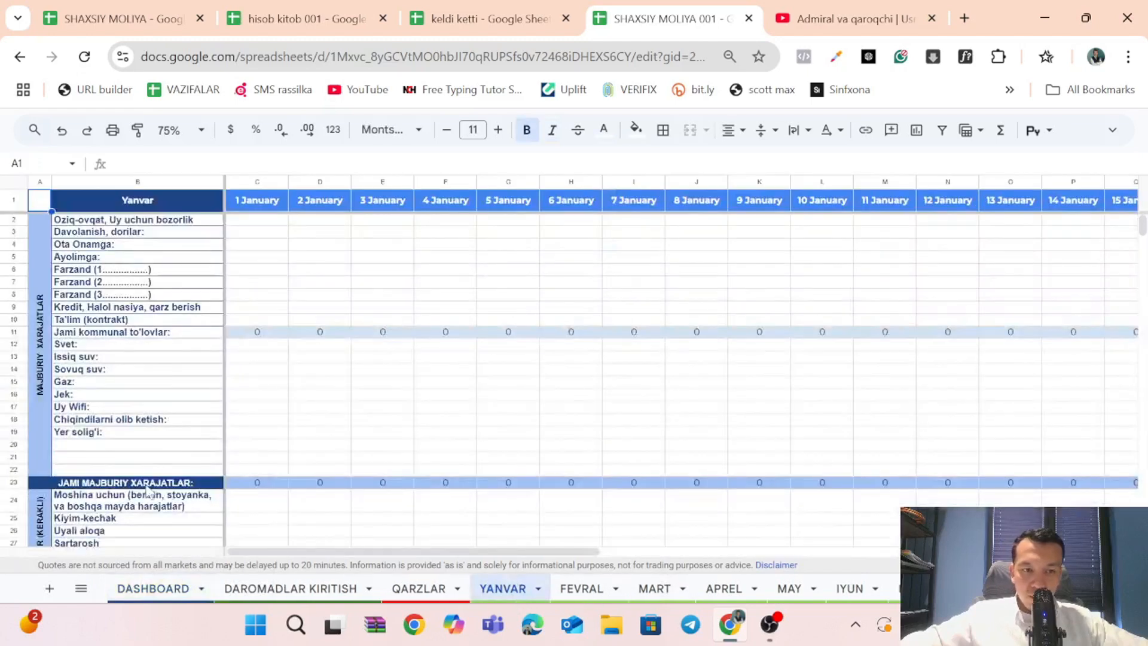
{"action": "left_click", "coordinate": [190, 445]}
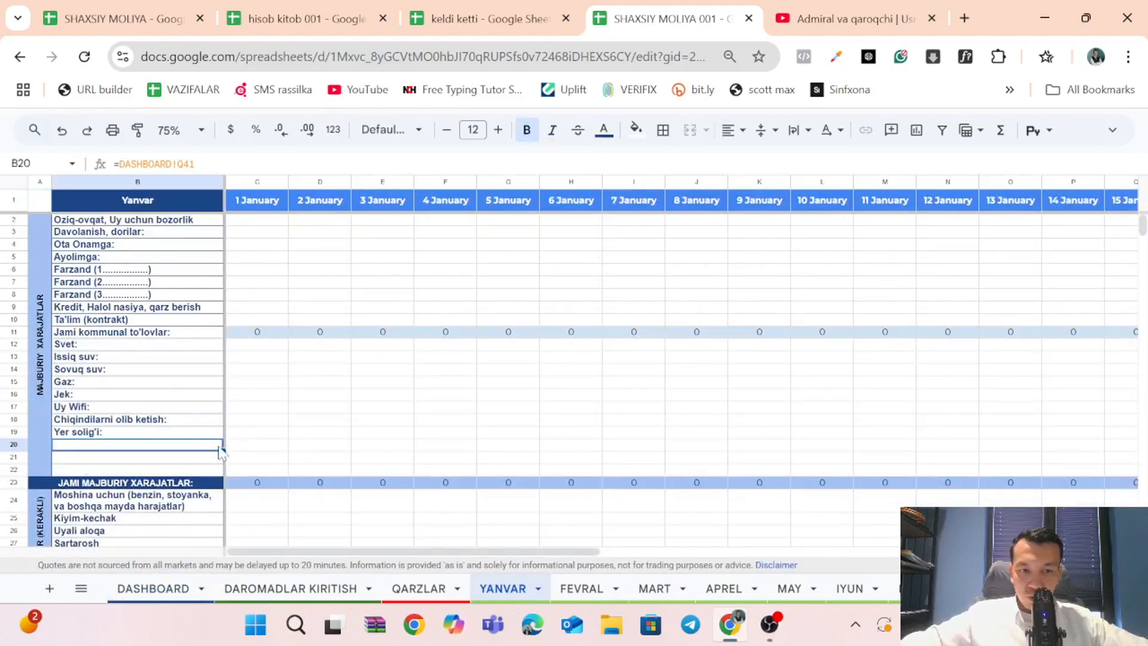
{"action": "left_click_drag", "start_coordinate": [223, 451], "coordinate": [218, 462]}
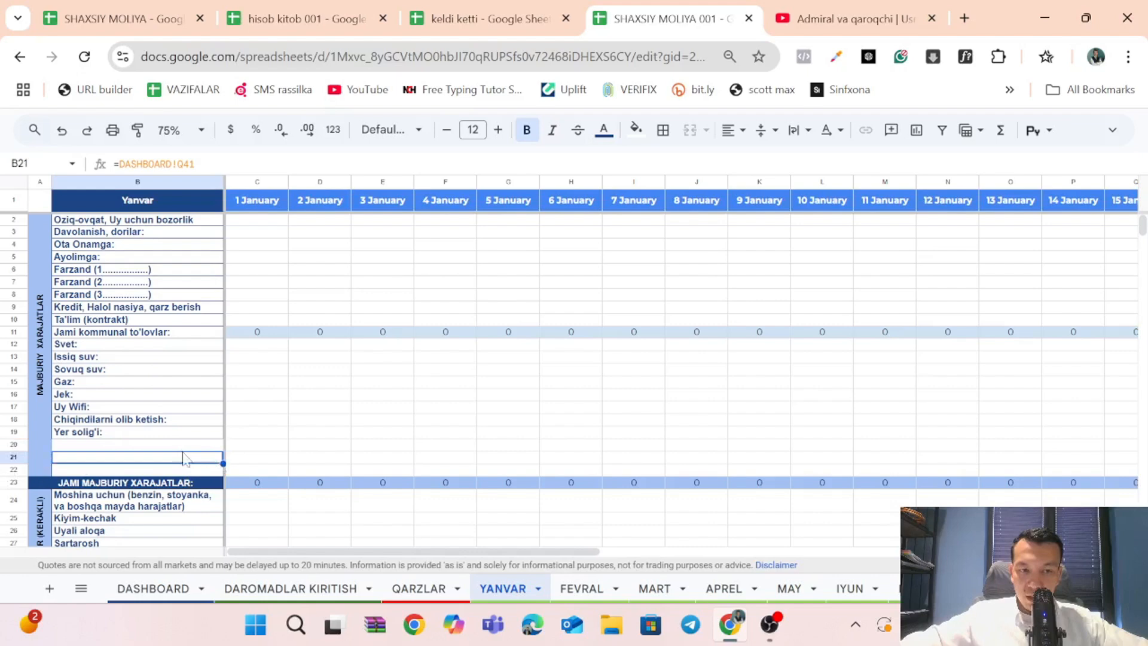
Undo the category link fill on the YANVAR sheet and the row insertion on the DASHBOARD.
{"action": "left_click", "coordinate": [210, 587]}
{"action": "key", "text": "ctrl+z"}
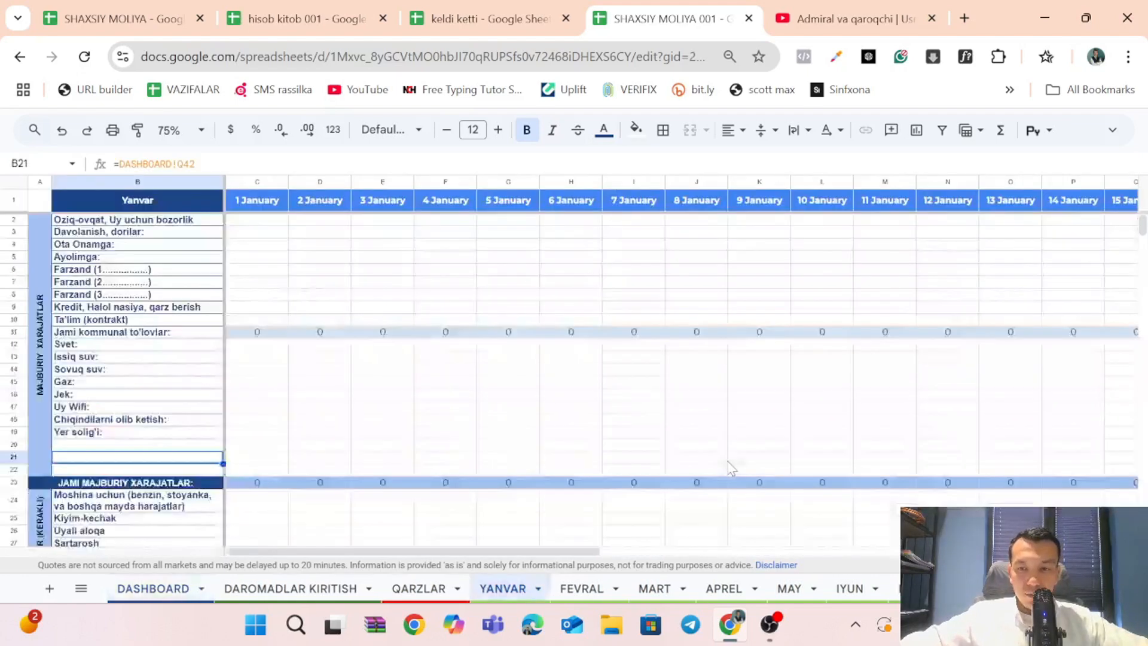
{"action": "key", "text": "ctrl+z"}
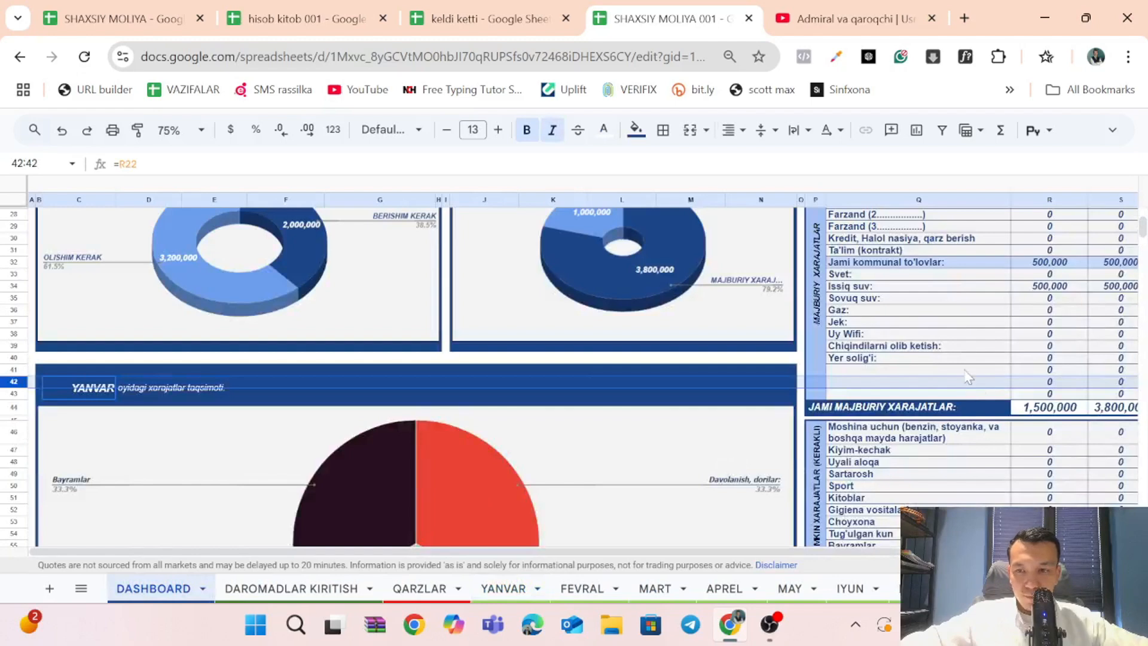
Check the income table on the DAROMADLAR KIRITISH sheet, and return to the DASHBOARD.
{"action": "scroll", "coordinate": [969, 376], "scroll_direction": "right", "scroll_amount": 2}
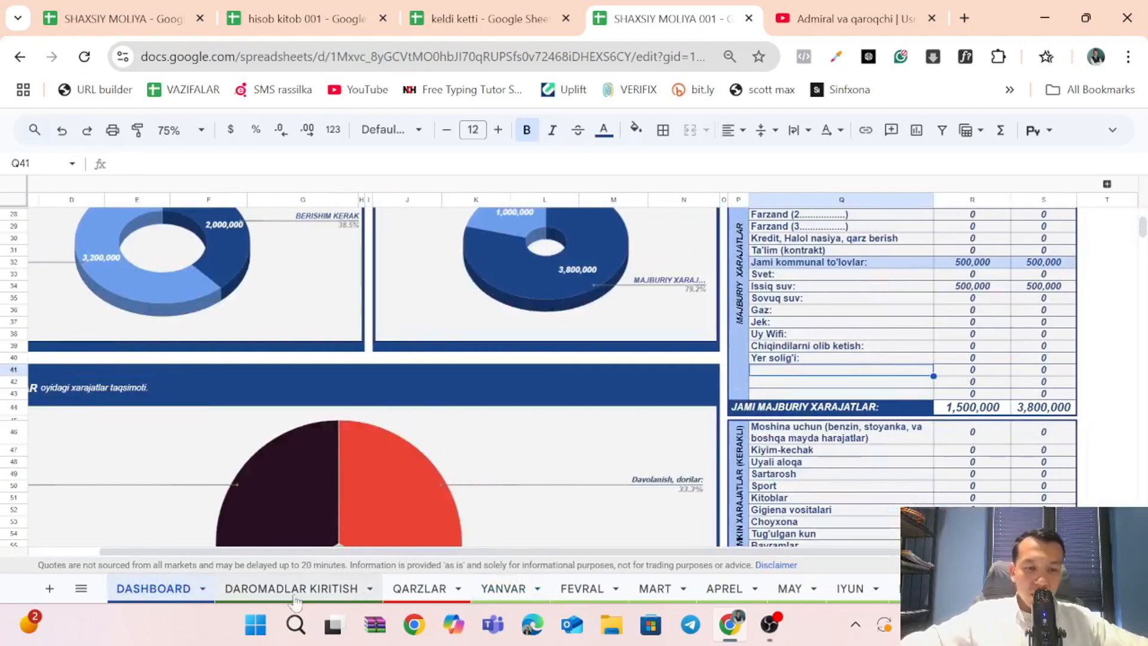
{"action": "left_click", "coordinate": [291, 588]}
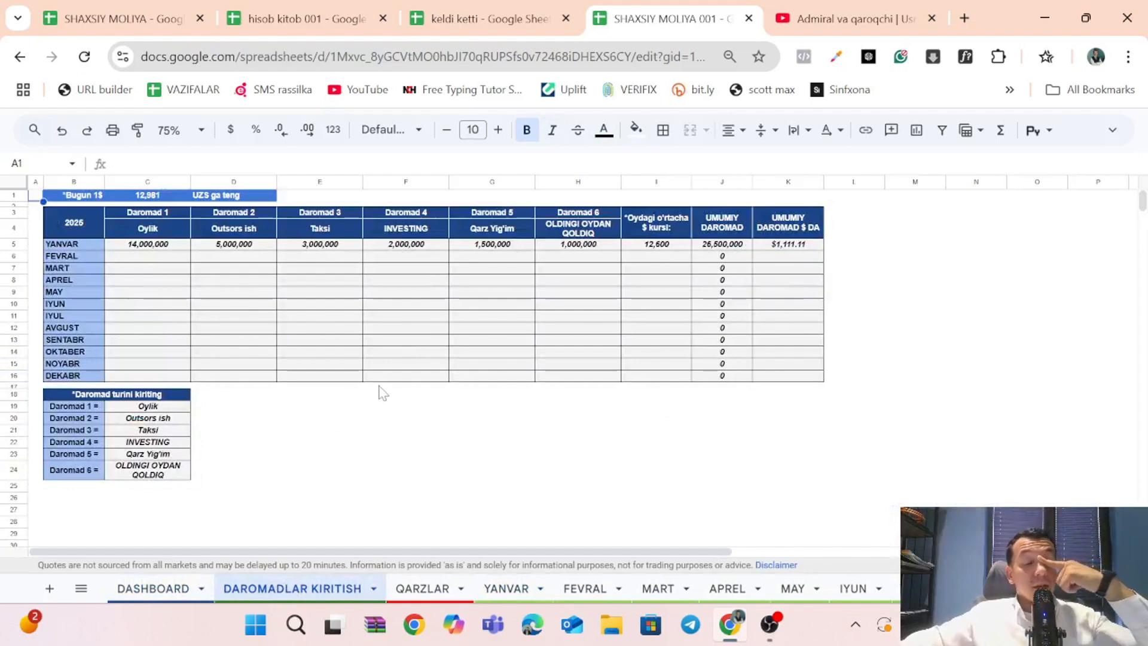
{"action": "left_click", "coordinate": [175, 592]}
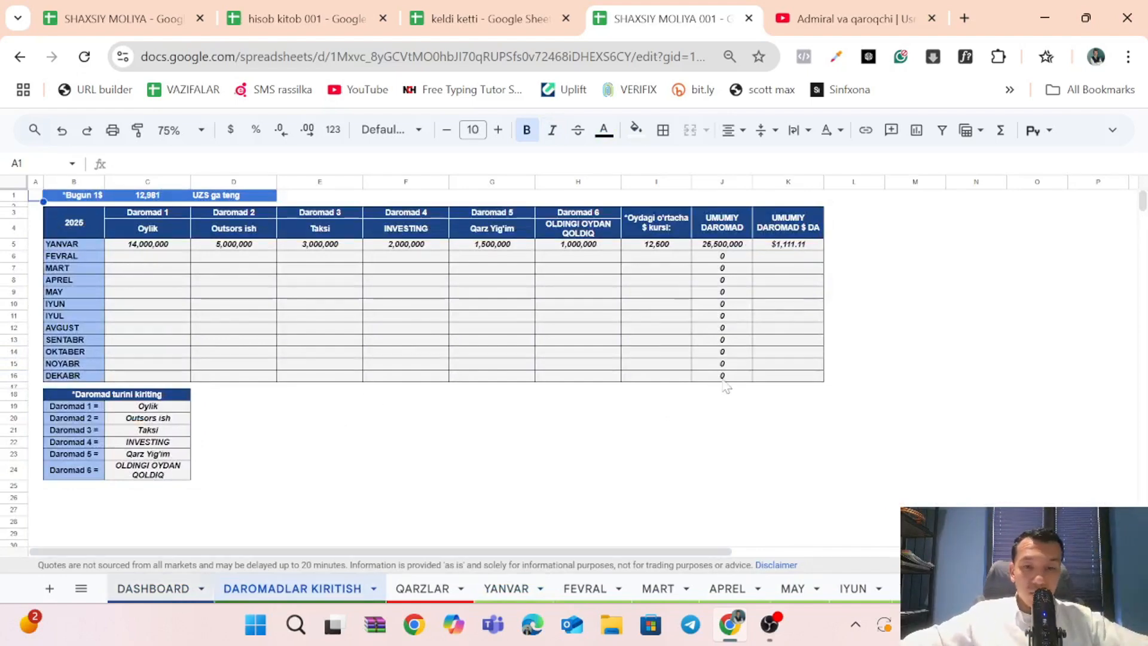
Examine the YANVAR expense distribution pie chart together with the expense categories beside it.
{"action": "scroll", "coordinate": [497, 414], "scroll_direction": "down", "scroll_amount": 1}
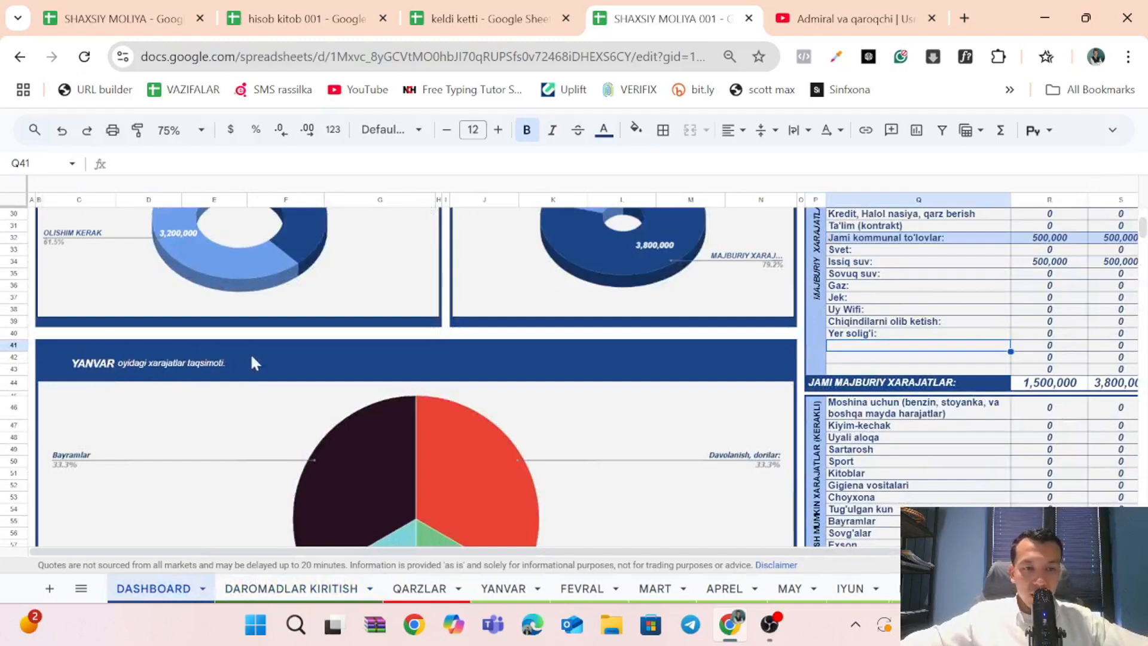
{"action": "scroll", "coordinate": [406, 413], "scroll_direction": "down", "scroll_amount": 3}
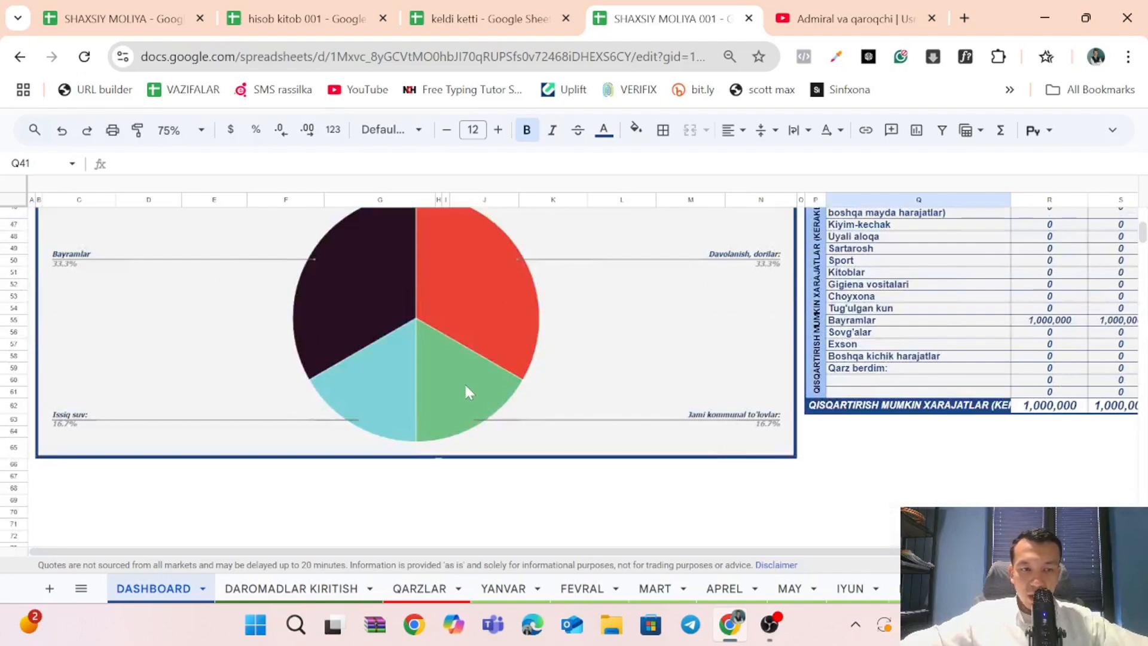
{"action": "scroll", "coordinate": [934, 417], "scroll_direction": "up", "scroll_amount": 10}
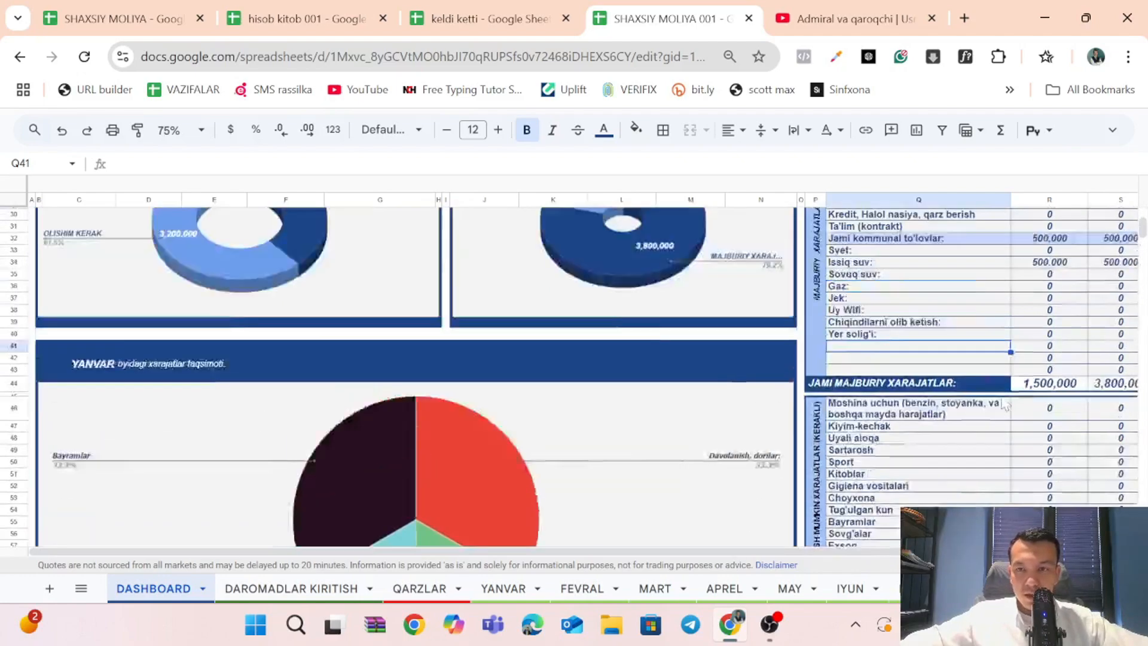
{"action": "scroll", "coordinate": [956, 389], "scroll_direction": "right", "scroll_amount": 2}
{"action": "scroll", "coordinate": [992, 357], "scroll_direction": "down", "scroll_amount": 5}
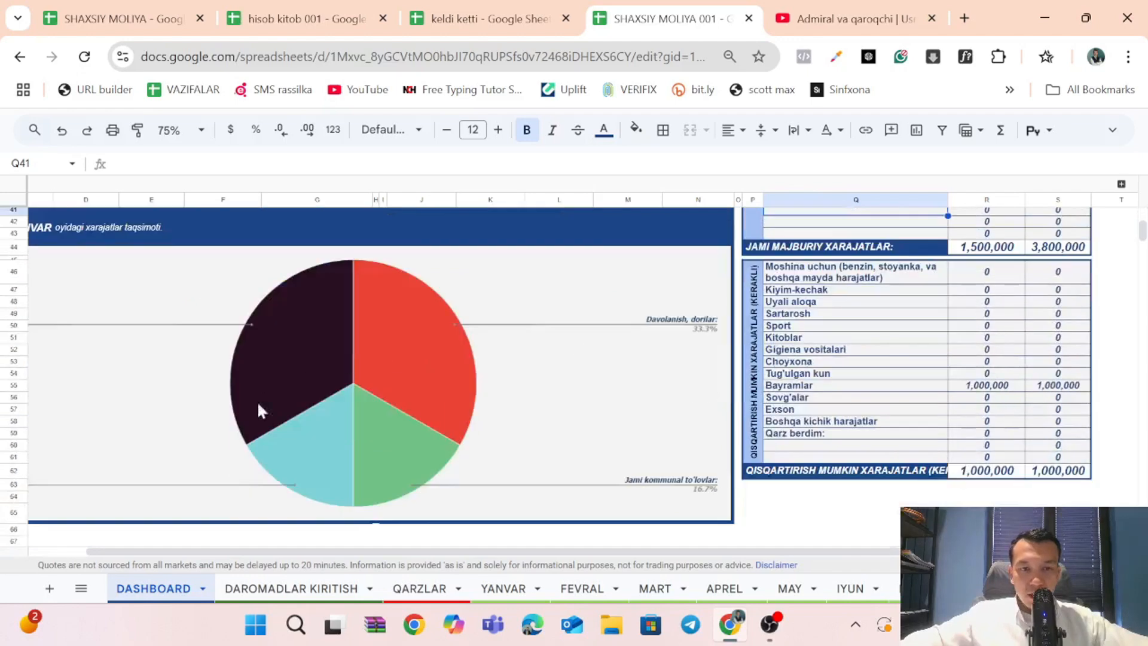
{"action": "scroll", "coordinate": [285, 336], "scroll_direction": "left", "scroll_amount": 2}
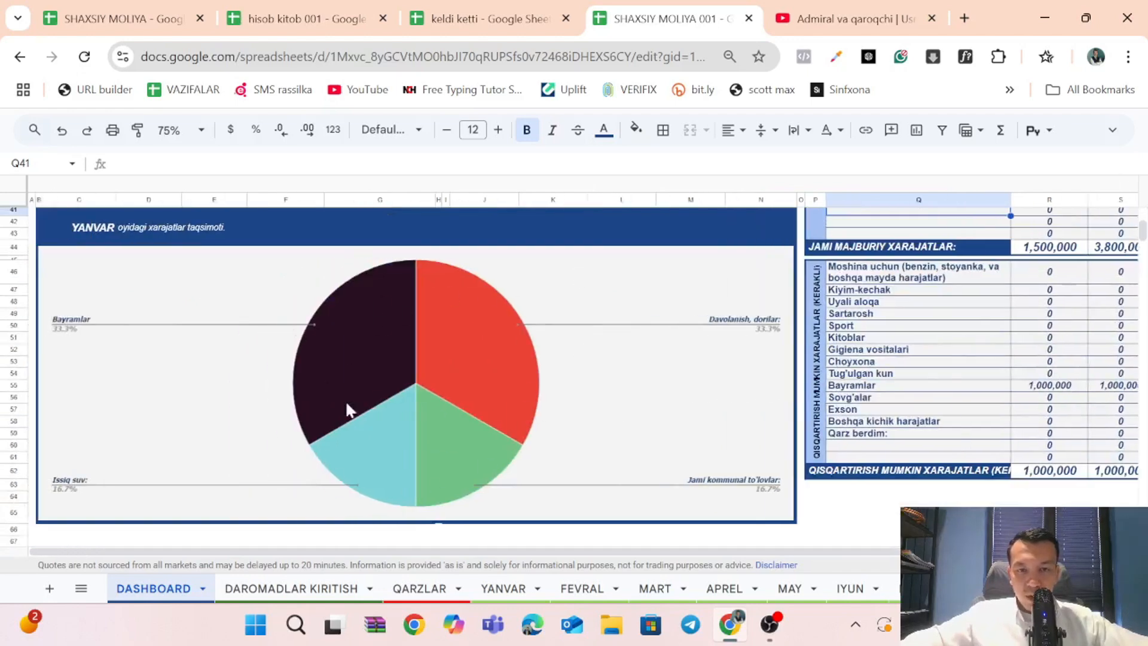
Switch the expense category table's month to FEVRAL and view the expense distribution pie chart.
{"action": "left_click_drag", "start_coordinate": [812, 356], "coordinate": [961, 362]}
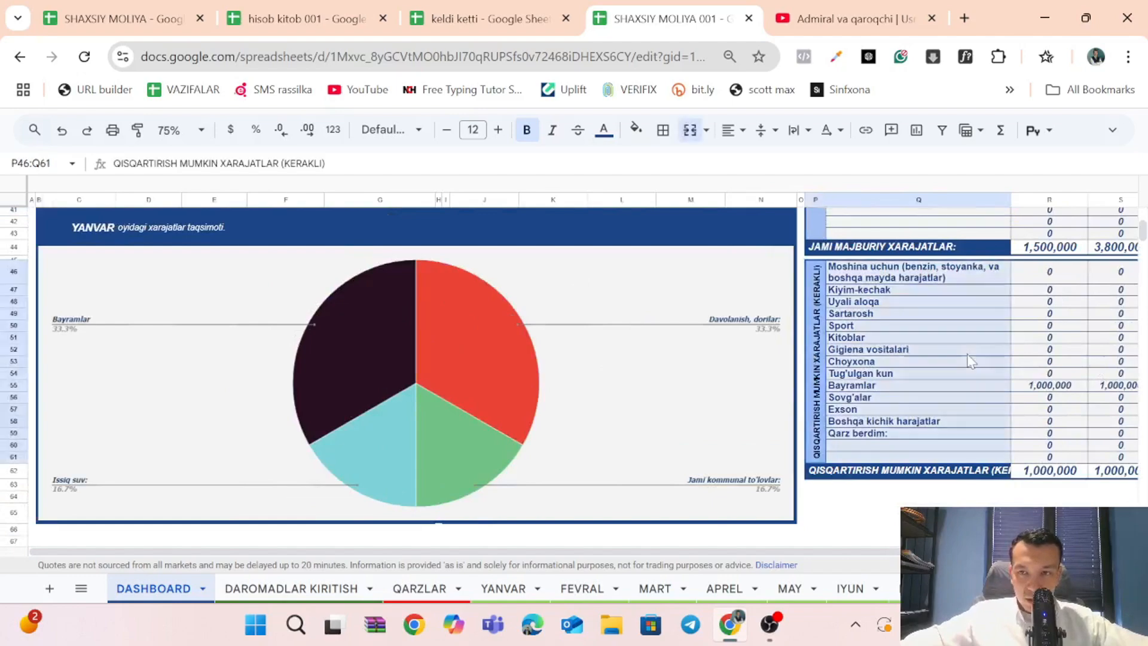
{"action": "scroll", "coordinate": [961, 362], "scroll_direction": "up", "scroll_amount": 5}
{"action": "left_click", "coordinate": [1070, 312]}
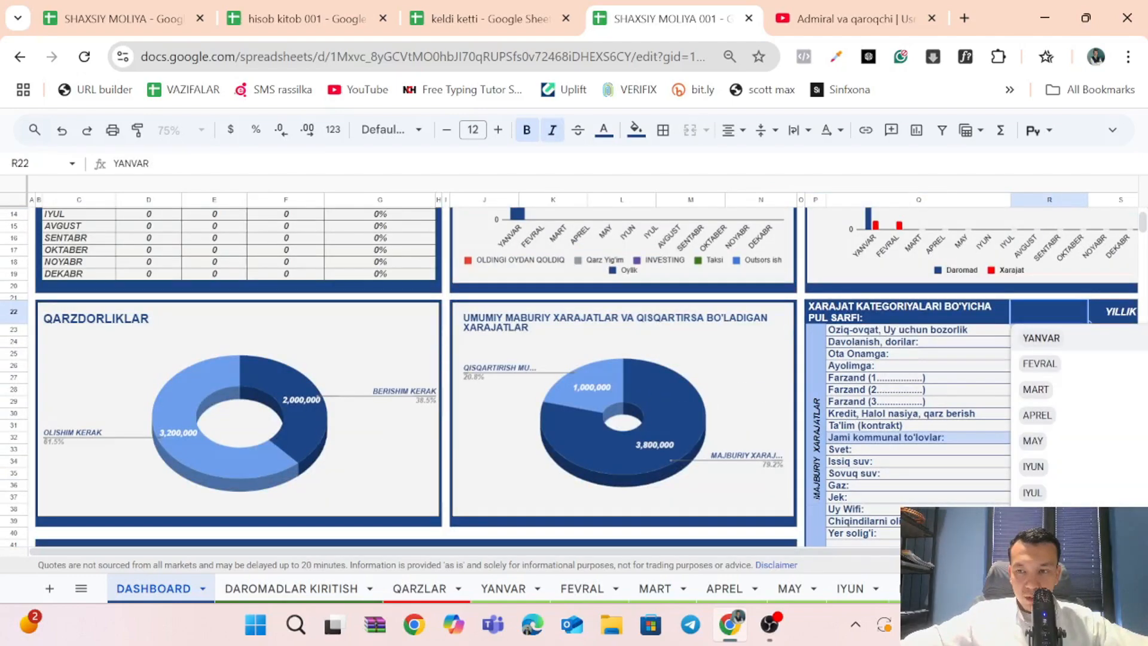
{"action": "left_click", "coordinate": [1039, 363]}
{"action": "scroll", "coordinate": [631, 430], "scroll_direction": "down", "scroll_amount": 6}
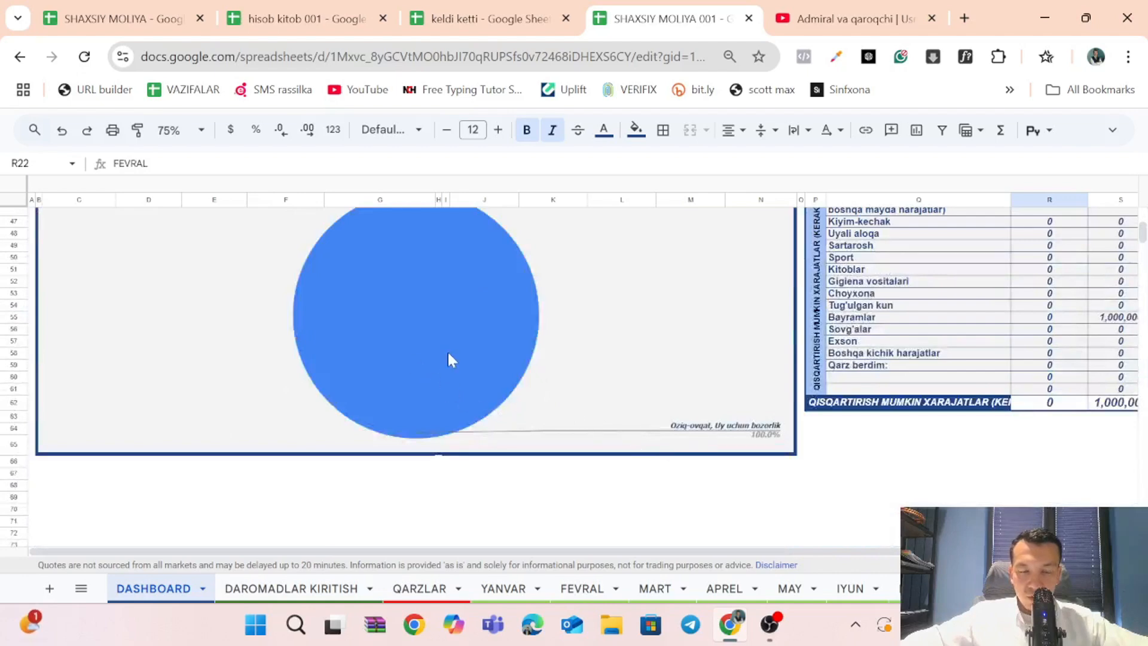
On the FEVRAL sheet, enter 455555 for Sovuq suv under 28 February.
{"action": "scroll", "coordinate": [448, 362], "scroll_direction": "up", "scroll_amount": 1}
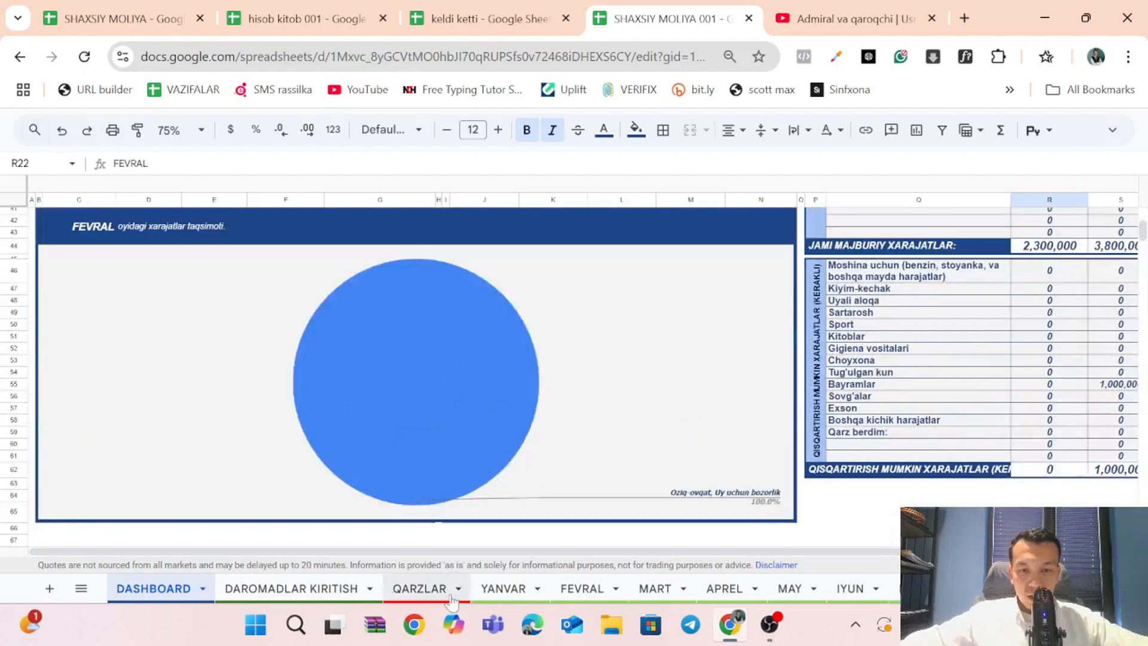
{"action": "left_click", "coordinate": [581, 589]}
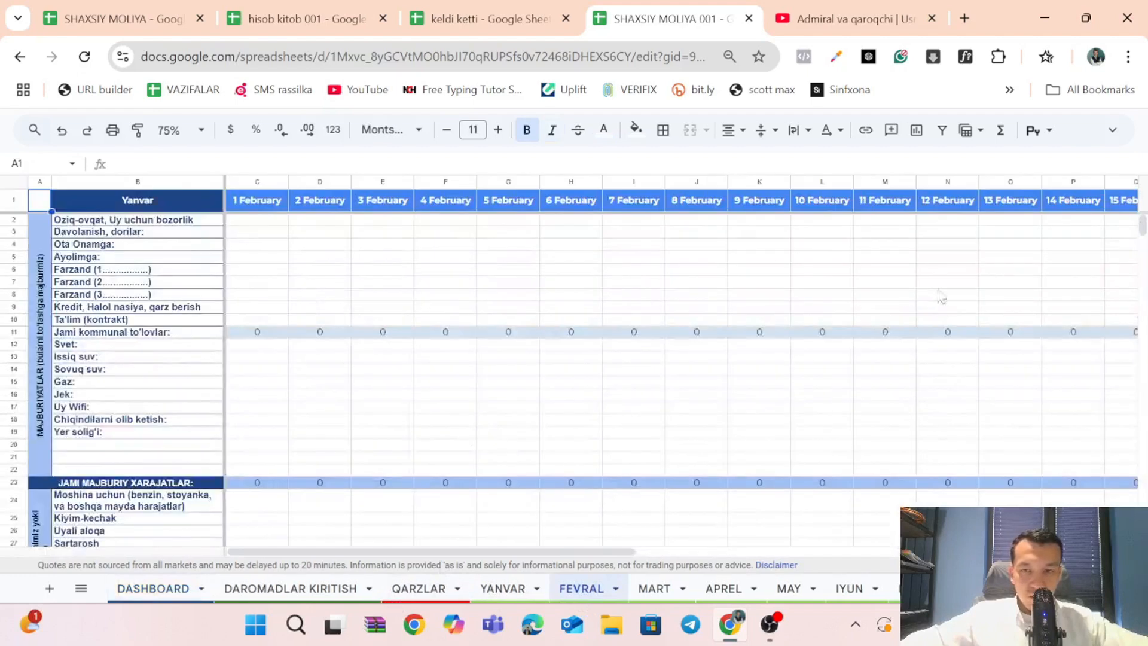
{"action": "scroll", "coordinate": [943, 299], "scroll_direction": "right", "scroll_amount": 10}
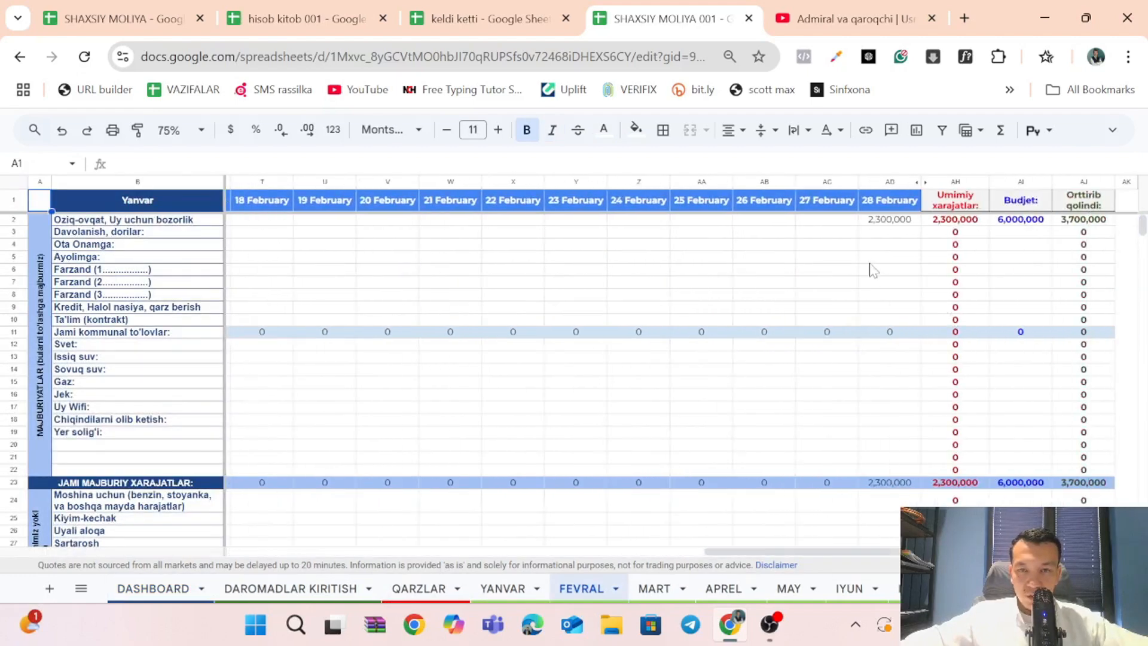
{"action": "left_click", "coordinate": [889, 369]}
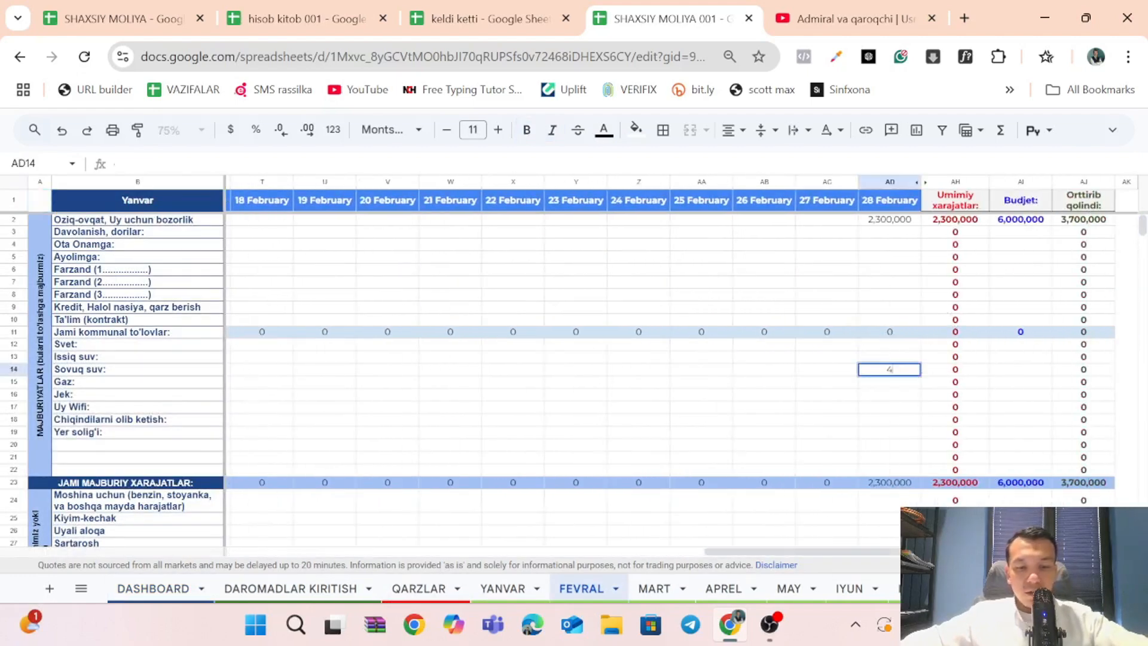
{"action": "type", "text": "455555"}
Enter 66666 for Sartarosh and 345467 for Gigiena vositalari under 28 February on the FEVRAL sheet.
{"action": "scroll", "coordinate": [895, 395], "scroll_direction": "down", "scroll_amount": 5}
{"action": "left_click", "coordinate": [902, 347]}
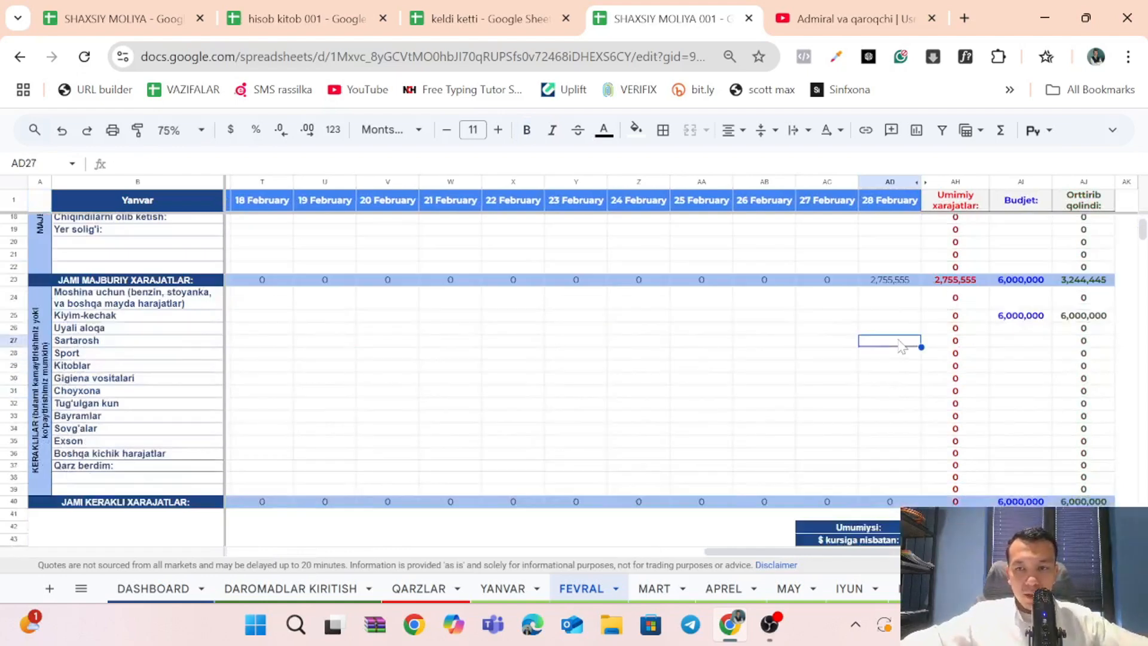
{"action": "type", "text": "66666"}
{"action": "left_click", "coordinate": [896, 380]}
{"action": "type", "text": "3"}
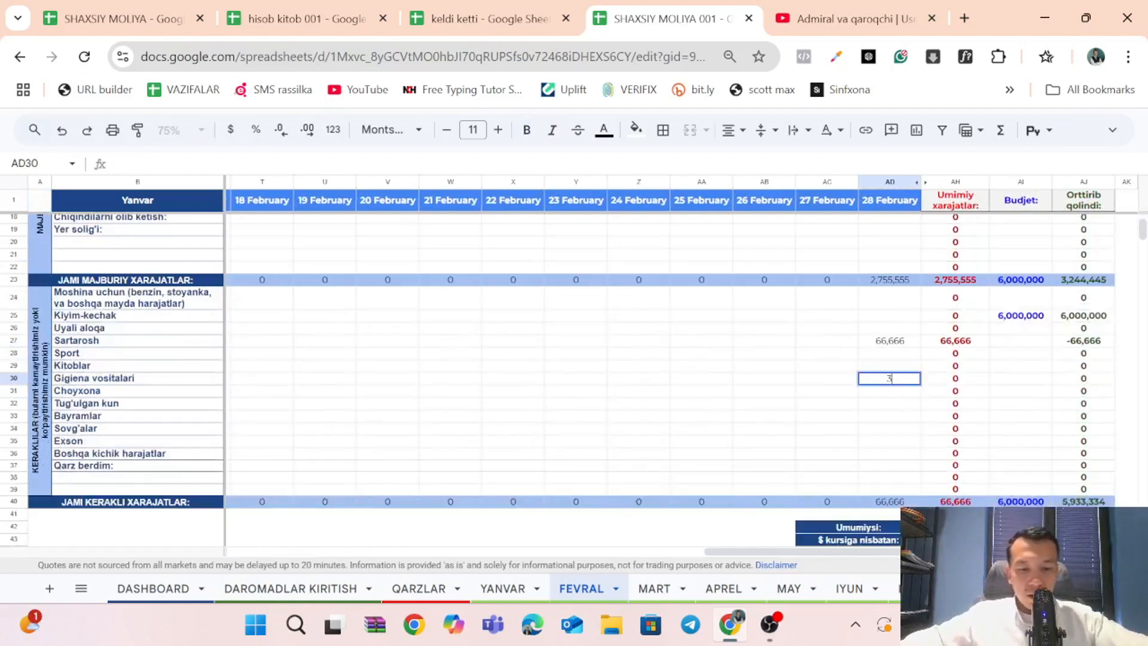
{"action": "type", "text": "45,467"}
{"action": "left_click", "coordinate": [902, 417]}
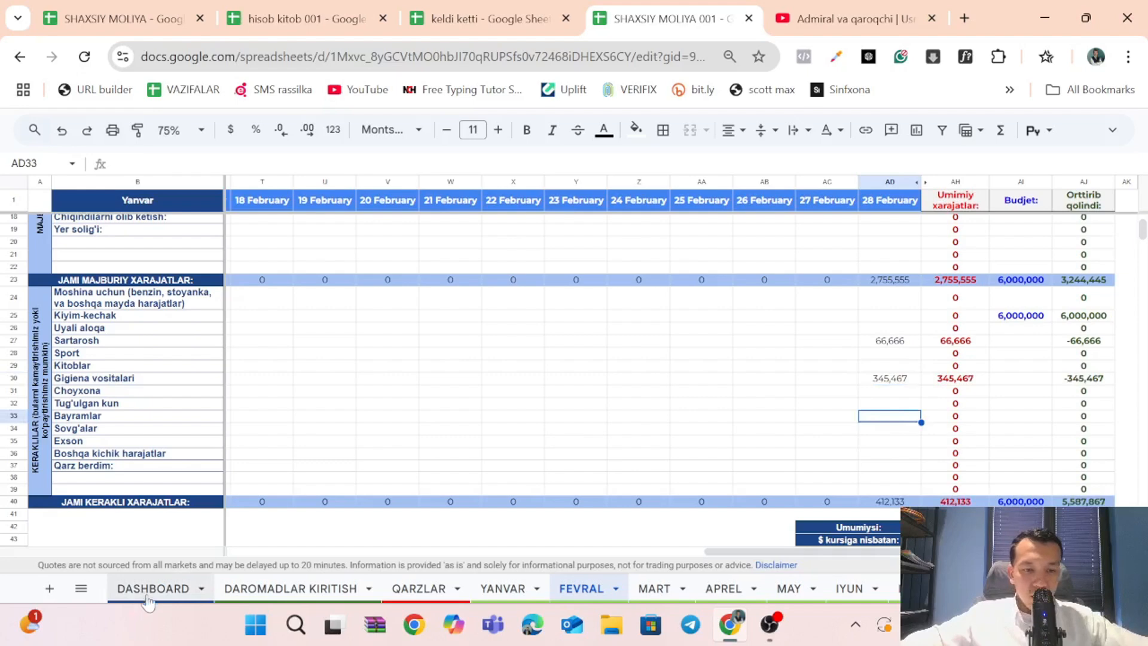
Return to the DASHBOARD and check the FEVRAL expense distribution pie chart and the category table beside it.
{"action": "left_click", "coordinate": [149, 589]}
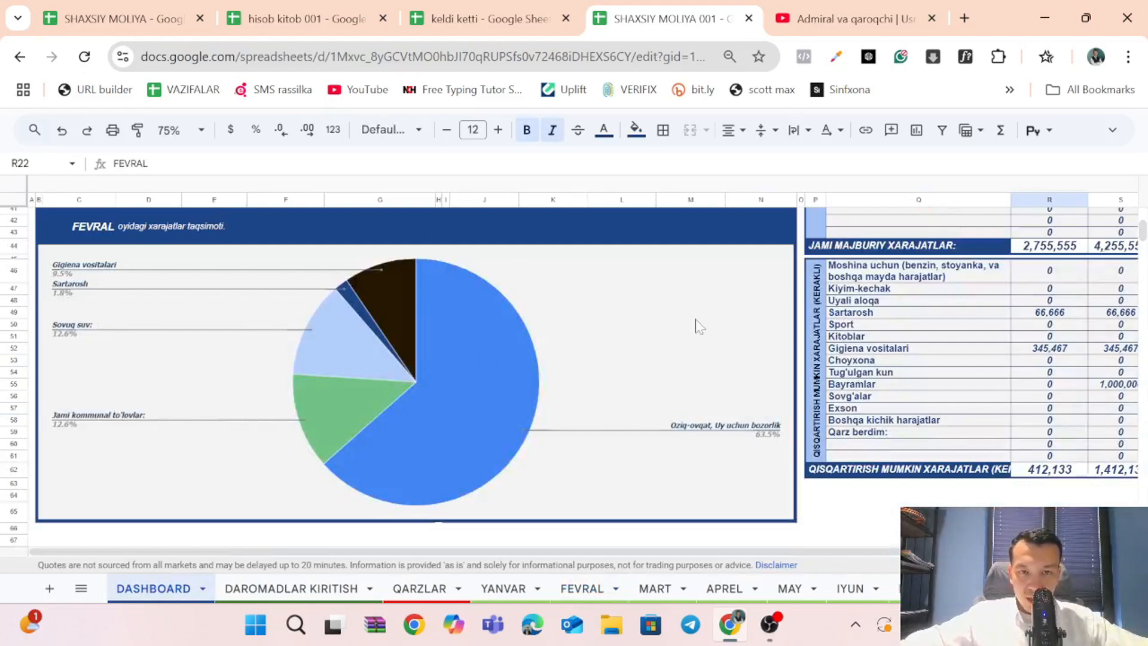
{"action": "scroll", "coordinate": [1002, 357], "scroll_direction": "right", "scroll_amount": 2}
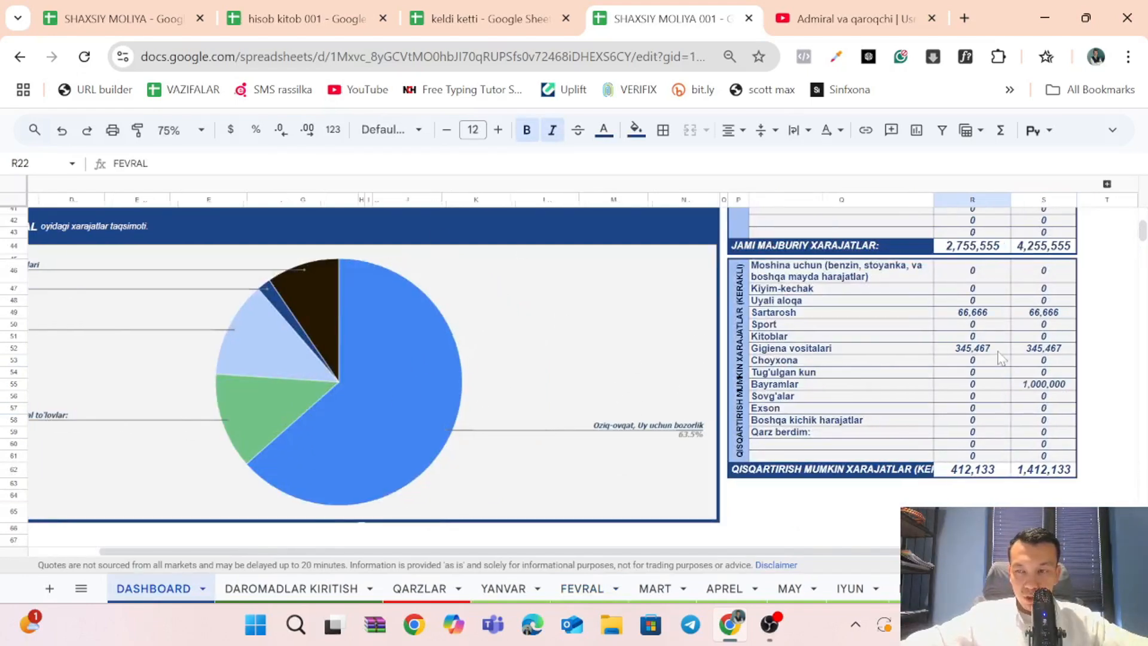
{"action": "scroll", "coordinate": [985, 336], "scroll_direction": "up", "scroll_amount": 5}
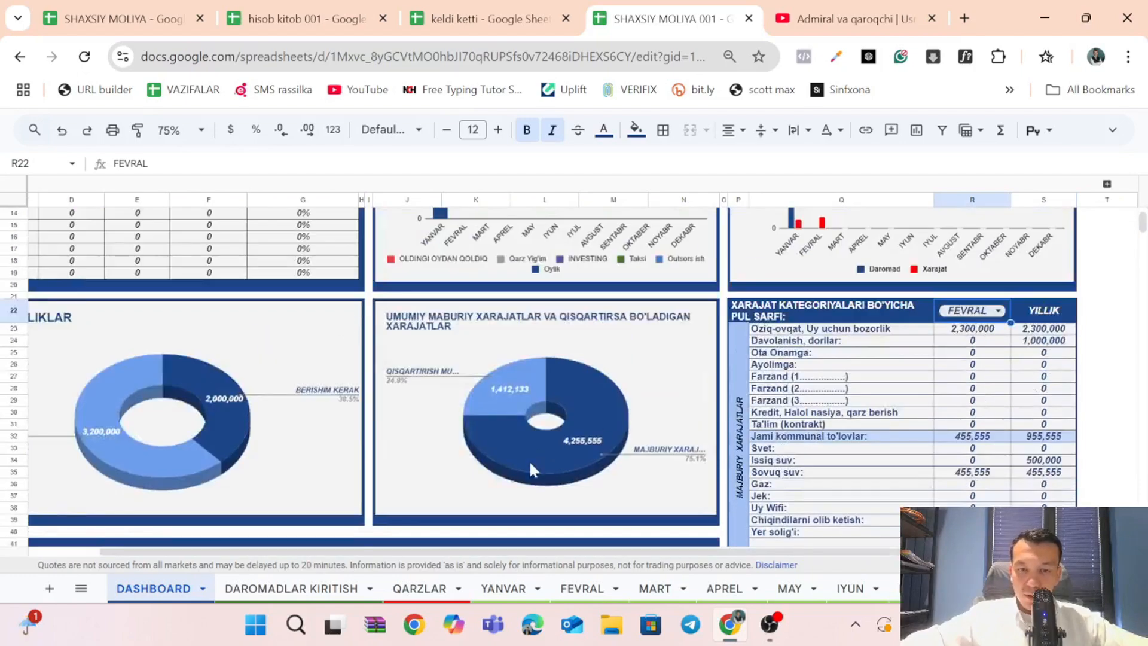
Switch the expense category table's month to YANVAR and view the expense distribution pie chart with the category totals.
{"action": "left_click", "coordinate": [994, 311]}
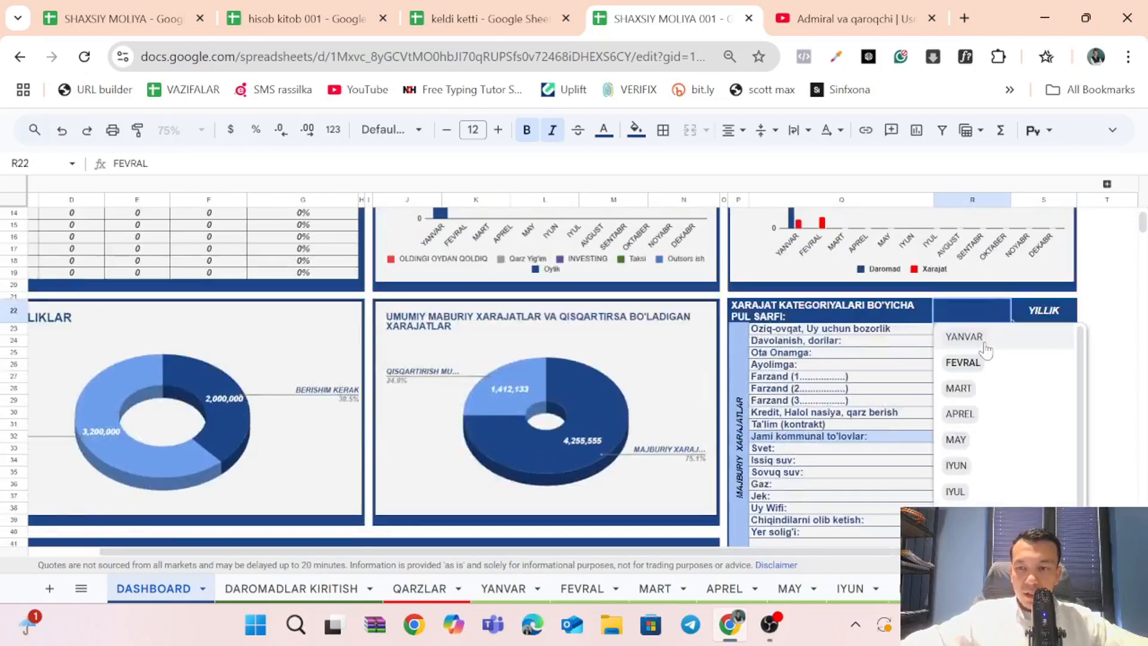
{"action": "left_click", "coordinate": [986, 333]}
{"action": "scroll", "coordinate": [445, 446], "scroll_direction": "down", "scroll_amount": 3}
{"action": "scroll", "coordinate": [446, 445], "scroll_direction": "down", "scroll_amount": 3}
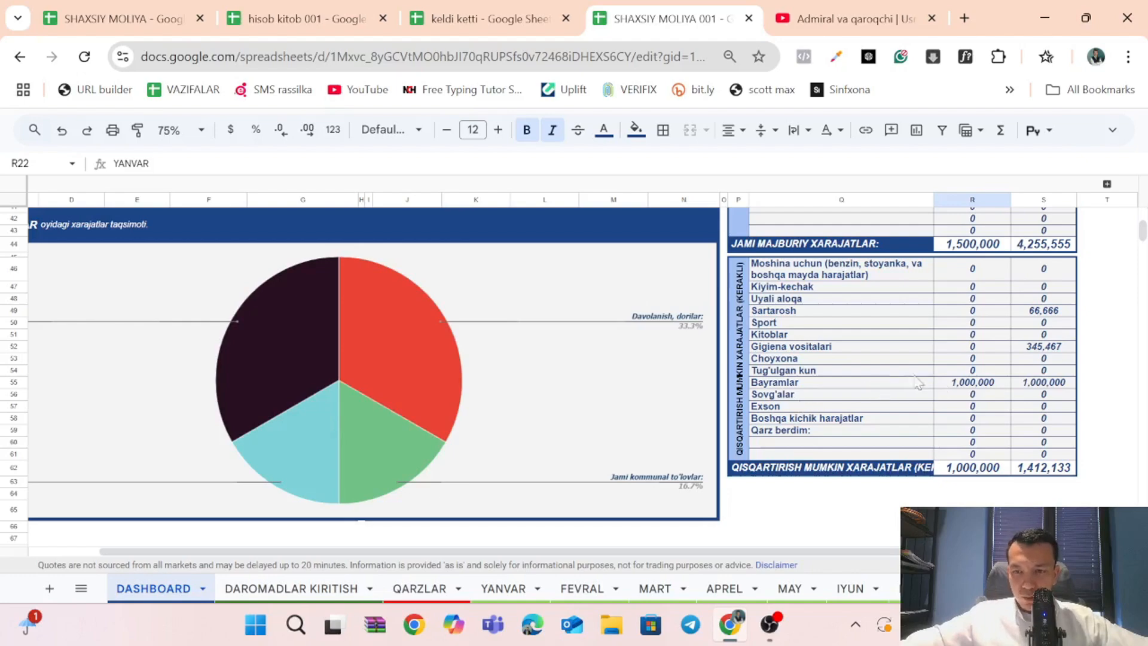
{"action": "scroll", "coordinate": [998, 371], "scroll_direction": "up", "scroll_amount": 5}
{"action": "scroll", "coordinate": [1003, 371], "scroll_direction": "down", "scroll_amount": 5}
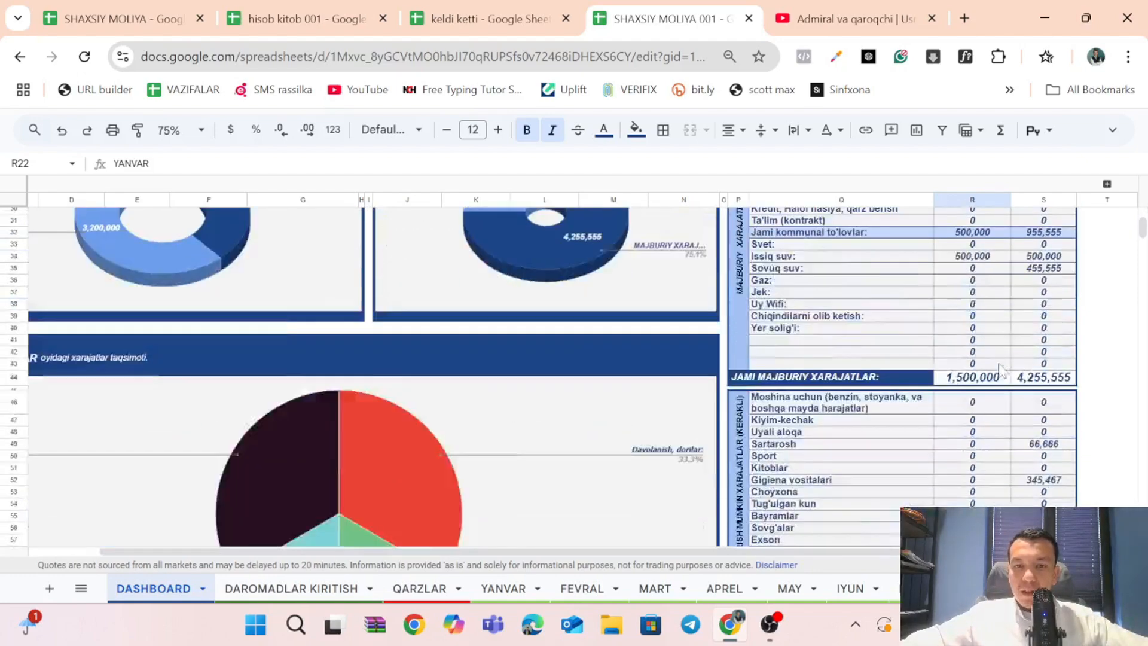
Review the DASHBOARD's yearly summary table, income and expense charts, and YANVAR expense distribution chart.
{"action": "scroll", "coordinate": [956, 388], "scroll_direction": "up", "scroll_amount": 10}
{"action": "scroll", "coordinate": [897, 400], "scroll_direction": "left", "scroll_amount": 2}
{"action": "scroll", "coordinate": [895, 398], "scroll_direction": "left", "scroll_amount": 1}
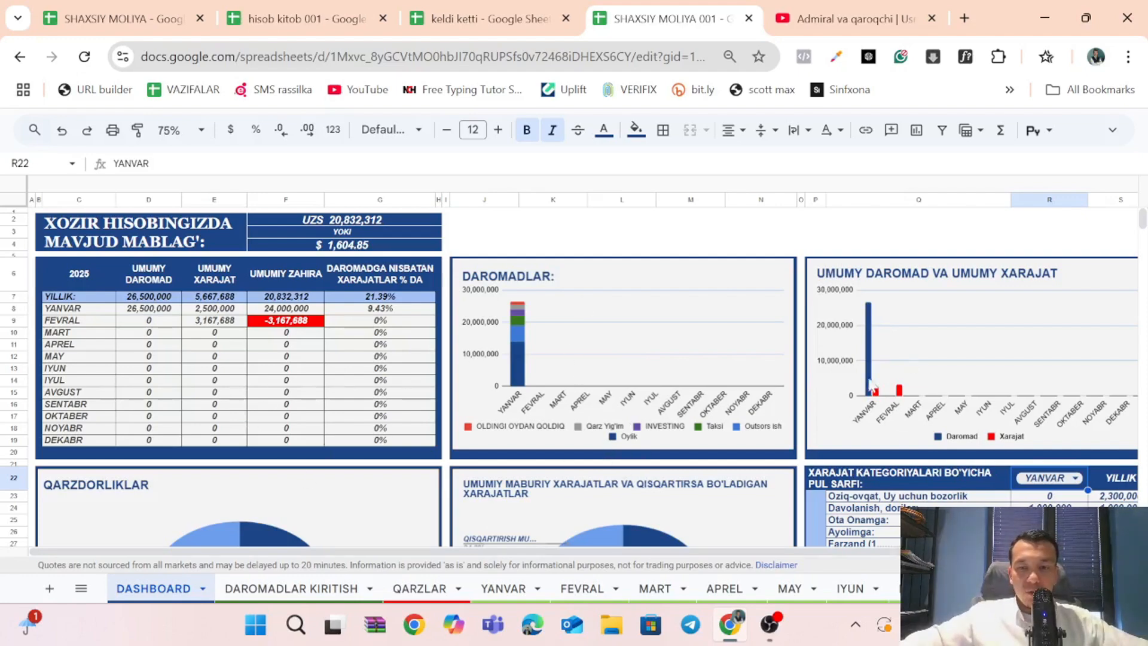
{"action": "scroll", "coordinate": [480, 426], "scroll_direction": "down", "scroll_amount": 1}
{"action": "scroll", "coordinate": [477, 423], "scroll_direction": "down", "scroll_amount": 5}
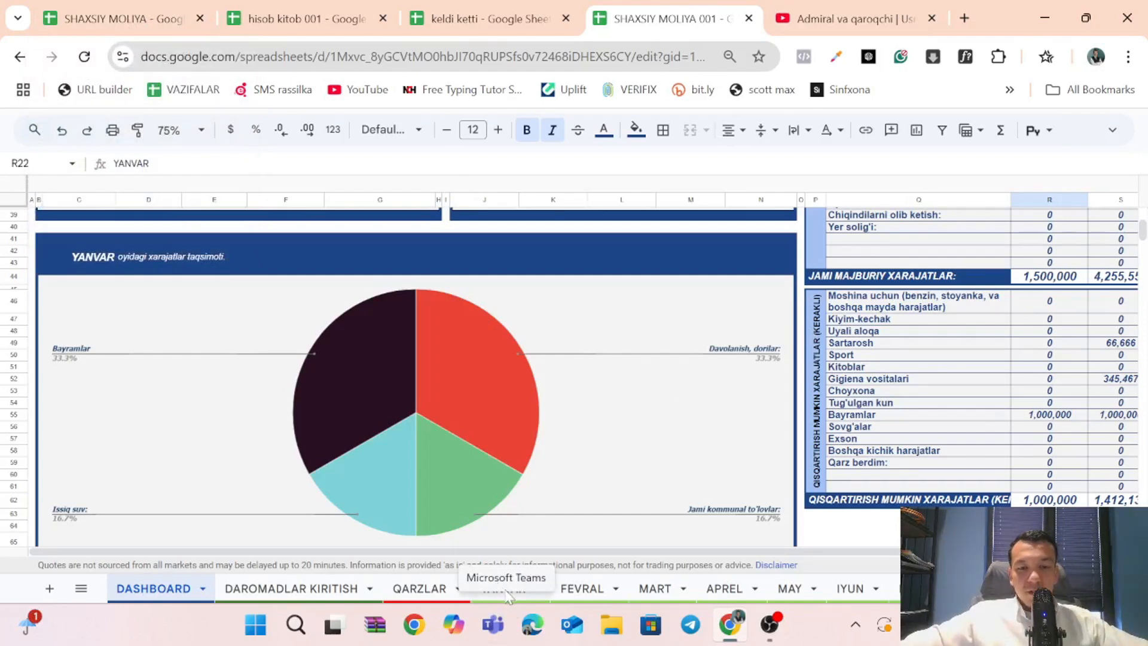
Select the income type headers C4:H4 on the DAROMADLAR KIRITISH sheet, and return to the DASHBOARD's summary and charts.
{"action": "left_click", "coordinate": [551, 590]}
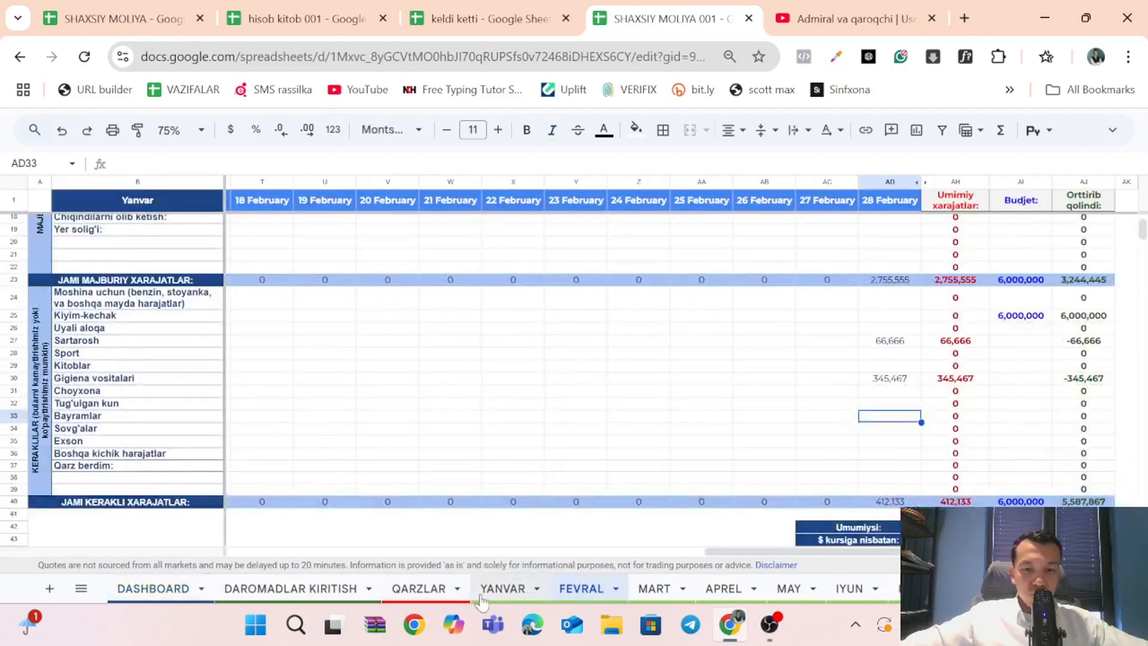
{"action": "left_click", "coordinate": [420, 590]}
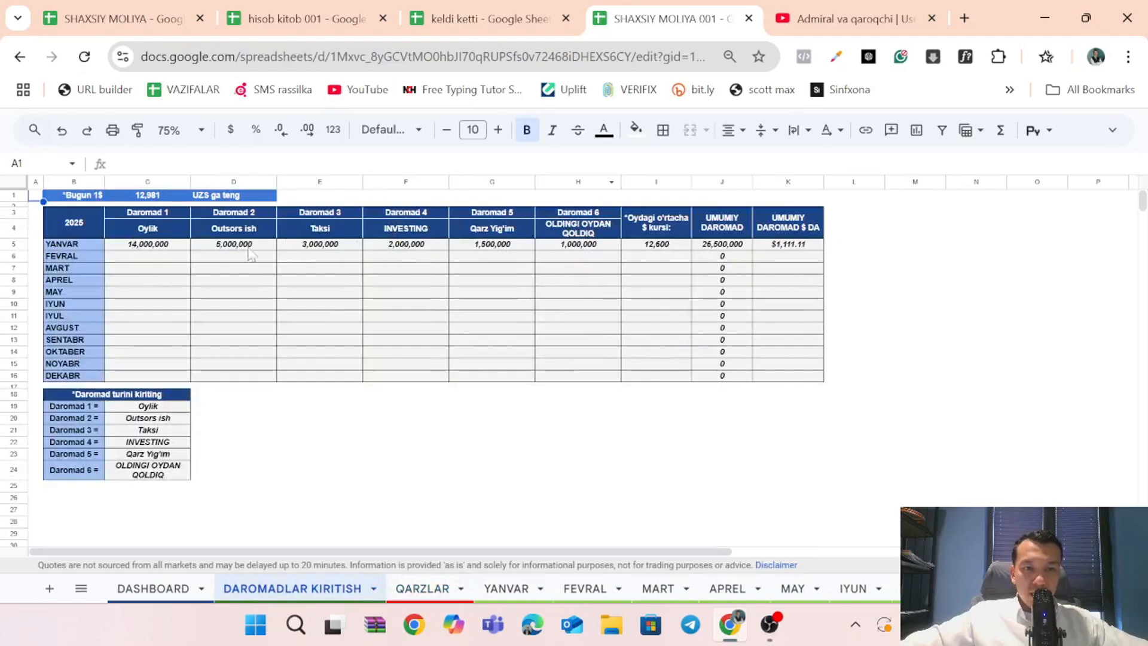
{"action": "left_click_drag", "start_coordinate": [138, 233], "coordinate": [583, 232]}
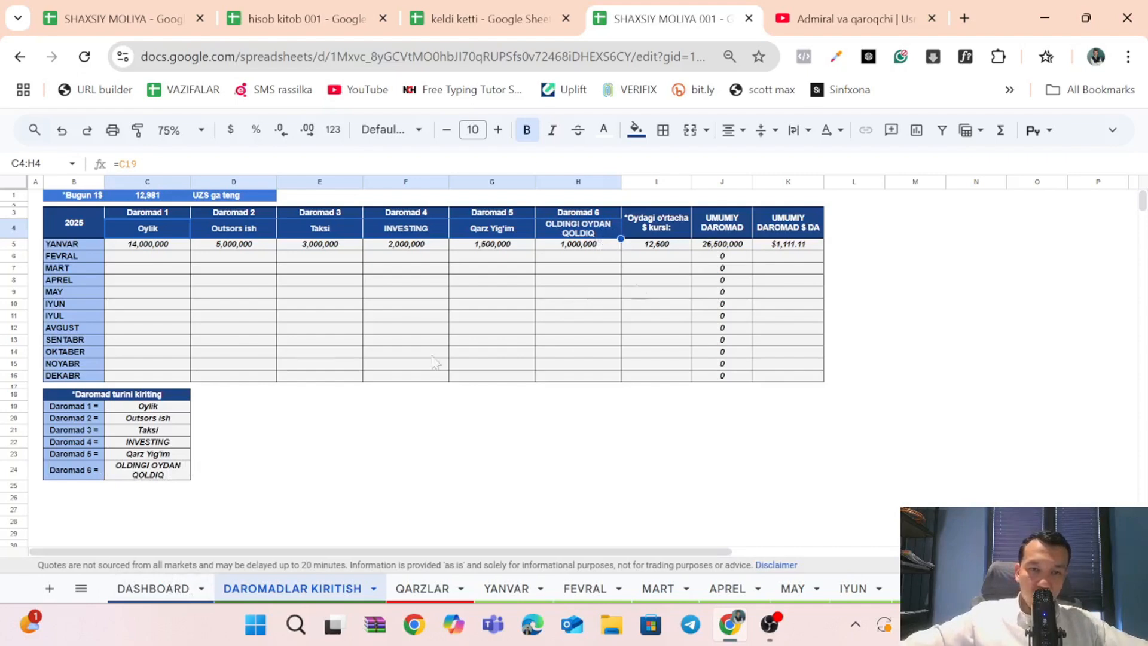
{"action": "left_click", "coordinate": [180, 592]}
{"action": "scroll", "coordinate": [372, 472], "scroll_direction": "up", "scroll_amount": 10}
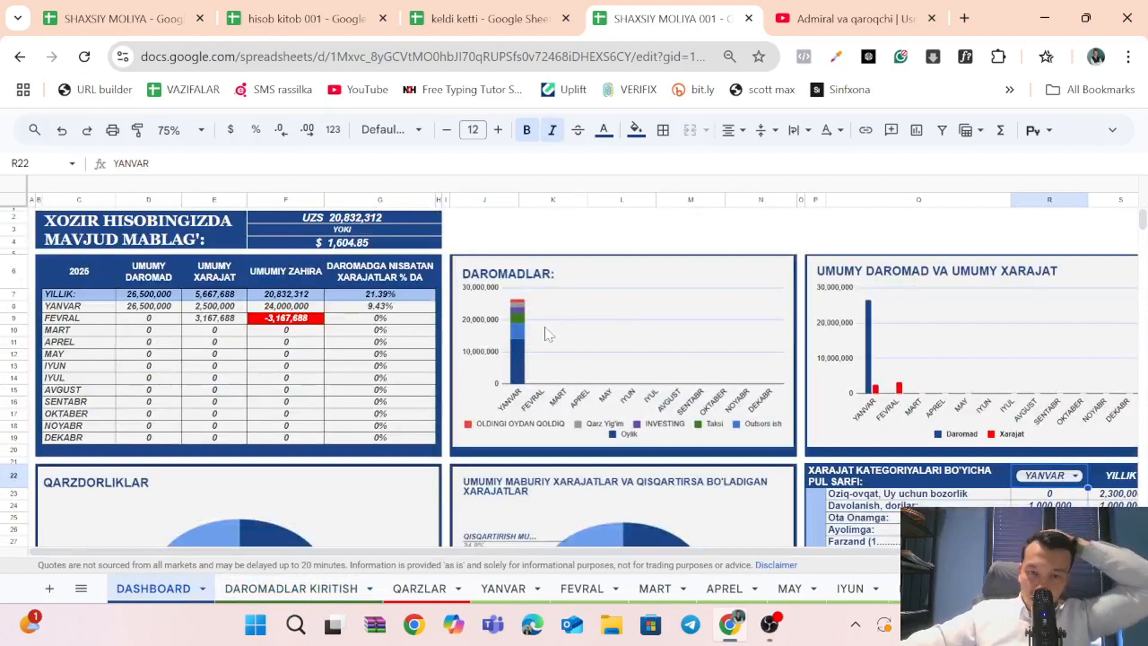
Go through the income type names from Daromad 1 to Daromad 6 in the DAROMADLAR KIRITISH sheet's input list.
{"action": "left_click", "coordinate": [291, 591]}
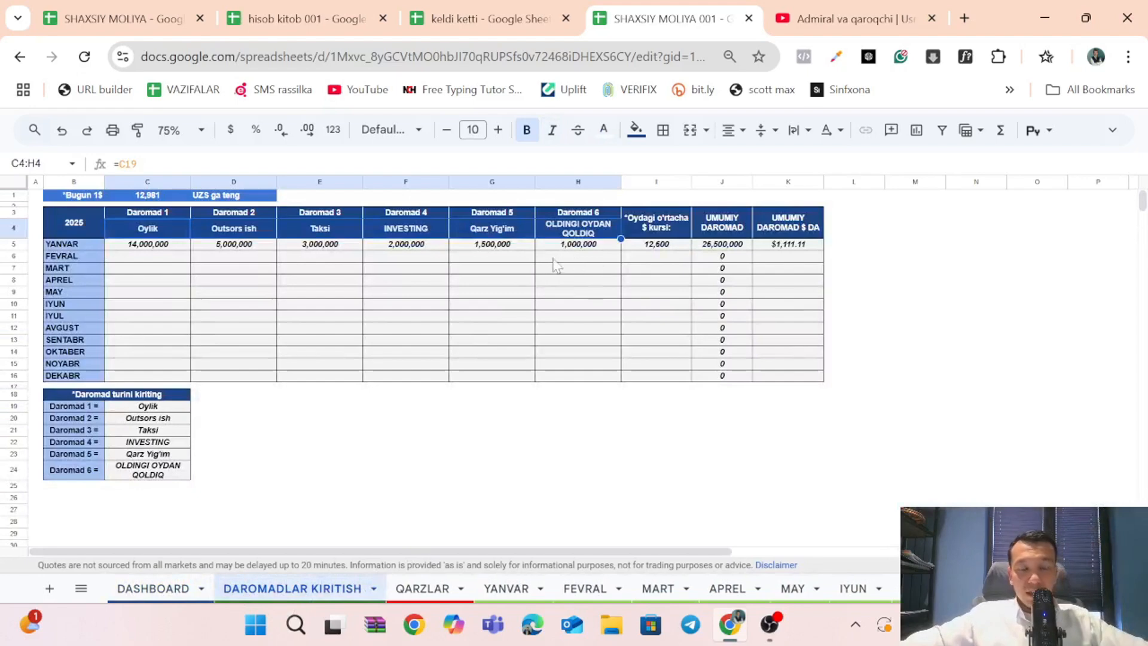
{"action": "left_click", "coordinate": [156, 407]}
{"action": "left_click", "coordinate": [162, 421]}
{"action": "left_click", "coordinate": [163, 429]}
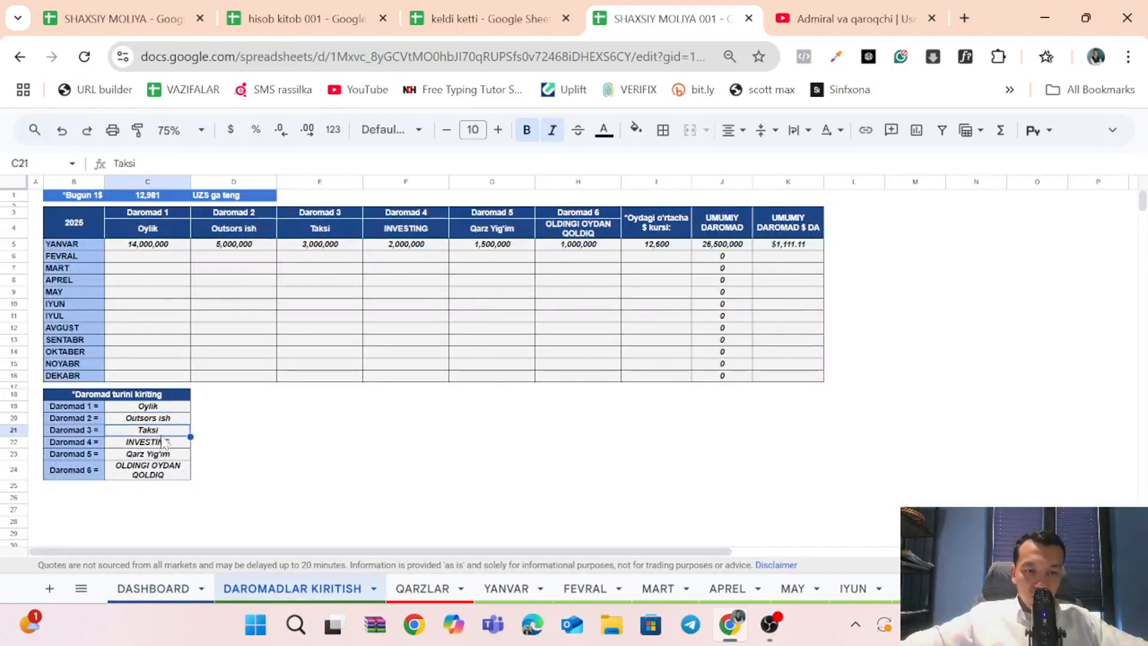
{"action": "left_click", "coordinate": [165, 445]}
{"action": "left_click", "coordinate": [168, 455]}
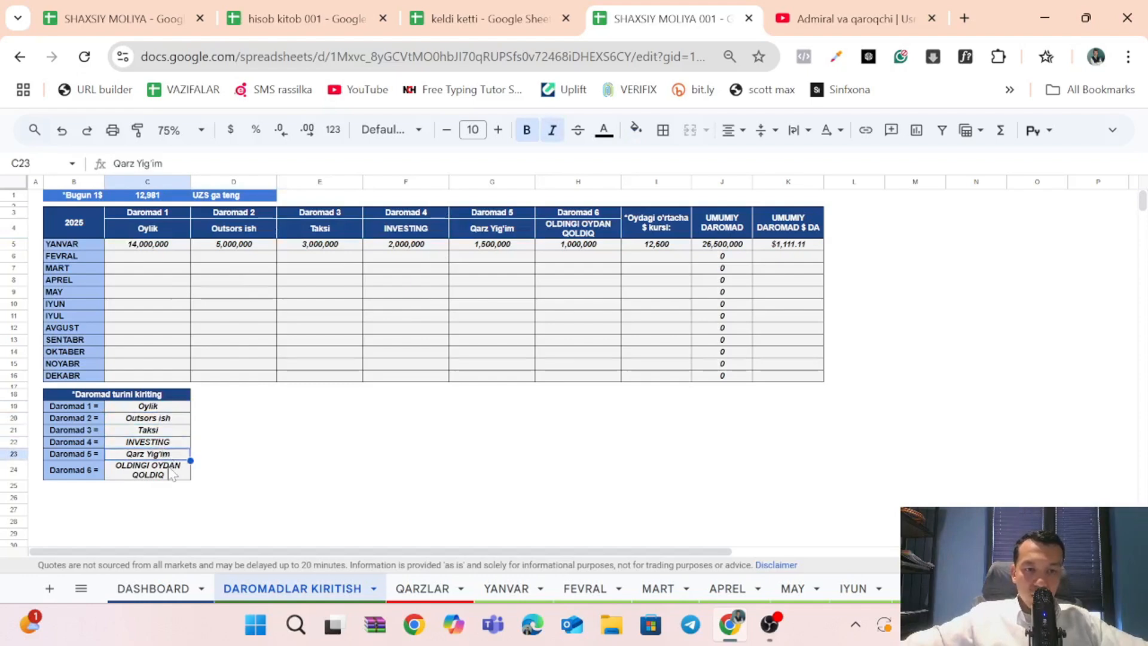
{"action": "left_click", "coordinate": [171, 471]}
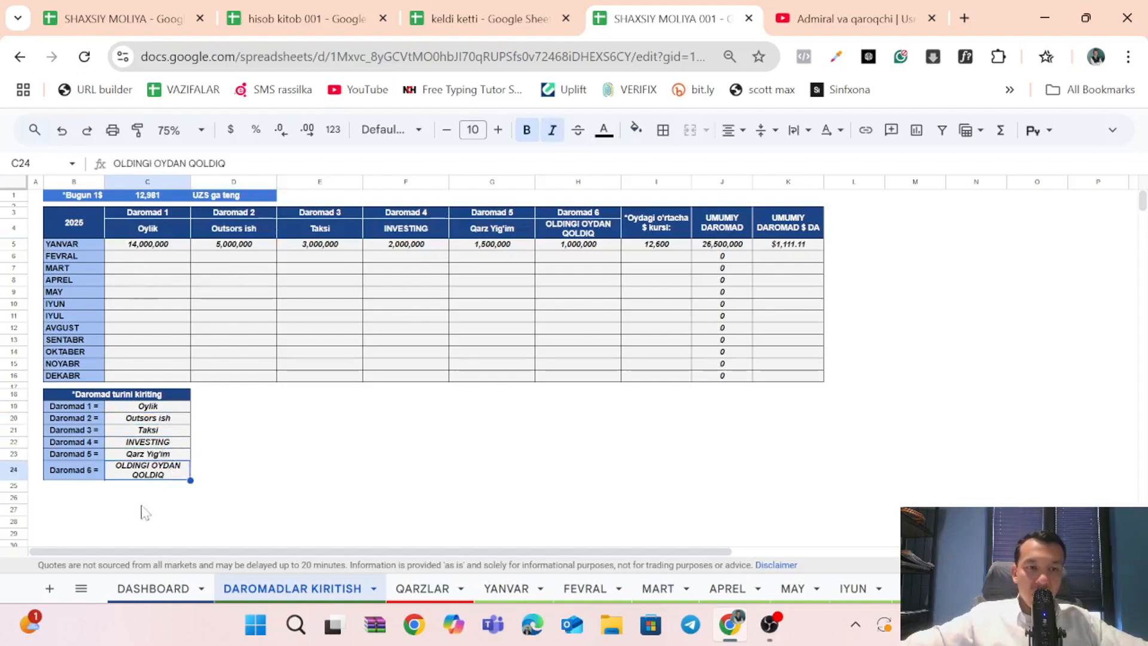
Rename the Daromad 3 income type as "bog'cha" and check its linked header in the income table.
{"action": "left_click", "coordinate": [143, 430]}
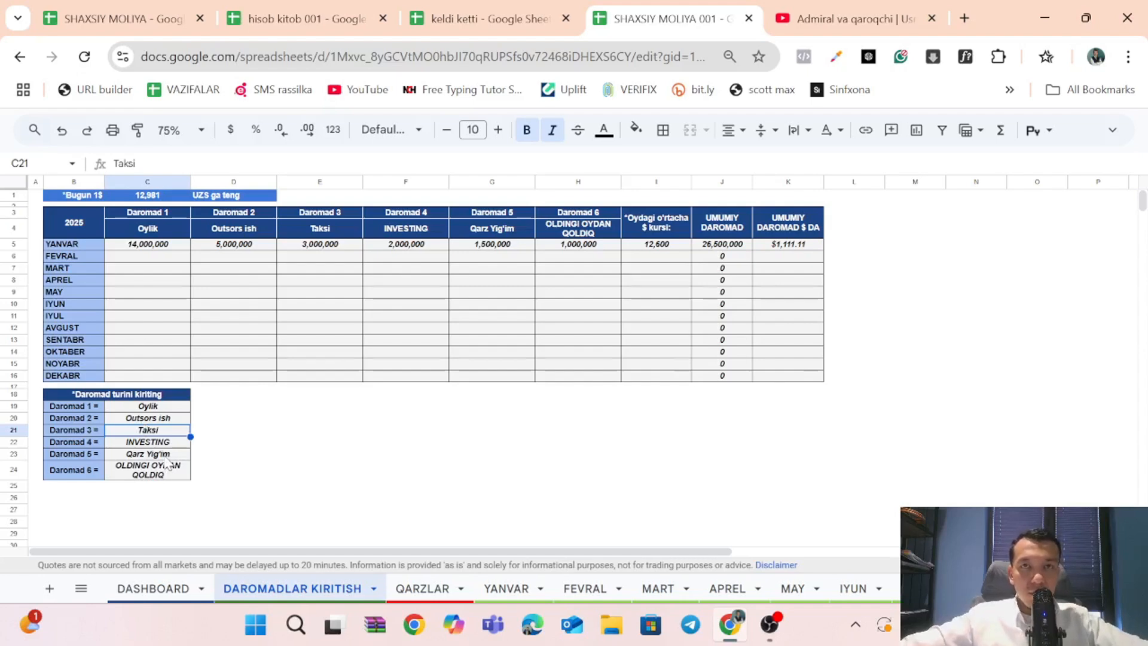
{"action": "type", "text": "bog'cha"}
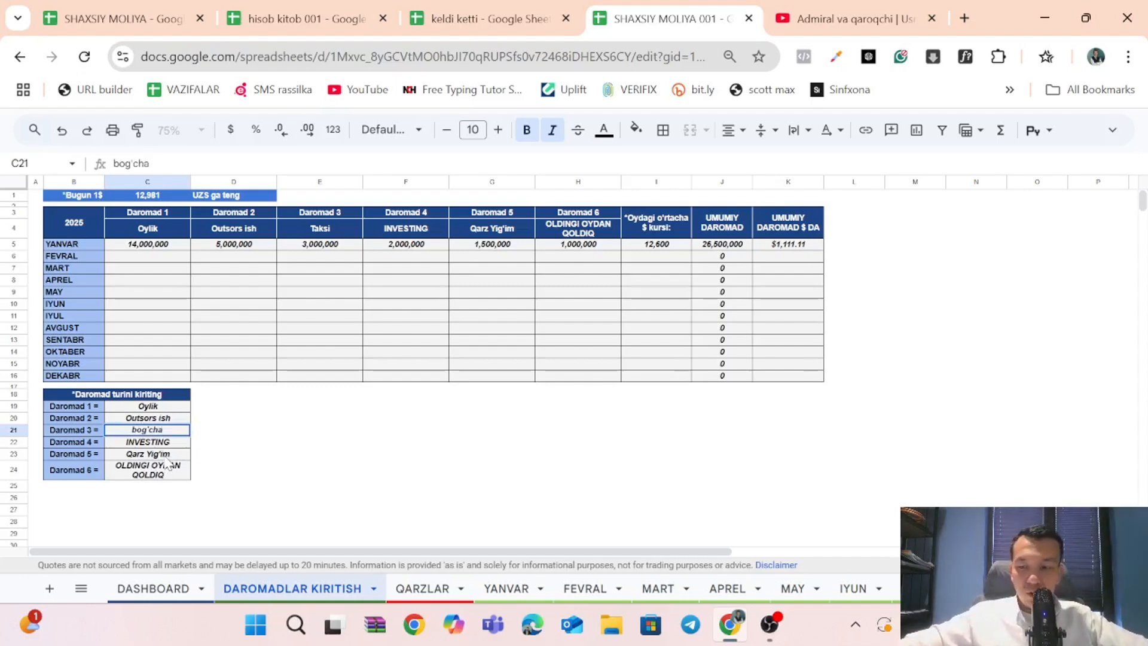
{"action": "key", "text": "Return"}
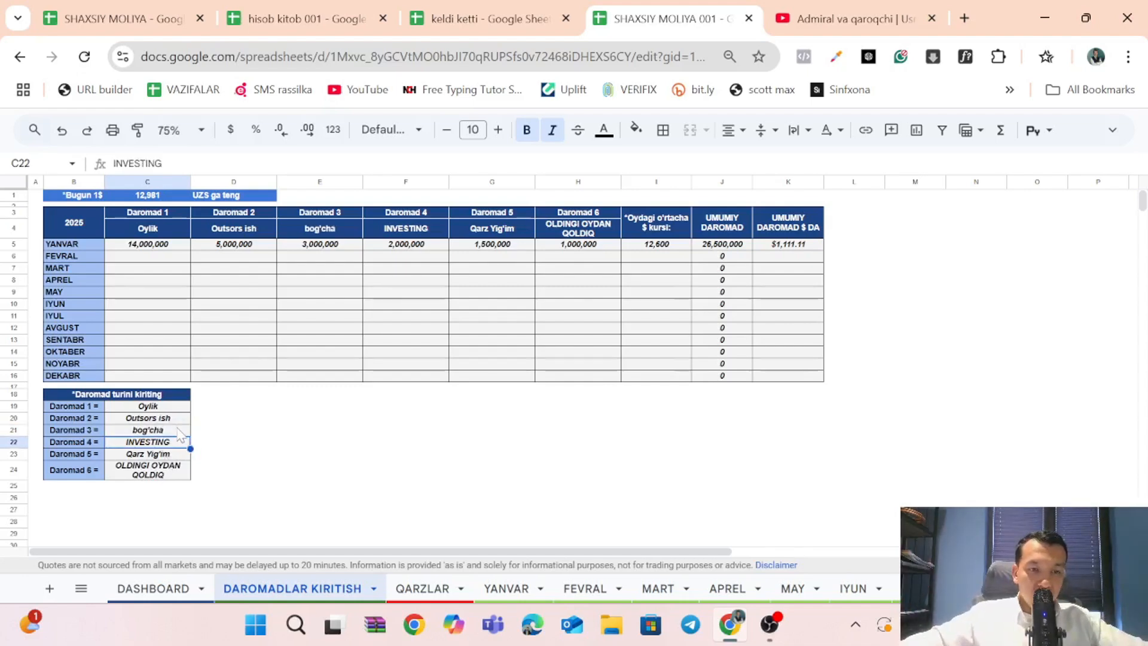
{"action": "key", "text": "Up"}
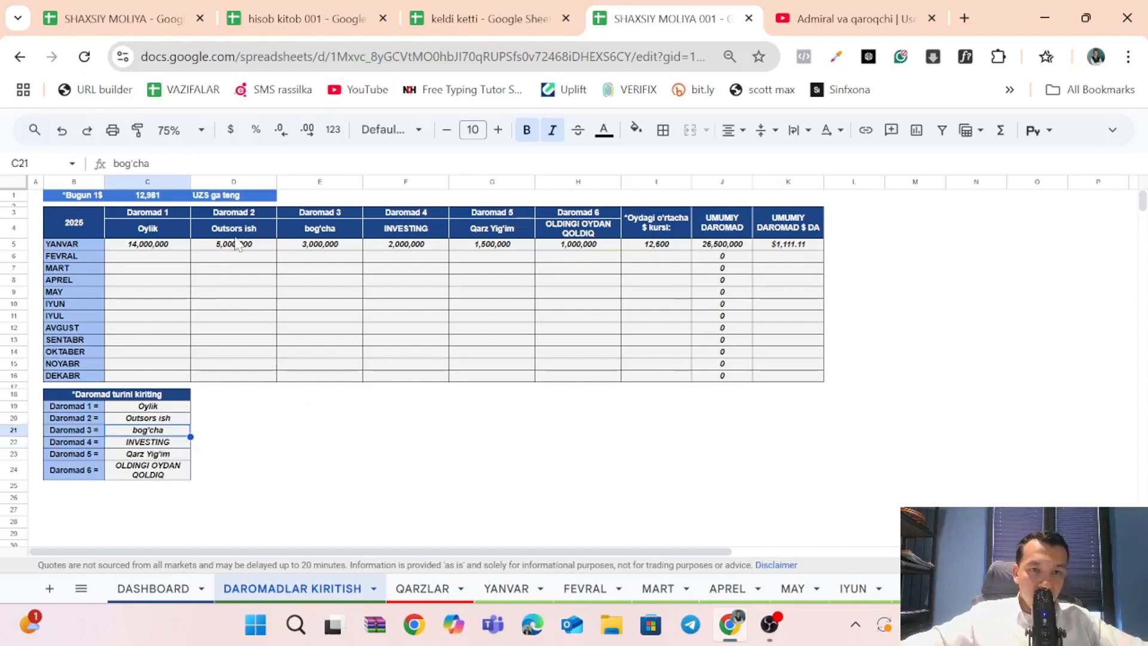
{"action": "left_click", "coordinate": [340, 232]}
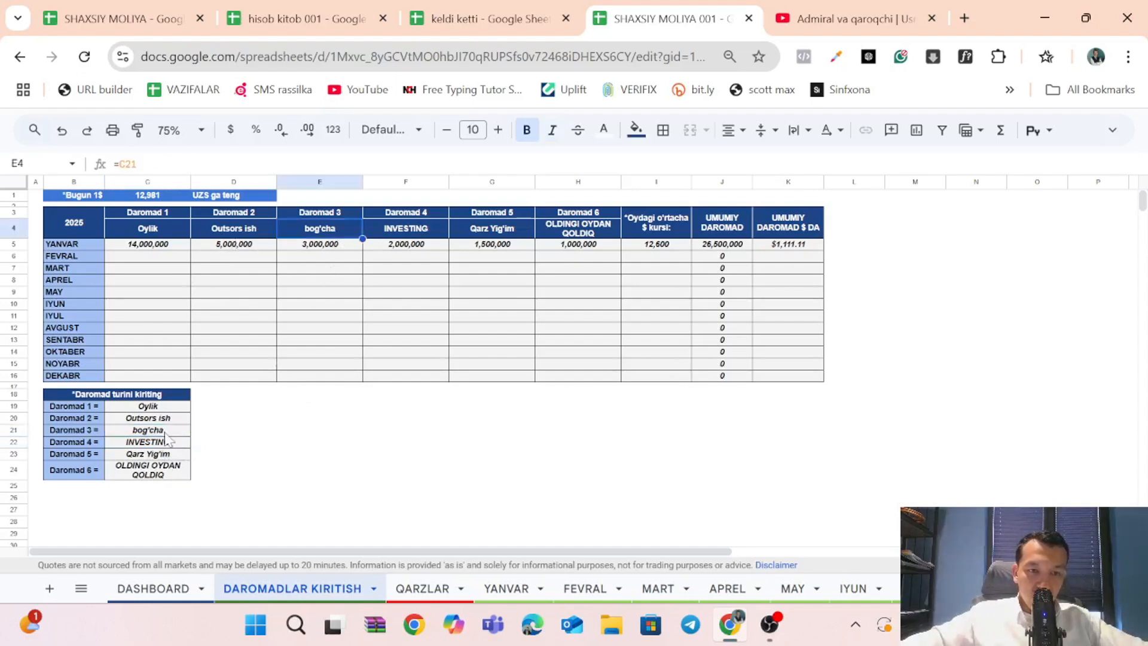
Check the bog'cha segment in the DASHBOARD's DAROMADLAR chart, and return to the DAROMADLAR KIRITISH sheet.
{"action": "left_click", "coordinate": [156, 589]}
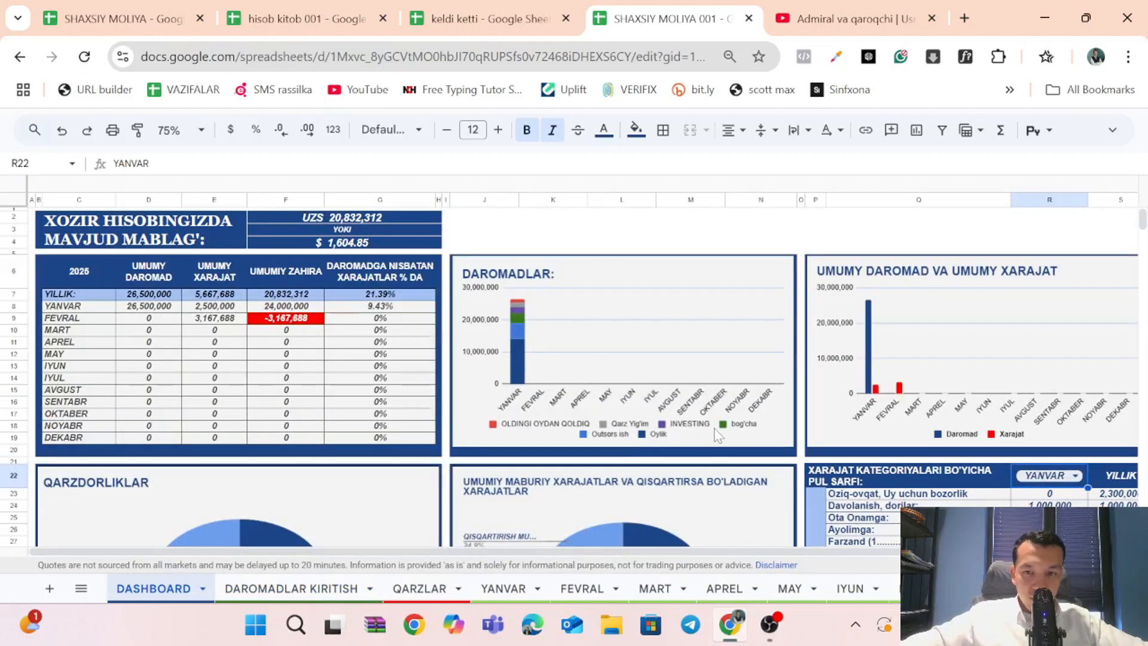
{"action": "left_click", "coordinate": [517, 323]}
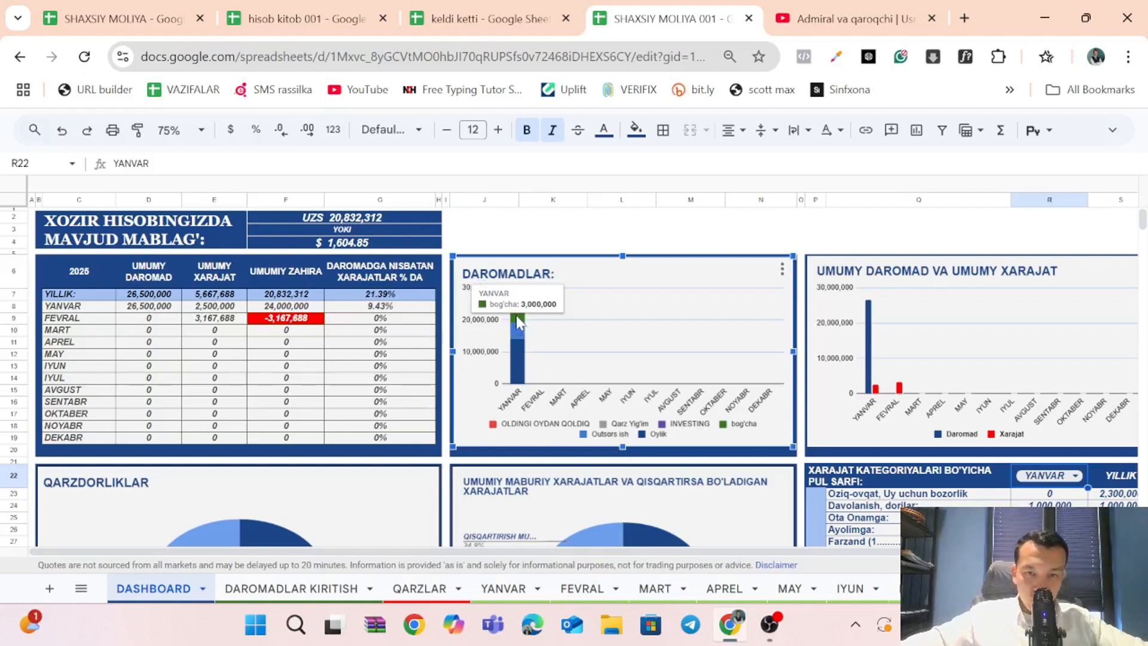
{"action": "left_click", "coordinate": [285, 593]}
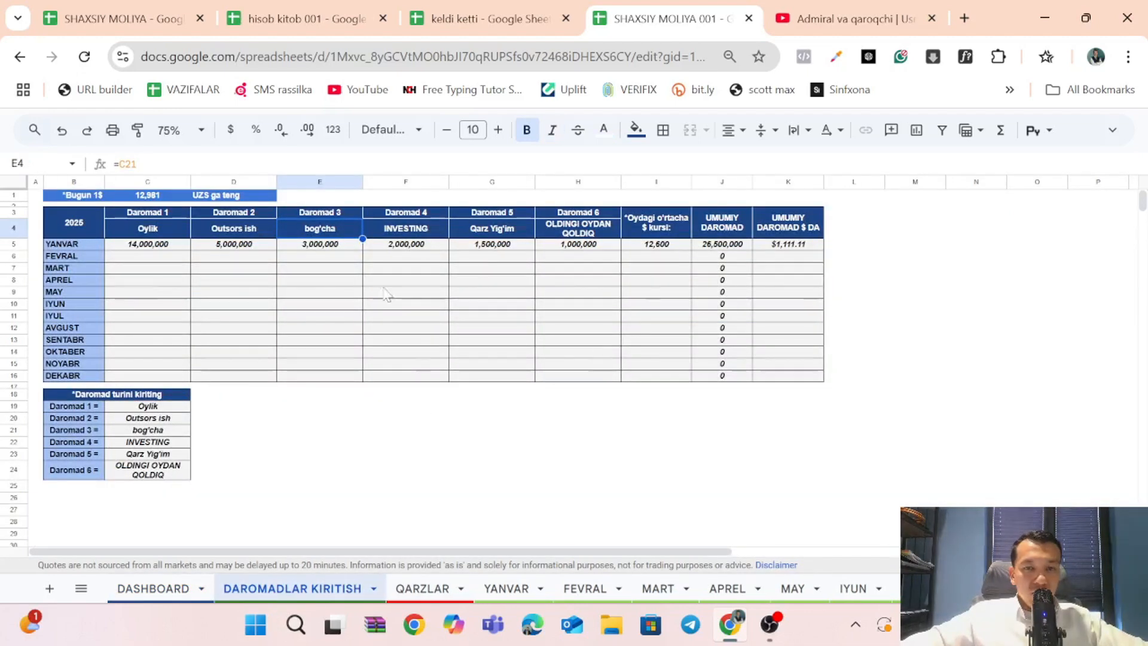
Go through the YANVAR income amounts and inspect the formula of today's dollar rate in cell C1.
{"action": "left_click", "coordinate": [165, 245]}
{"action": "left_click", "coordinate": [249, 245]}
{"action": "left_click", "coordinate": [391, 250]}
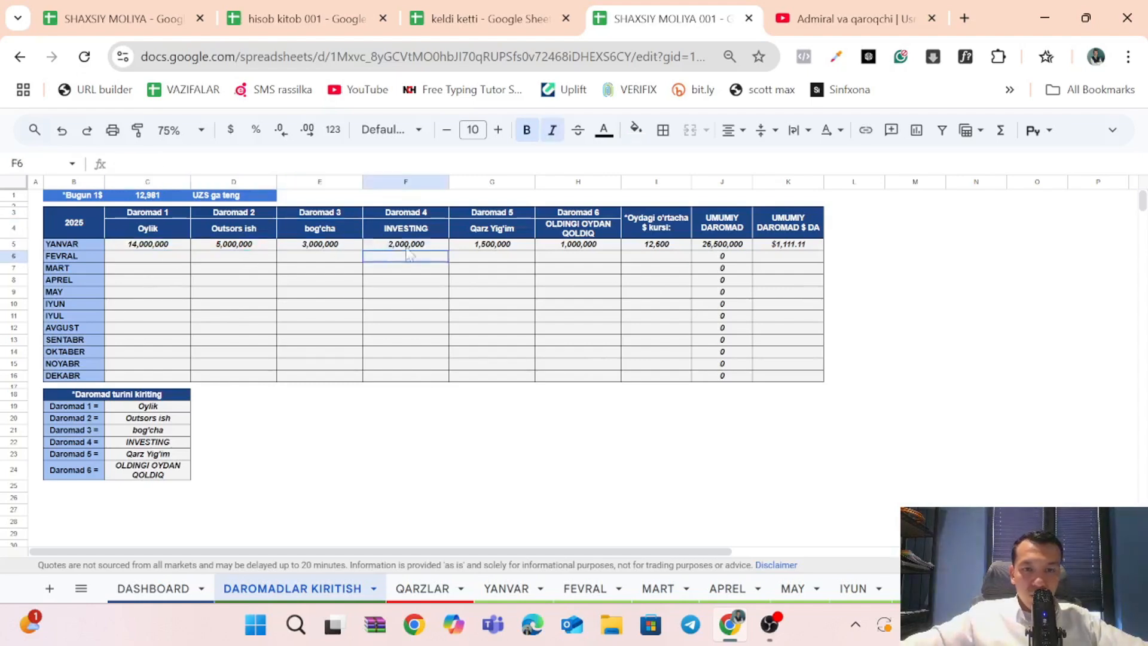
{"action": "left_click", "coordinate": [553, 246]}
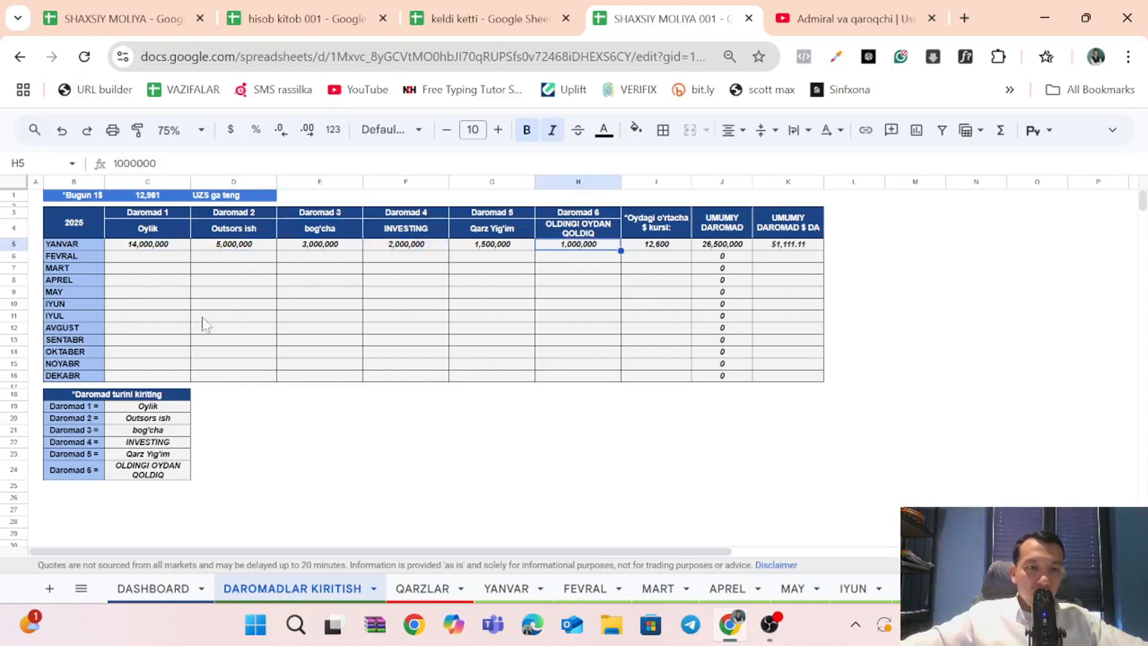
{"action": "left_click_drag", "start_coordinate": [84, 196], "coordinate": [149, 195]}
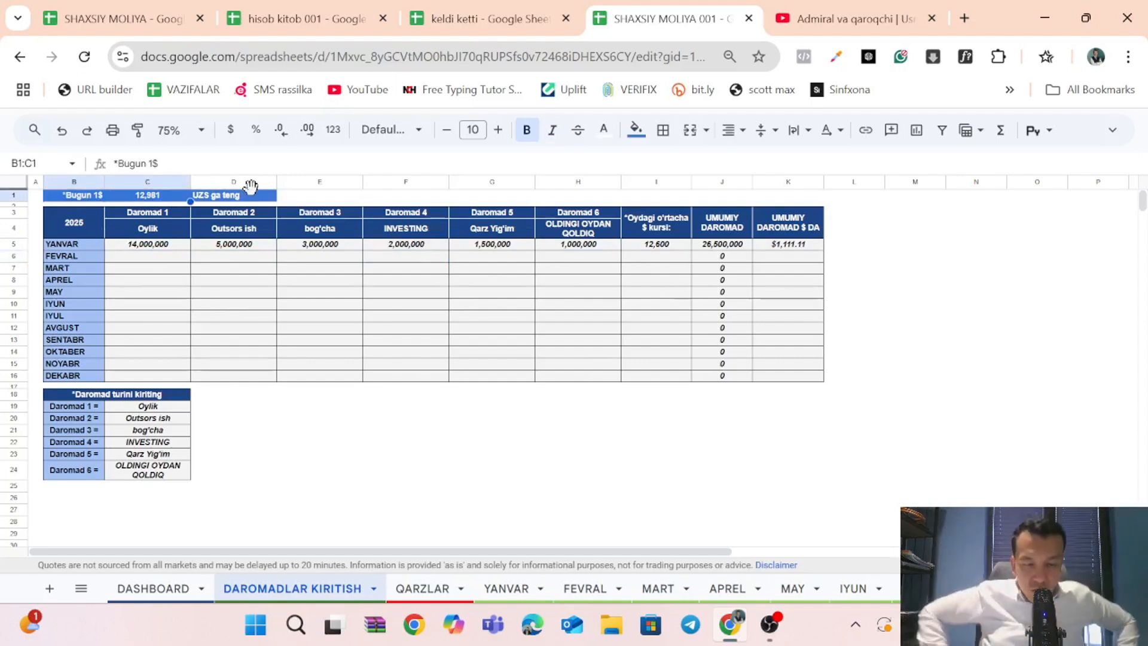
{"action": "left_click", "coordinate": [136, 197]}
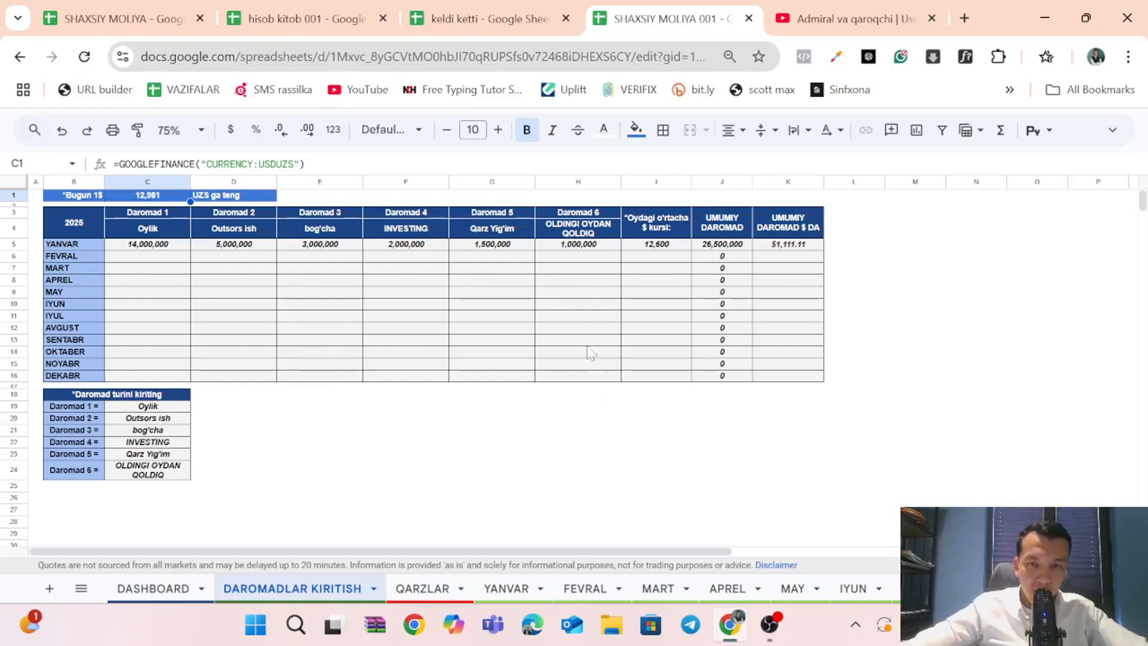
Compare today's dollar rate in C1 with the monthly average rate column, and go through both total income columns.
{"action": "left_click", "coordinate": [646, 256]}
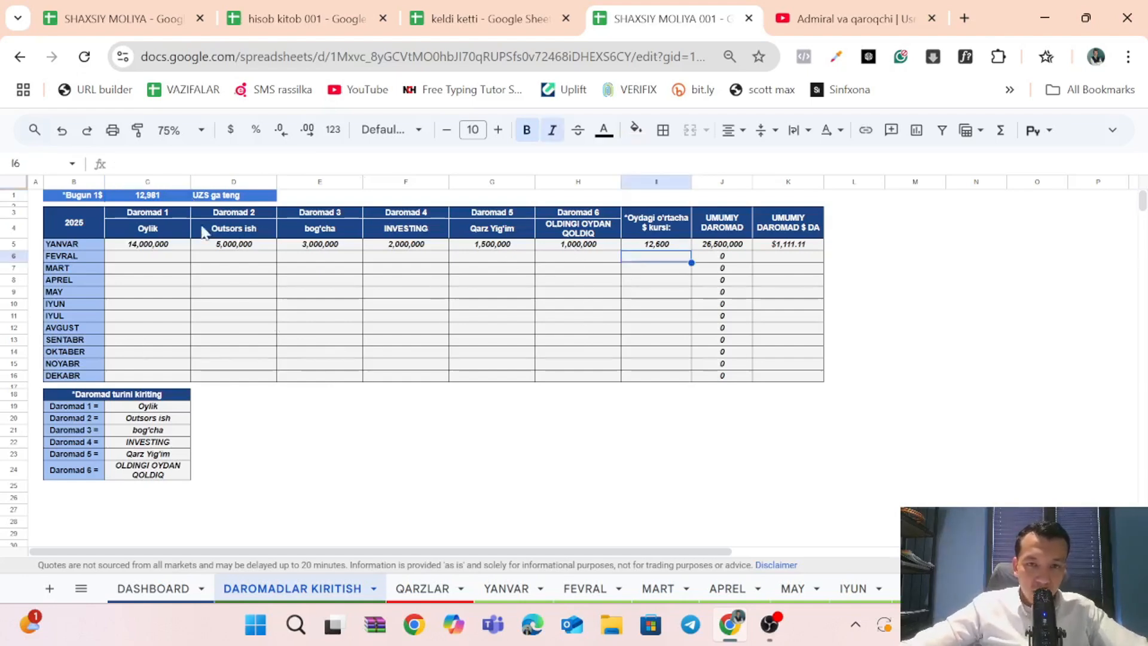
{"action": "left_click", "coordinate": [154, 198]}
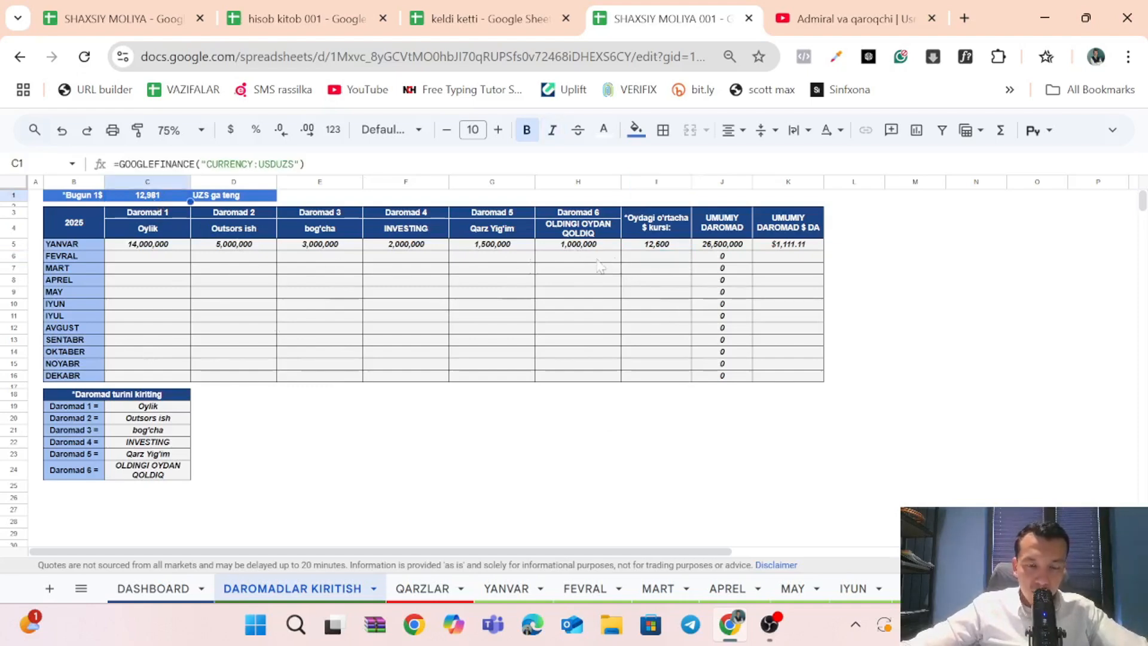
{"action": "left_click", "coordinate": [175, 284]}
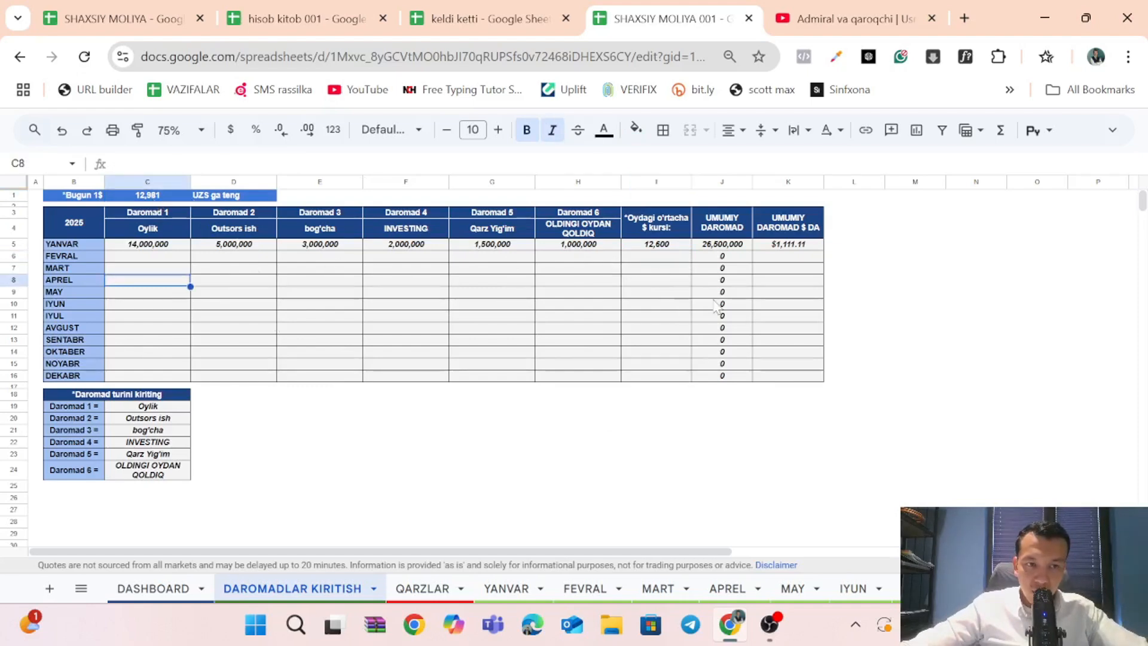
{"action": "left_click", "coordinate": [648, 284]}
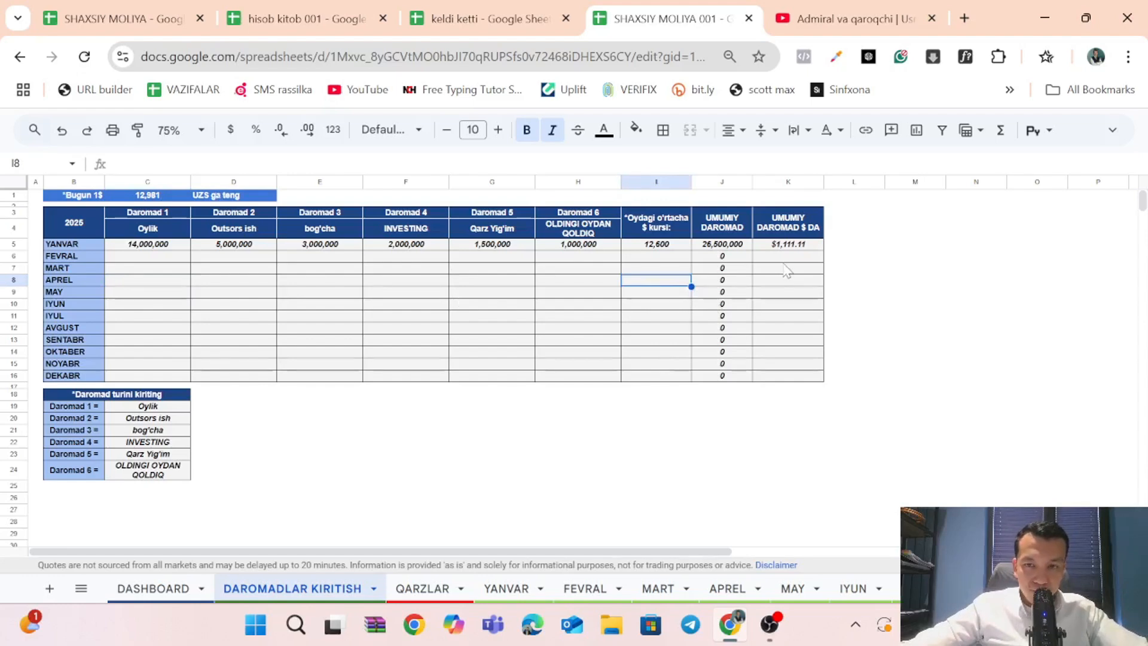
{"action": "left_click_drag", "start_coordinate": [797, 250], "coordinate": [798, 378]}
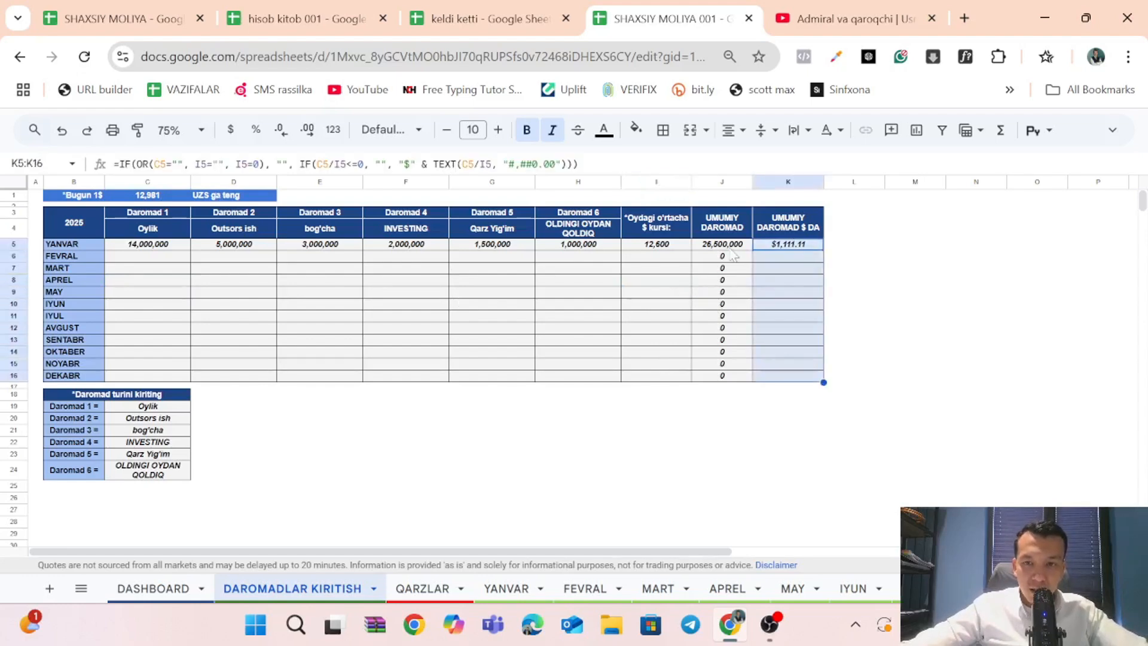
{"action": "left_click_drag", "start_coordinate": [730, 247], "coordinate": [717, 357]}
Inspect the dollar balance formula at the top of the DASHBOARD sheet and look over its charts and expense category table.
{"action": "left_click", "coordinate": [153, 594]}
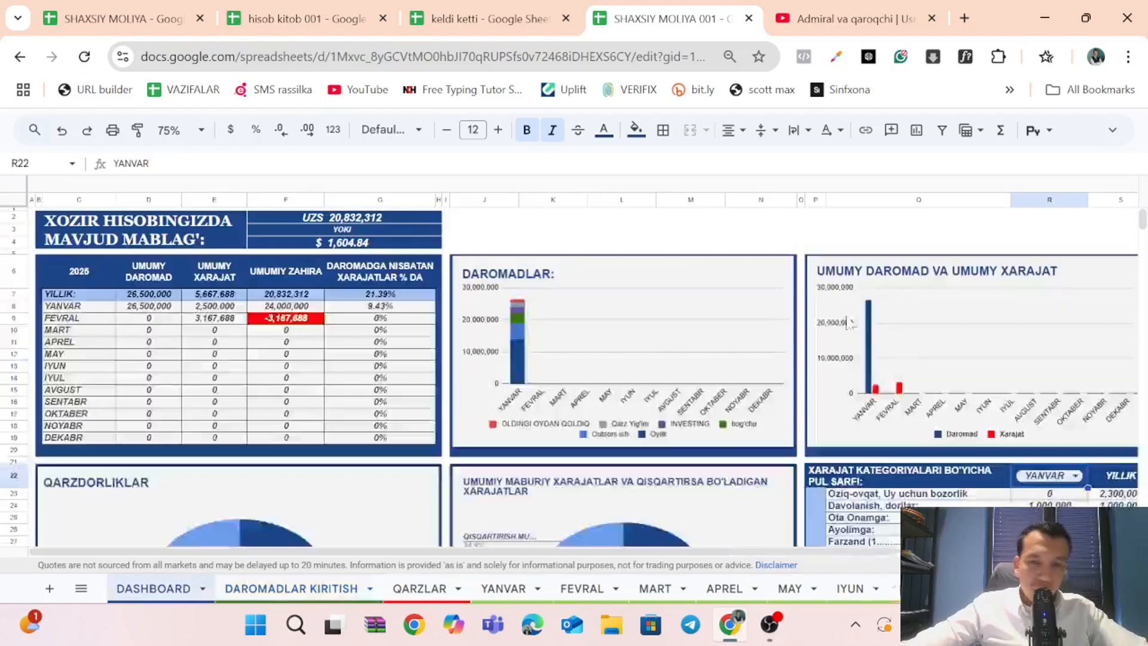
{"action": "left_click", "coordinate": [380, 242]}
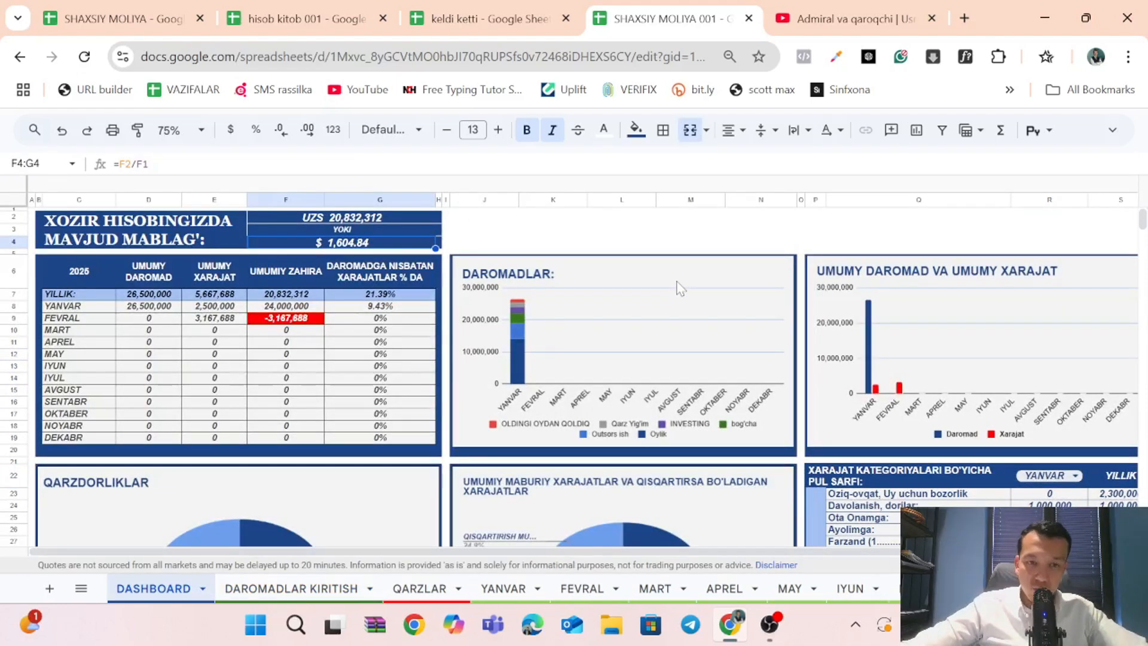
{"action": "scroll", "coordinate": [755, 343], "scroll_direction": "down", "scroll_amount": 2}
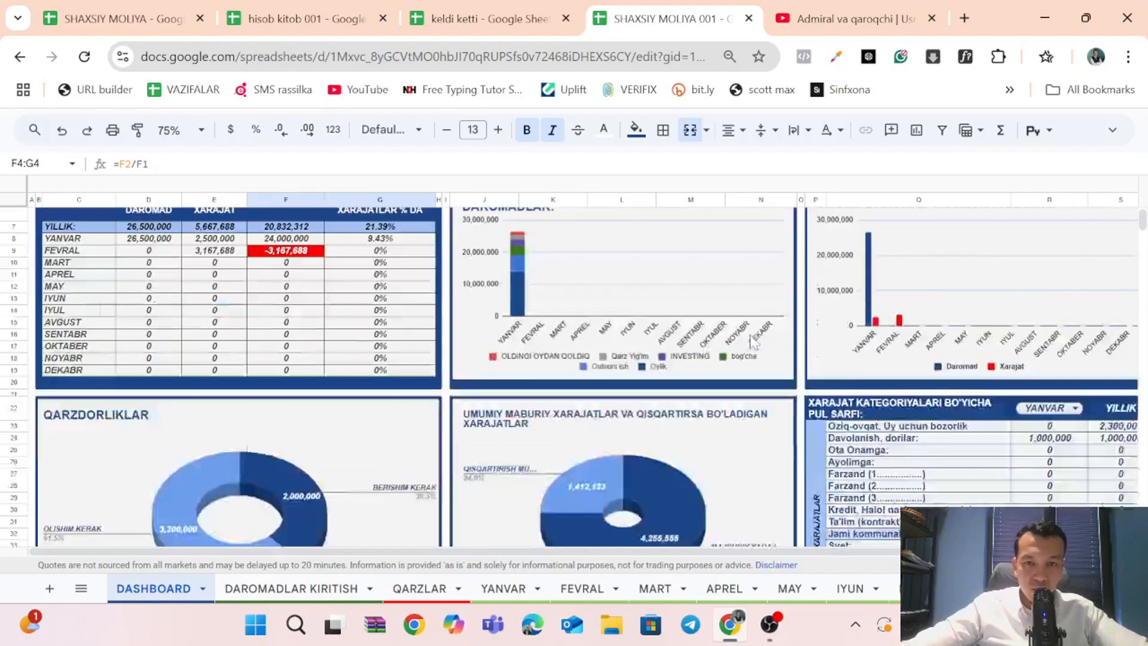
{"action": "scroll", "coordinate": [947, 357], "scroll_direction": "down", "scroll_amount": 2}
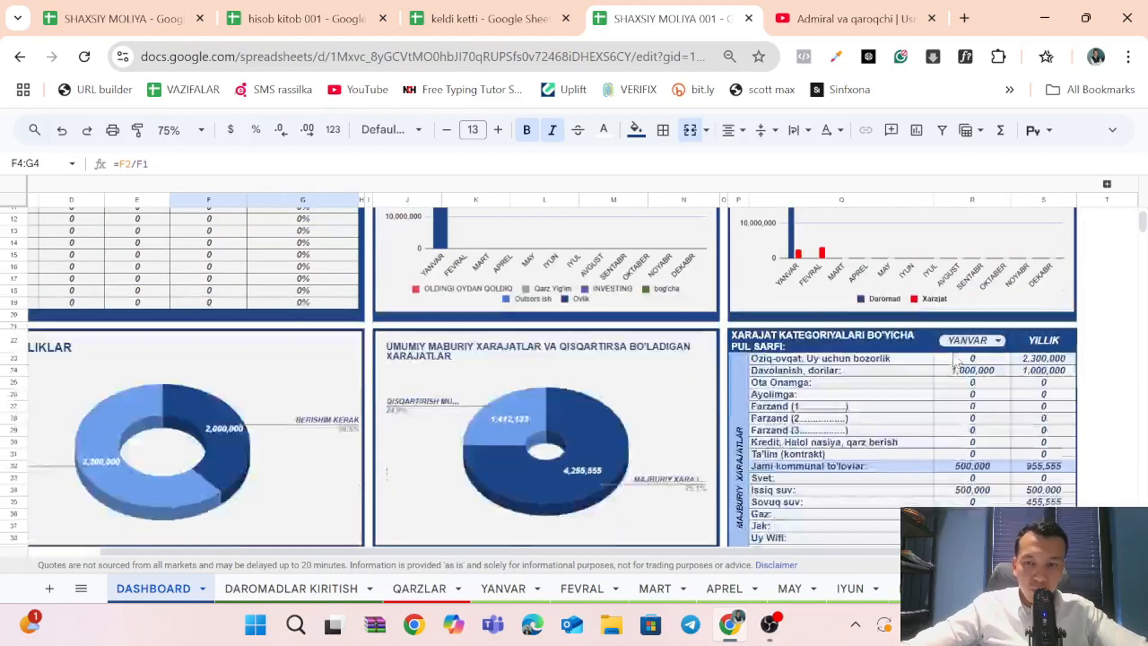
{"action": "scroll", "coordinate": [949, 361], "scroll_direction": "down", "scroll_amount": 12}
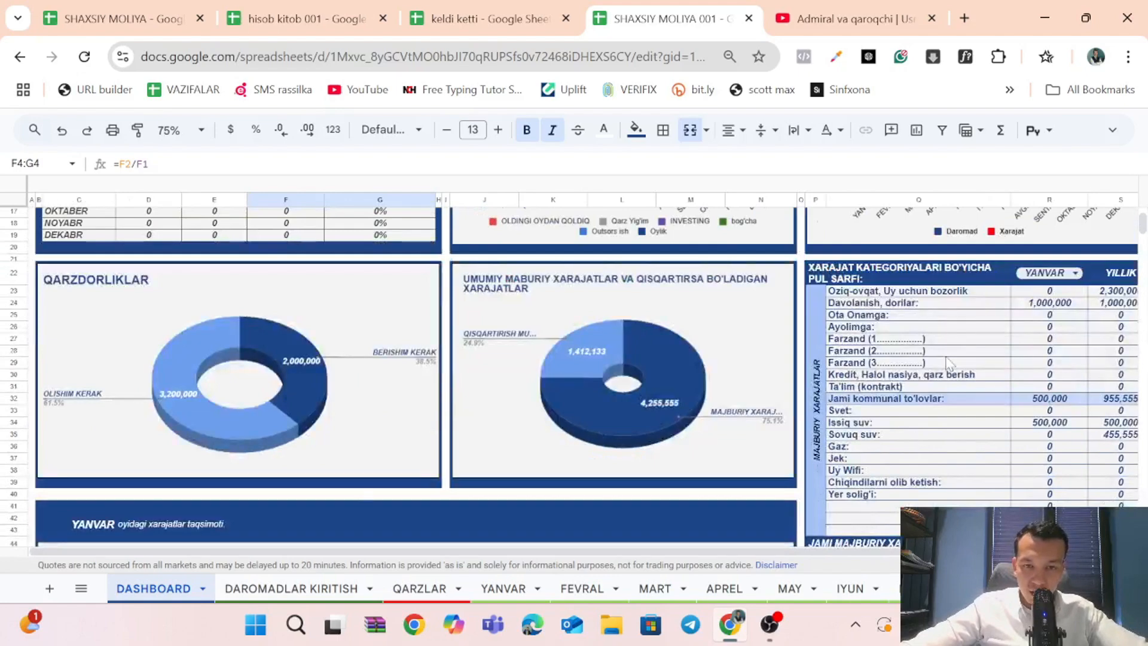
{"action": "scroll", "coordinate": [949, 361], "scroll_direction": "up", "scroll_amount": 15}
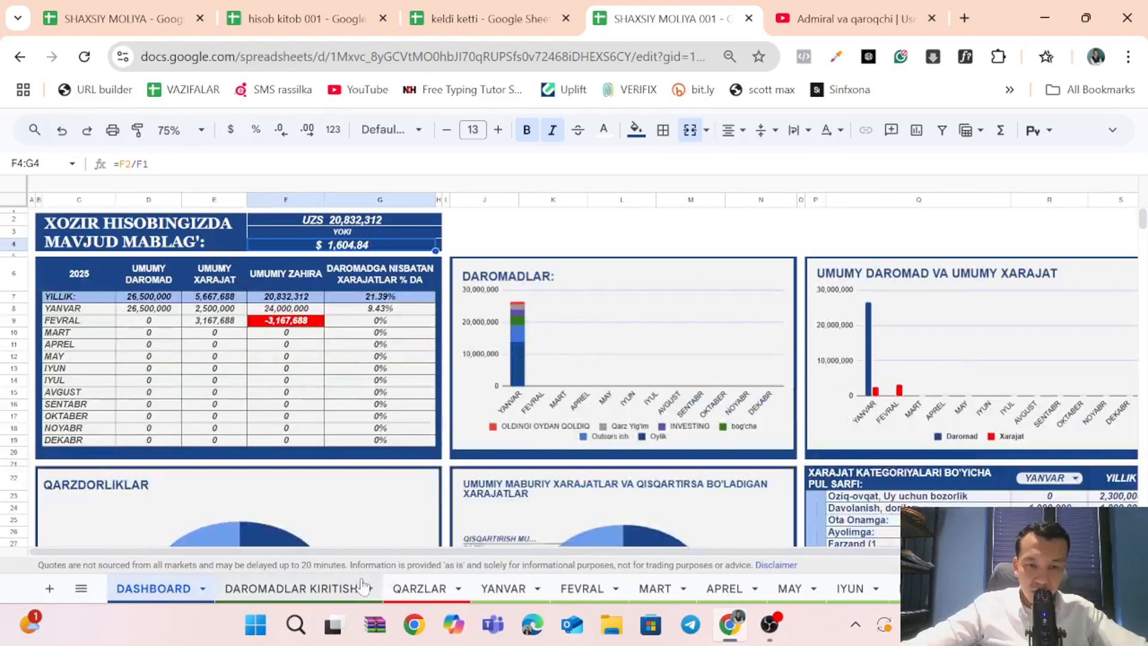
Glance at the QARZLAR sheet, and go through the empty FEVRAL and MART income cells in the DAROMADLAR KIRITISH sheet.
{"action": "left_click", "coordinate": [420, 589]}
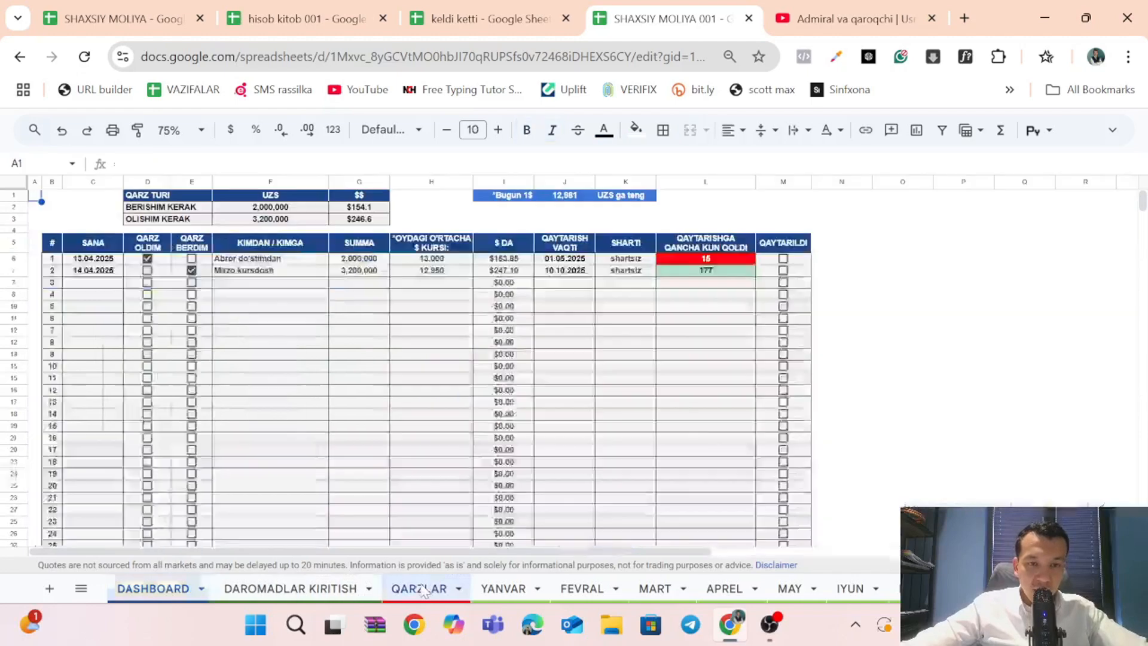
{"action": "left_click", "coordinate": [287, 591]}
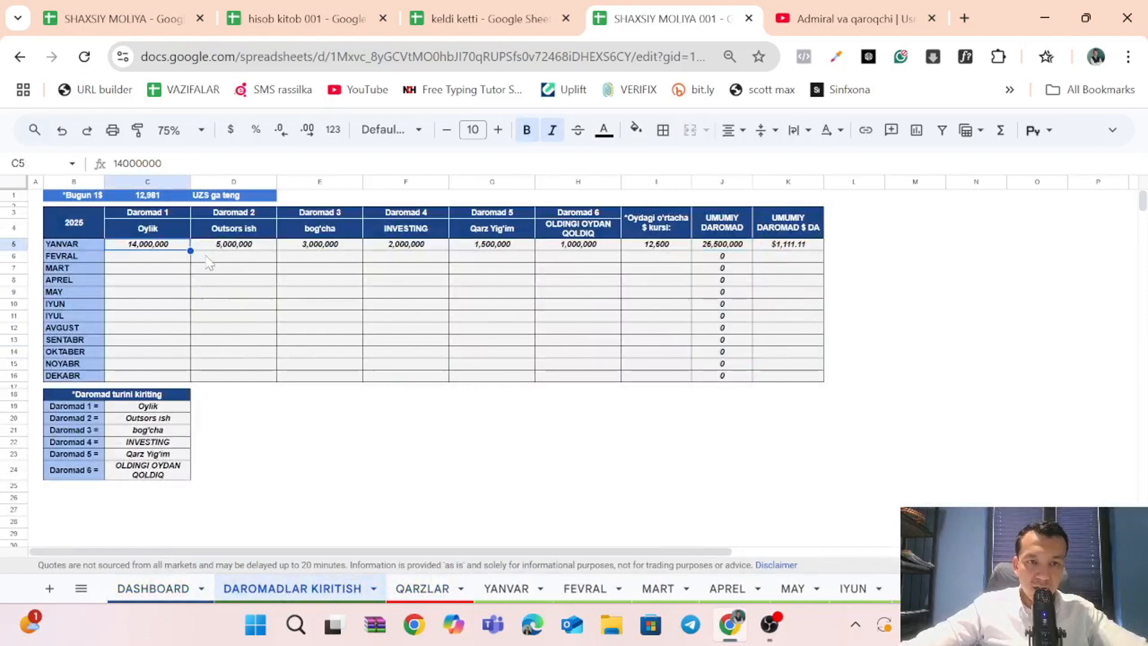
{"action": "left_click", "coordinate": [173, 258]}
{"action": "left_click", "coordinate": [178, 270]}
{"action": "left_click", "coordinate": [239, 270]}
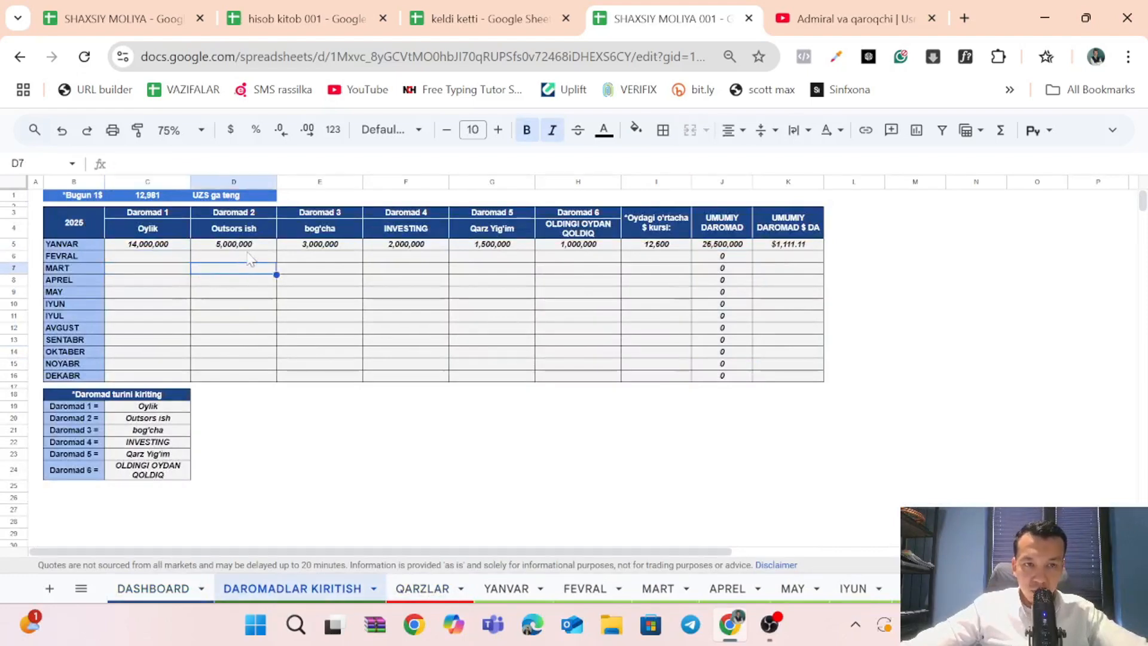
Inspect the formulas of the available UZS and dollar balances on the DASHBOARD sheet.
{"action": "left_click", "coordinate": [137, 598]}
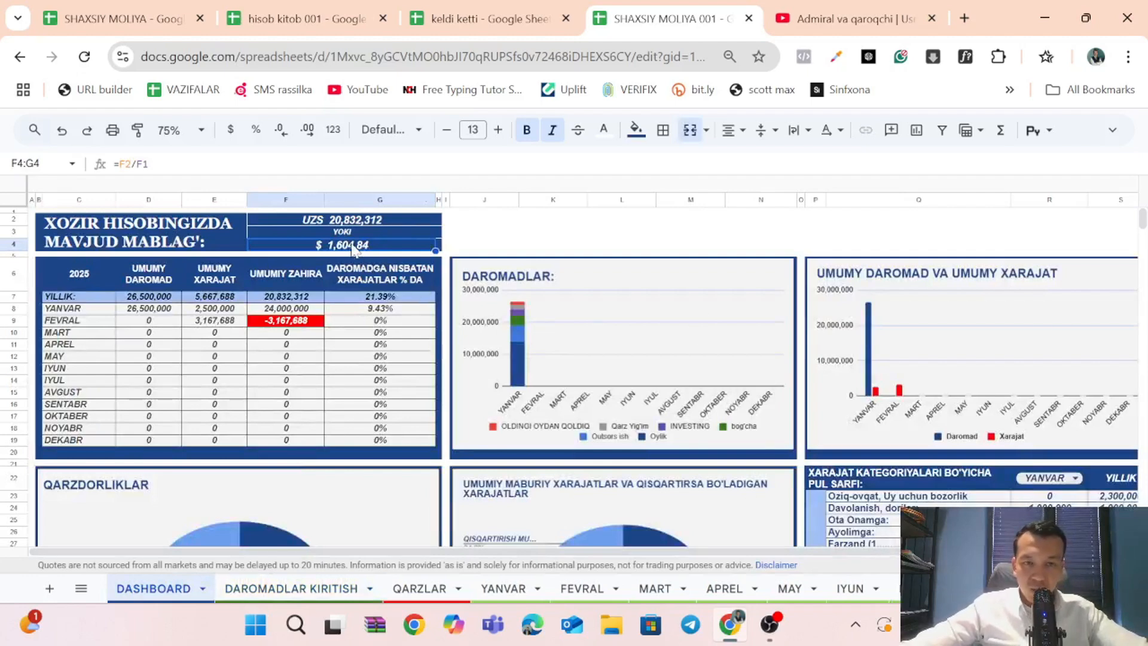
{"action": "left_click", "coordinate": [339, 223]}
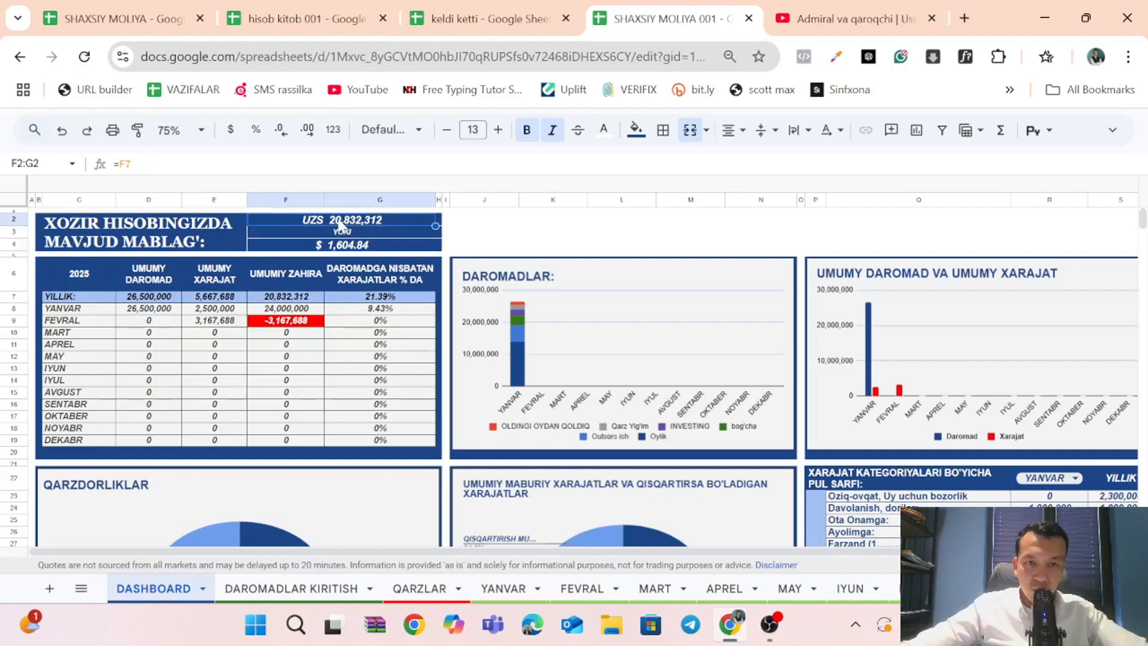
{"action": "left_click", "coordinate": [352, 247]}
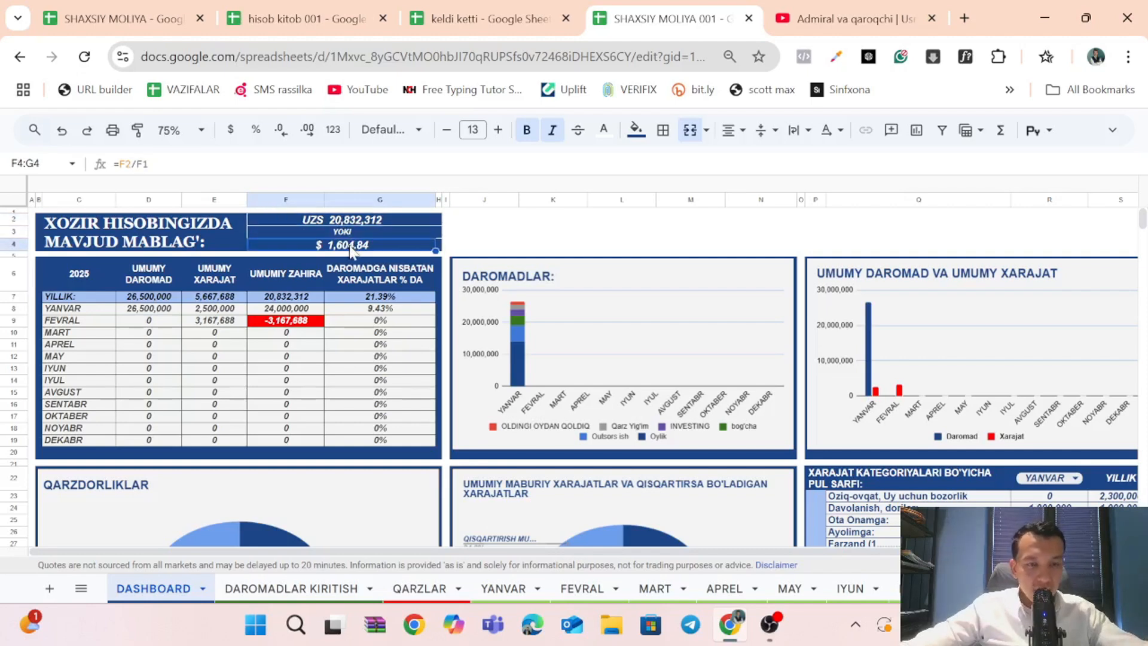
Try applying the dollar balance's cell format to the UZS balance in F2:G2, and undo it.
{"action": "left_click", "coordinate": [137, 131]}
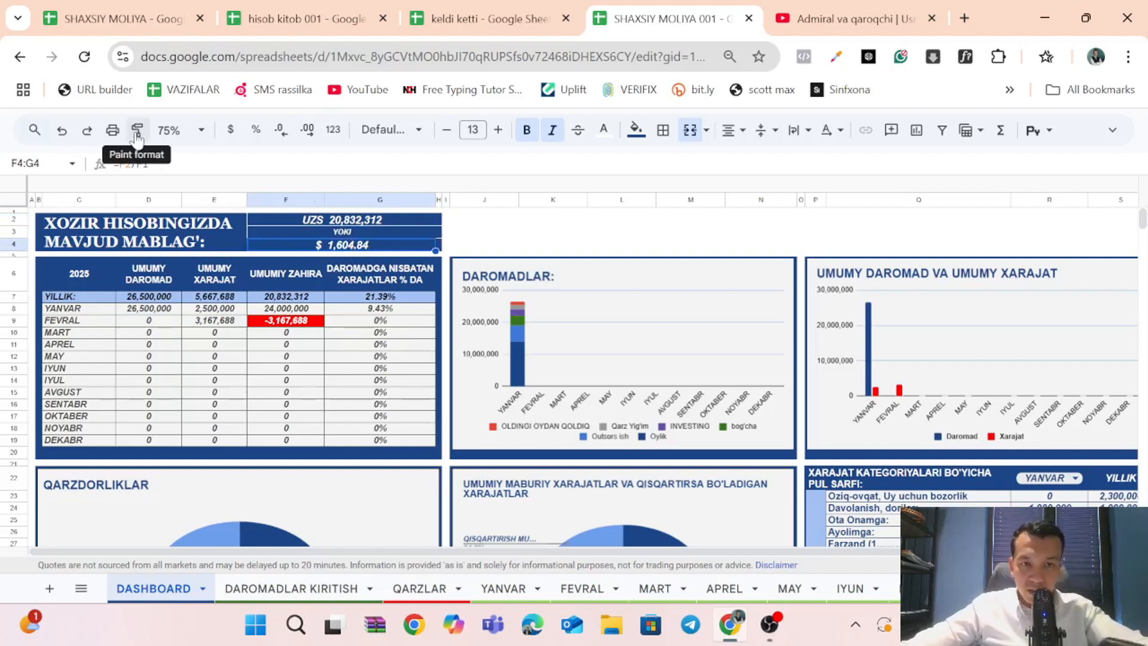
{"action": "left_click", "coordinate": [308, 226]}
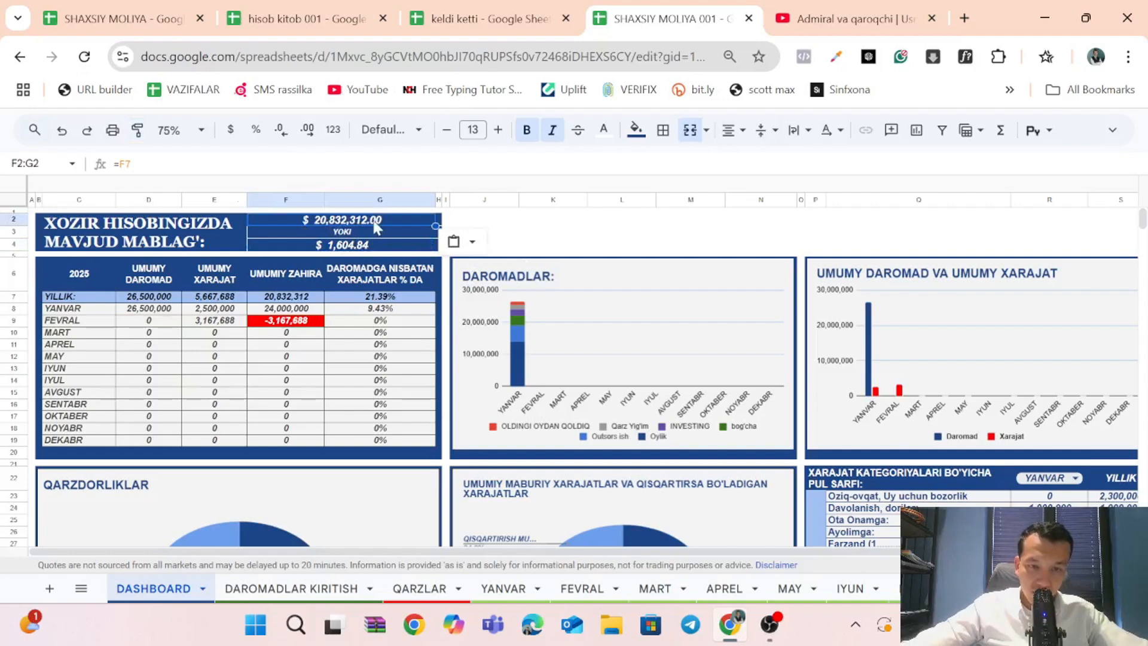
{"action": "key", "text": "ctrl+z"}
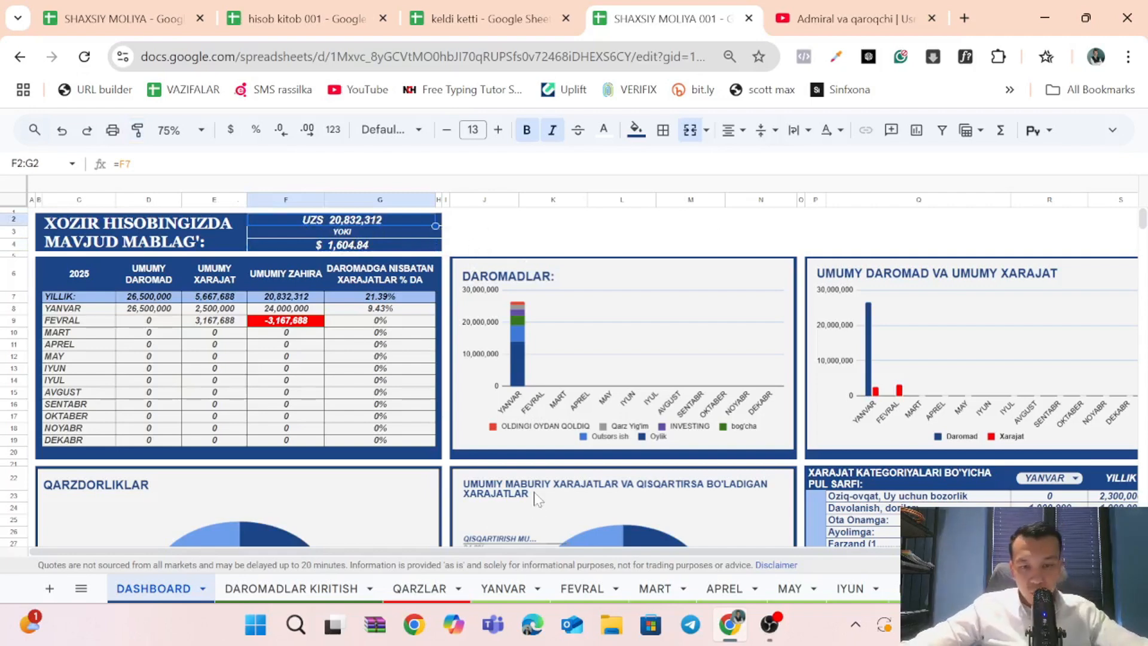
Open the QARZLAR sheet and go through the SANA, QARZ OLDIM, KIMDAN / KIMGA and SUMMA cells of debt row 3.
{"action": "left_click", "coordinate": [315, 590]}
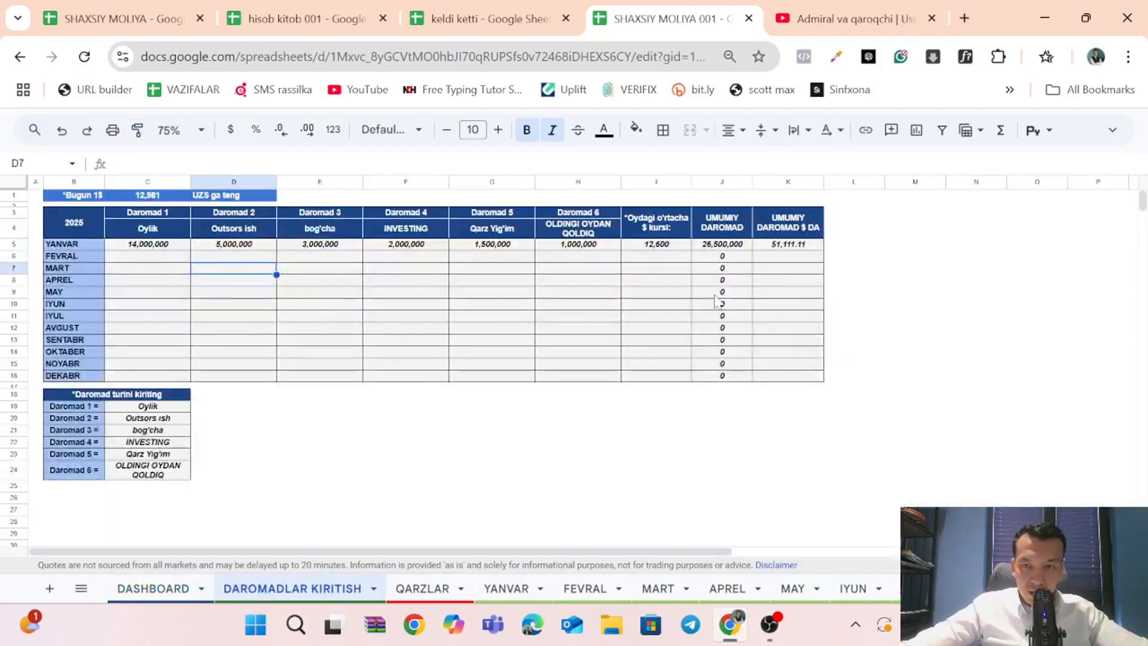
{"action": "left_click", "coordinate": [405, 590]}
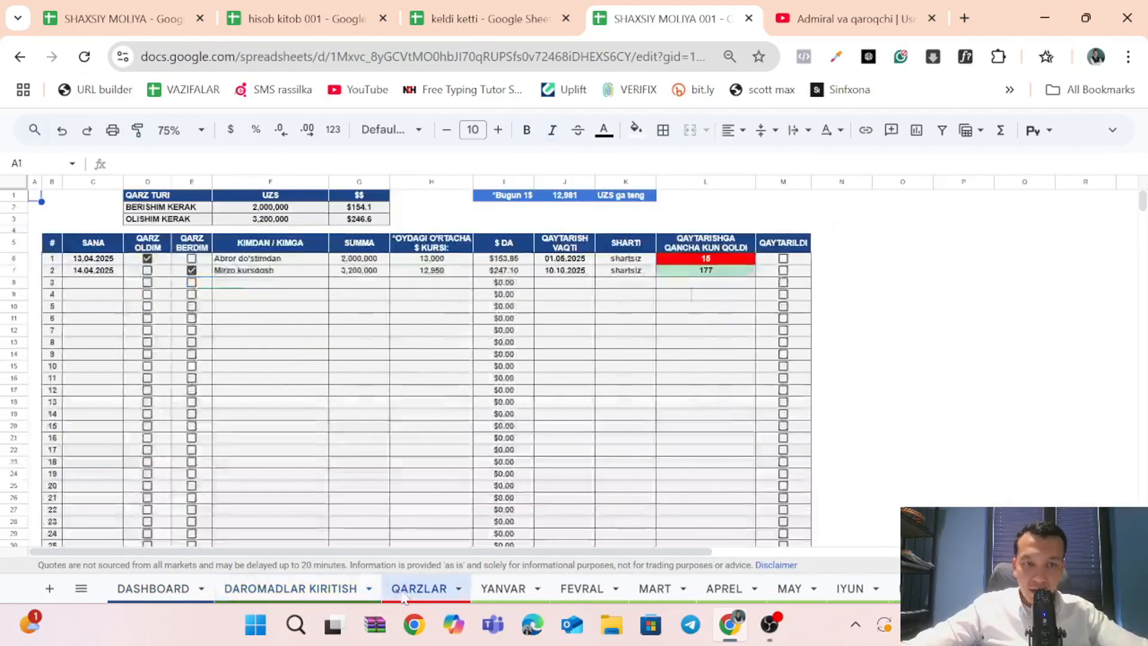
{"action": "left_click", "coordinate": [85, 296]}
{"action": "left_click", "coordinate": [89, 285]}
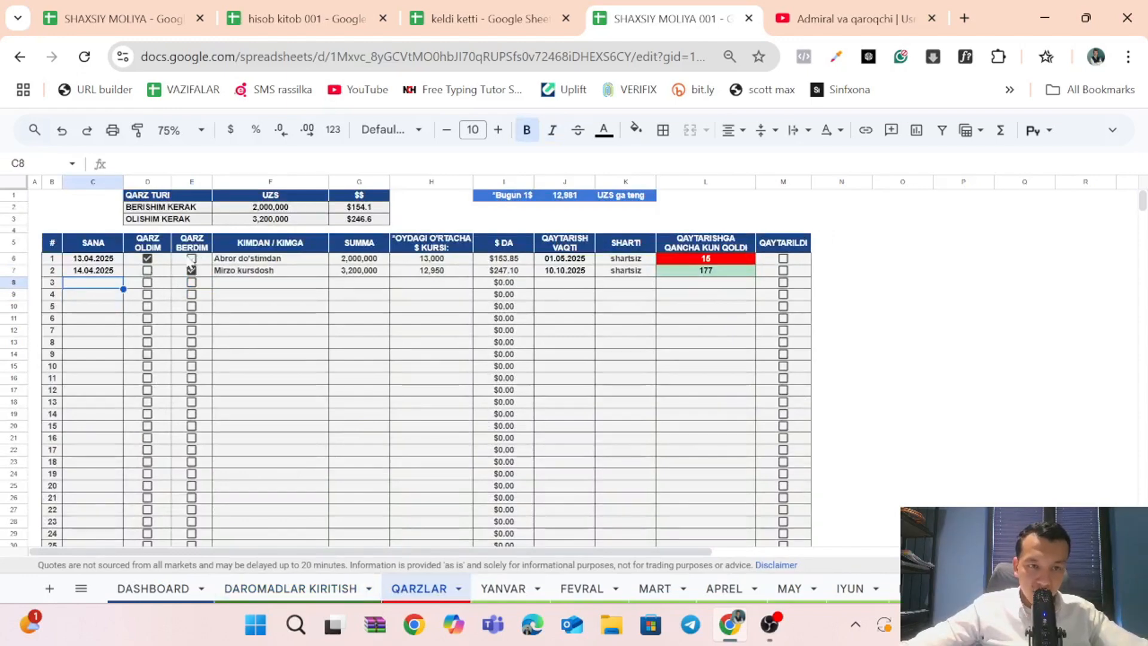
{"action": "left_click", "coordinate": [145, 287]}
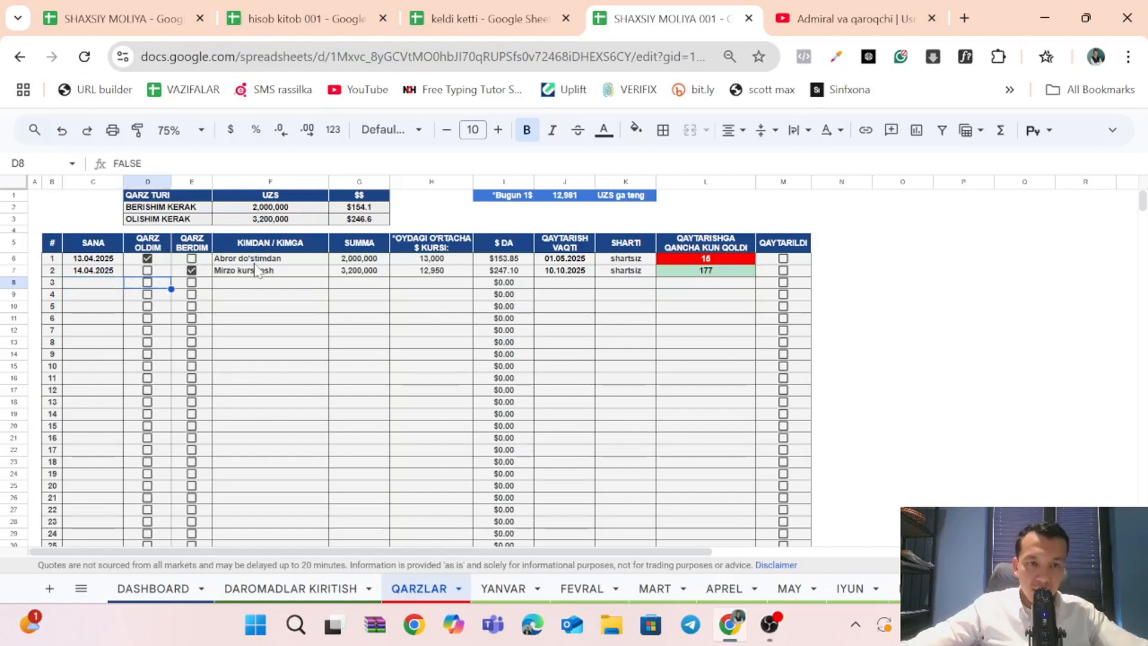
{"action": "left_click", "coordinate": [269, 290]}
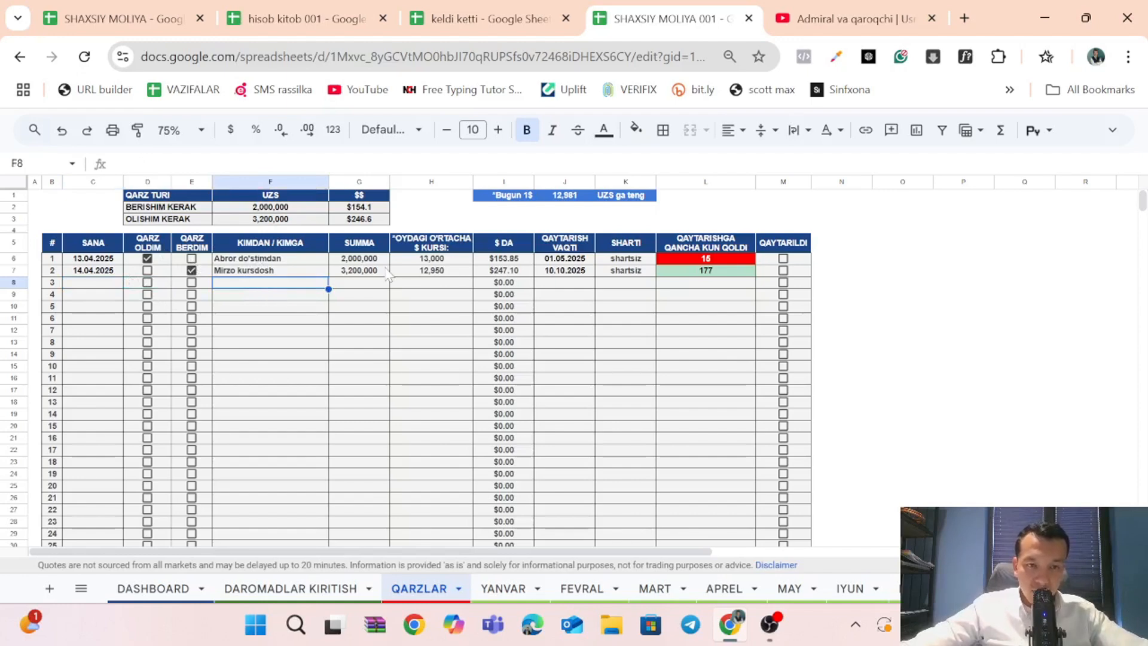
{"action": "left_click", "coordinate": [378, 284]}
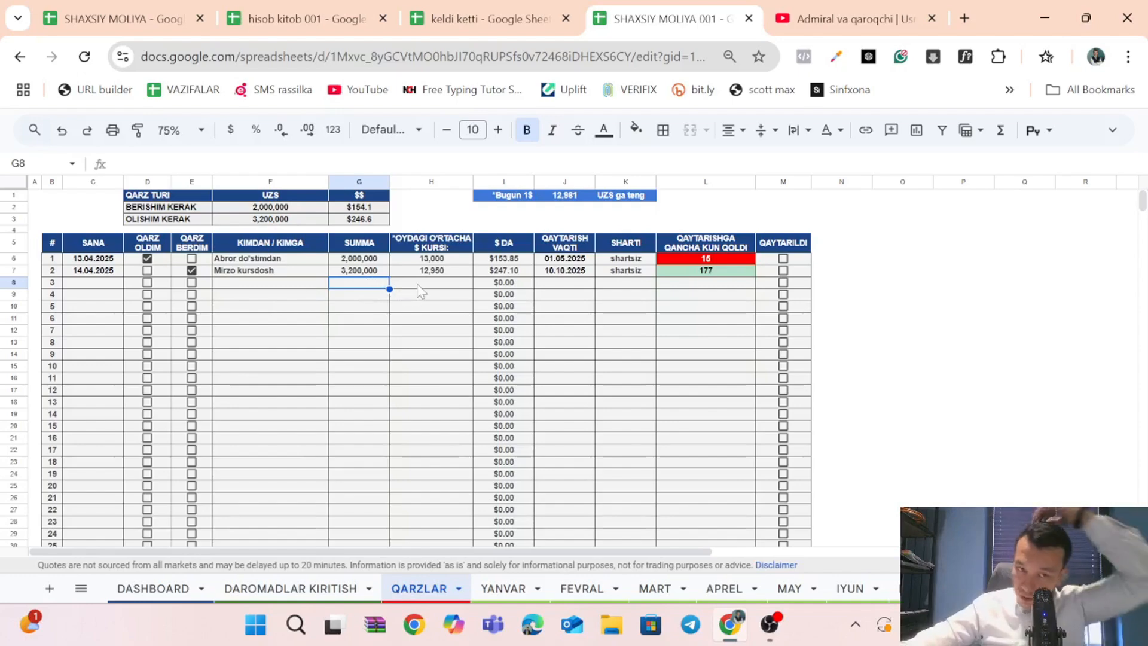
Check the DASHBOARD's QARZDORLIKLAR chart, and return to QARZLAR to go through the dollar rate, QAYTARISH VAQTI and SHARTI columns.
{"action": "left_click", "coordinate": [179, 591]}
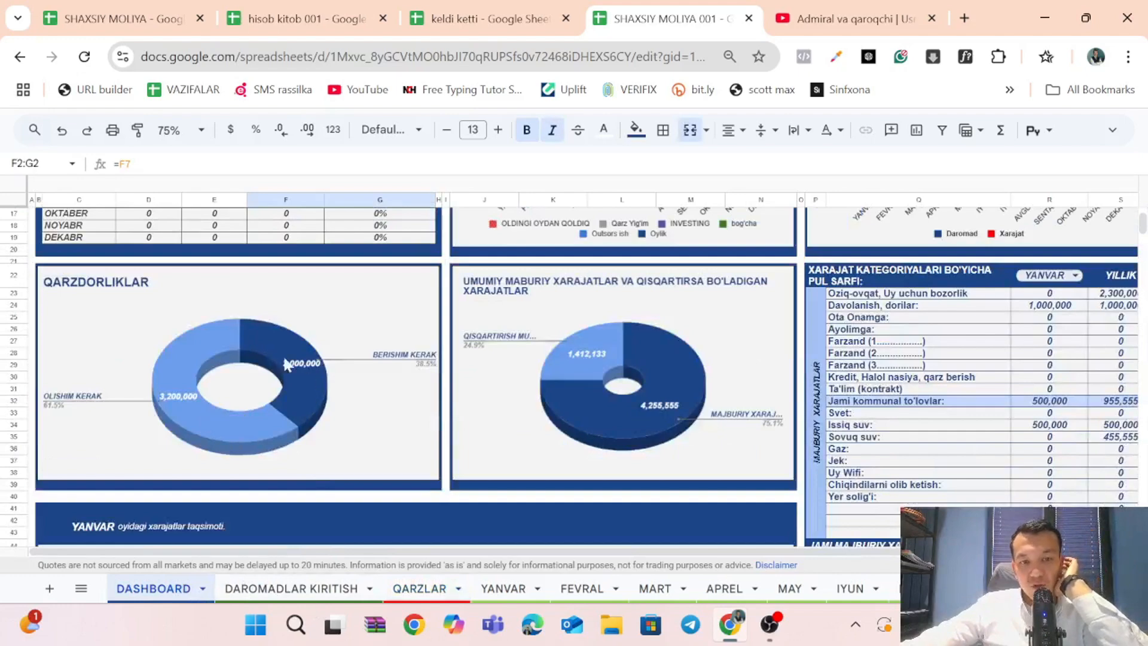
{"action": "left_click", "coordinate": [419, 588]}
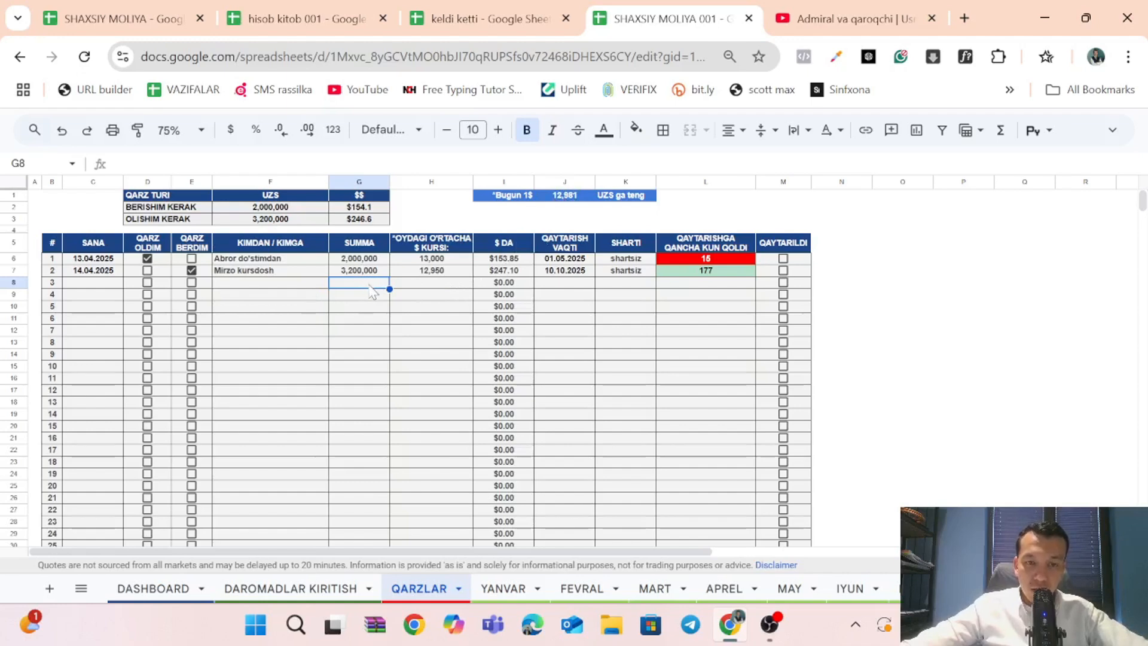
{"action": "left_click", "coordinate": [420, 285]}
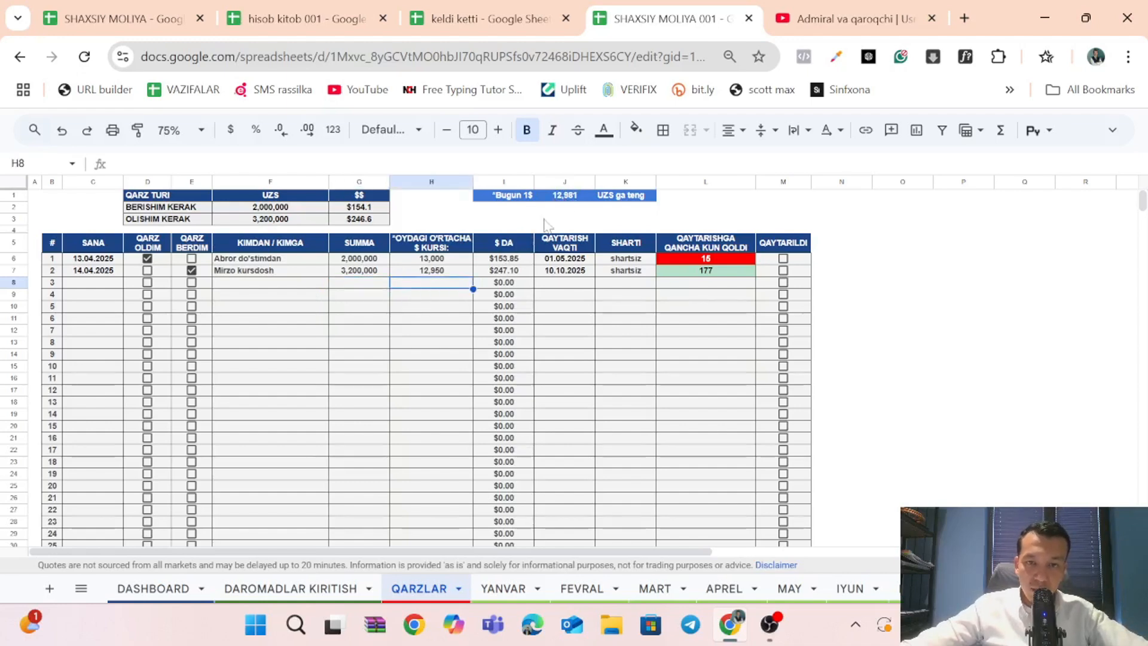
{"action": "left_click", "coordinate": [579, 287]}
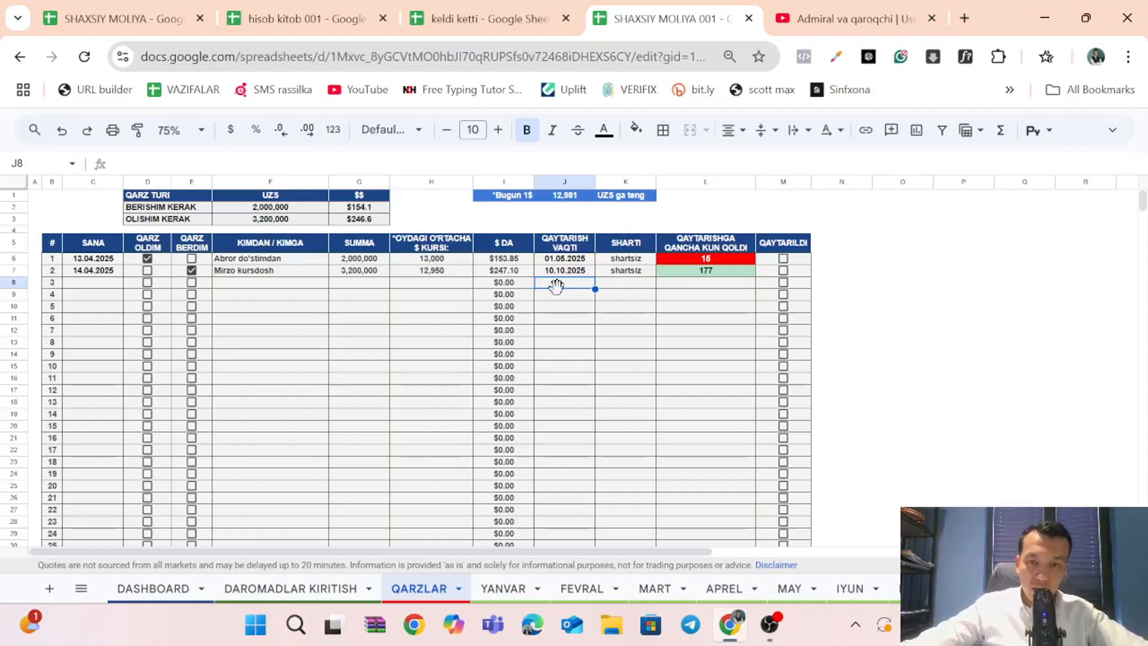
{"action": "left_click_drag", "start_coordinate": [571, 296], "coordinate": [579, 396]}
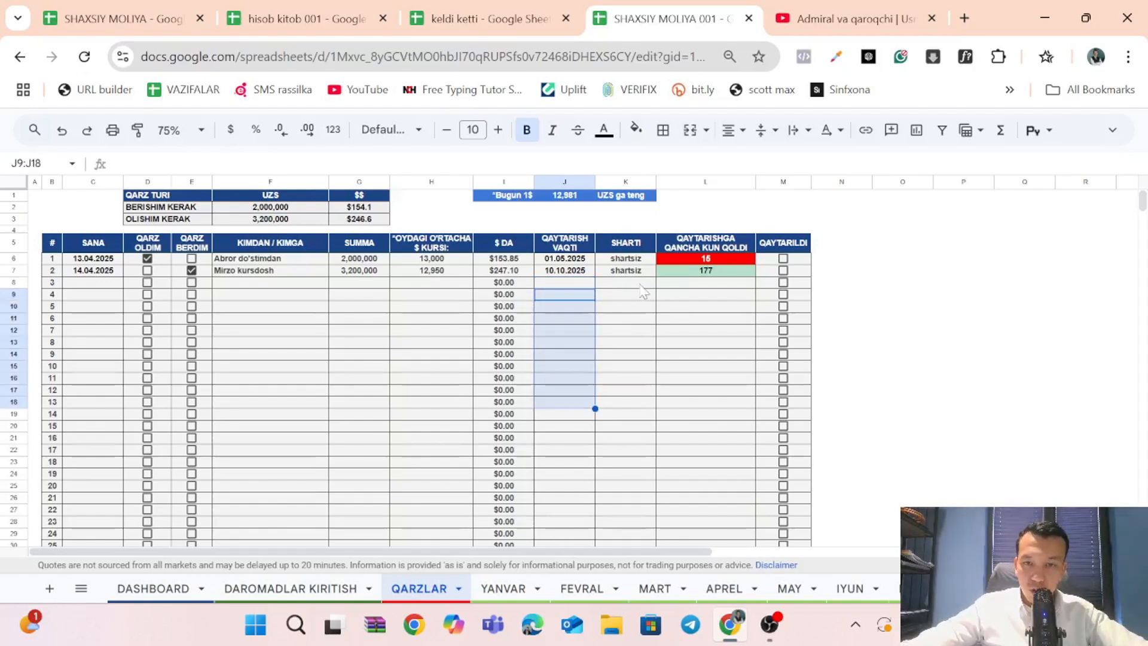
{"action": "left_click", "coordinate": [640, 284]}
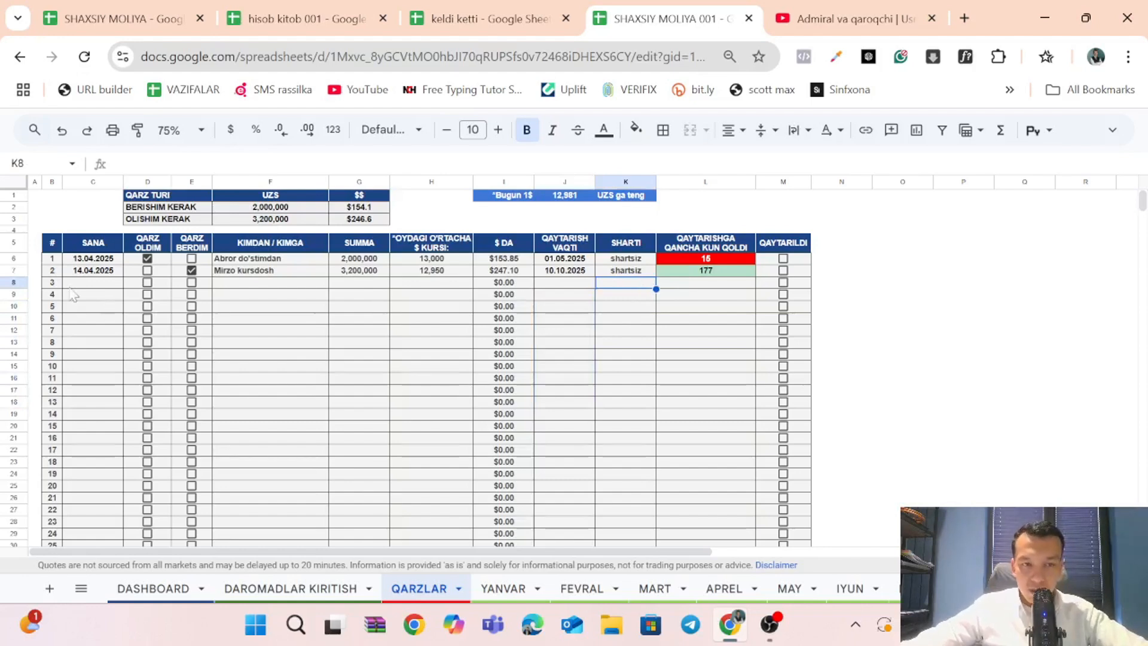
Review debt row 3's entry cells again and inspect the QAYTARISHGA QANCHA KUN QOLDI formula in cell L8.
{"action": "left_click", "coordinate": [435, 286]}
{"action": "left_click", "coordinate": [379, 286]}
{"action": "left_click", "coordinate": [326, 272]}
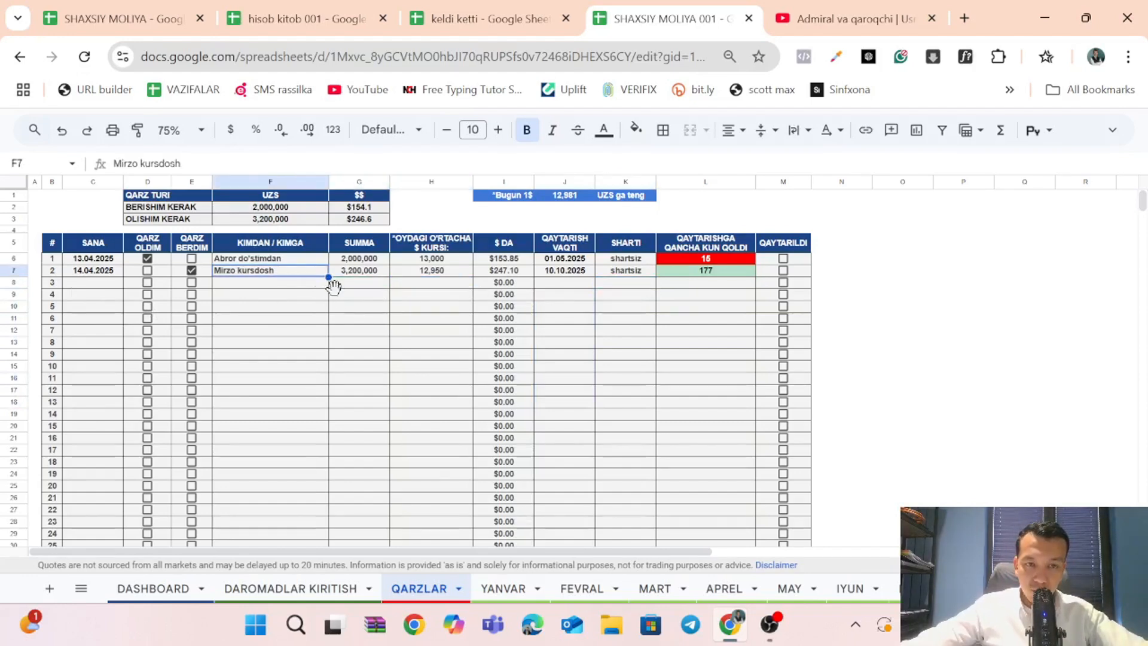
{"action": "left_click", "coordinate": [315, 286]}
{"action": "left_click", "coordinate": [611, 285]}
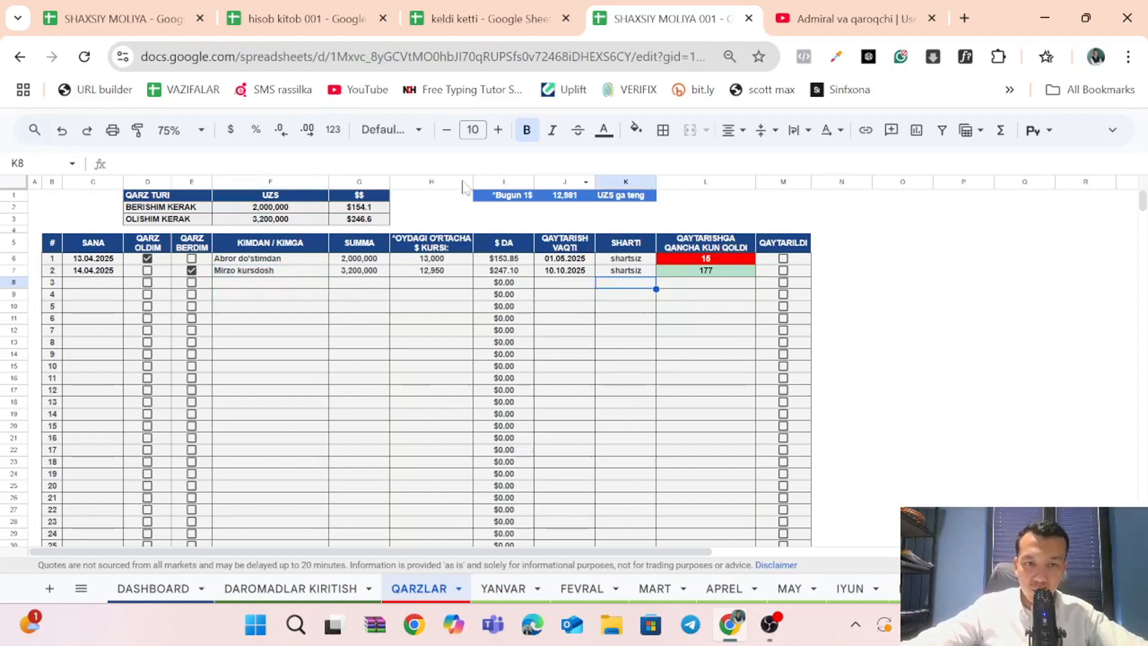
{"action": "left_click", "coordinate": [686, 287]}
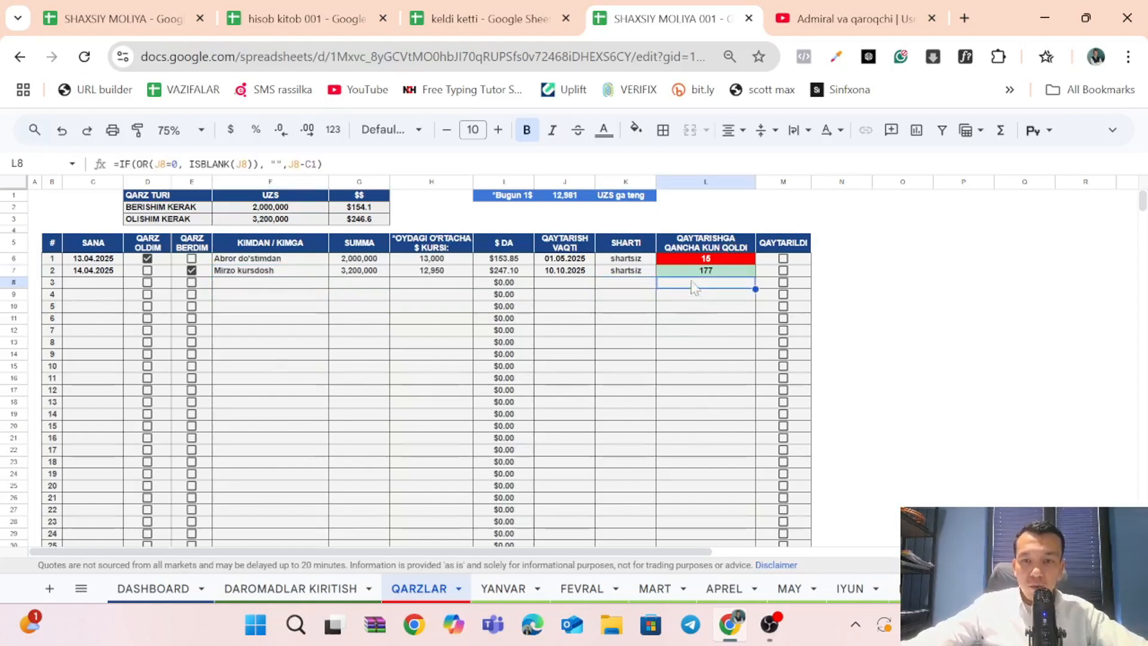
Inspect the QAYTARISHGA QANCHA KUN QOLDI formulas of debts 1 and 2 in column L and the return date in J7.
{"action": "left_click", "coordinate": [698, 269]}
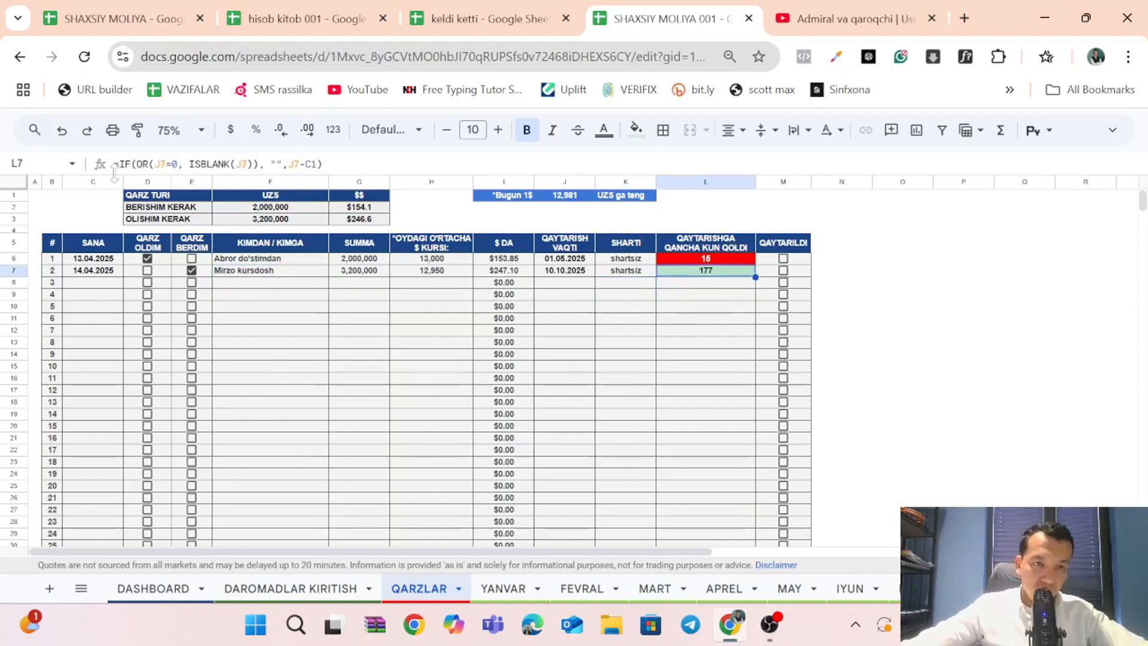
{"action": "left_click_drag", "start_coordinate": [476, 174], "coordinate": [412, 173]}
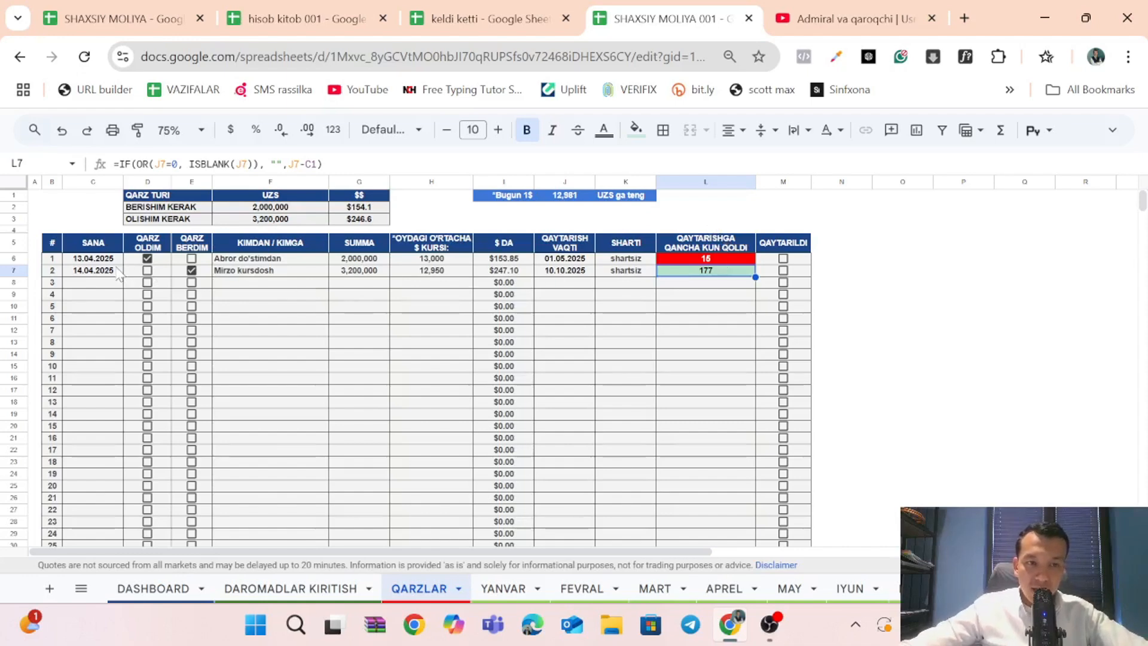
{"action": "left_click", "coordinate": [583, 272]}
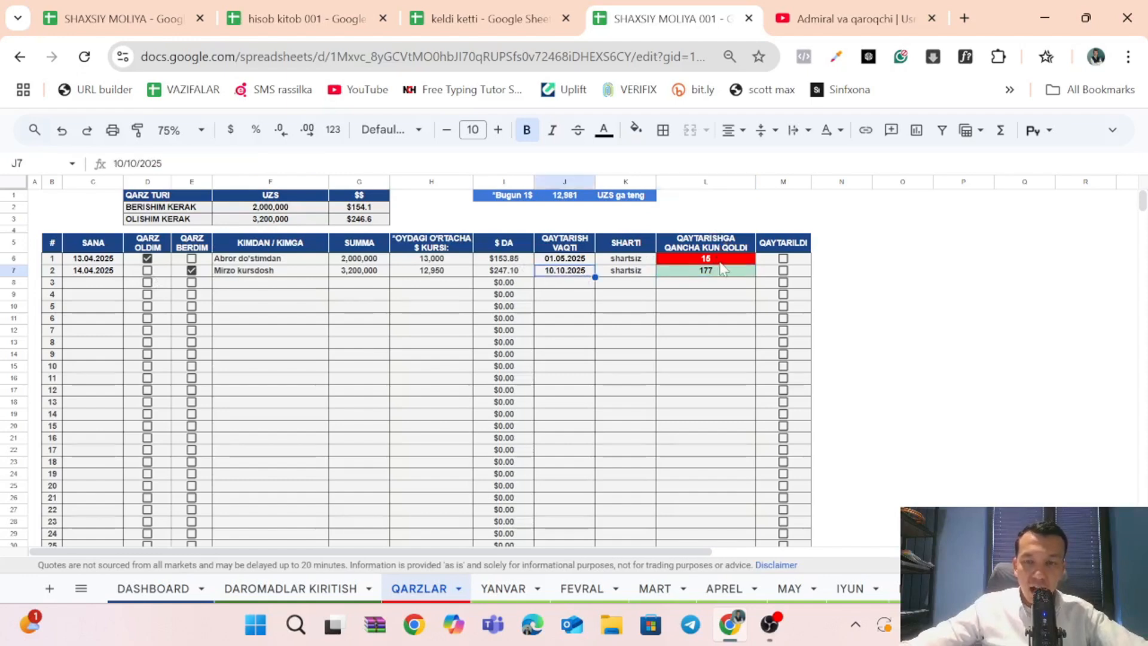
{"action": "left_click_drag", "start_coordinate": [717, 272], "coordinate": [719, 282]}
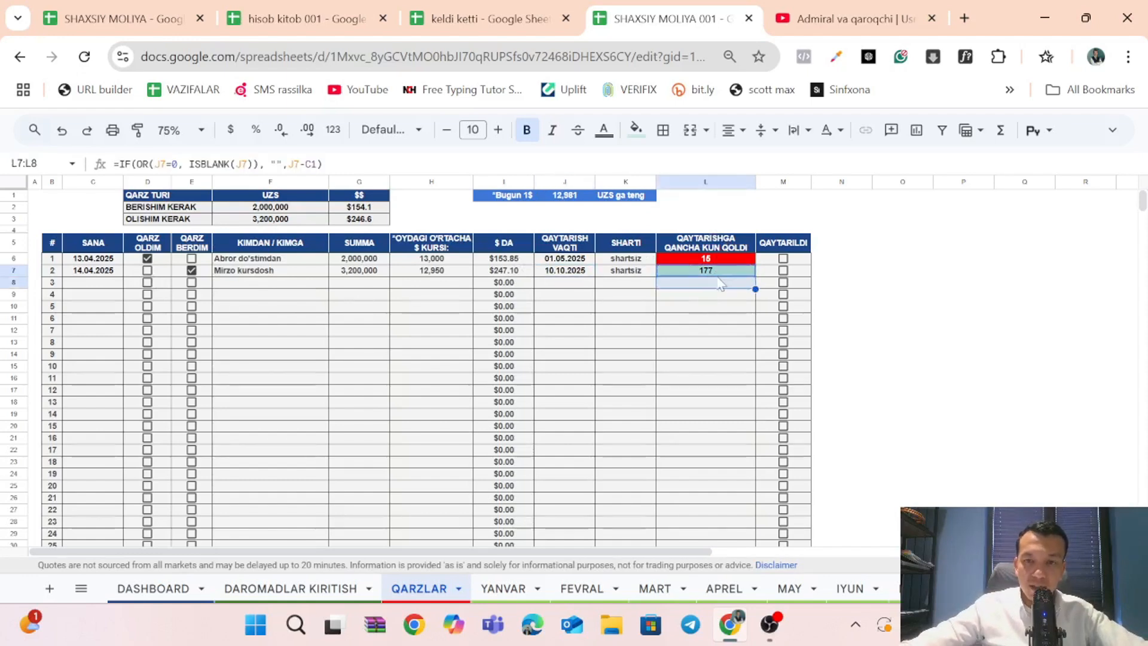
{"action": "left_click", "coordinate": [718, 273]}
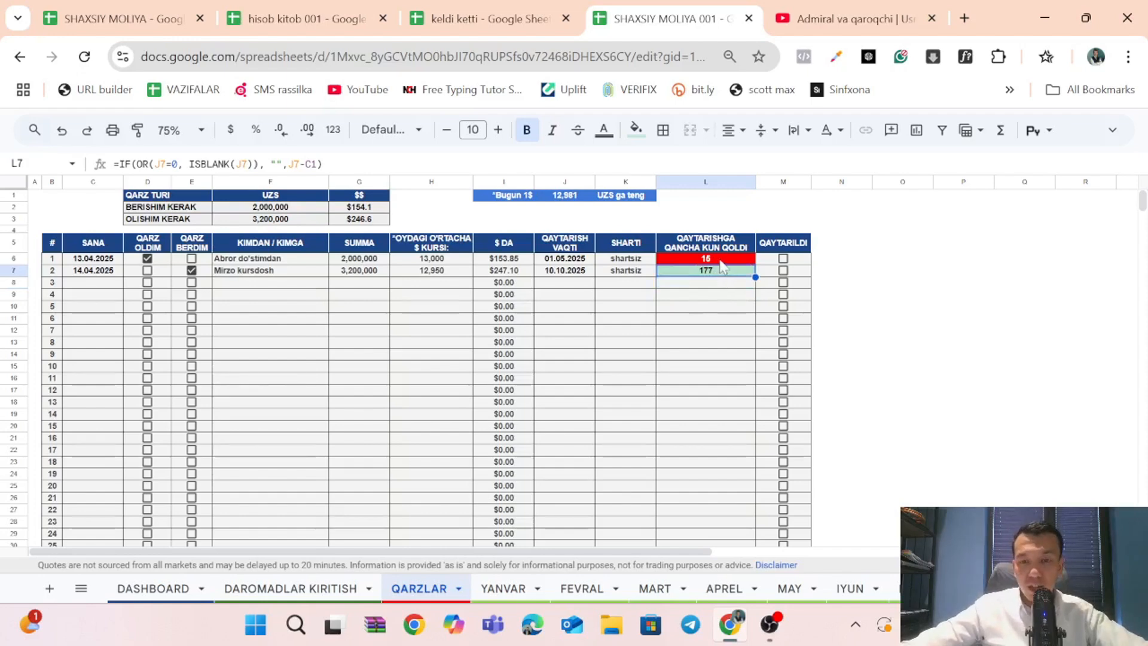
{"action": "left_click", "coordinate": [723, 262]}
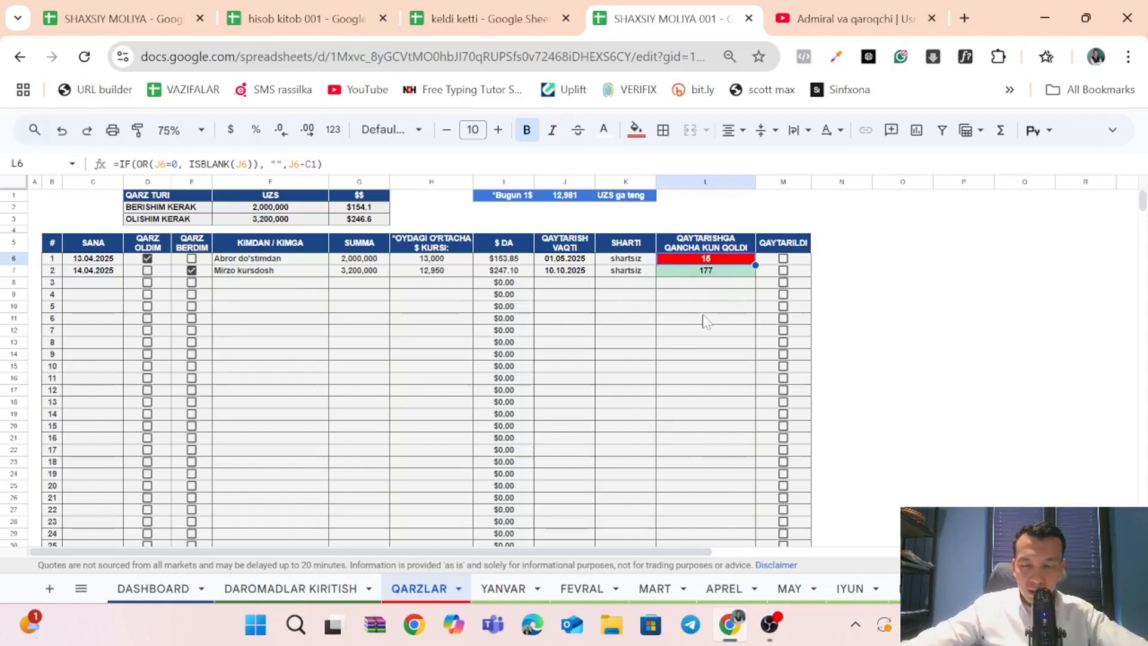
{"action": "left_click", "coordinate": [717, 343]}
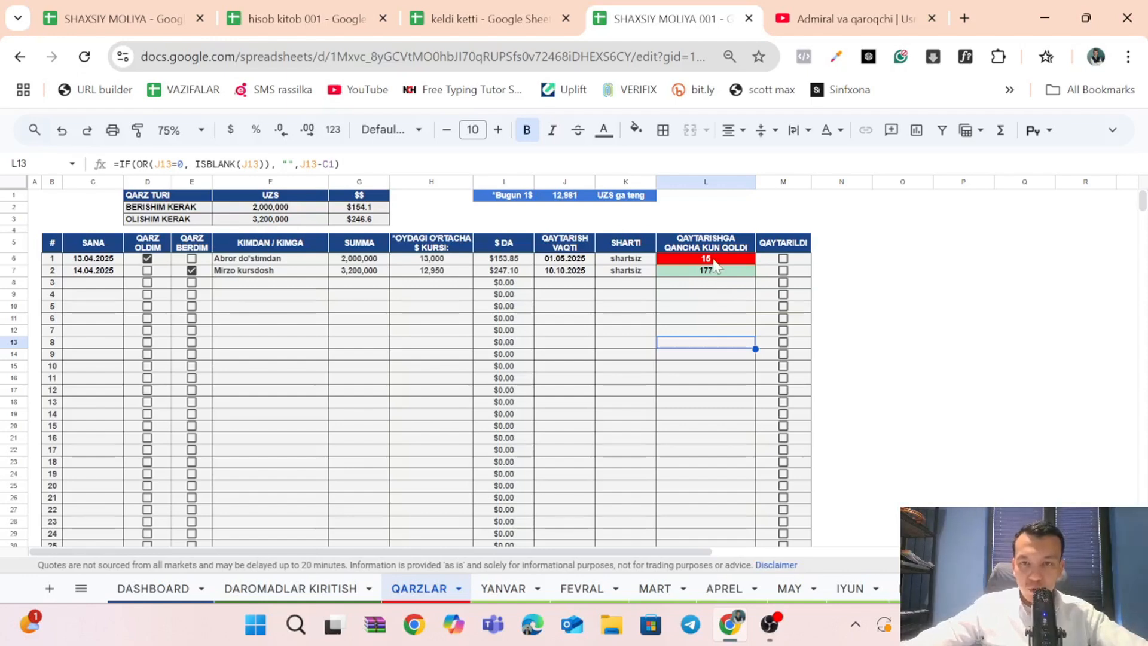
Increase the font size of the whole QAYTARISHGA QANCHA KUN QOLDI column (L) to 12.
{"action": "left_click", "coordinate": [698, 182]}
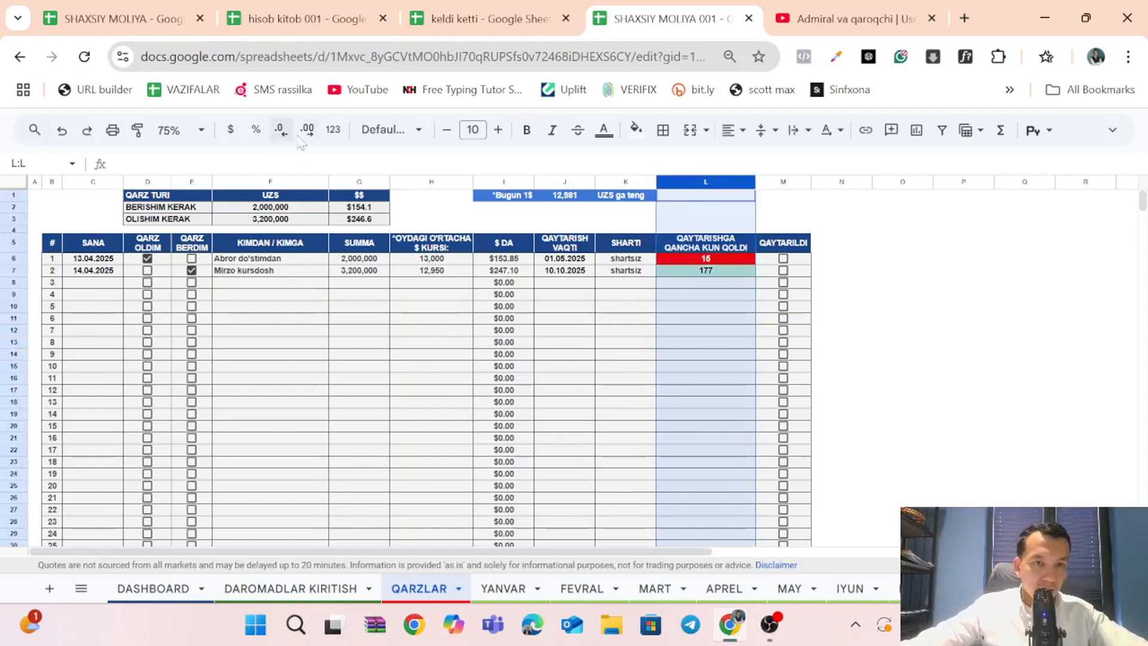
{"action": "left_click", "coordinate": [498, 130]}
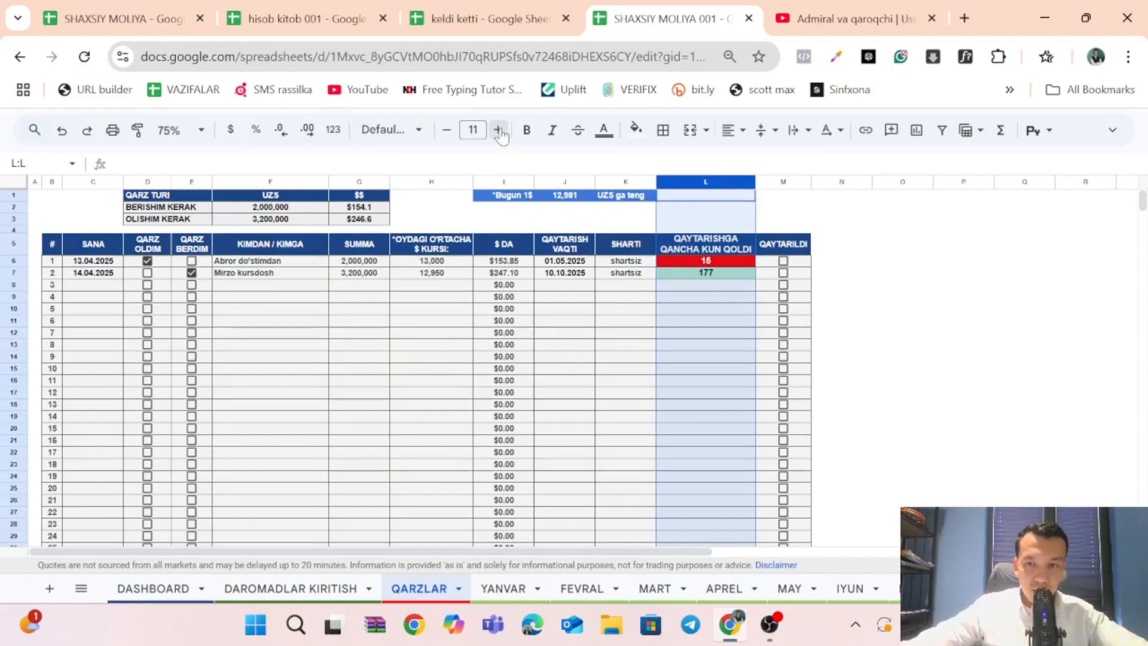
{"action": "left_click", "coordinate": [498, 130]}
{"action": "left_click", "coordinate": [750, 347]}
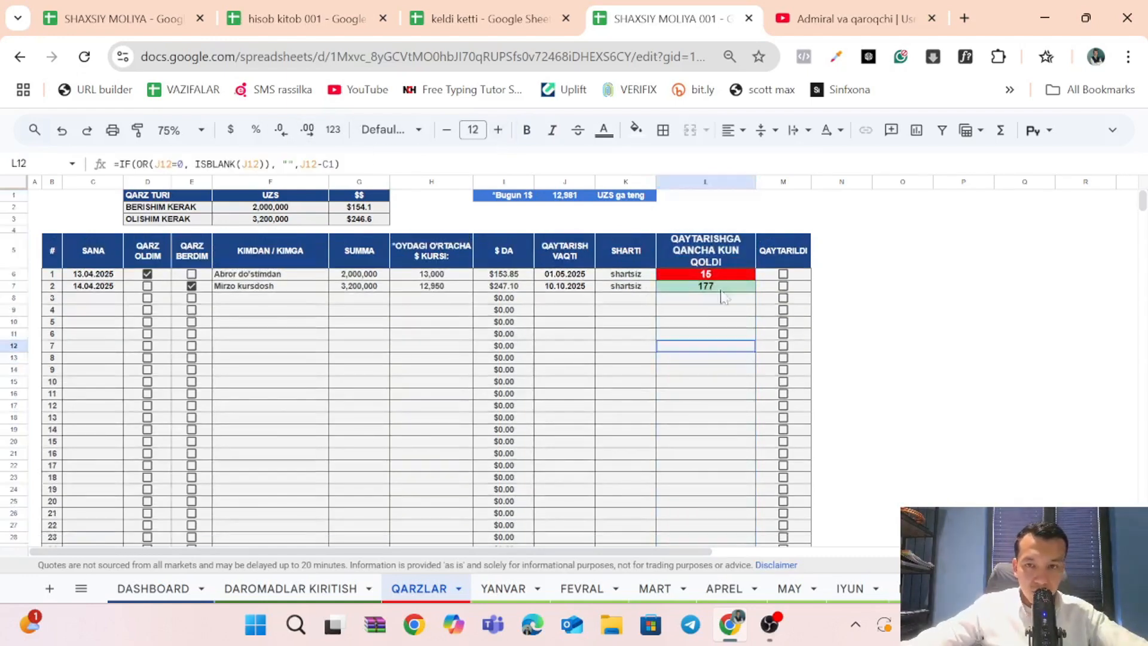
Reduce the font size of the QAYTARISHGA QANCHA KUN QOLDI header in L5 to 10.
{"action": "left_click", "coordinate": [711, 251]}
{"action": "left_click", "coordinate": [446, 130]}
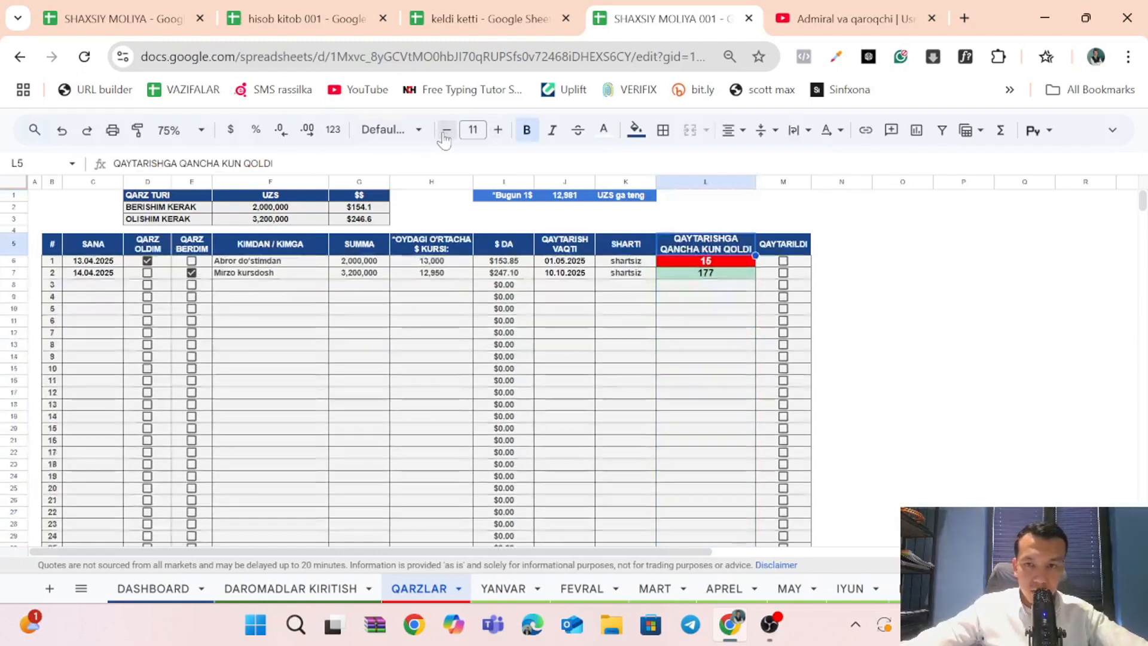
{"action": "left_click", "coordinate": [443, 134]}
{"action": "left_click", "coordinate": [499, 133]}
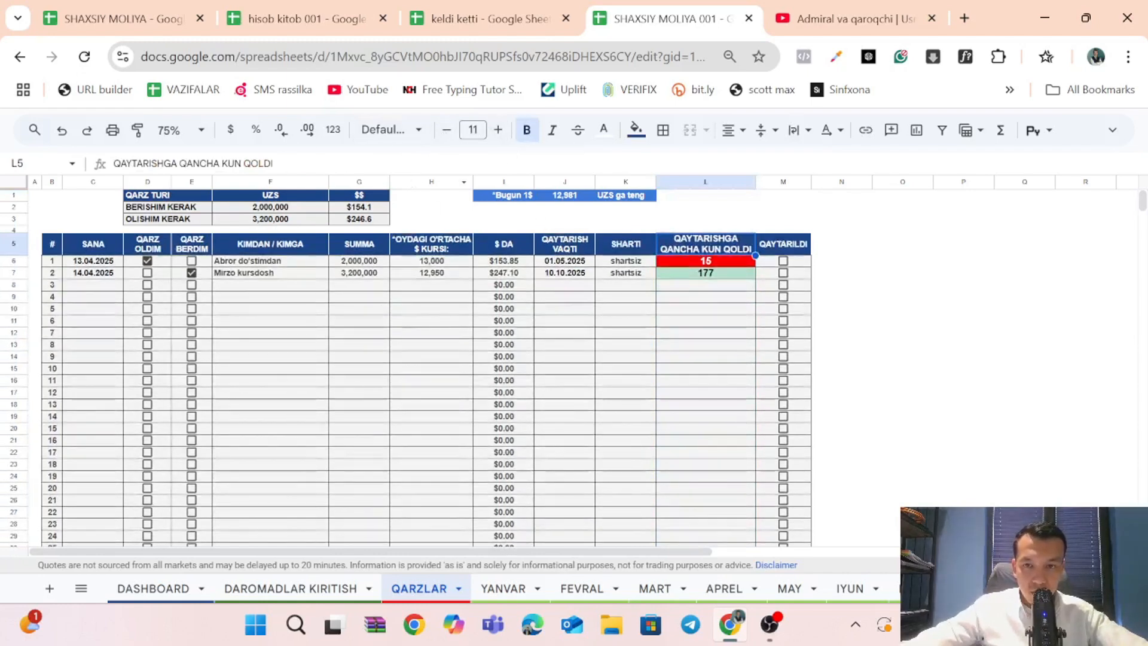
{"action": "left_click", "coordinate": [445, 130]}
{"action": "left_click", "coordinate": [702, 283]}
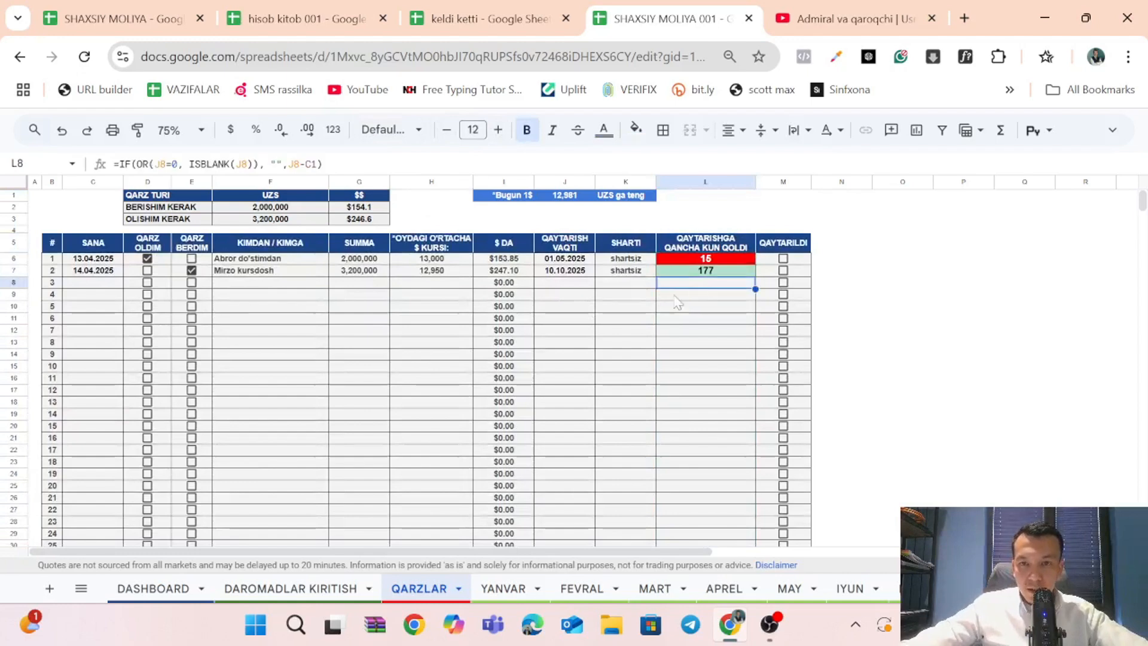
Mark debts 1 and 2 as returned in the QAYTARILDI column, and clear both checkboxes again.
{"action": "left_click", "coordinate": [708, 274]}
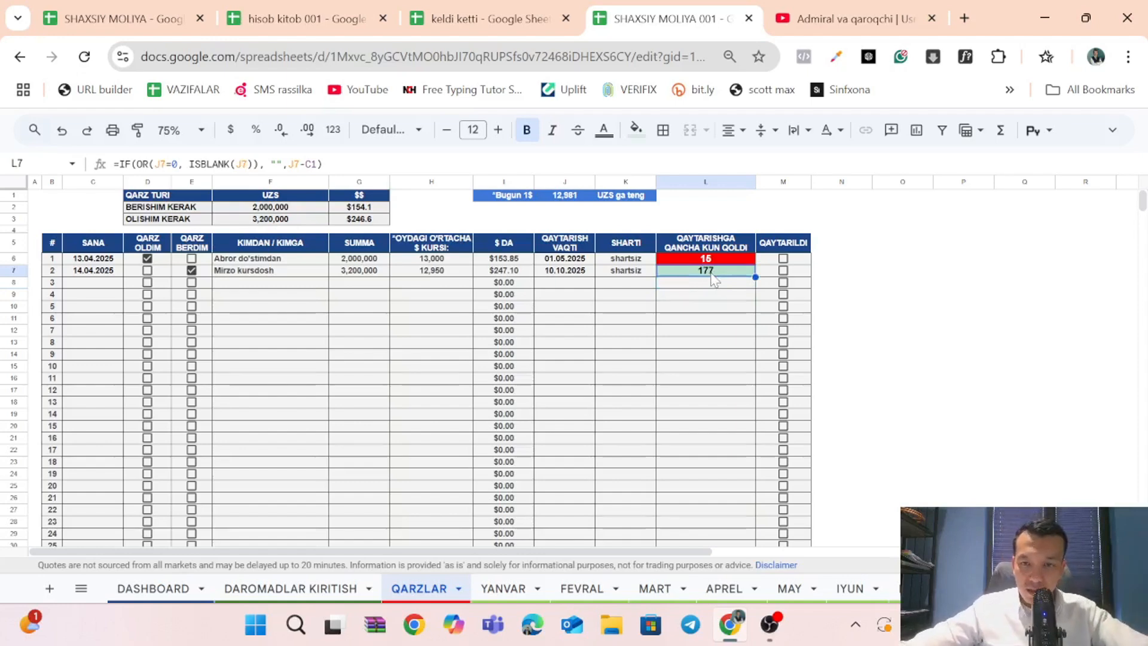
{"action": "left_click", "coordinate": [783, 258]}
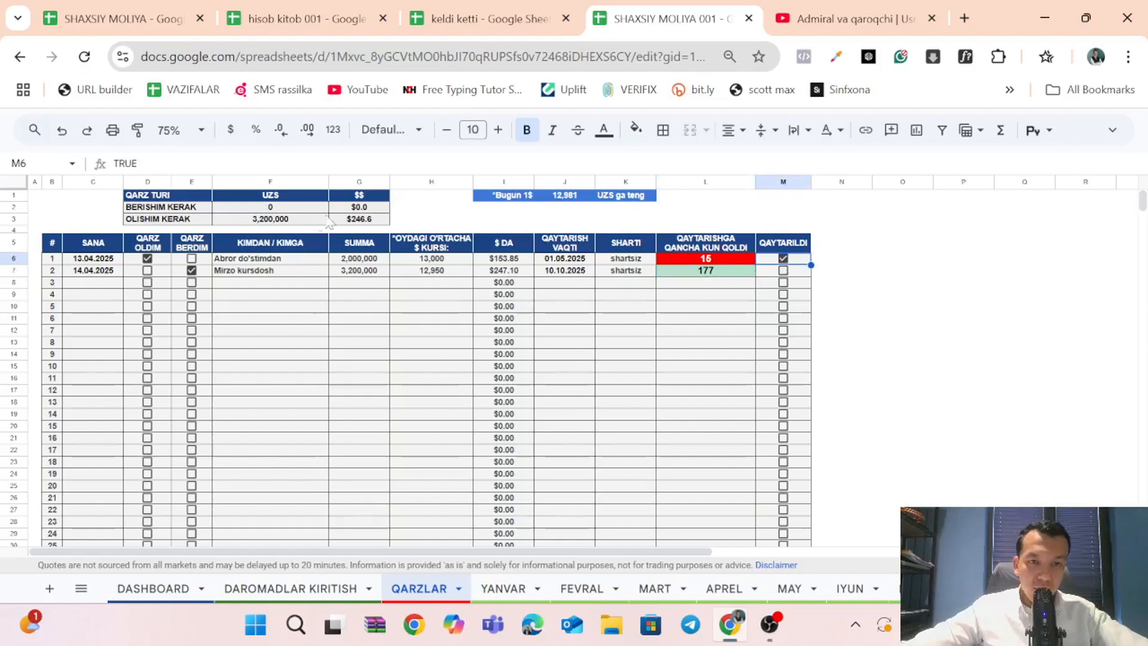
{"action": "left_click", "coordinate": [783, 271]}
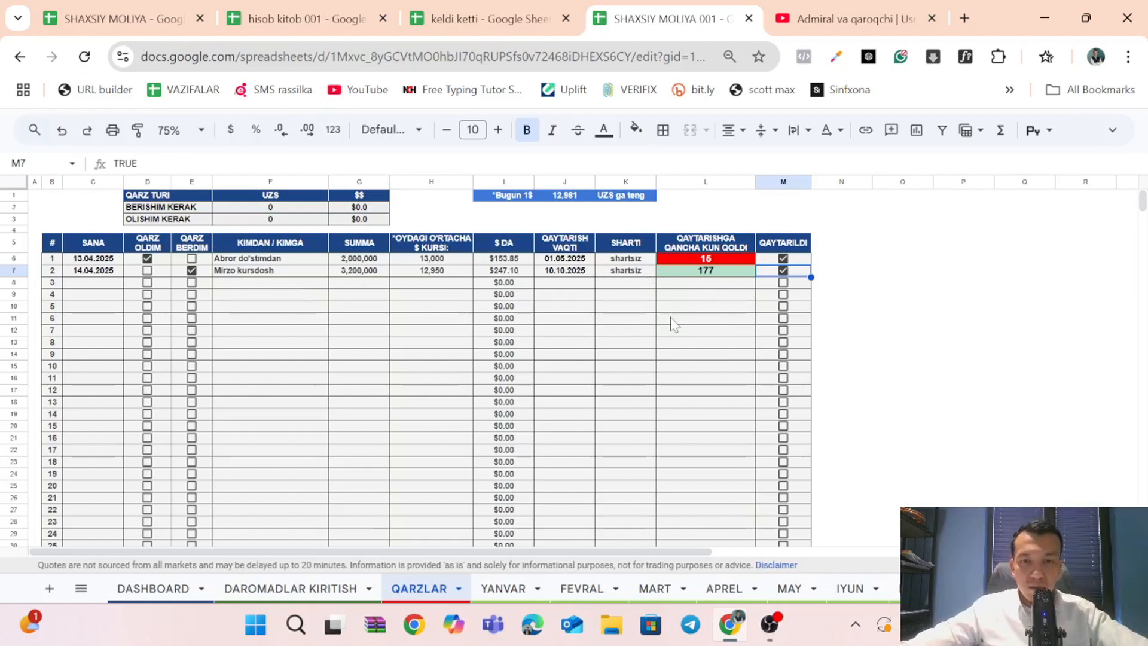
{"action": "left_click", "coordinate": [786, 272]}
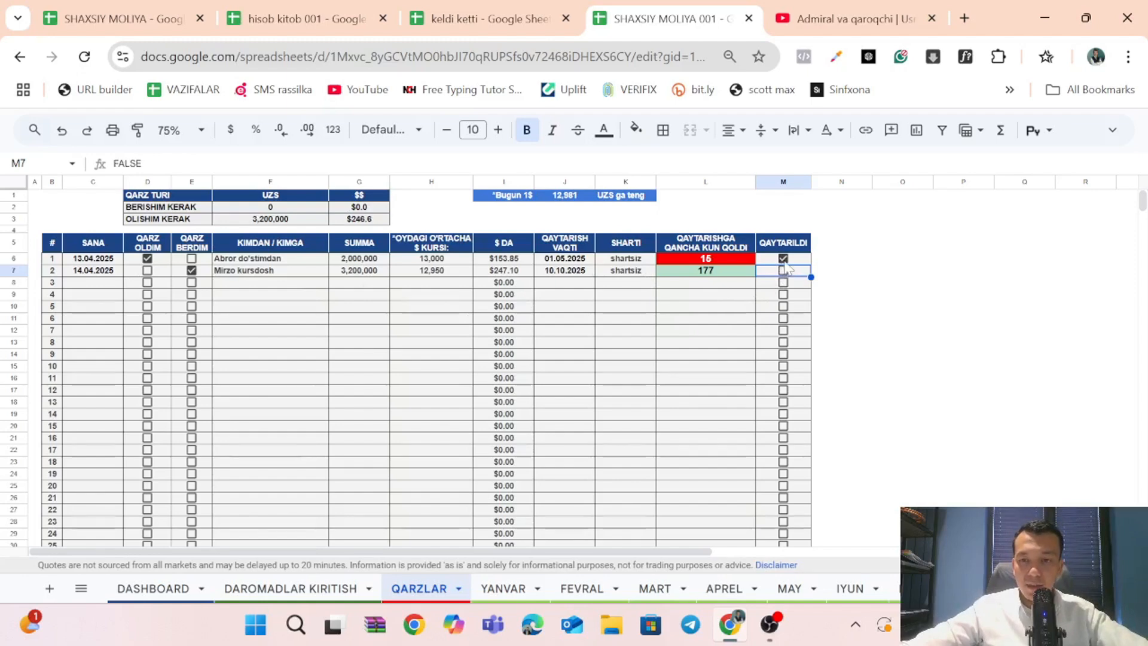
{"action": "left_click", "coordinate": [783, 259]}
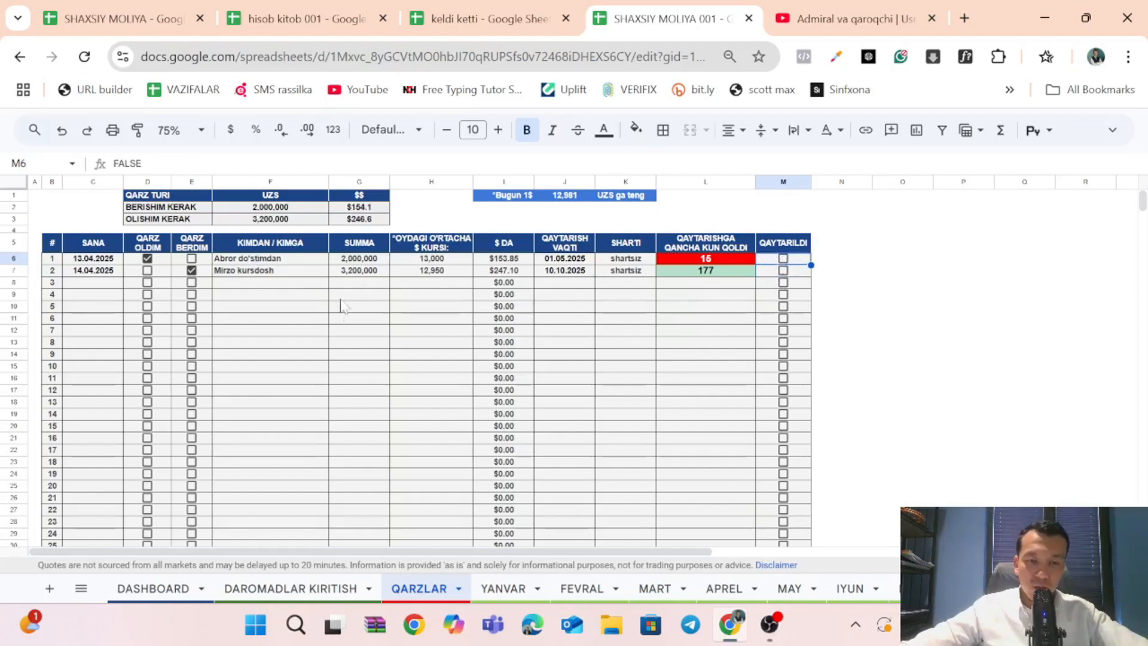
Open the YANVAR sheet and review the MAJBURIY XARAJATLAR categories in B2:B12 along with the daily January columns.
{"action": "left_click", "coordinate": [503, 589]}
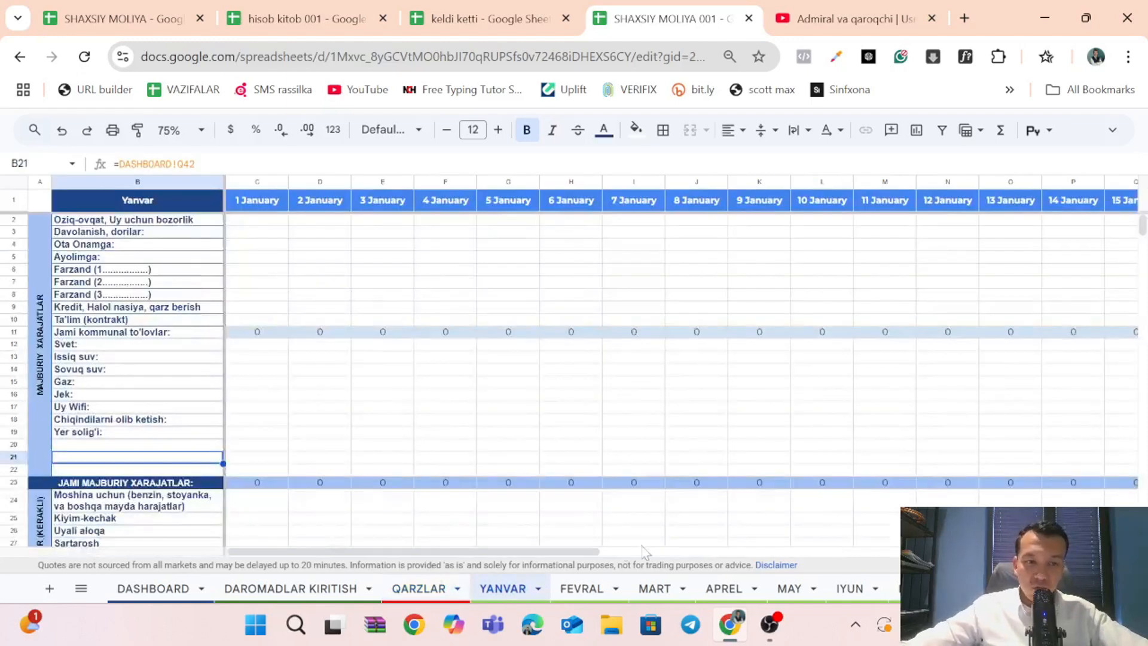
{"action": "left_click", "coordinate": [143, 246]}
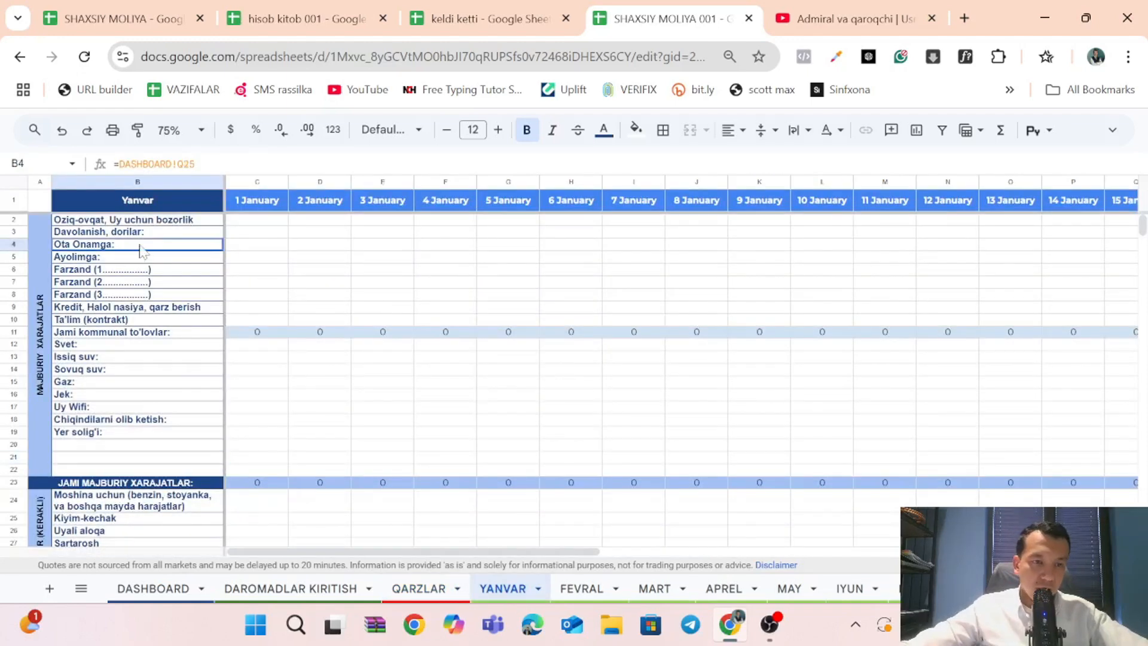
{"action": "left_click_drag", "start_coordinate": [158, 220], "coordinate": [158, 346]}
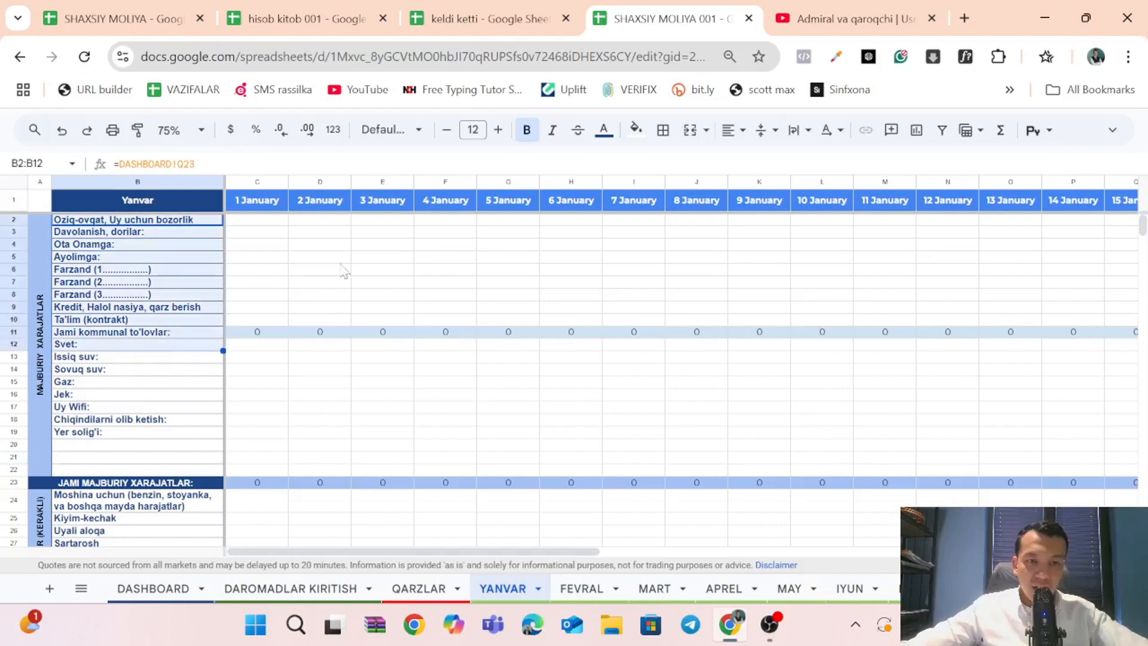
{"action": "left_click_drag", "start_coordinate": [270, 228], "coordinate": [1038, 287]}
{"action": "scroll", "coordinate": [1027, 290], "scroll_direction": "right", "scroll_amount": 3}
{"action": "scroll", "coordinate": [1027, 290], "scroll_direction": "right", "scroll_amount": 8}
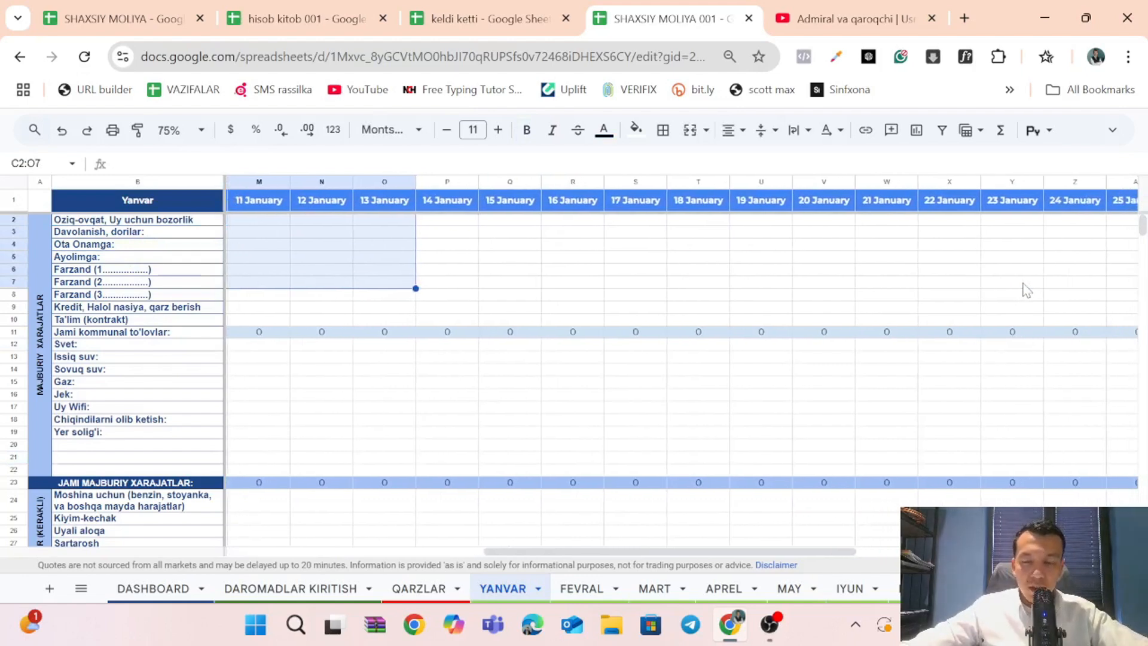
{"action": "scroll", "coordinate": [1013, 300], "scroll_direction": "left", "scroll_amount": 6}
{"action": "scroll", "coordinate": [392, 281], "scroll_direction": "left", "scroll_amount": 5}
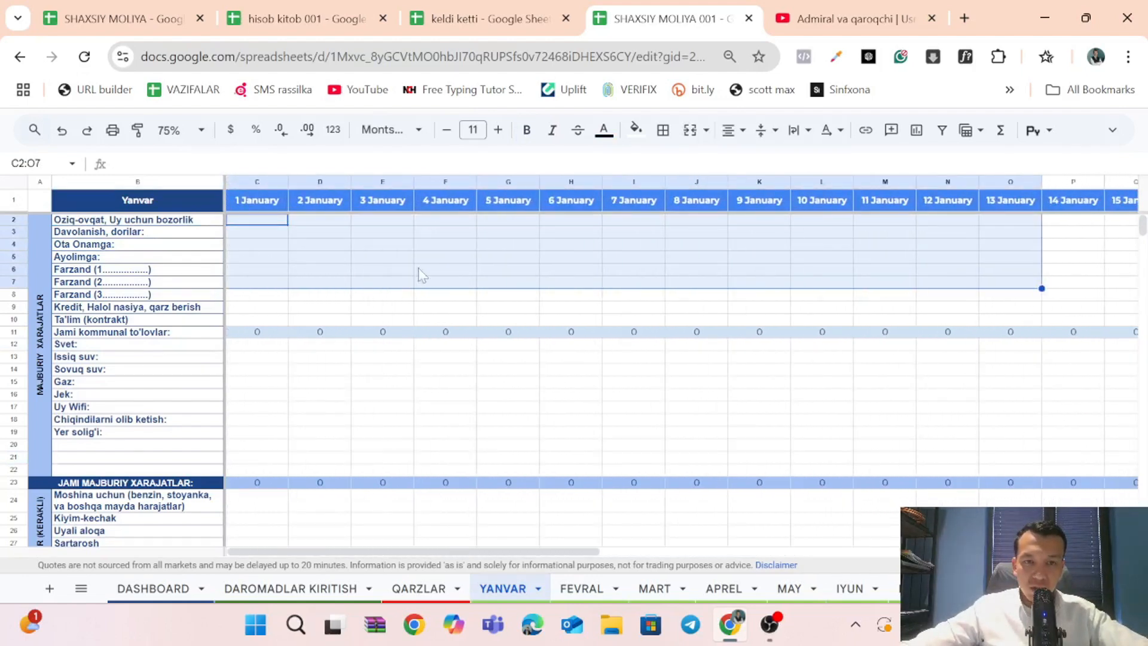
Go through the daily entry cells of the upper mandatory expense rows between 4 and 12 January.
{"action": "left_click", "coordinate": [633, 256]}
{"action": "left_click", "coordinate": [746, 258]}
{"action": "left_click", "coordinate": [957, 245]}
{"action": "scroll", "coordinate": [679, 269], "scroll_direction": "right", "scroll_amount": 2}
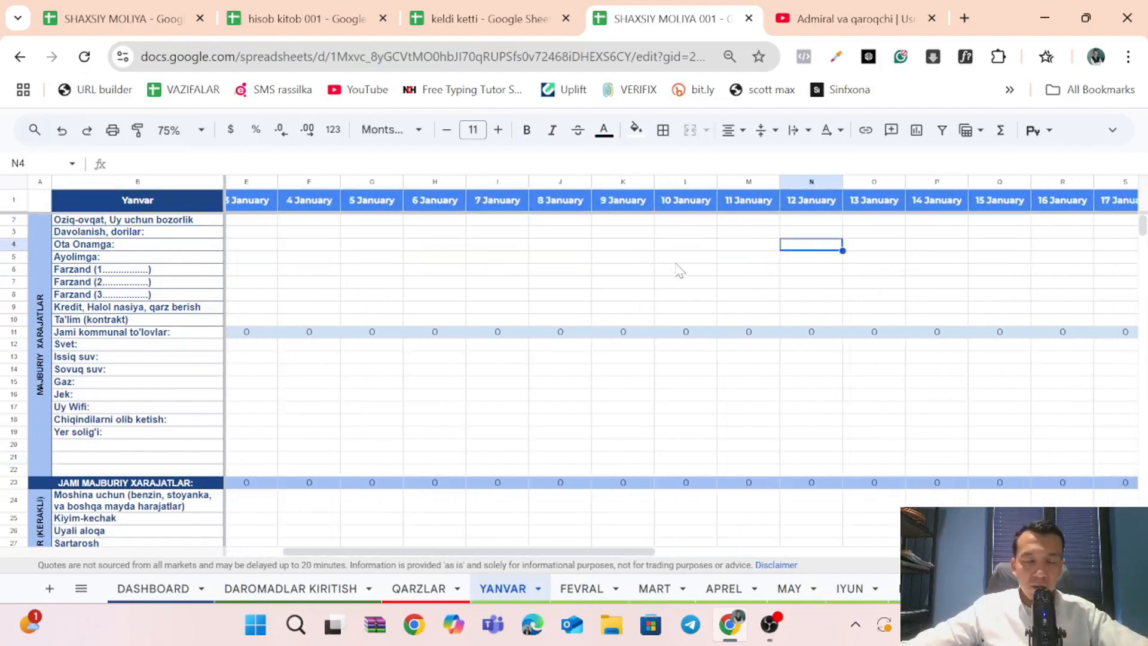
{"action": "scroll", "coordinate": [658, 274], "scroll_direction": "left", "scroll_amount": 2}
{"action": "left_click", "coordinate": [452, 248]}
{"action": "left_click", "coordinate": [568, 271]}
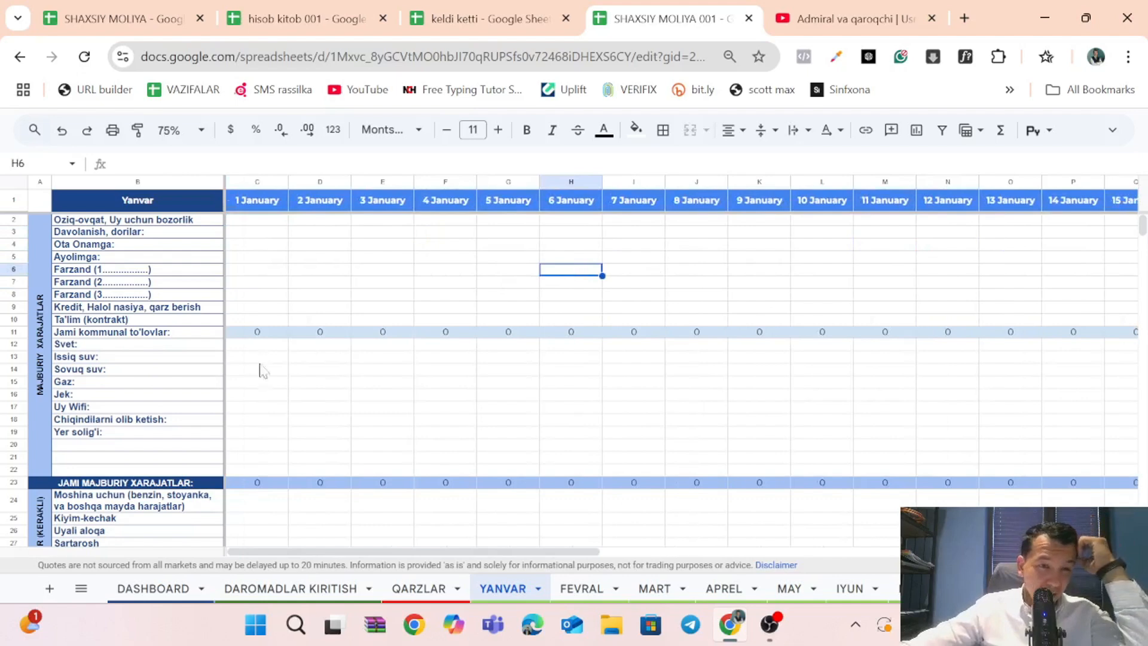
Go through the utility payment rows Sovuq suv, Gaz and Jek in the columns for 2 to 7 January.
{"action": "left_click", "coordinate": [180, 371]}
{"action": "left_click", "coordinate": [299, 383]}
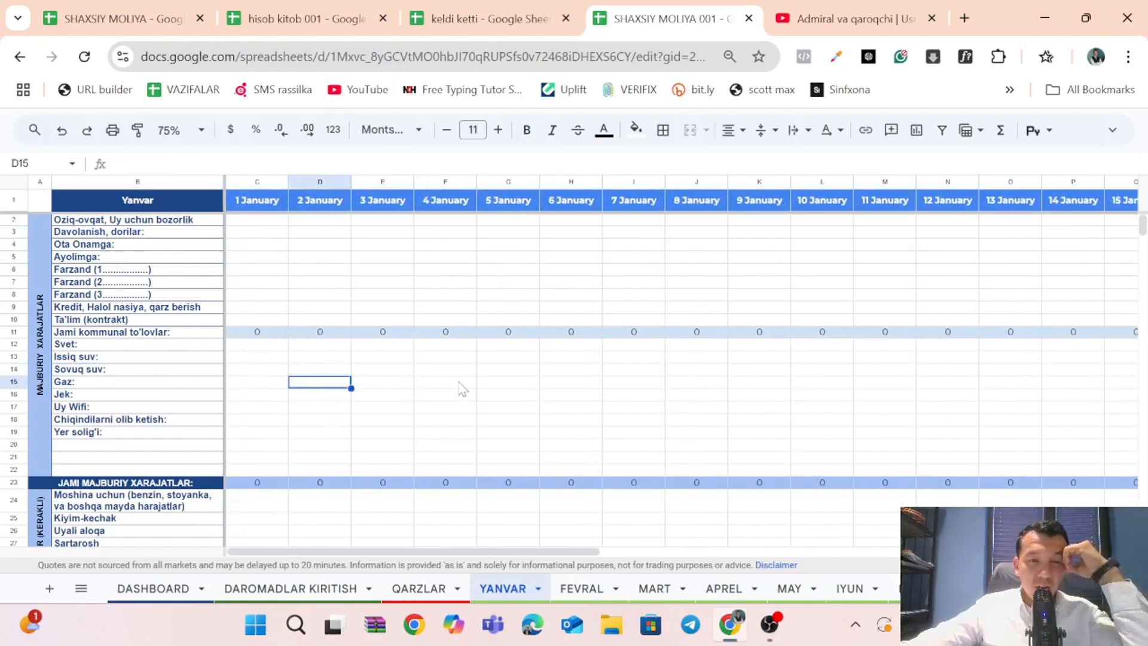
{"action": "left_click", "coordinate": [520, 392]}
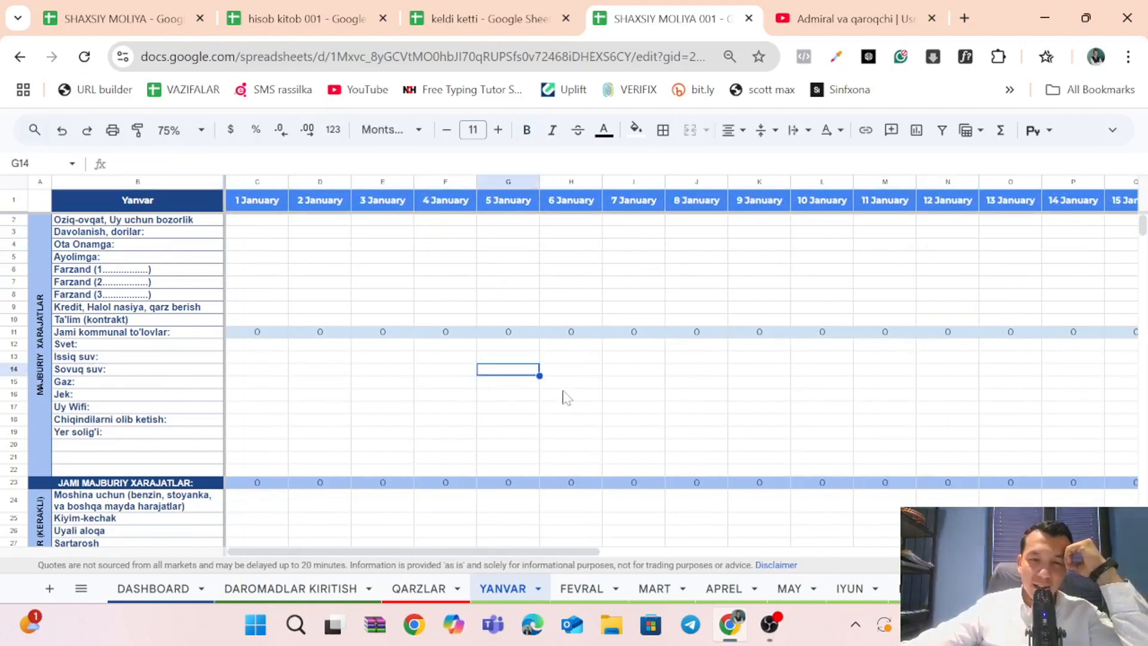
{"action": "left_click", "coordinate": [566, 397]}
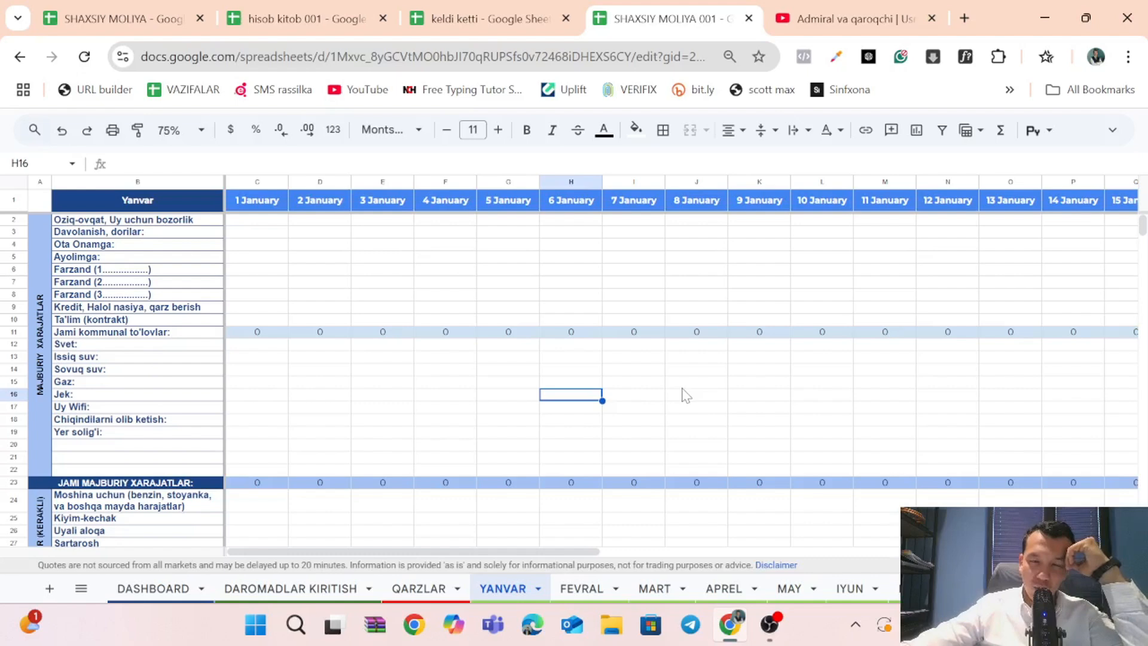
{"action": "left_click", "coordinate": [651, 392]}
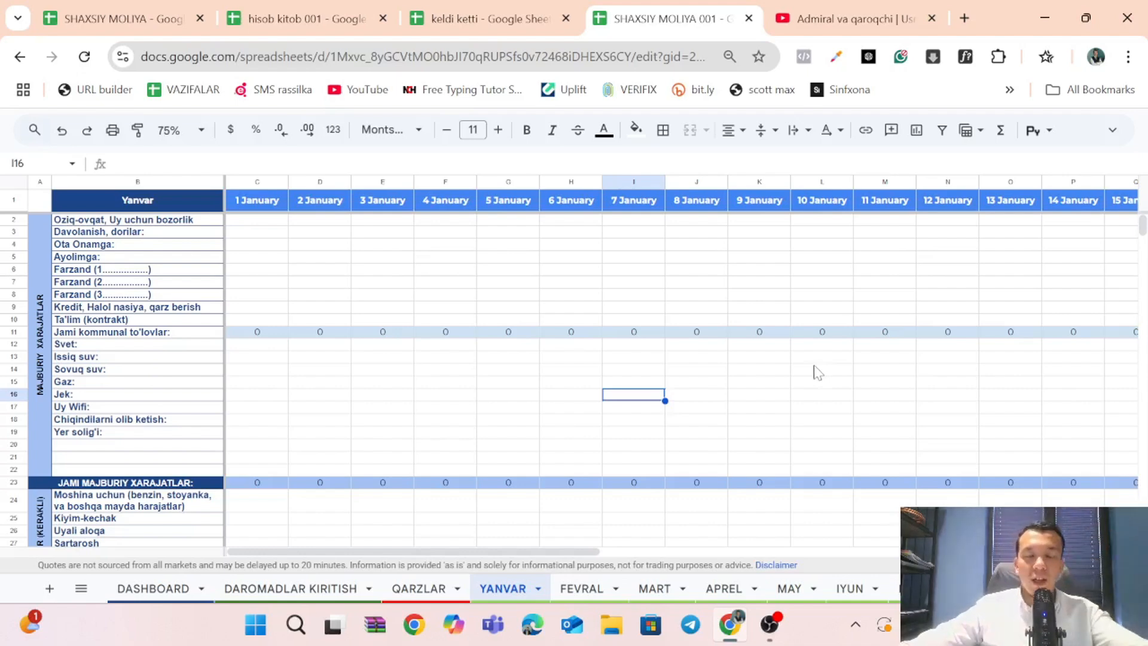
{"action": "left_click", "coordinate": [499, 375]}
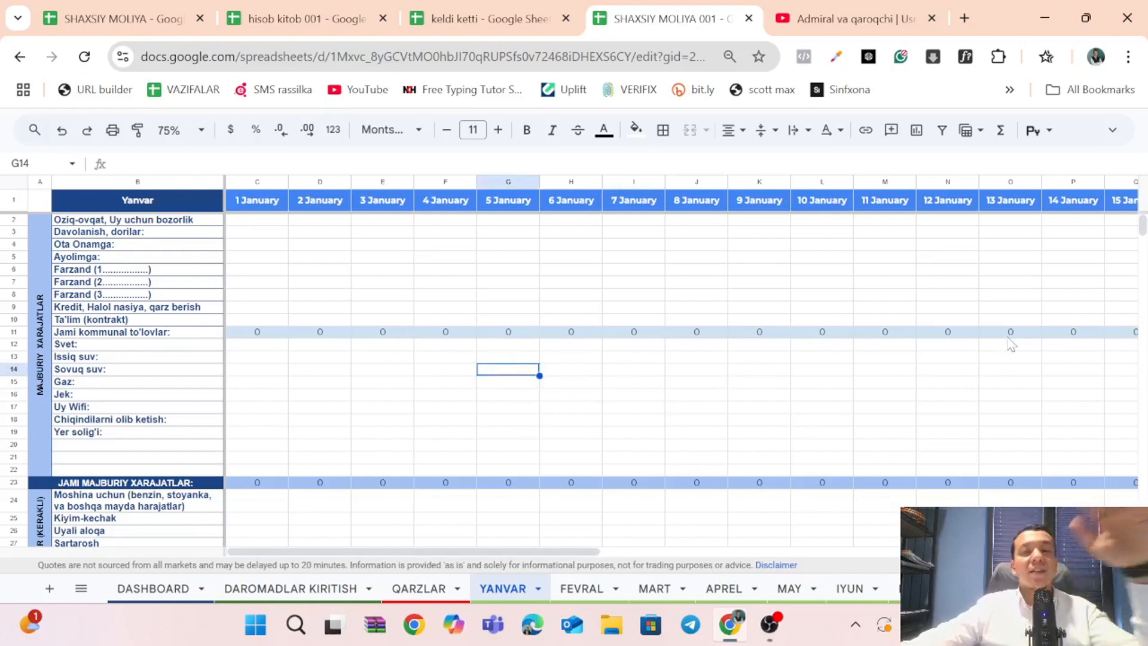
Set the 30 January amount for Davolanish, dorilar in AF3 to the formula =1000000+200000.
{"action": "scroll", "coordinate": [1011, 344], "scroll_direction": "right", "scroll_amount": 10}
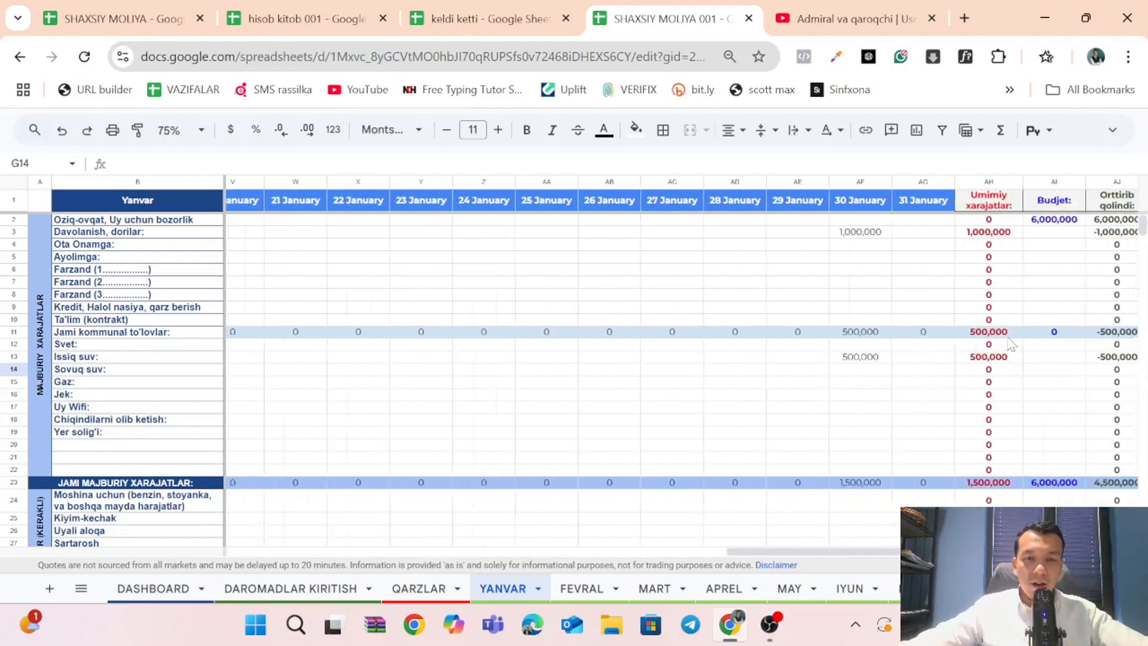
{"action": "left_click_drag", "start_coordinate": [843, 219], "coordinate": [856, 377]}
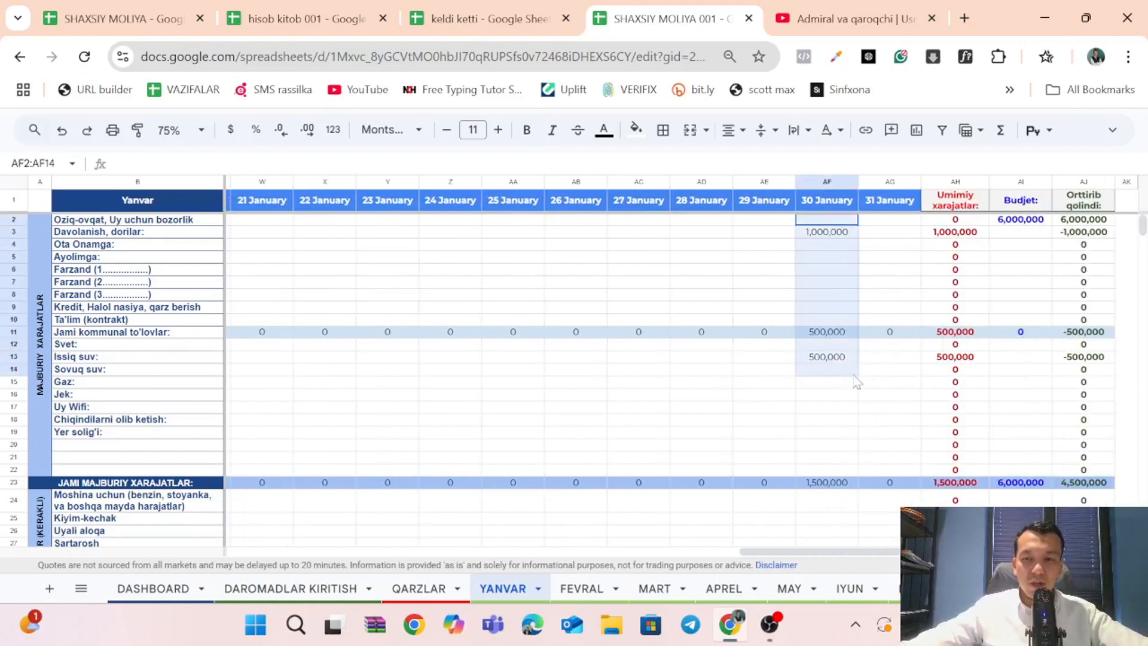
{"action": "left_click", "coordinate": [837, 259]}
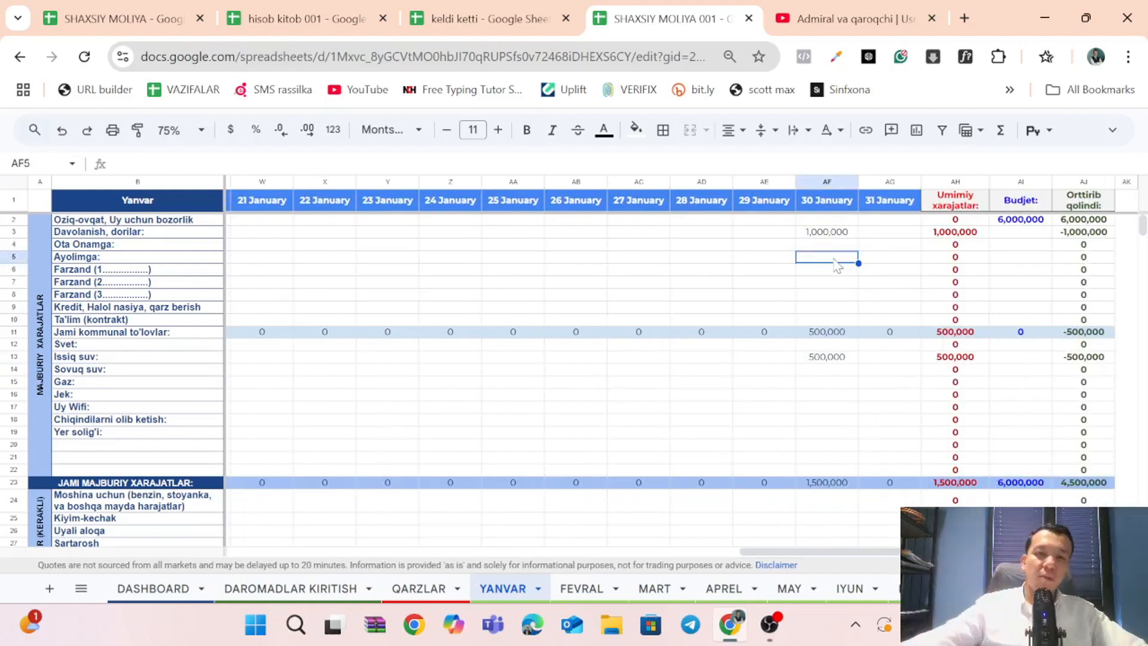
{"action": "left_click", "coordinate": [837, 233]}
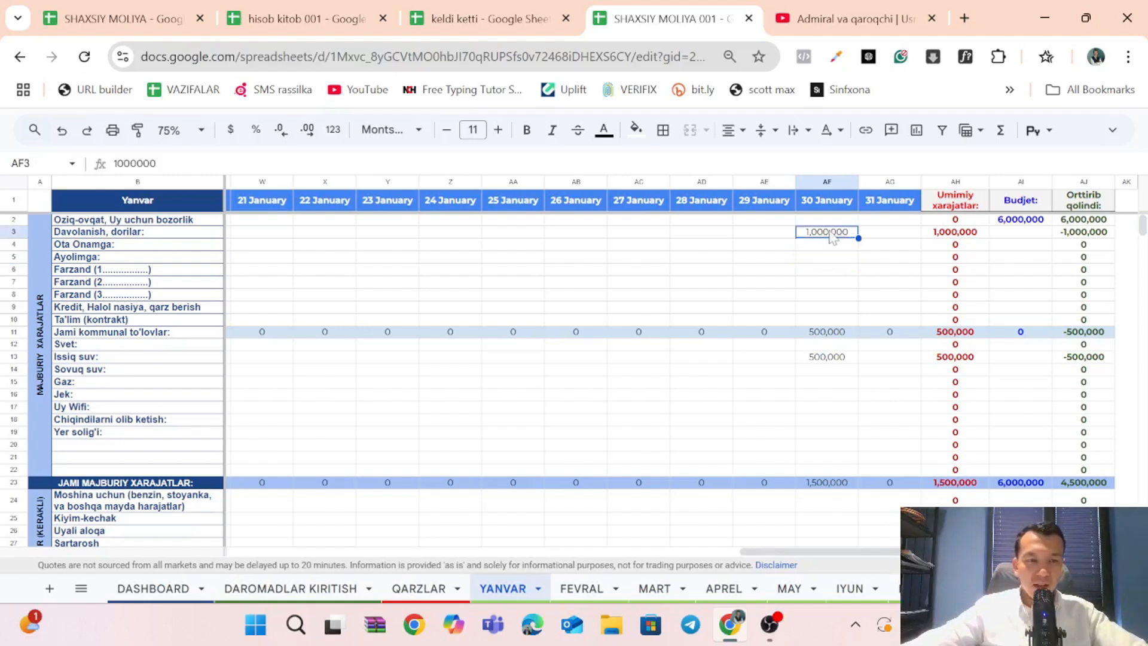
{"action": "key", "text": "Return"}
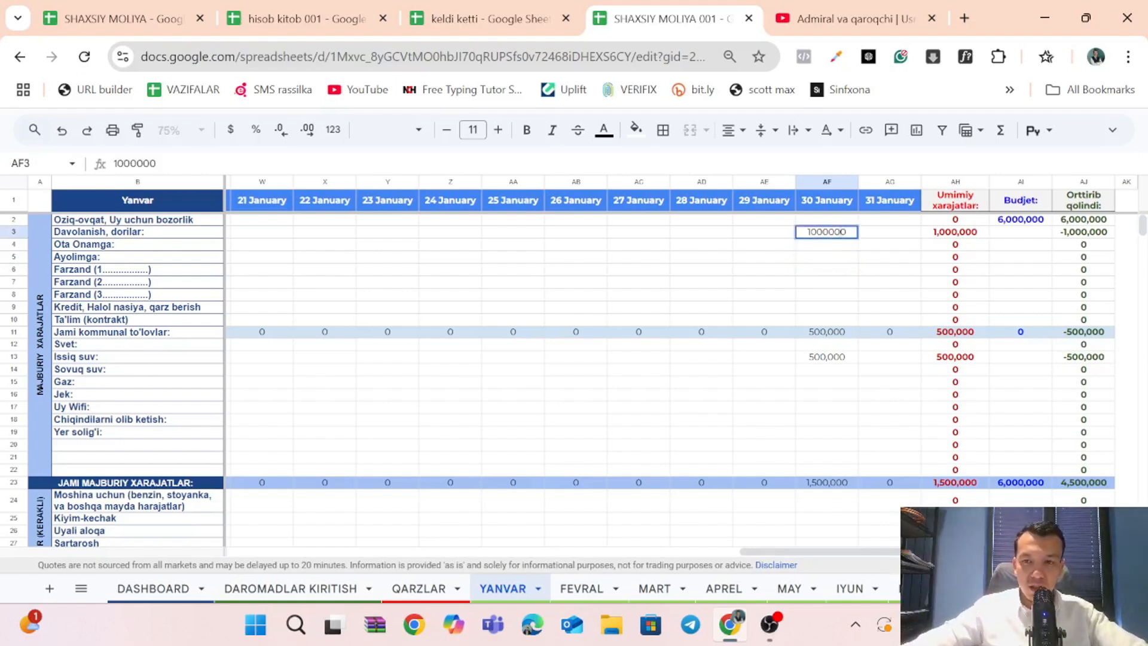
{"action": "key", "text": "Home"}
{"action": "type", "text": "="}
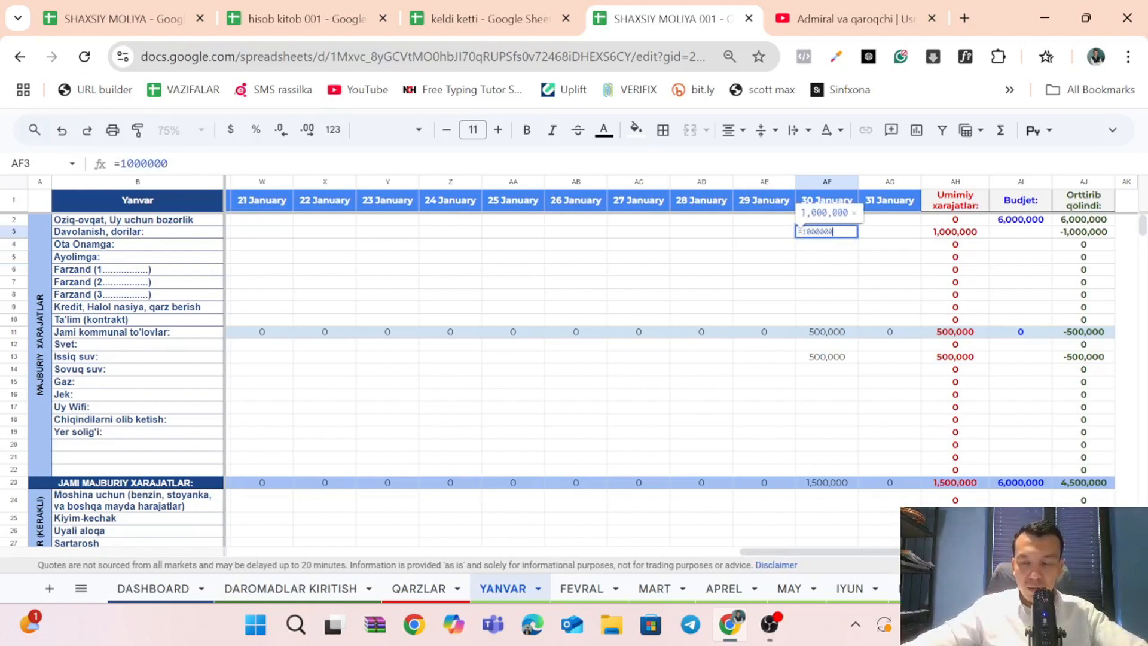
{"action": "type", "text": "+2000"}
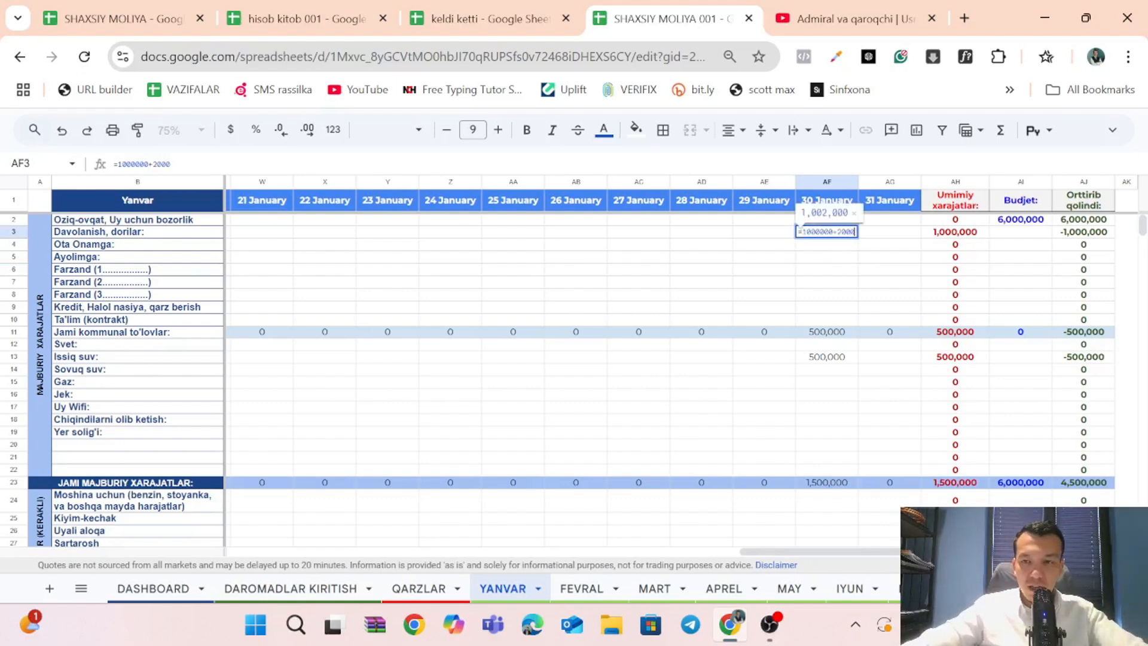
{"action": "type", "text": "00"}
{"action": "key", "text": "Return"}
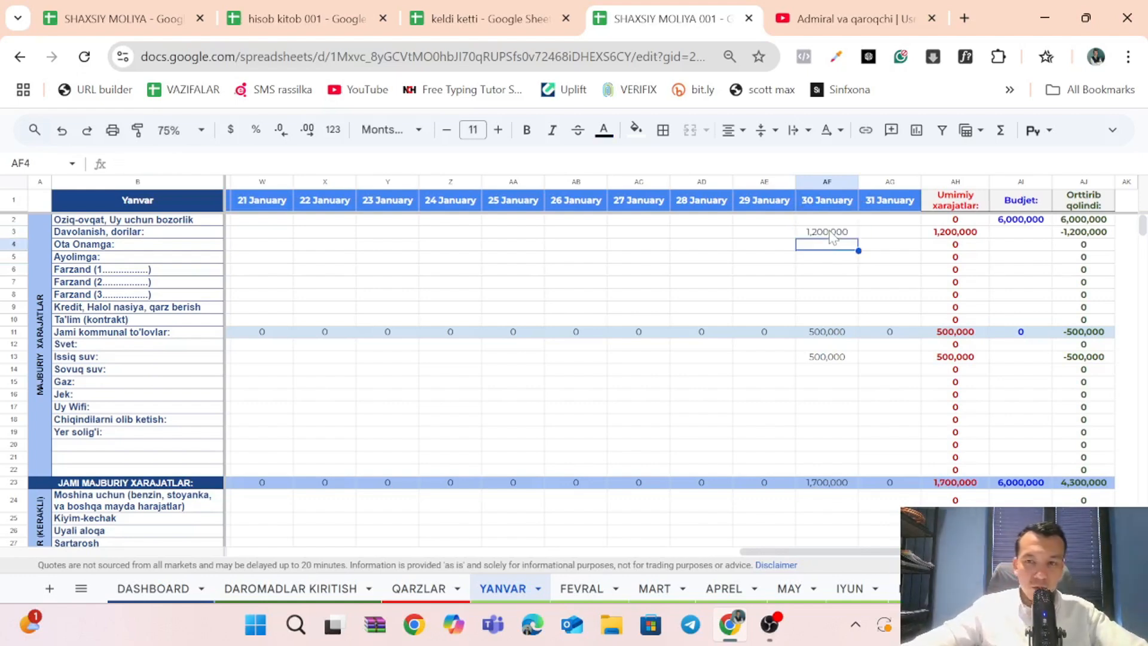
Add a further 50000 to the sum formula in AF3 and select the cell to check it.
{"action": "double_click", "coordinate": [830, 233]}
{"action": "type", "text": "+"}
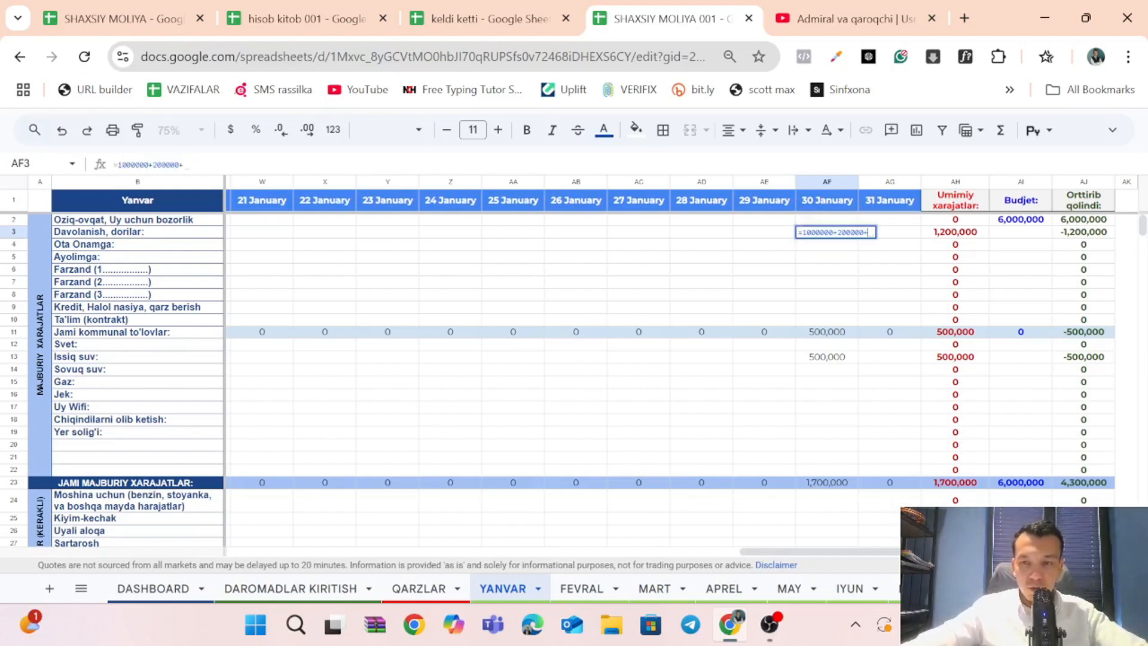
{"action": "type", "text": "50000"}
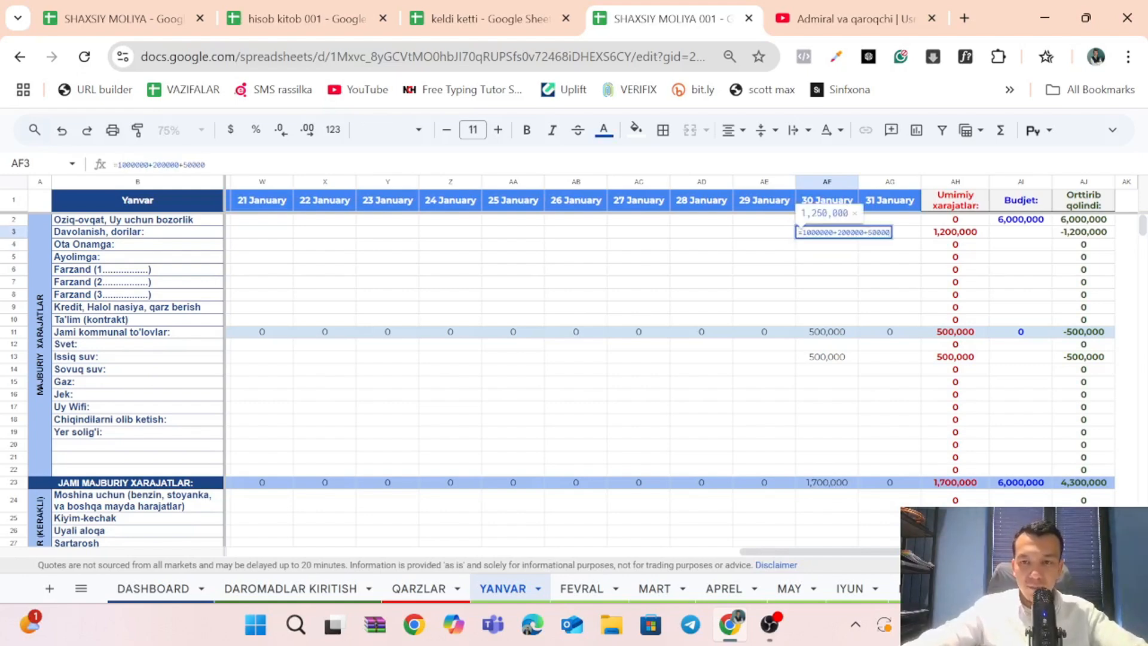
{"action": "key", "text": "Return"}
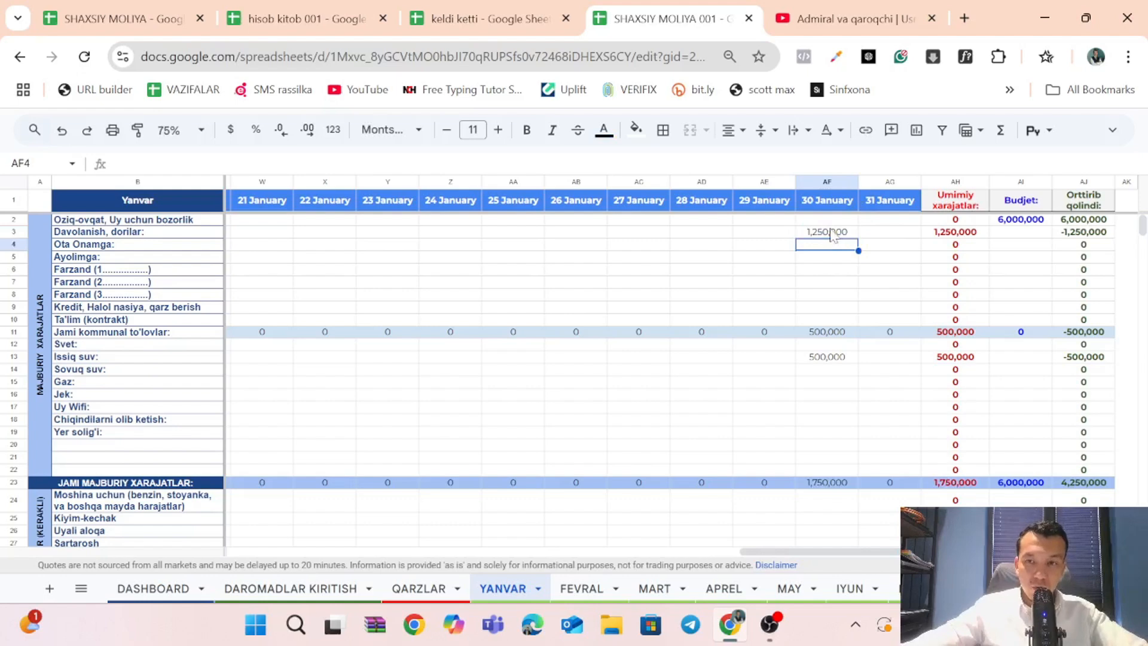
{"action": "left_click", "coordinate": [833, 234]}
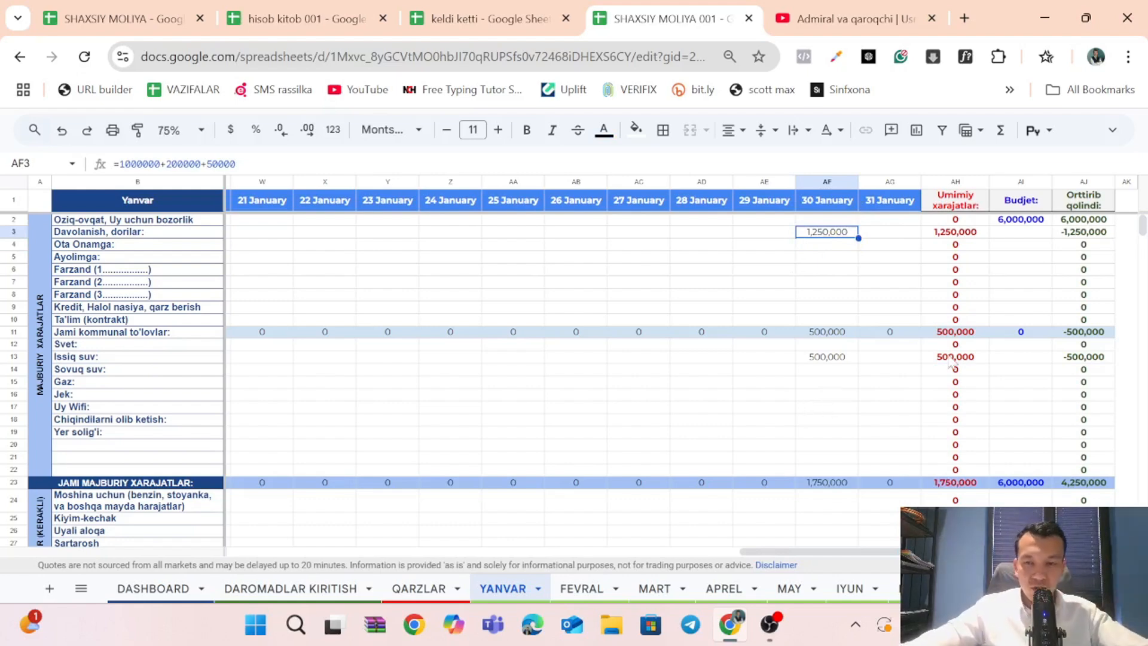
Review the January daily entry cells from the start of the month through the 30 January entries in AF3:AF10 and AF14:AF18.
{"action": "scroll", "coordinate": [694, 329], "scroll_direction": "left", "scroll_amount": 5}
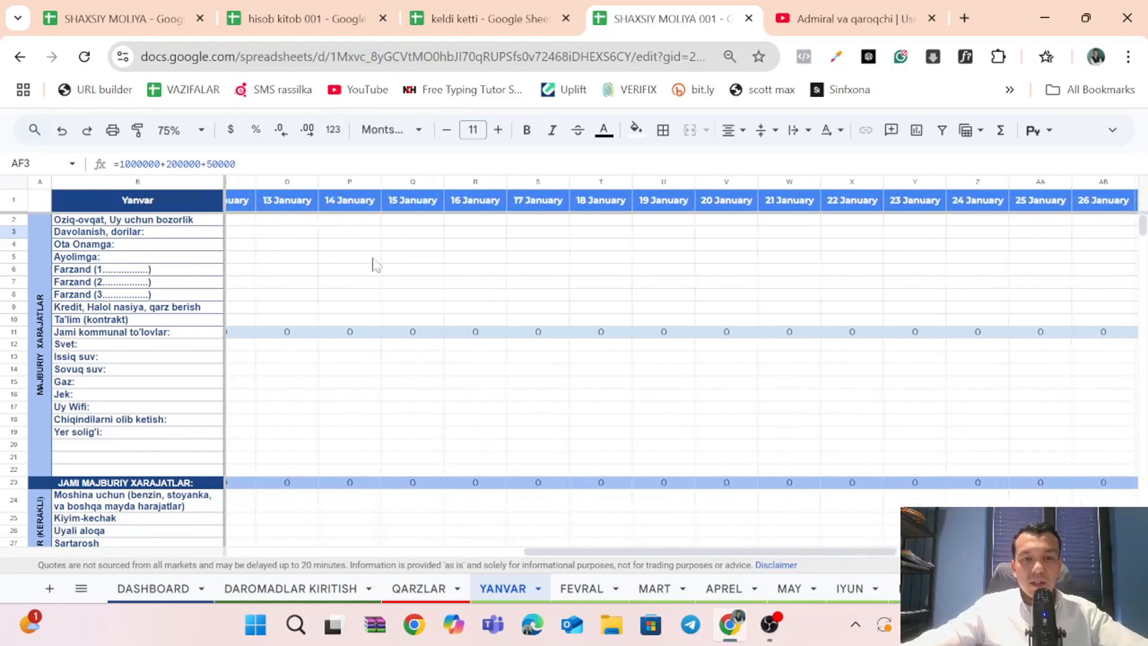
{"action": "scroll", "coordinate": [290, 247], "scroll_direction": "left", "scroll_amount": 5}
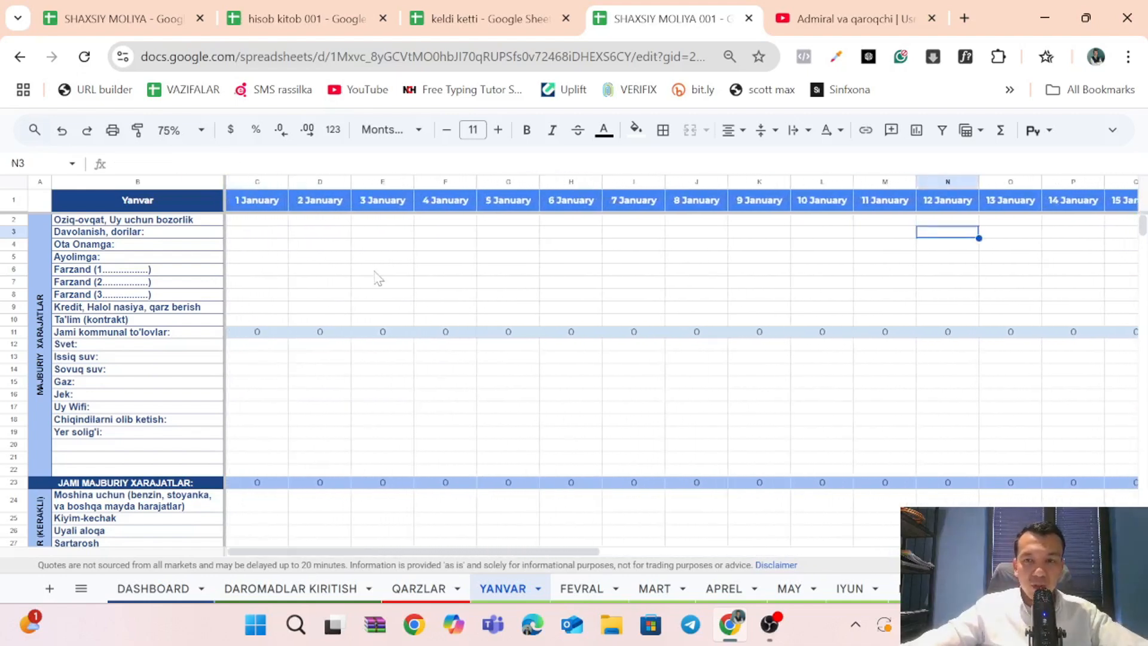
{"action": "left_click", "coordinate": [374, 272]}
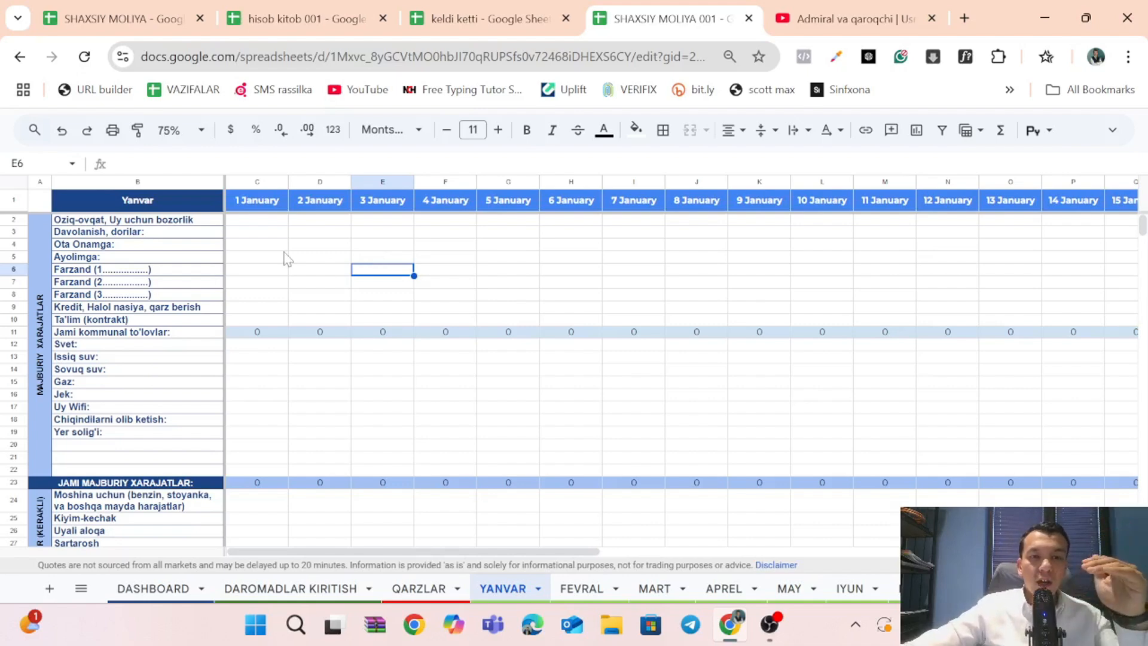
{"action": "left_click", "coordinate": [272, 233]}
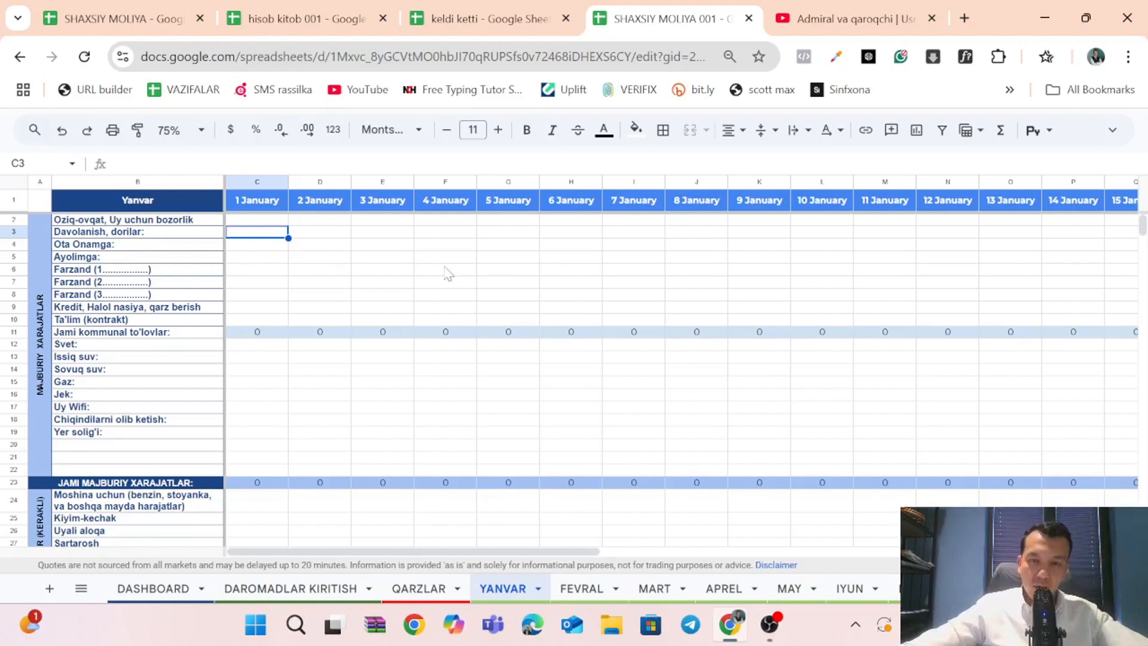
{"action": "left_click_drag", "start_coordinate": [446, 260], "coordinate": [450, 267]}
{"action": "scroll", "coordinate": [585, 282], "scroll_direction": "right", "scroll_amount": 6}
{"action": "left_click", "coordinate": [634, 259]}
{"action": "scroll", "coordinate": [638, 259], "scroll_direction": "right", "scroll_amount": 7}
{"action": "scroll", "coordinate": [641, 263], "scroll_direction": "right", "scroll_amount": 5}
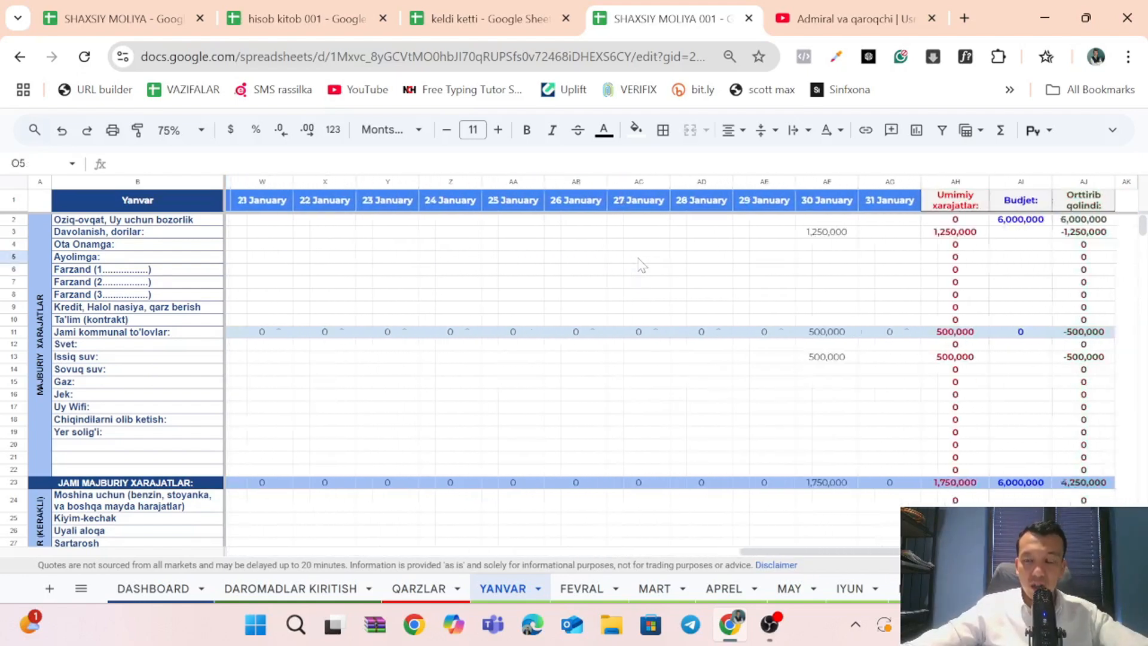
{"action": "left_click_drag", "start_coordinate": [849, 233], "coordinate": [845, 323]}
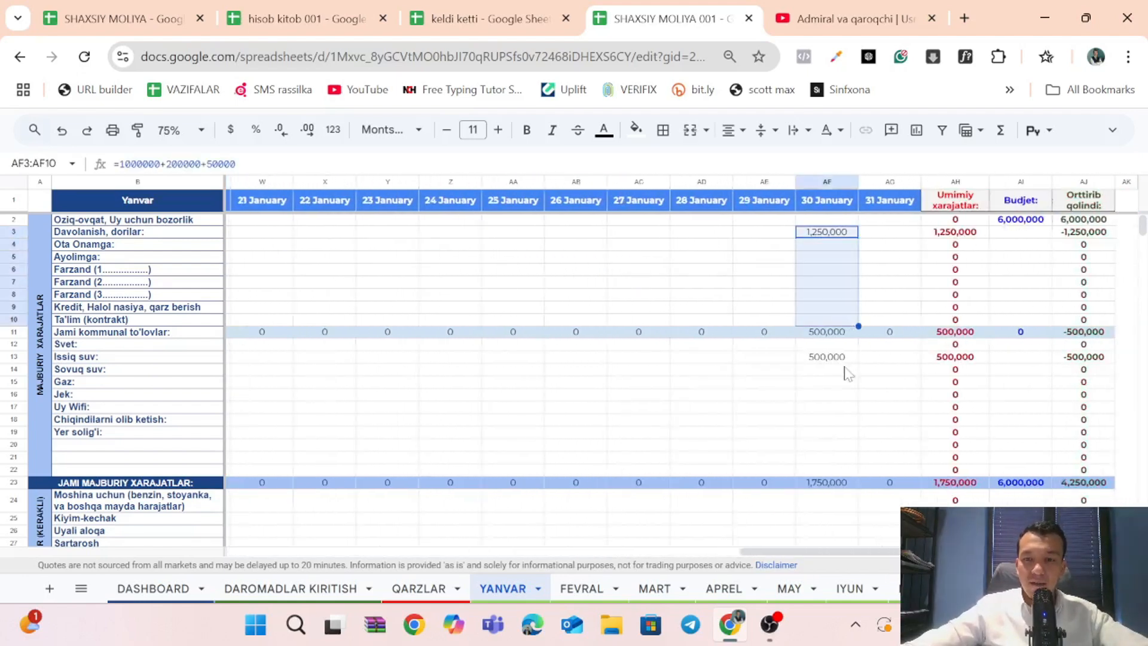
{"action": "left_click_drag", "start_coordinate": [846, 369], "coordinate": [843, 422]}
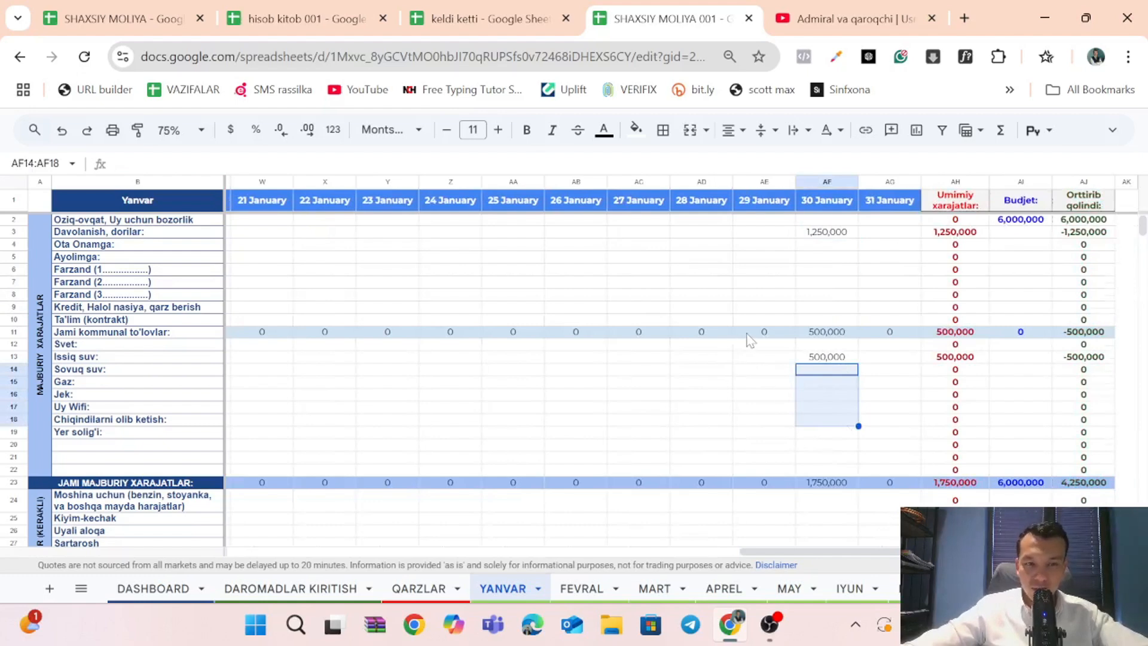
{"action": "scroll", "coordinate": [748, 337], "scroll_direction": "down", "scroll_amount": 1}
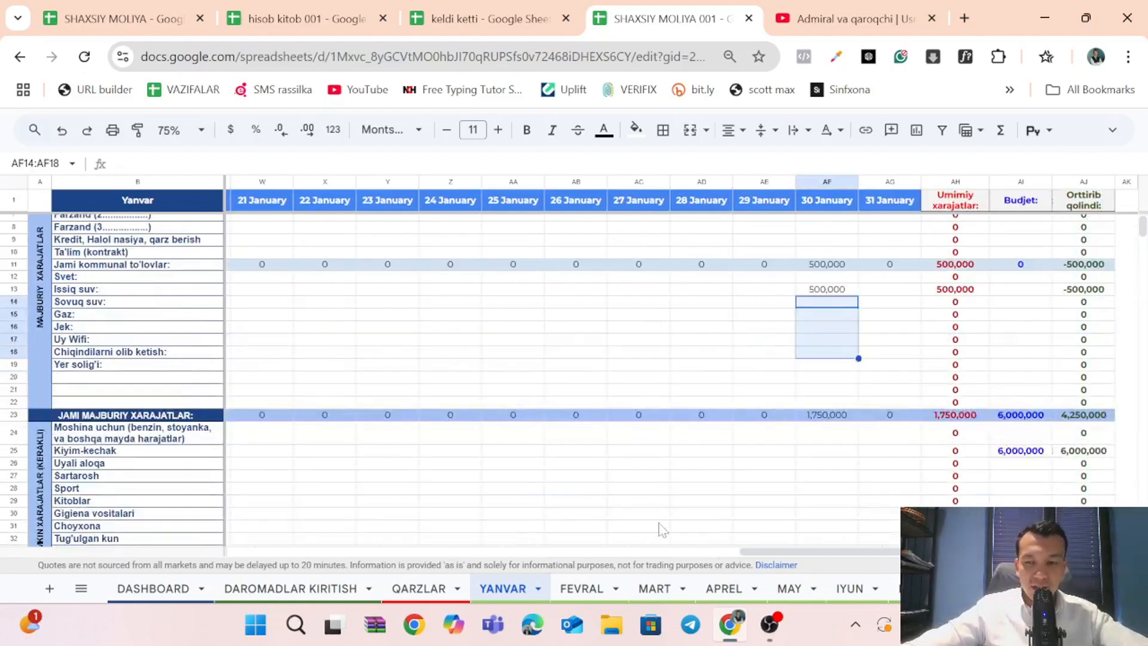
{"action": "scroll", "coordinate": [705, 589], "scroll_direction": "down", "scroll_amount": 3}
{"action": "scroll", "coordinate": [706, 589], "scroll_direction": "up", "scroll_amount": 3}
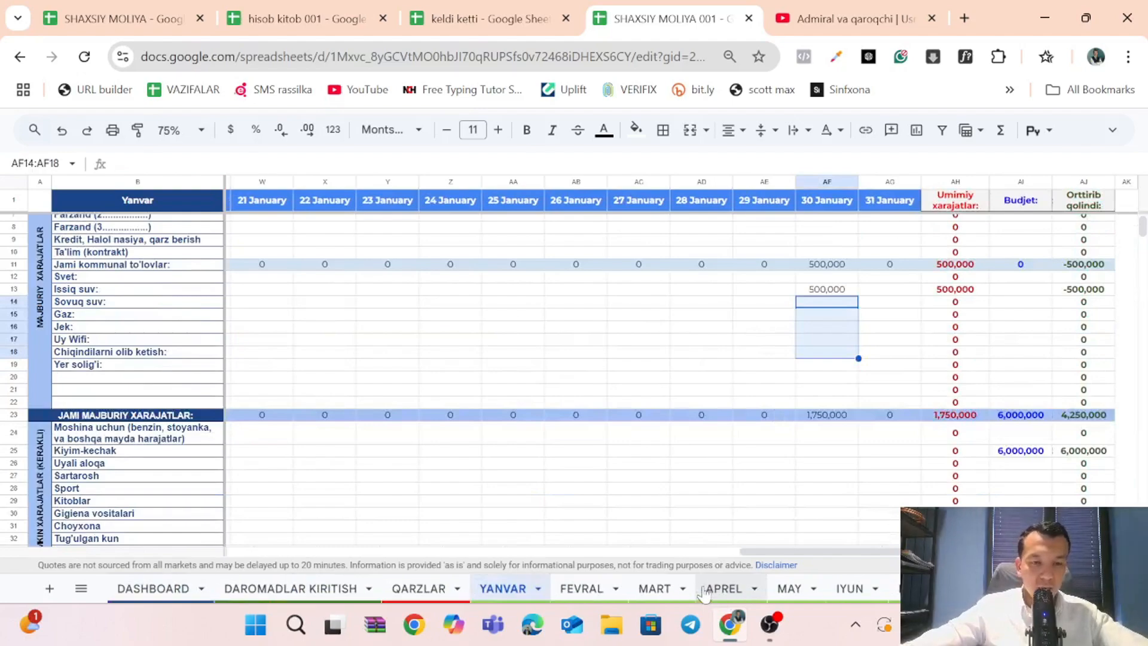
Open the DASHBOARD sheet, show the hidden menus and view the Make a copy option and the file's title.
{"action": "left_click", "coordinate": [120, 589]}
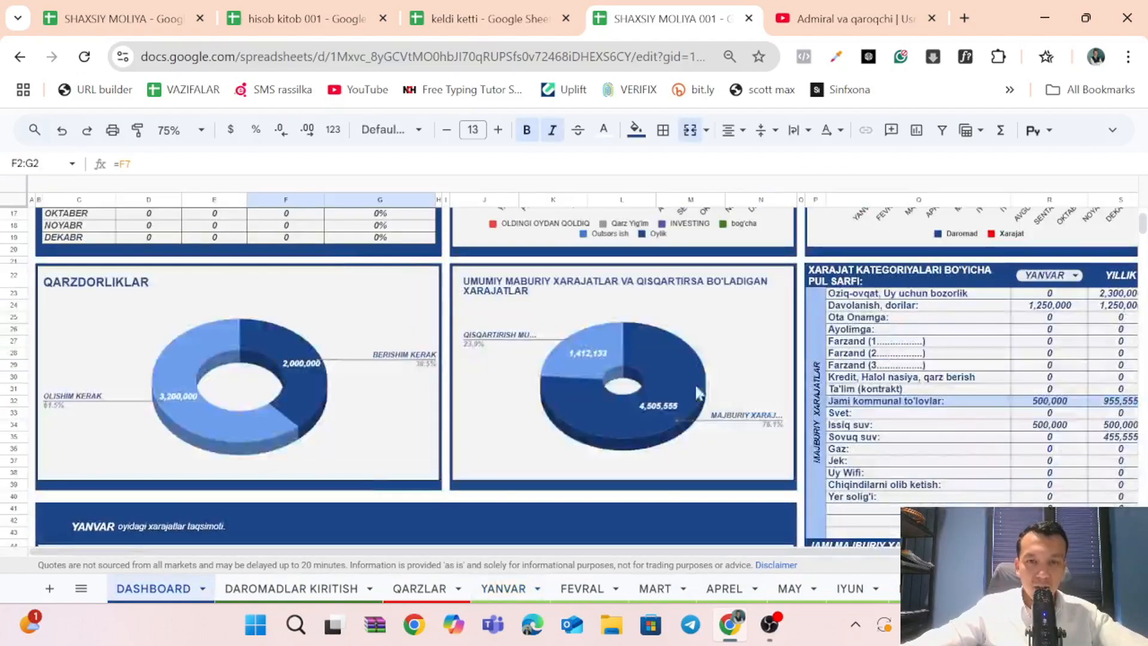
{"action": "scroll", "coordinate": [758, 379], "scroll_direction": "up", "scroll_amount": 5}
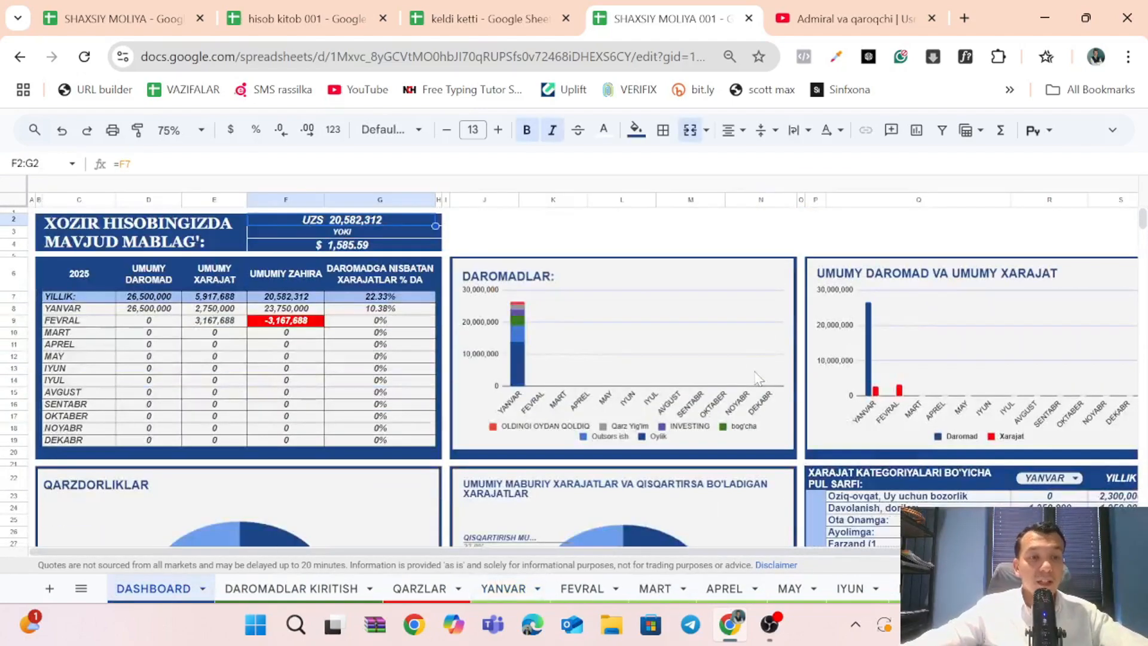
{"action": "left_click", "coordinate": [1112, 130]}
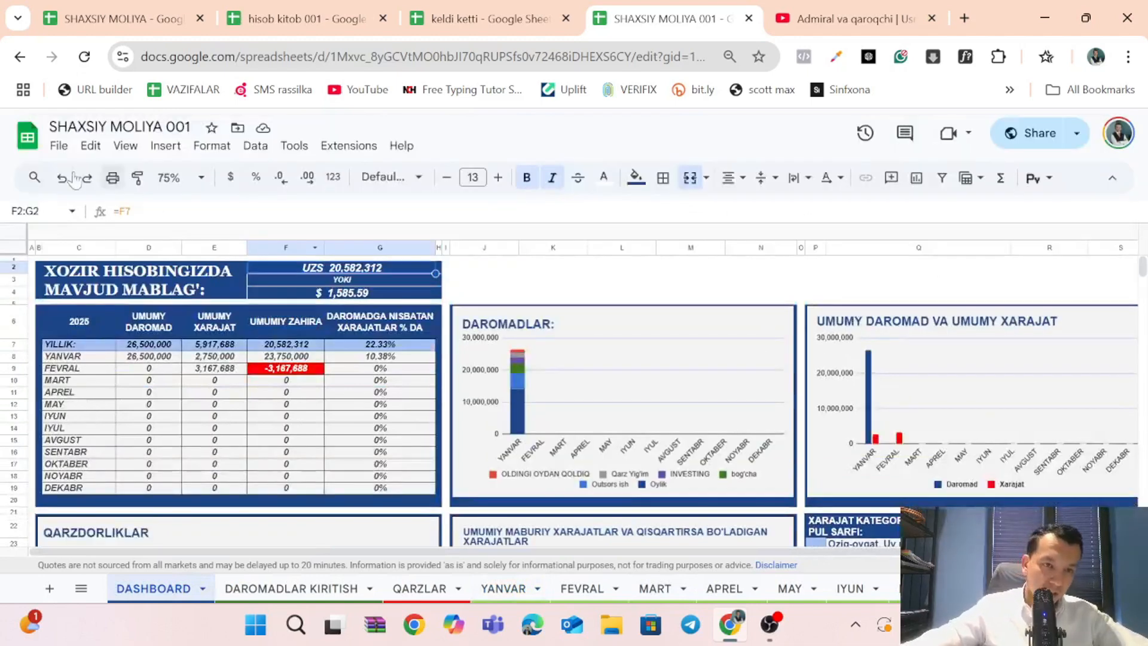
{"action": "left_click", "coordinate": [58, 146]}
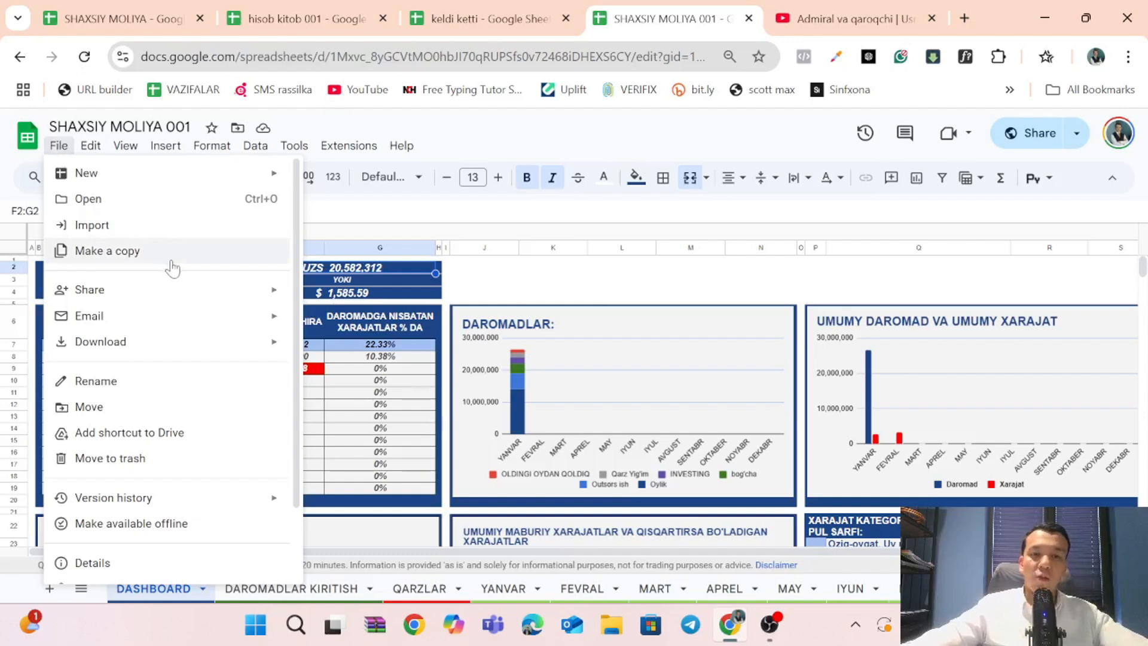
{"action": "left_click", "coordinate": [583, 272]}
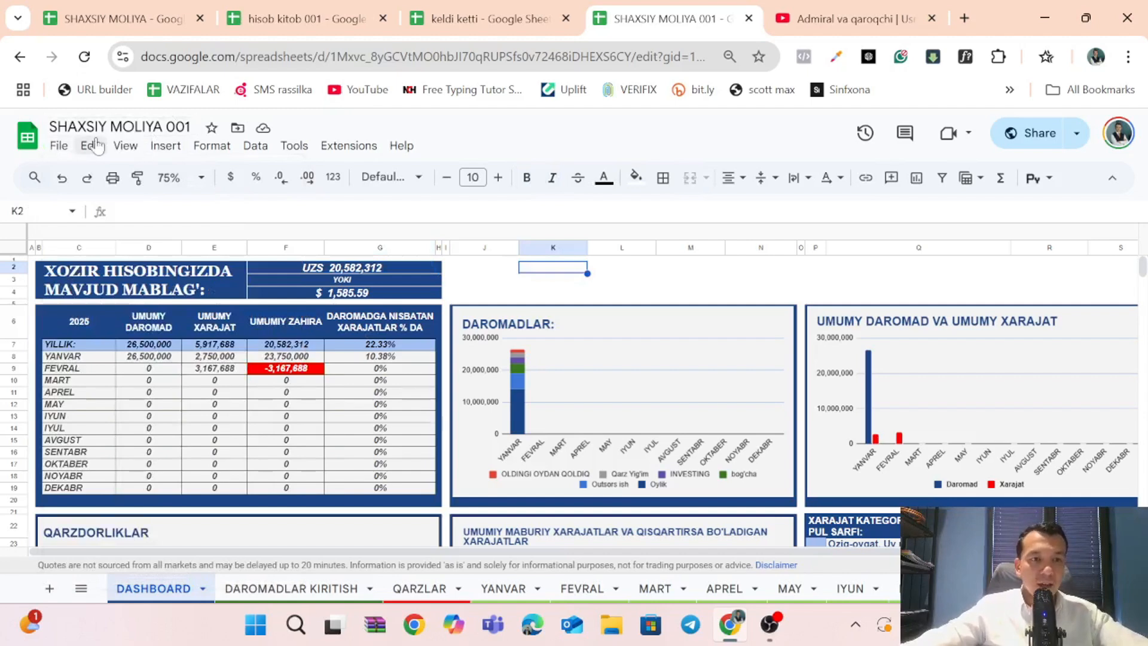
{"action": "double_click", "coordinate": [177, 126]}
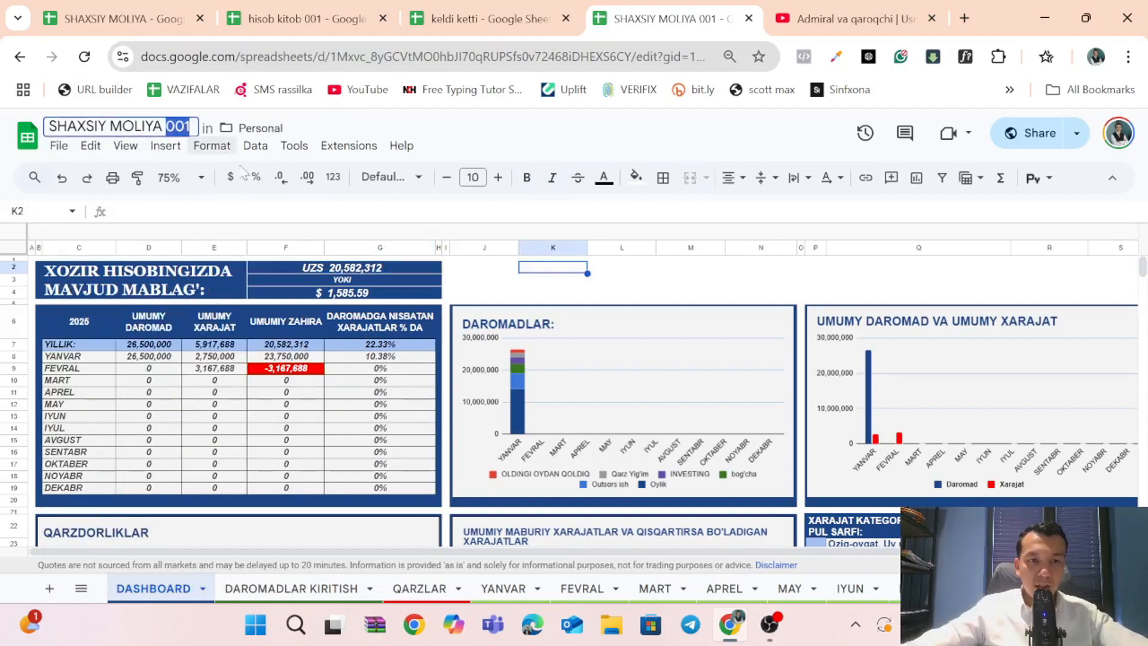
{"action": "left_click", "coordinate": [591, 293]}
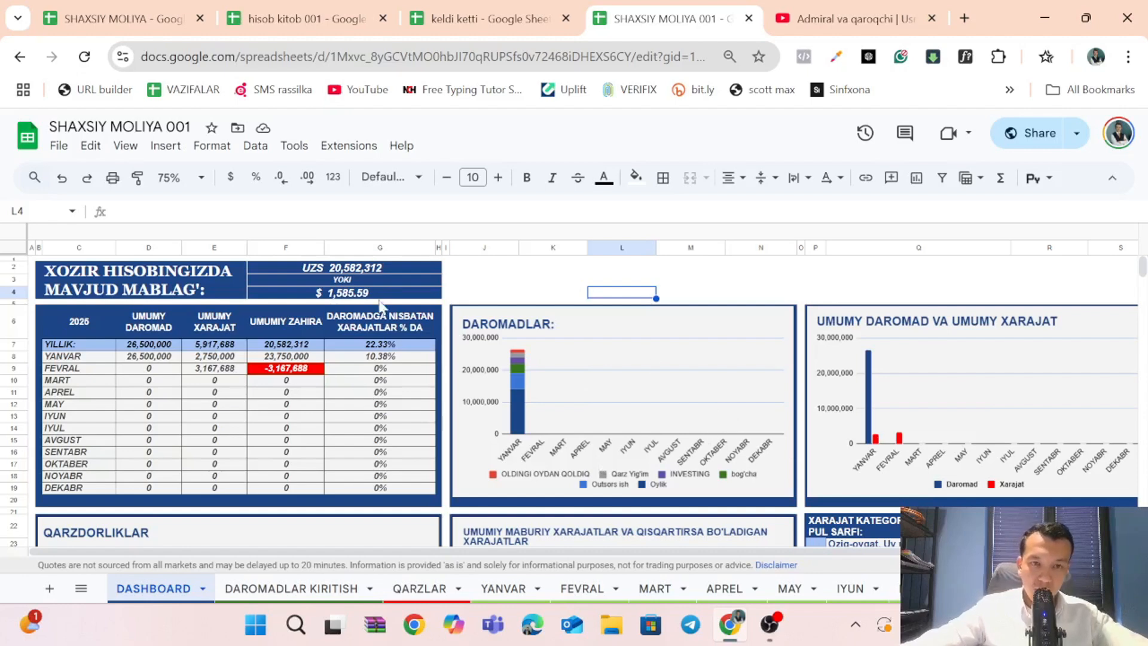
Inspect the USD to UZS exchange rate formula in F1 of the DASHBOARD and enlarge the formula bar.
{"action": "left_click", "coordinate": [338, 261]}
{"action": "left_click", "coordinate": [293, 259]}
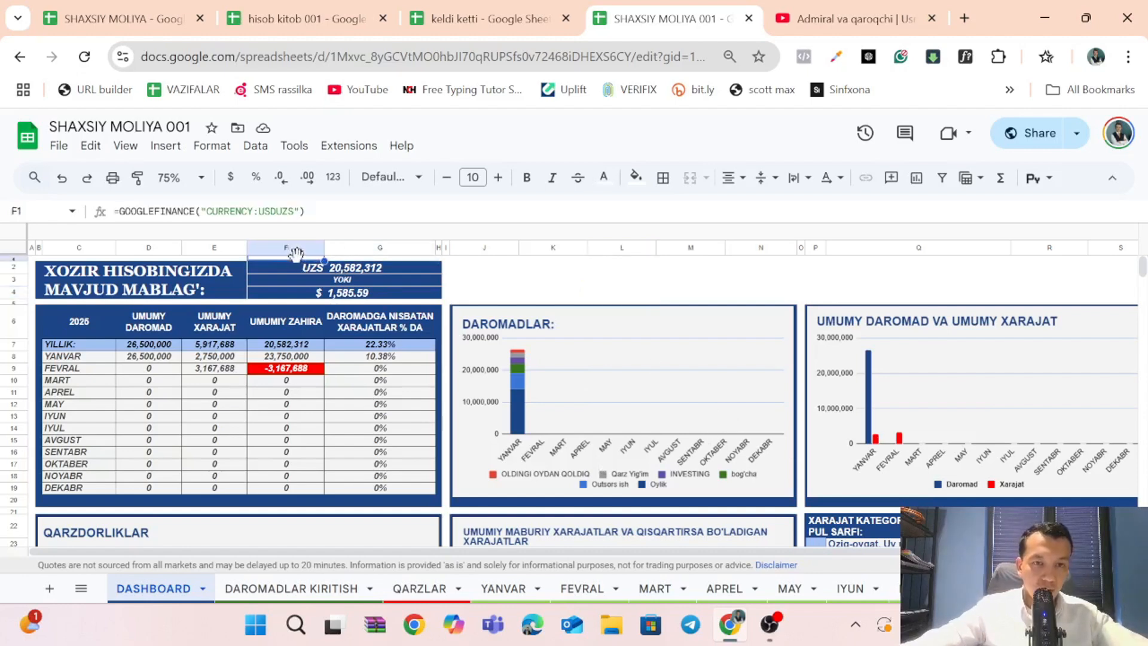
{"action": "left_click_drag", "start_coordinate": [170, 223], "coordinate": [171, 237]}
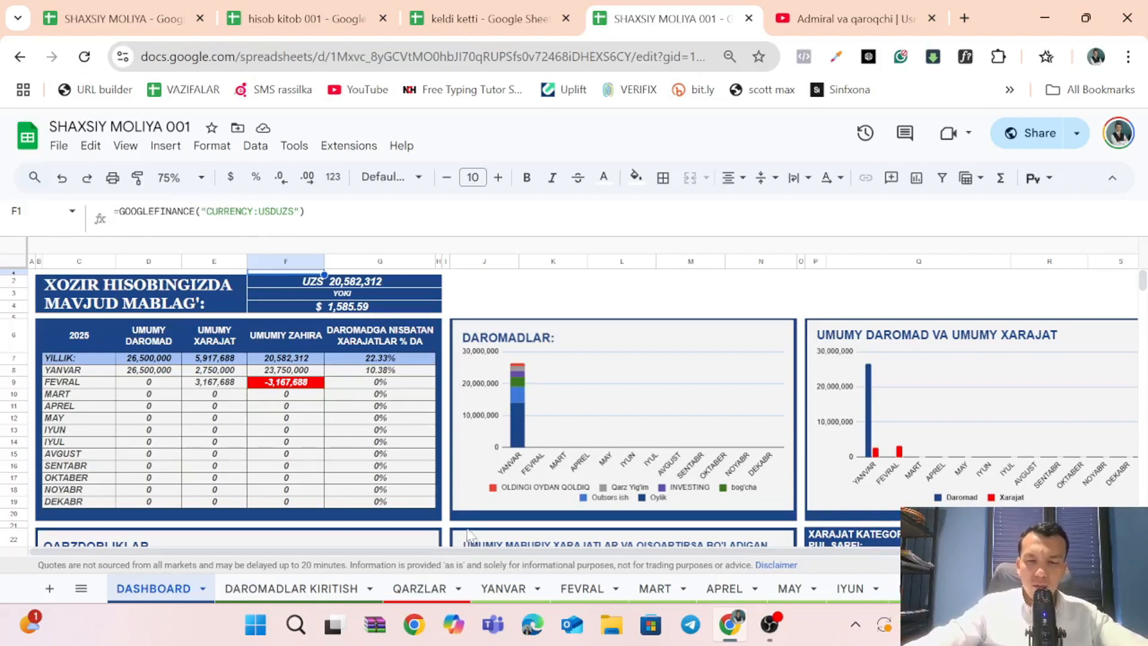
Open the QARZLAR sheet and inspect the USD to UZS rate formula in J1 and its label in I1.
{"action": "left_click", "coordinate": [397, 597]}
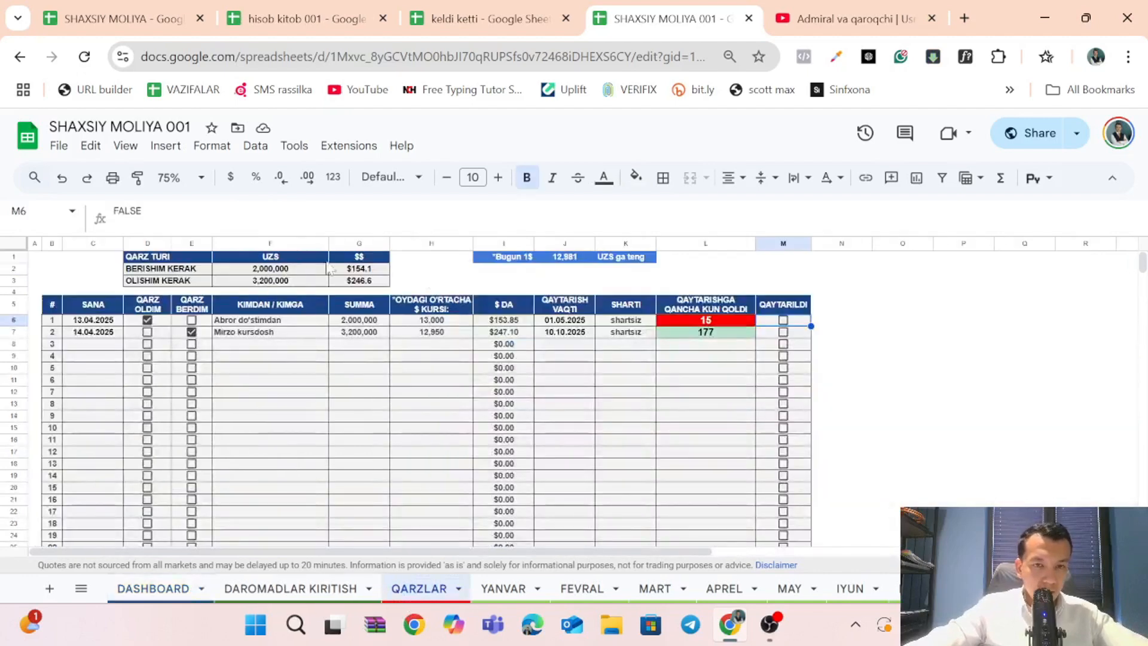
{"action": "left_click", "coordinate": [566, 258]}
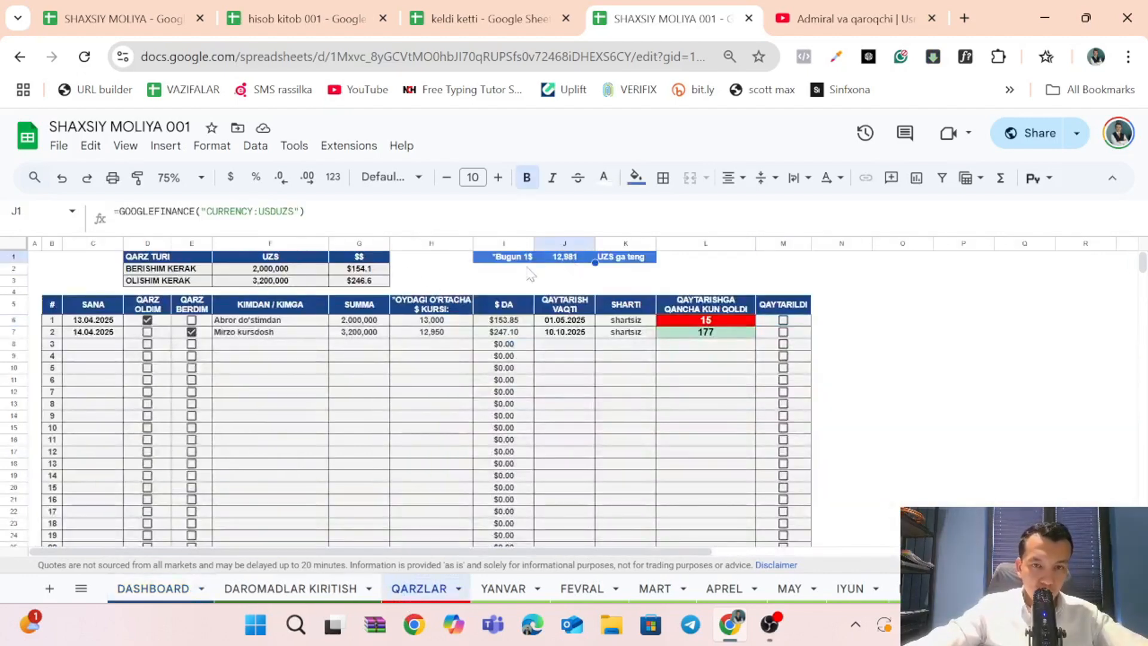
{"action": "left_click", "coordinate": [510, 258]}
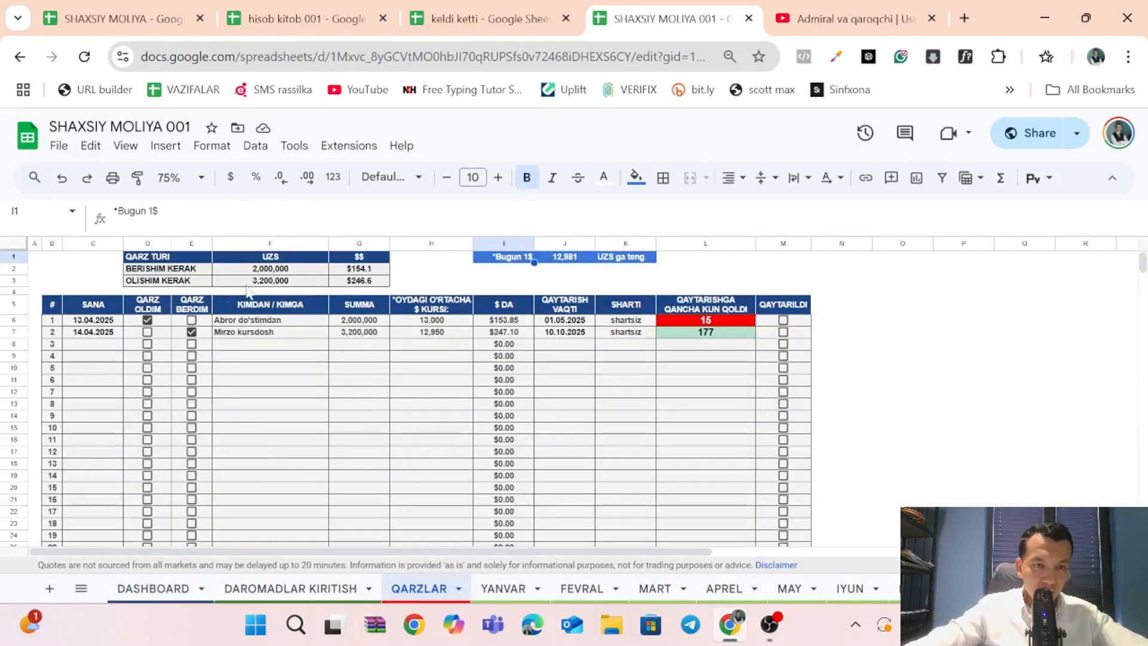
Inspect the TODAY formula in cell C1 of QARZLAR, enlarging the formula bar to show it.
{"action": "left_click", "coordinate": [100, 258]}
{"action": "left_click_drag", "start_coordinate": [127, 235], "coordinate": [134, 259]}
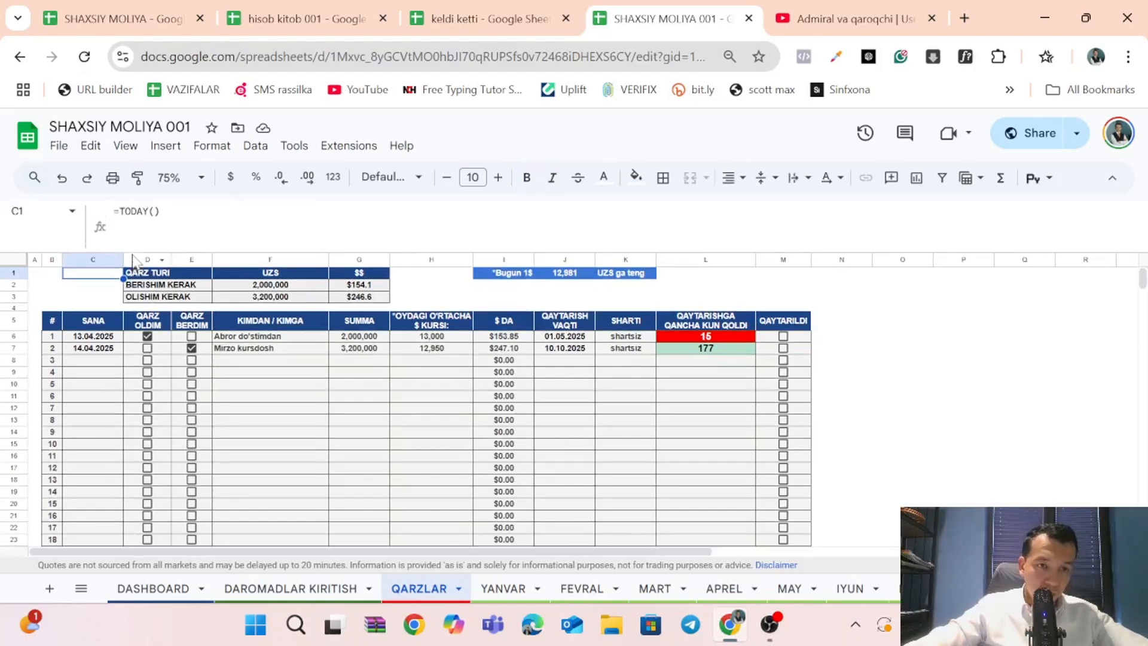
{"action": "double_click", "coordinate": [112, 273]}
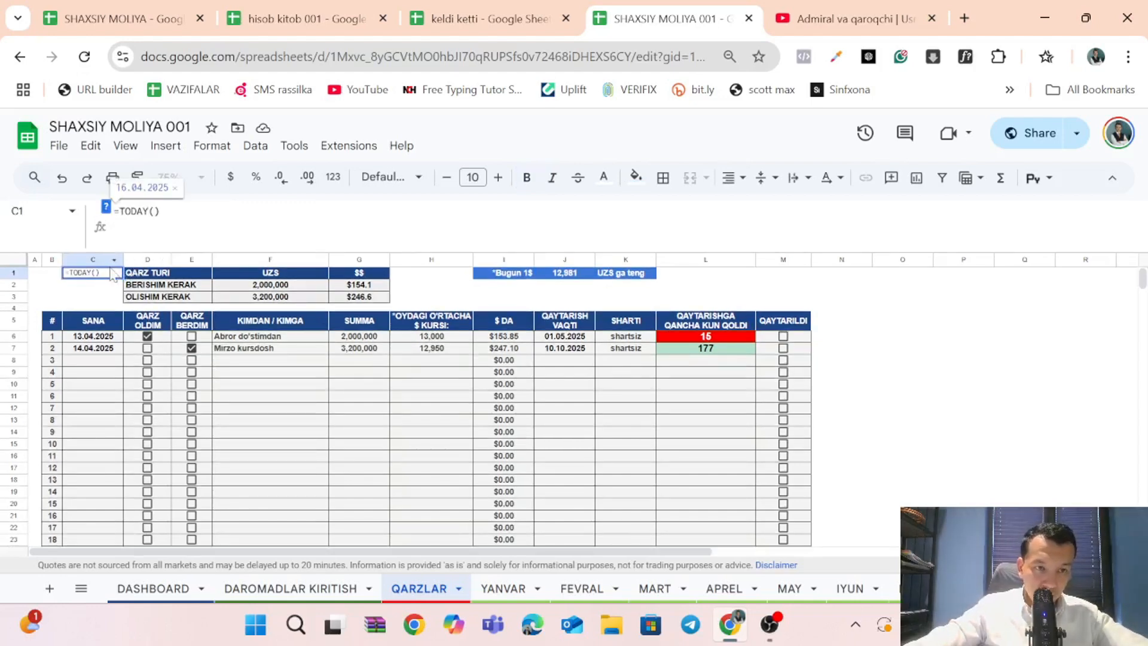
{"action": "key", "text": "Return"}
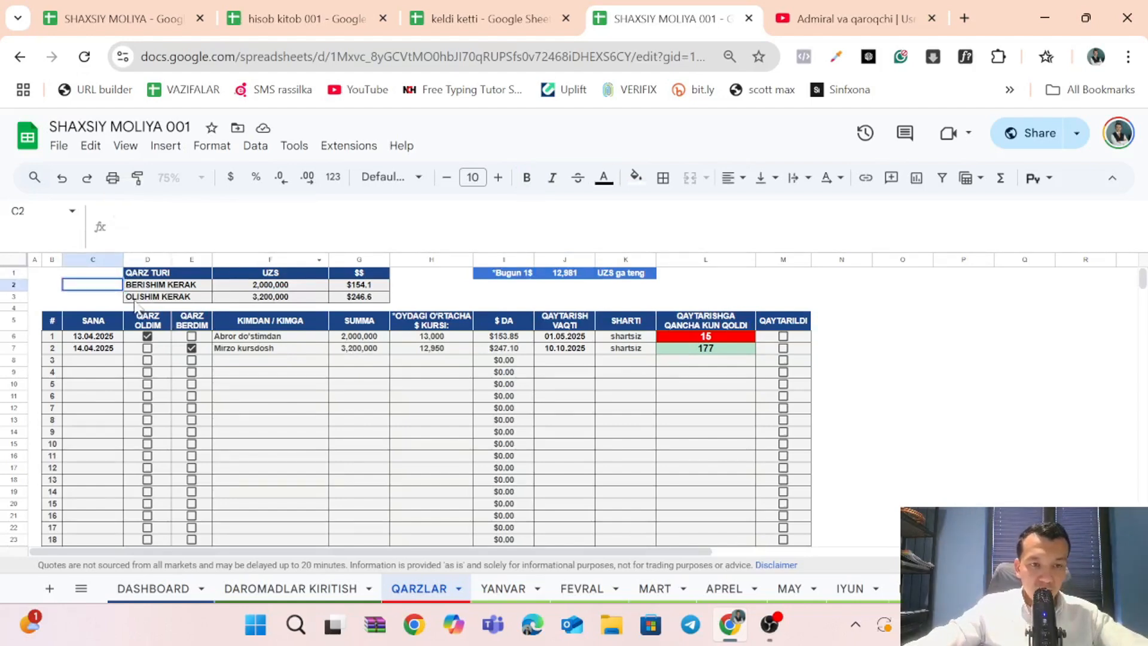
{"action": "left_click", "coordinate": [110, 277]}
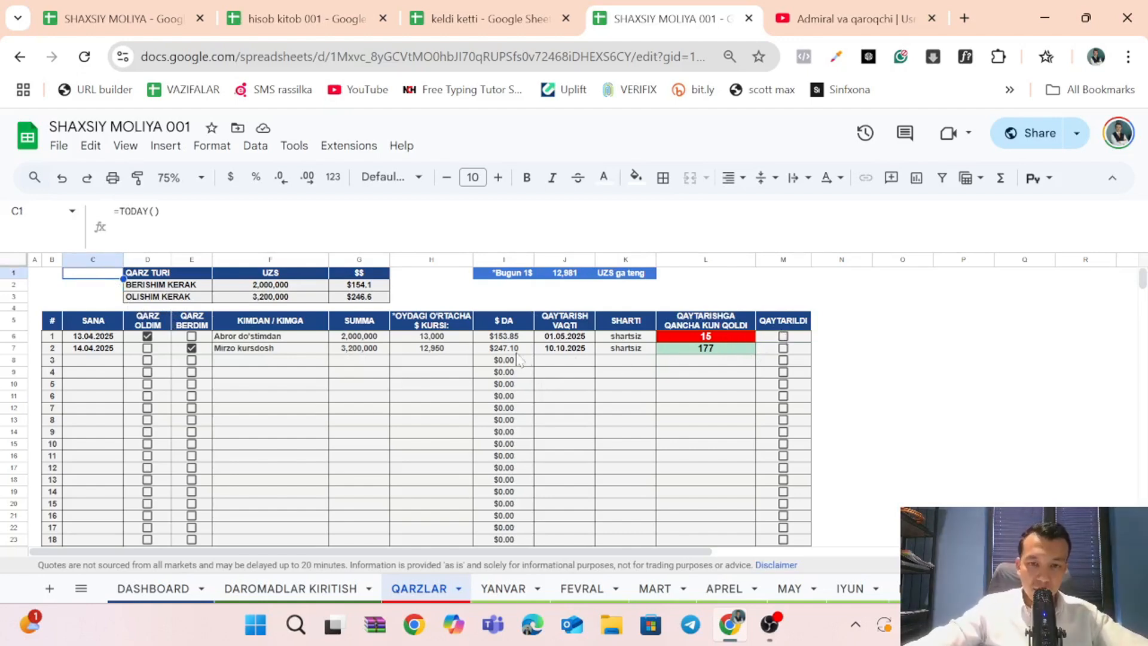
Inspect the days-until-repayment formulas in L6, L13, L18 and L9, and shrink the formula bar back to one line.
{"action": "double_click", "coordinate": [664, 340]}
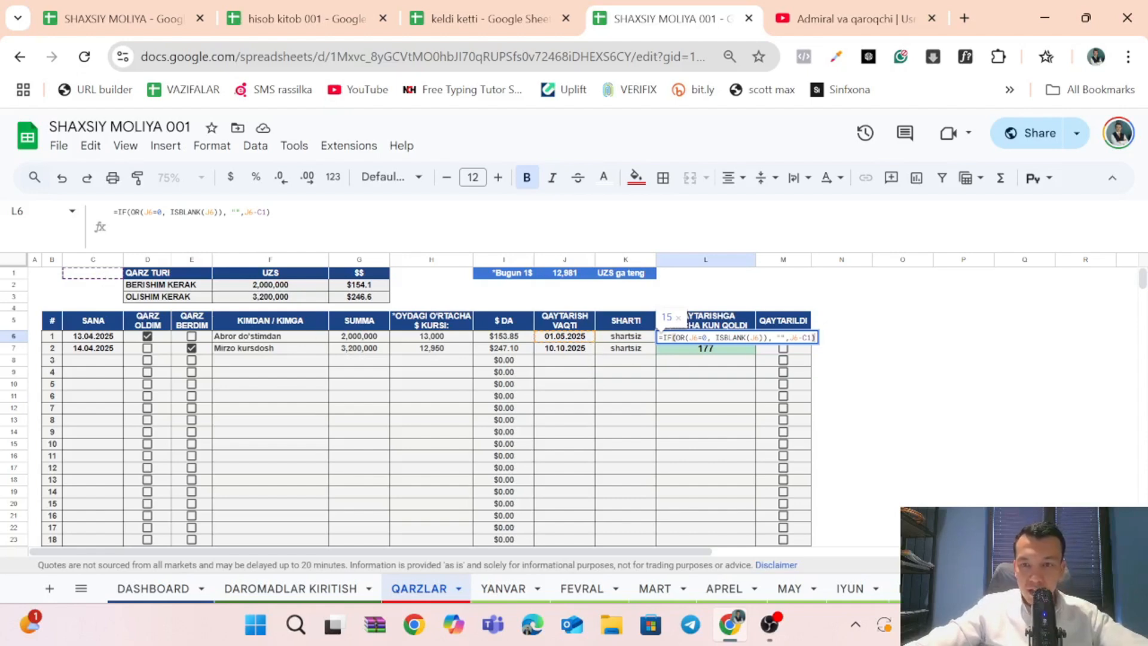
{"action": "left_click", "coordinate": [710, 372]}
{"action": "left_click", "coordinate": [696, 422]}
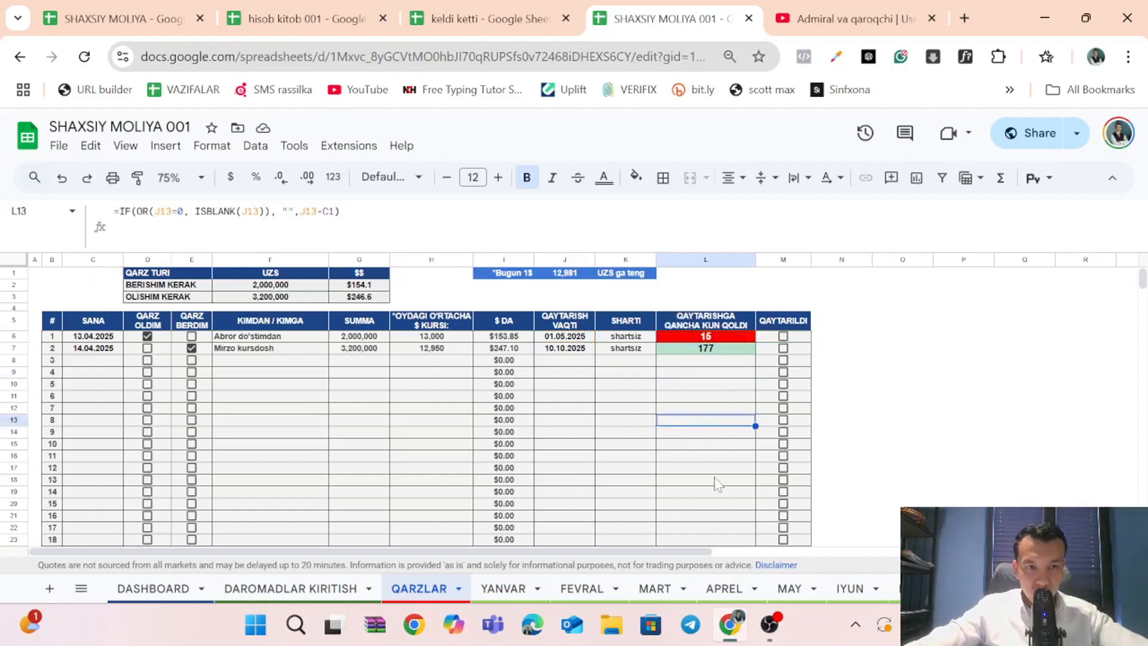
{"action": "left_click", "coordinate": [718, 481]}
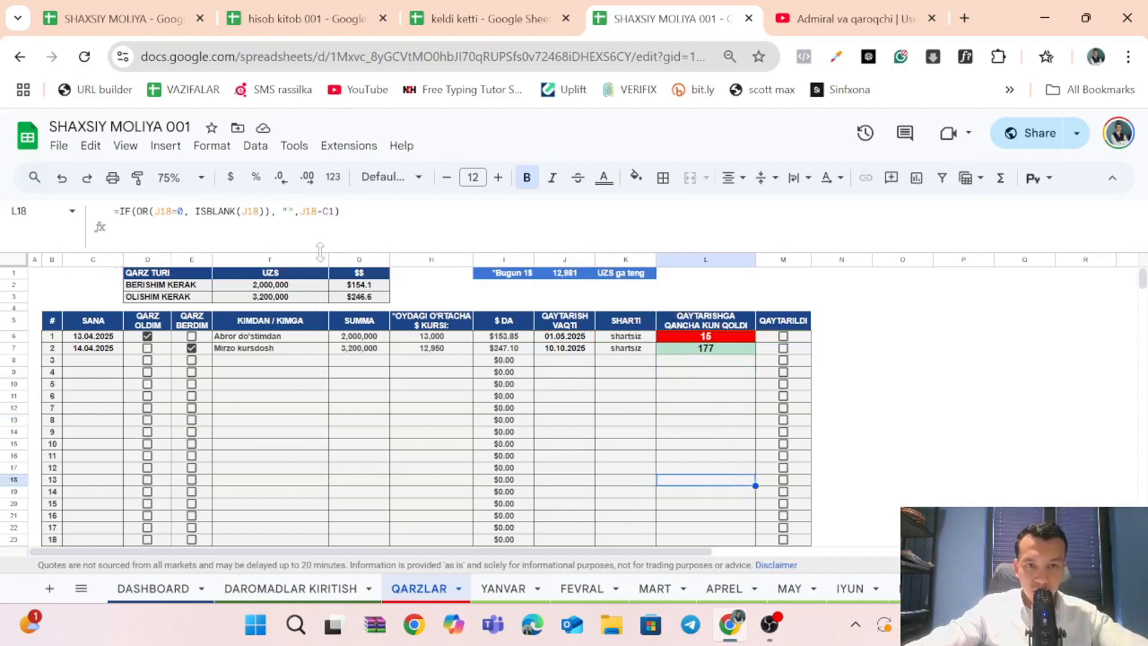
{"action": "left_click_drag", "start_coordinate": [320, 251], "coordinate": [327, 224]}
{"action": "left_click", "coordinate": [721, 343]}
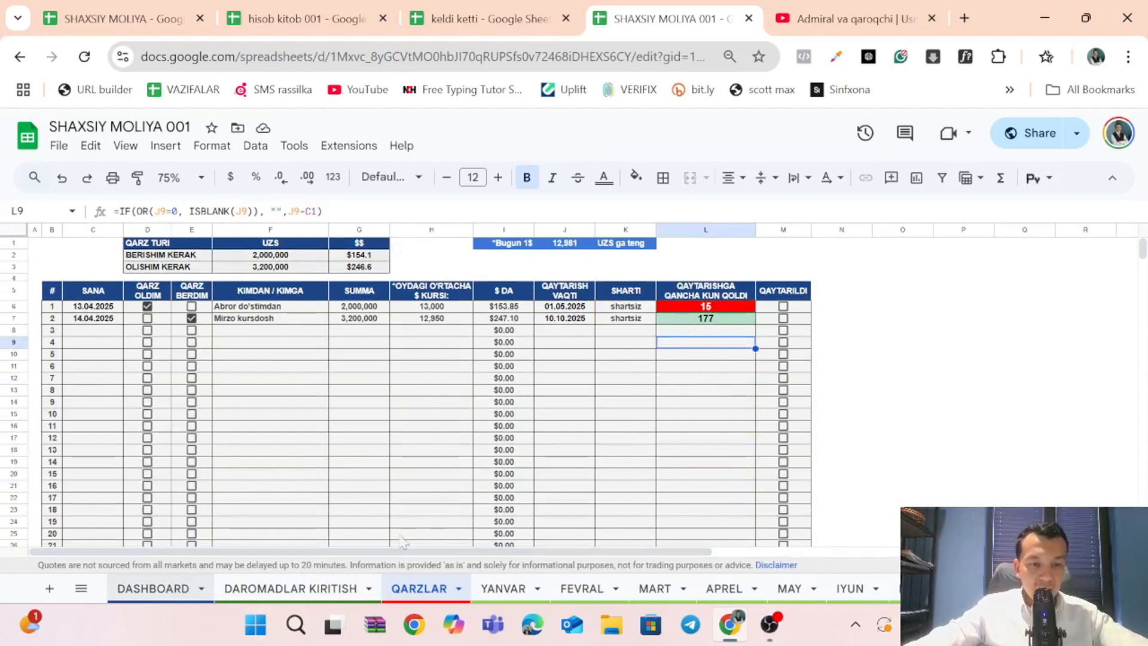
Inspect the dollar balance formula in F4 of the DASHBOARD and the days-left formula in L6 of QARZLAR.
{"action": "left_click", "coordinate": [173, 590]}
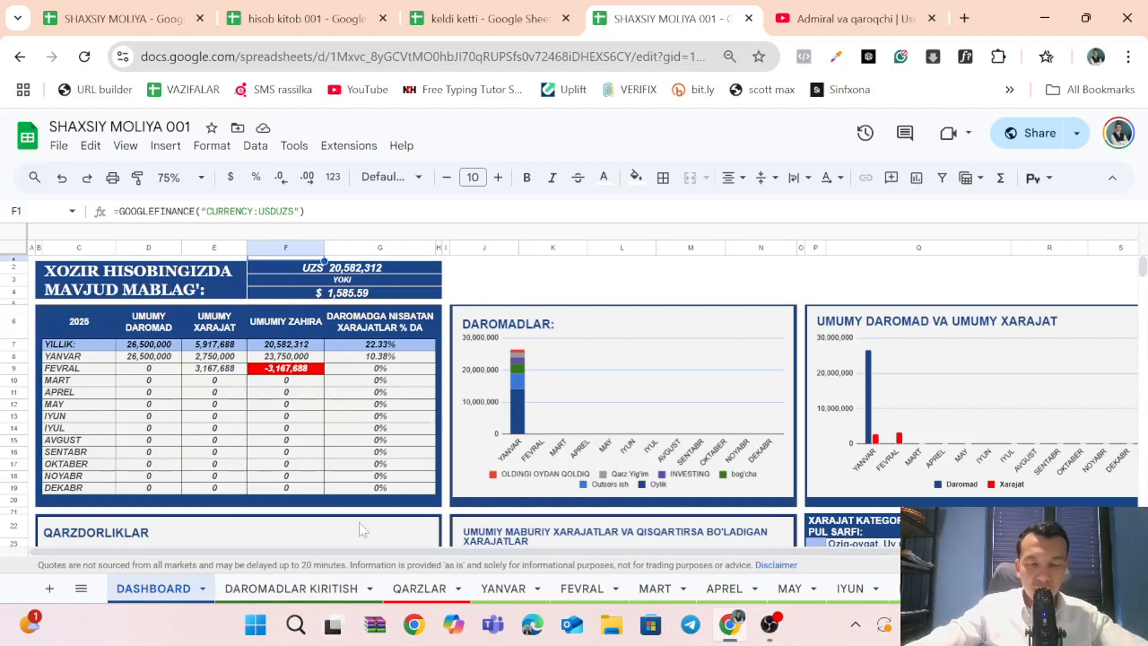
{"action": "left_click", "coordinate": [341, 296]}
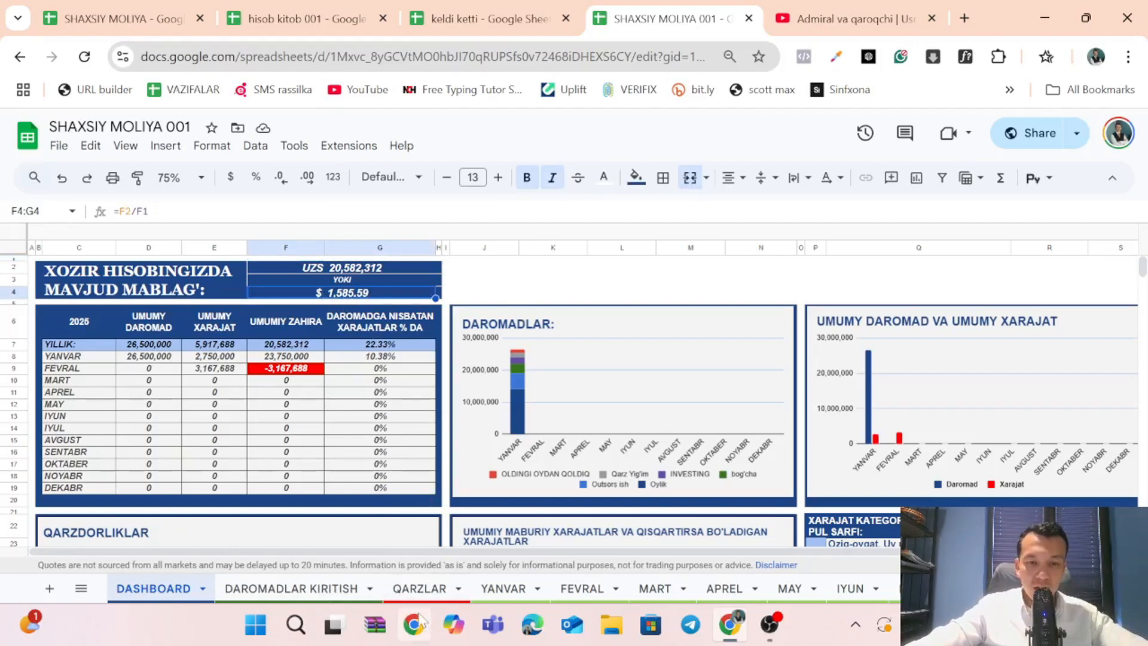
{"action": "left_click", "coordinate": [421, 590]}
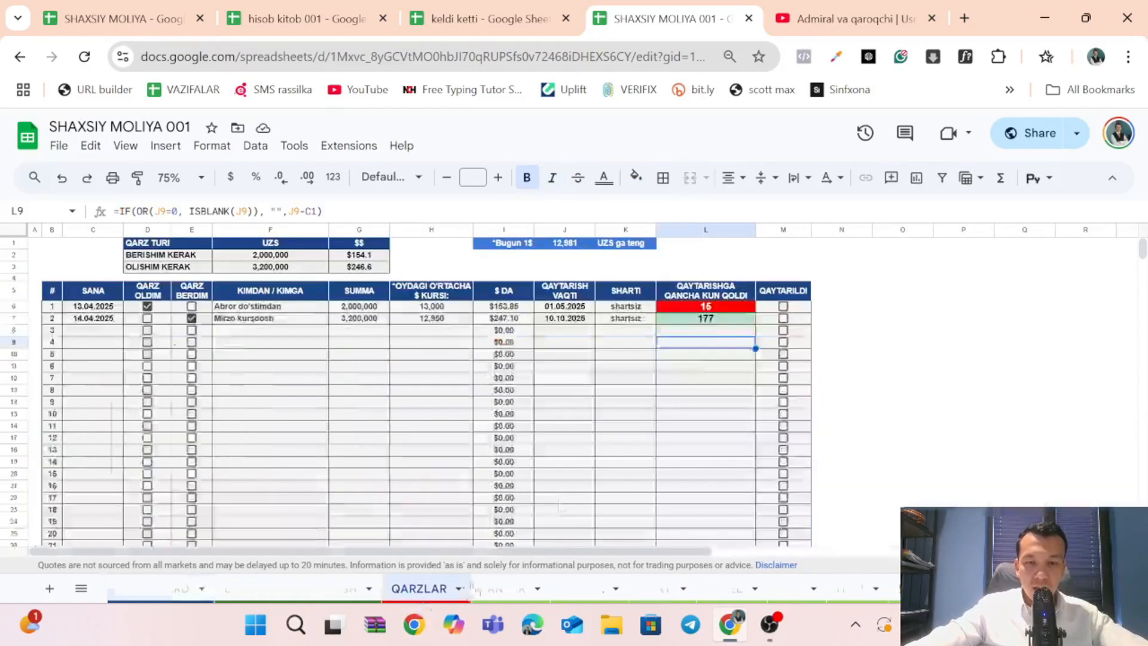
{"action": "left_click", "coordinate": [692, 308]}
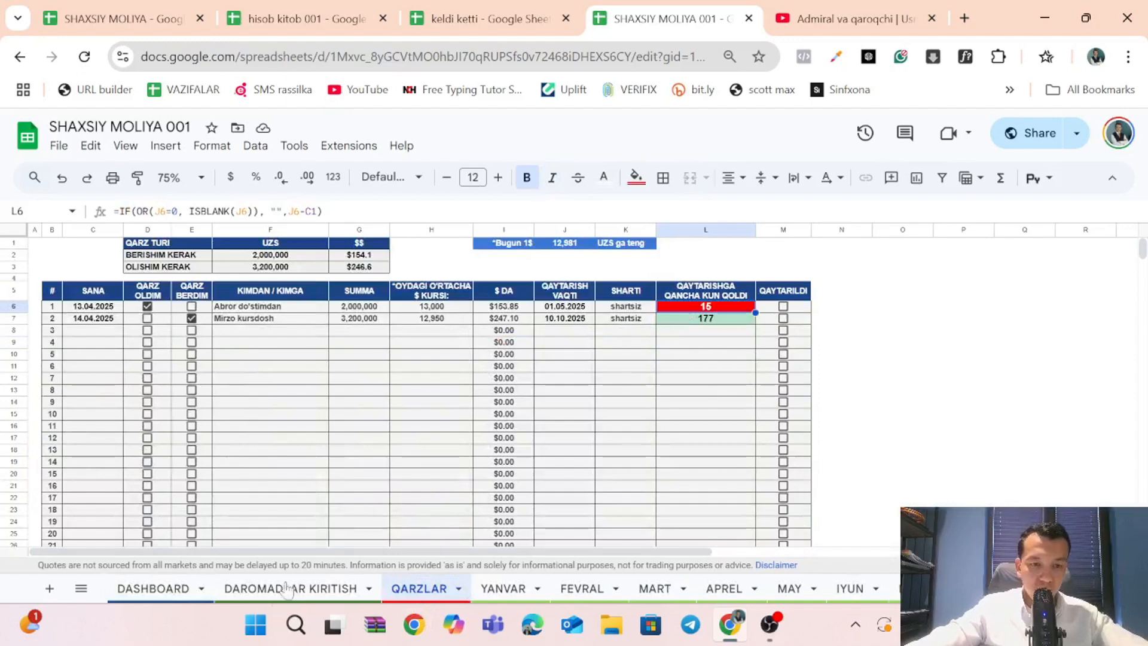
View the DAROMADLAR KIRITISH income sheet, and review the DASHBOARD from its balance table to the January expense chart.
{"action": "left_click", "coordinate": [265, 592]}
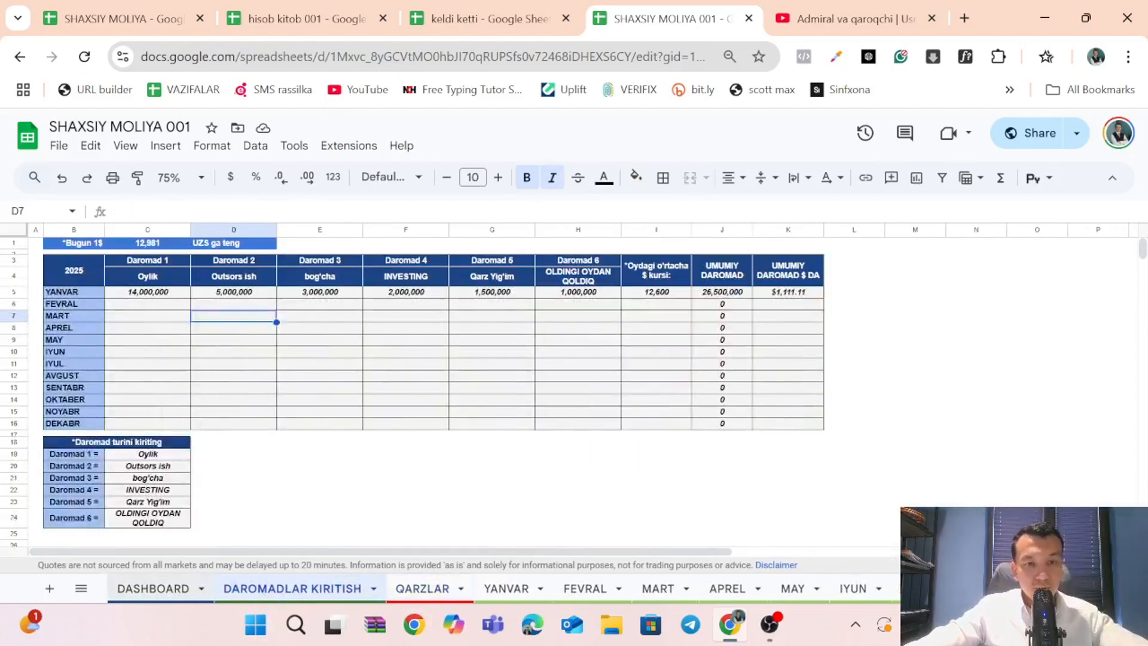
{"action": "left_click", "coordinate": [157, 592]}
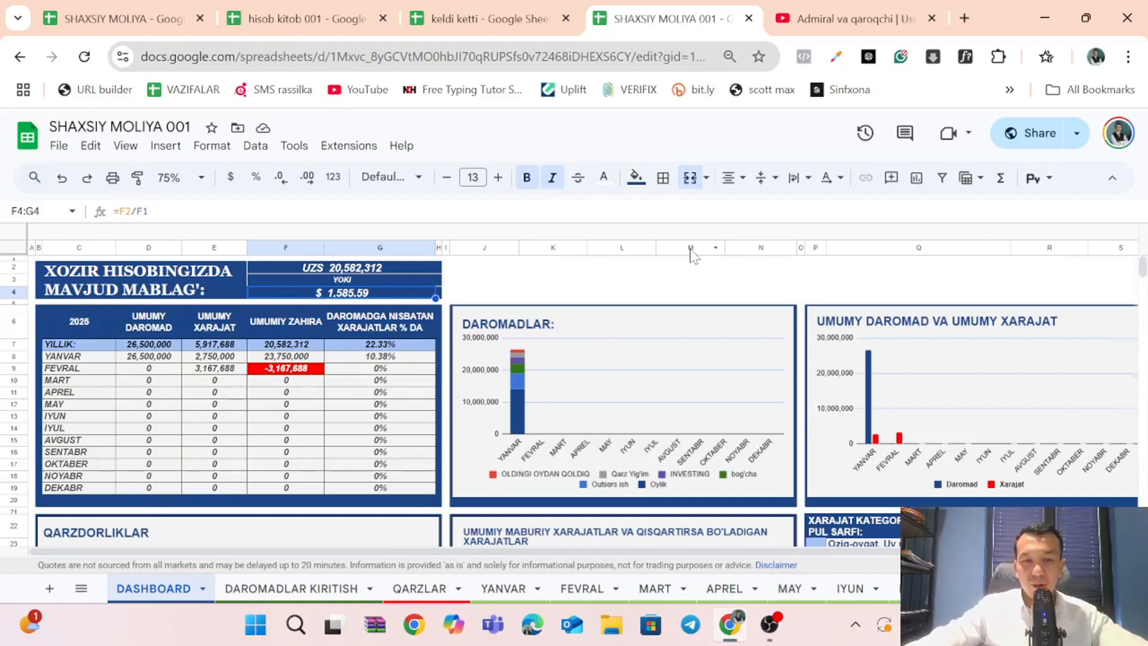
{"action": "scroll", "coordinate": [692, 255], "scroll_direction": "down", "scroll_amount": 6}
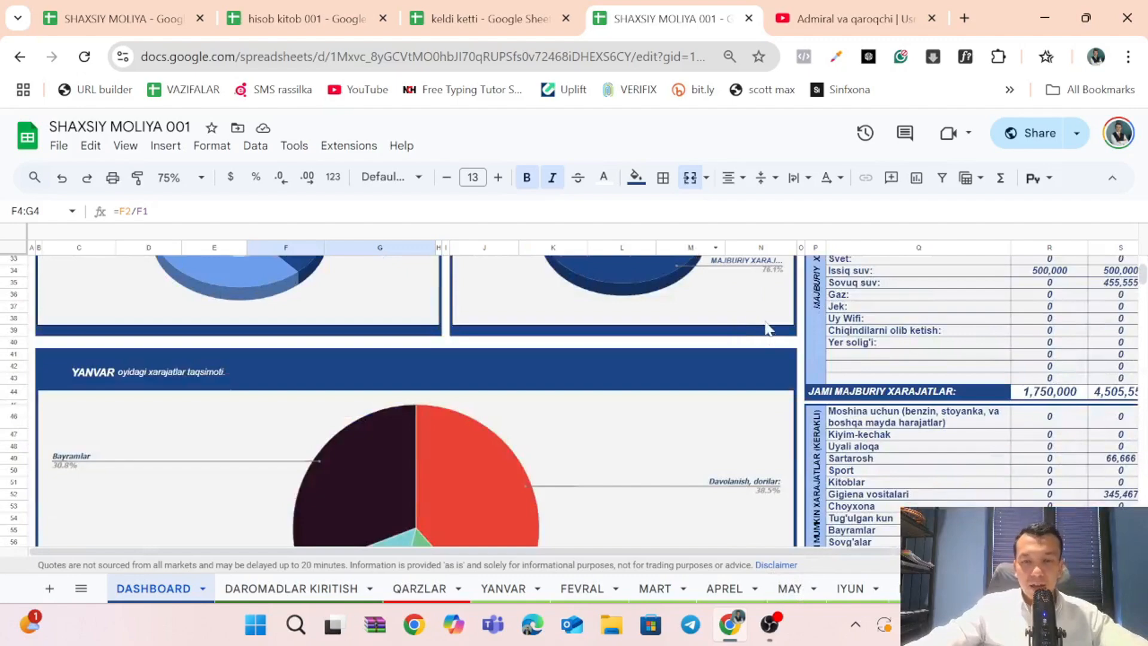
{"action": "scroll", "coordinate": [767, 328], "scroll_direction": "up", "scroll_amount": 3}
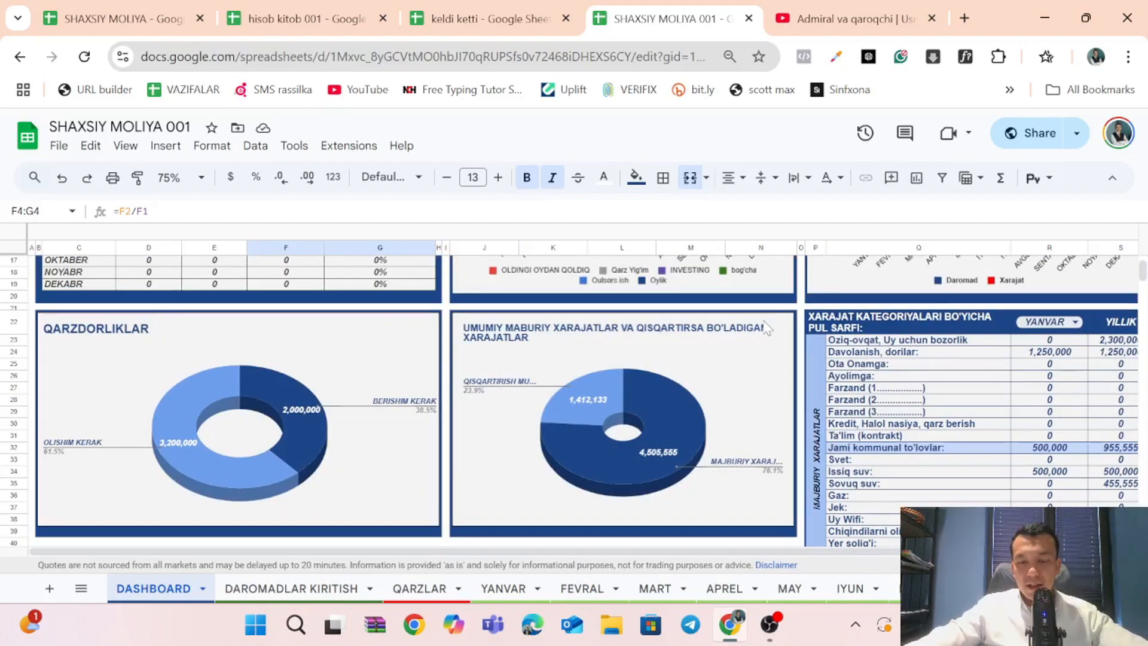
{"action": "scroll", "coordinate": [692, 365], "scroll_direction": "up", "scroll_amount": 3}
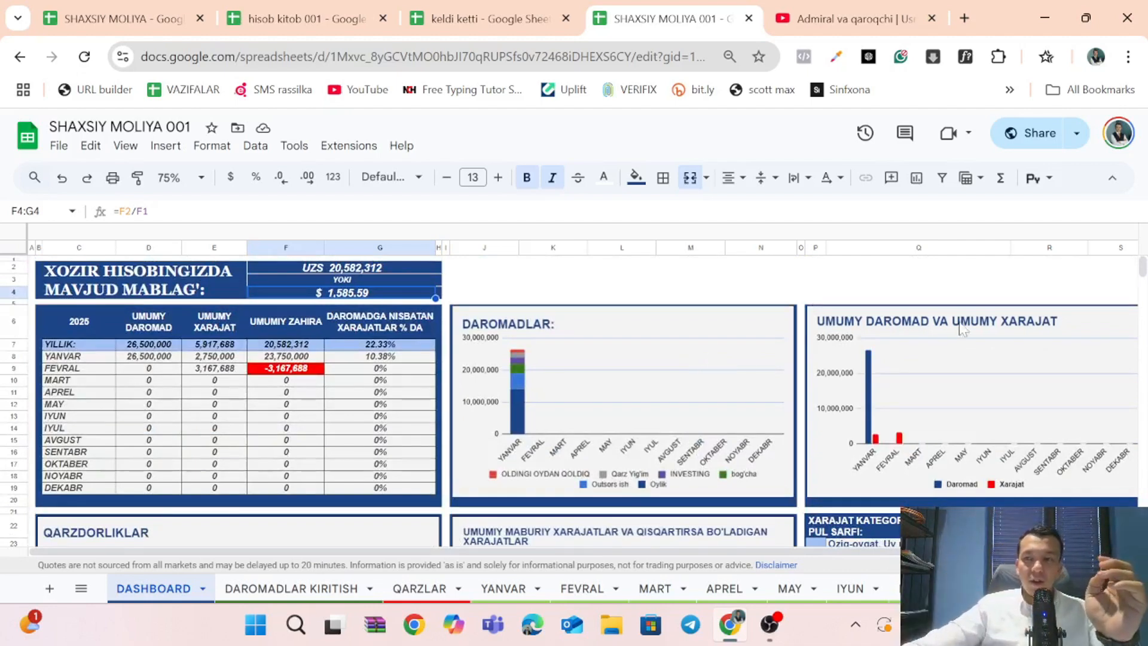
Hide the menus to give the DASHBOARD more room and look over its summary table and charts.
{"action": "left_click", "coordinate": [1112, 178]}
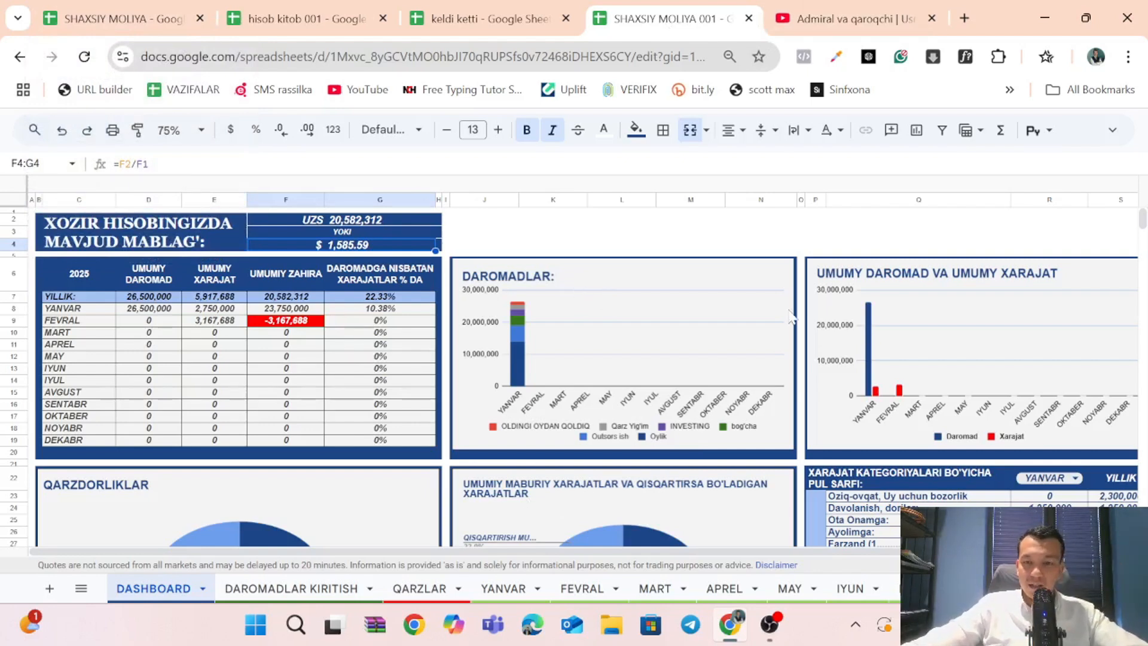
{"action": "scroll", "coordinate": [828, 314], "scroll_direction": "down", "scroll_amount": 5}
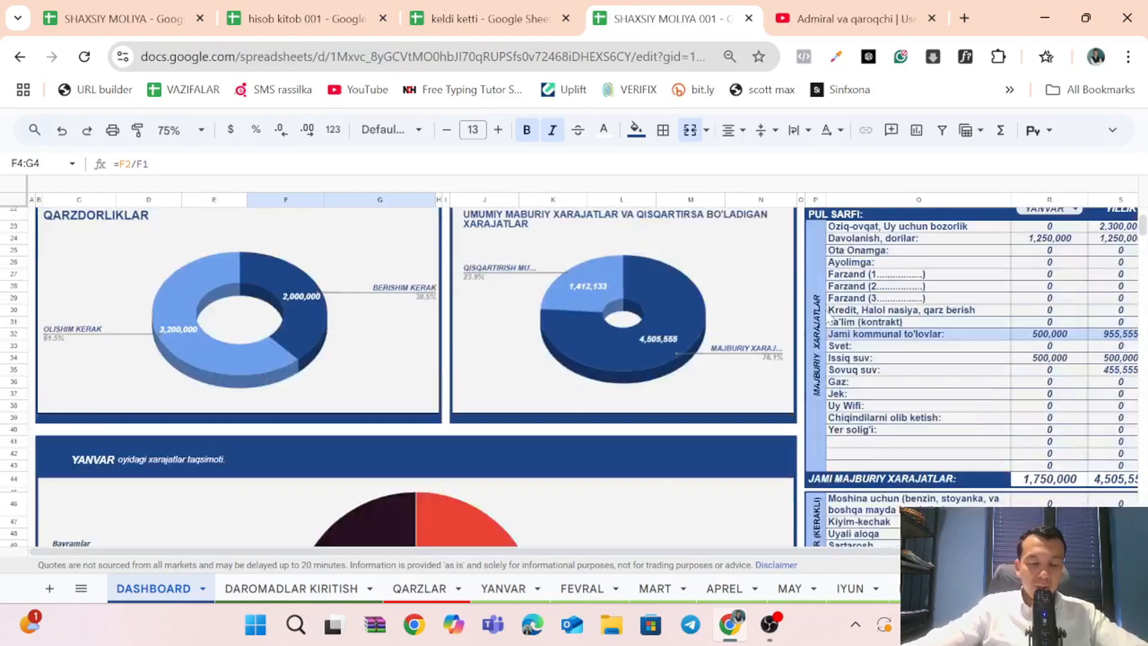
{"action": "scroll", "coordinate": [828, 316], "scroll_direction": "up", "scroll_amount": 4}
{"action": "scroll", "coordinate": [824, 310], "scroll_direction": "up", "scroll_amount": 1}
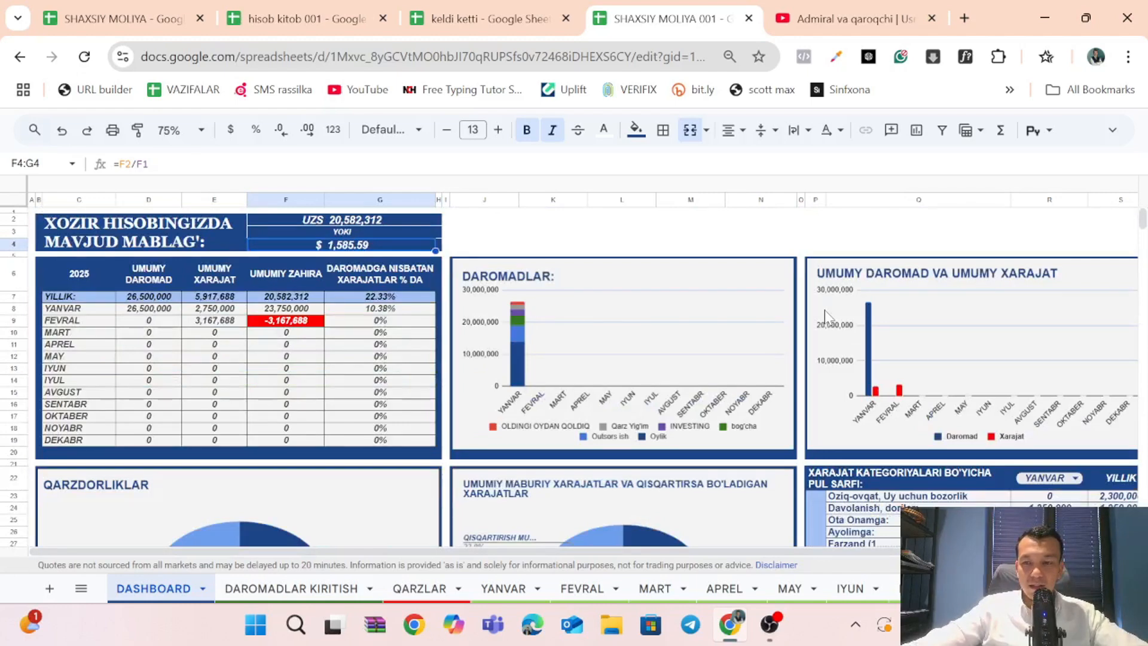
Select the mandatory expense categories and their January amounts in Q27:R39 of the DASHBOARD to examine them.
{"action": "scroll", "coordinate": [824, 310], "scroll_direction": "down", "scroll_amount": 1}
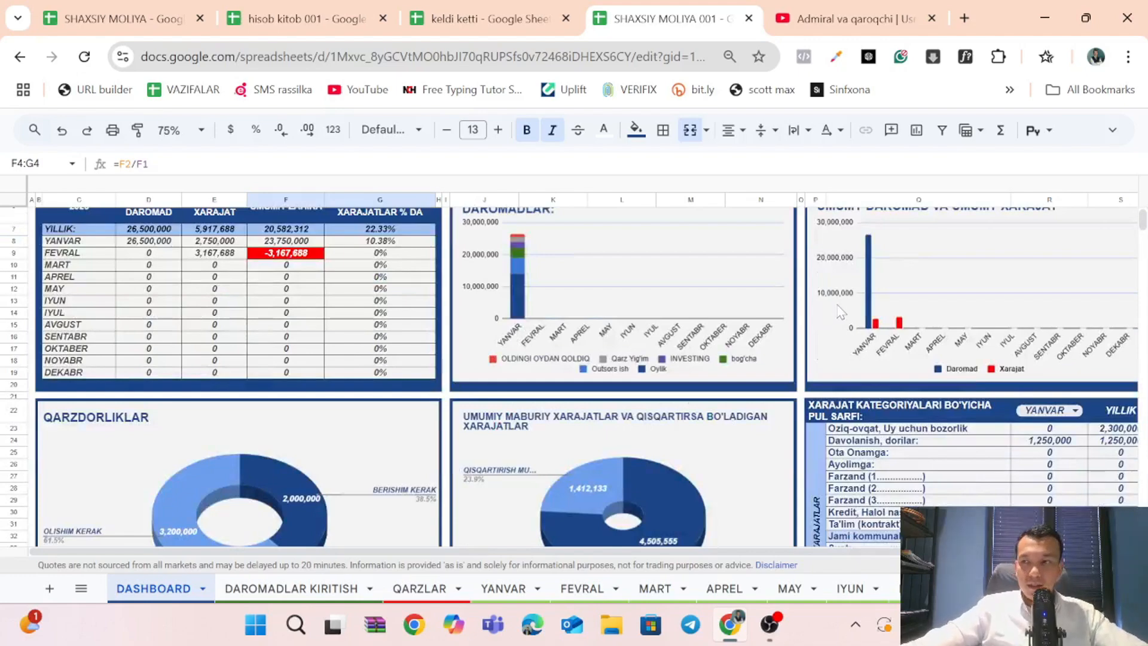
{"action": "scroll", "coordinate": [873, 326], "scroll_direction": "down", "scroll_amount": 3}
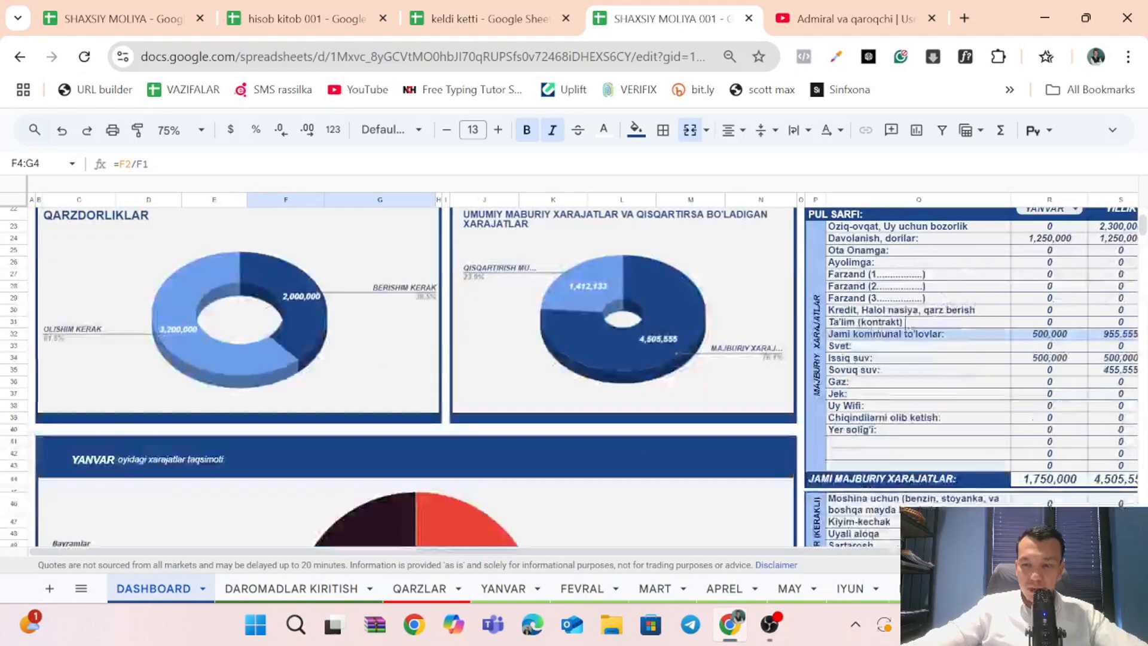
{"action": "left_click_drag", "start_coordinate": [920, 264], "coordinate": [957, 375]}
{"action": "left_click_drag", "start_coordinate": [1029, 277], "coordinate": [1048, 378]}
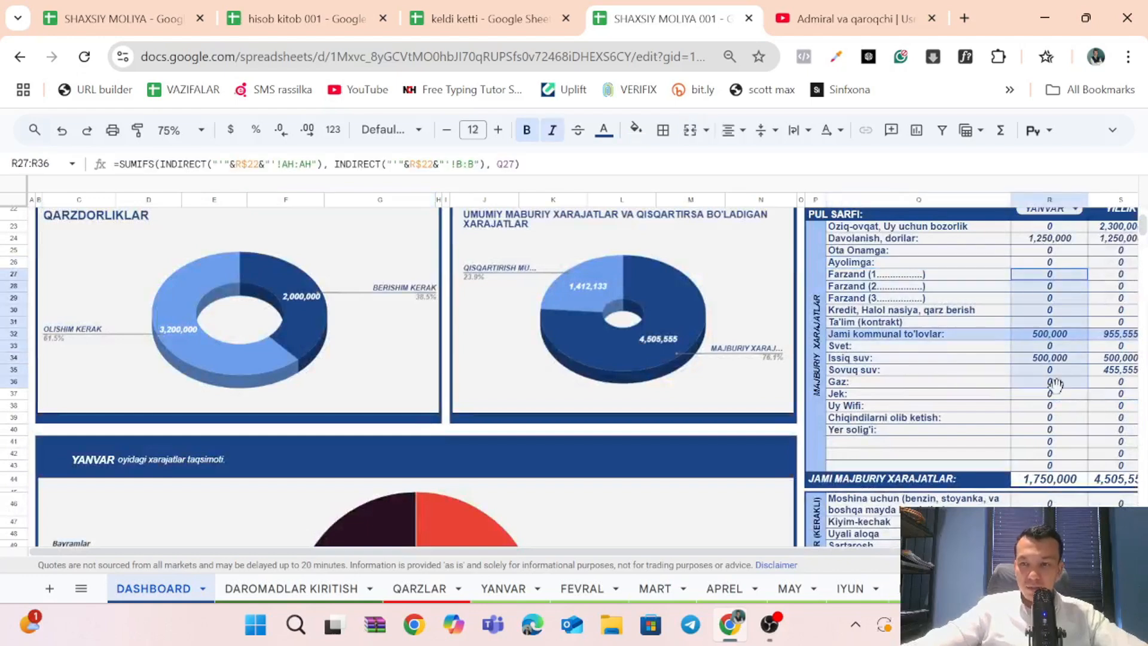
{"action": "left_click_drag", "start_coordinate": [959, 275], "coordinate": [1059, 426]}
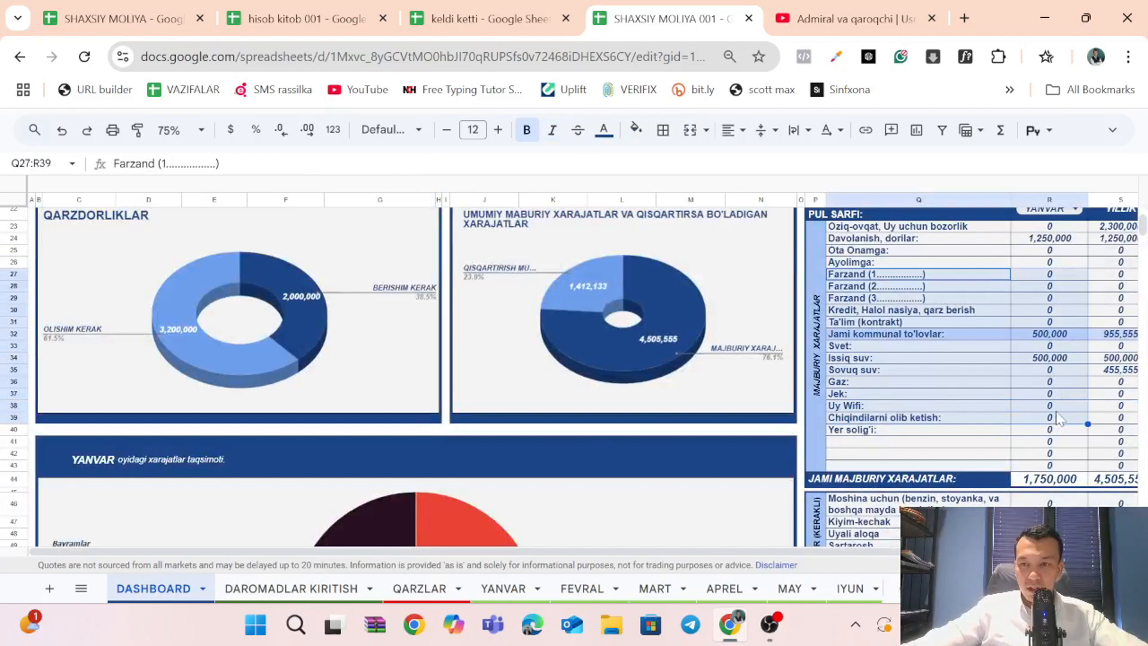
Examine the reducible expenses in R48:R55 and Q52:R56, and select the January expense breakdown pie chart.
{"action": "scroll", "coordinate": [1057, 419], "scroll_direction": "up", "scroll_amount": 1}
{"action": "scroll", "coordinate": [1056, 418], "scroll_direction": "down", "scroll_amount": 4}
{"action": "left_click_drag", "start_coordinate": [1029, 332], "coordinate": [1060, 417]}
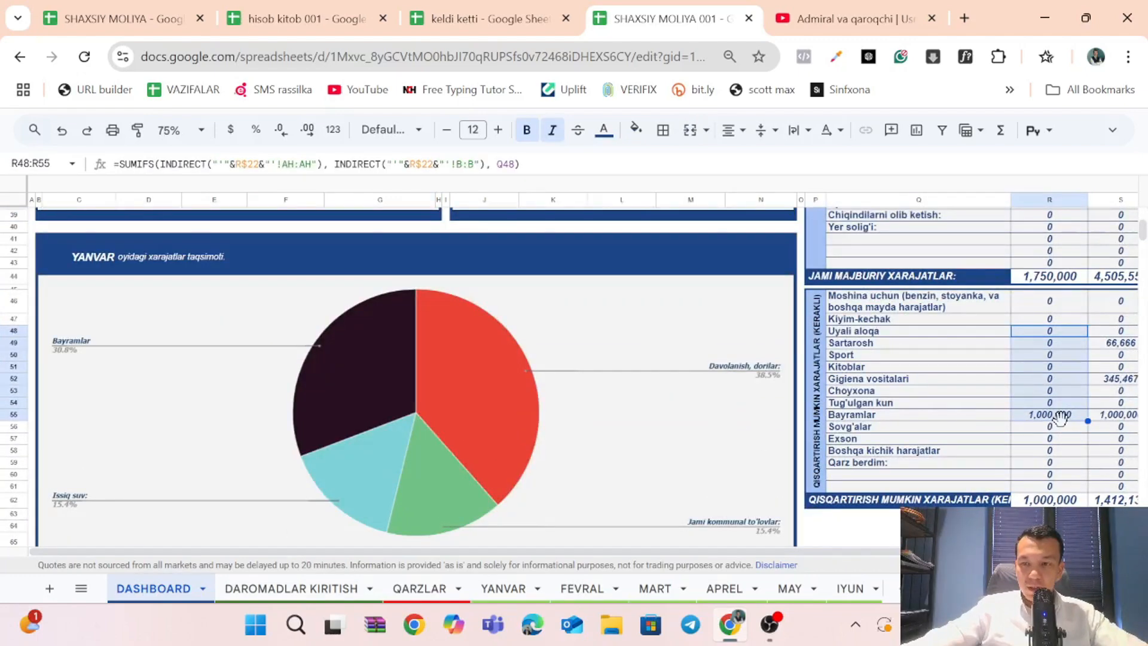
{"action": "left_click_drag", "start_coordinate": [954, 379], "coordinate": [1053, 429]}
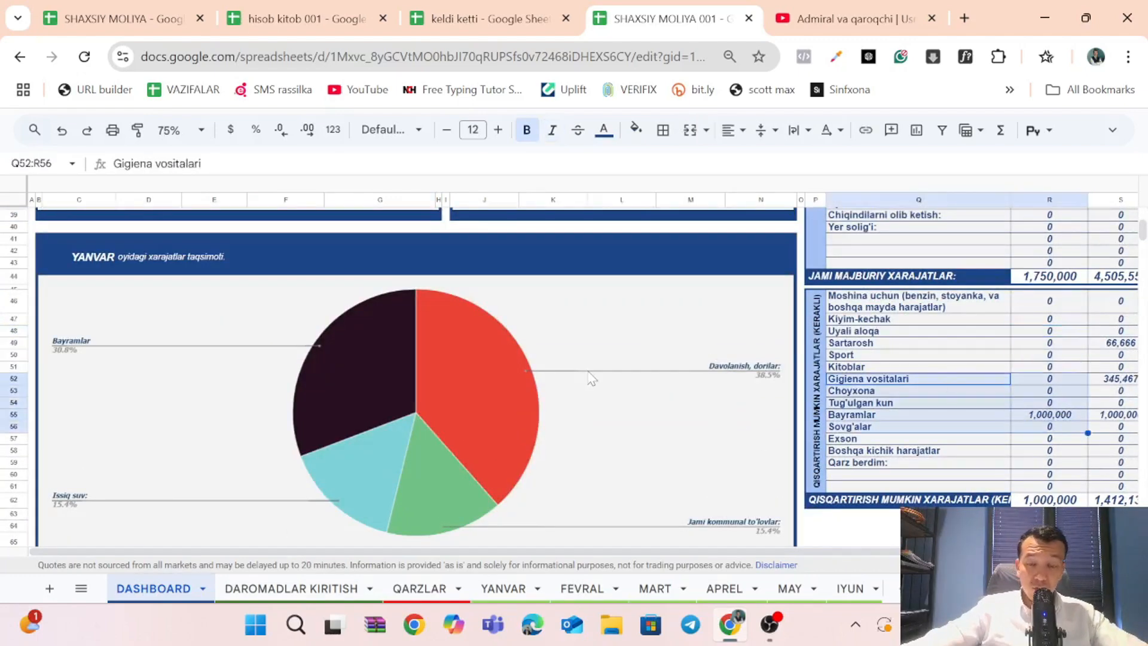
{"action": "left_click", "coordinate": [522, 372]}
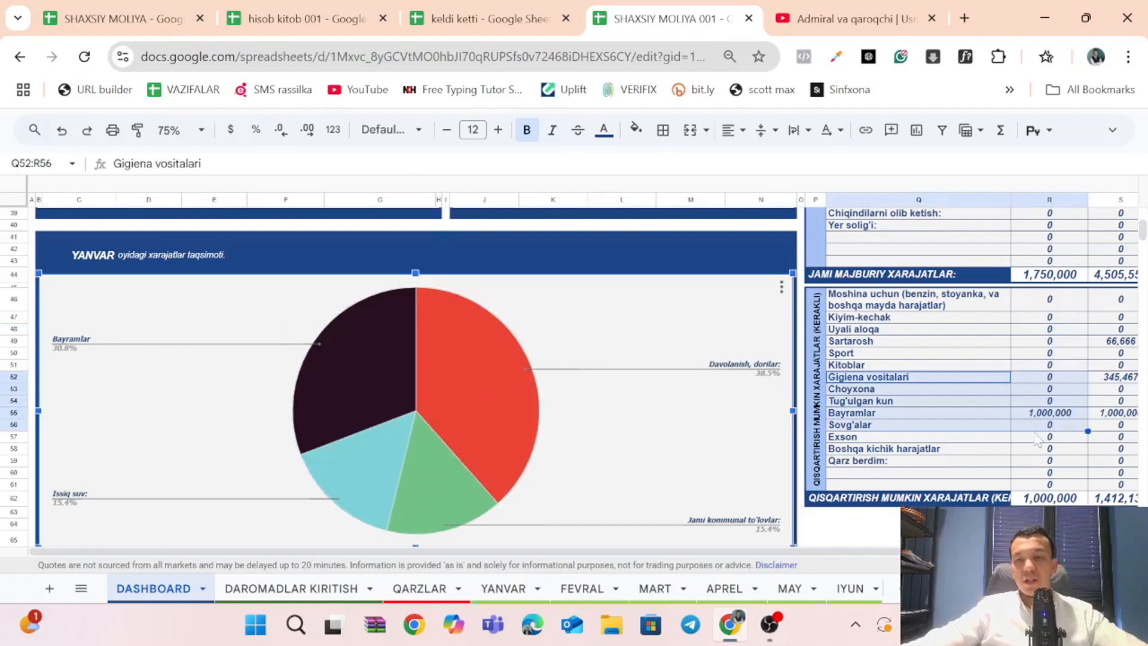
Open the FEVRAL sheet and inspect the Budjet cells AI19 and AI2 and the Orttirib qolindi formula in AJ2.
{"action": "scroll", "coordinate": [945, 368], "scroll_direction": "up", "scroll_amount": 10}
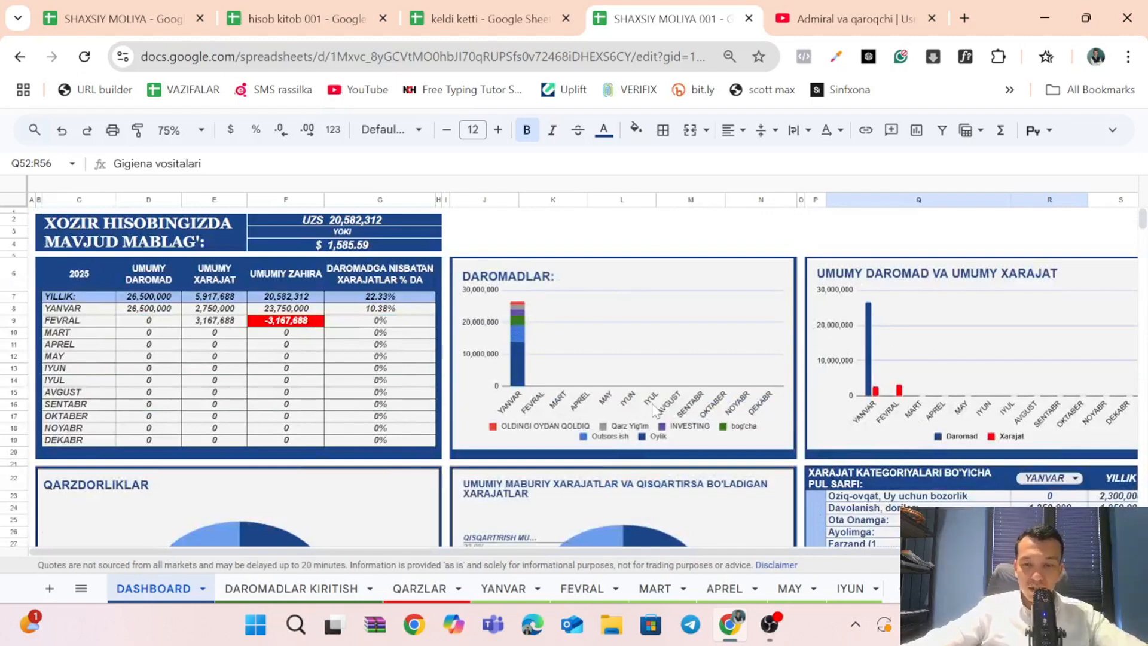
{"action": "left_click", "coordinate": [595, 594]}
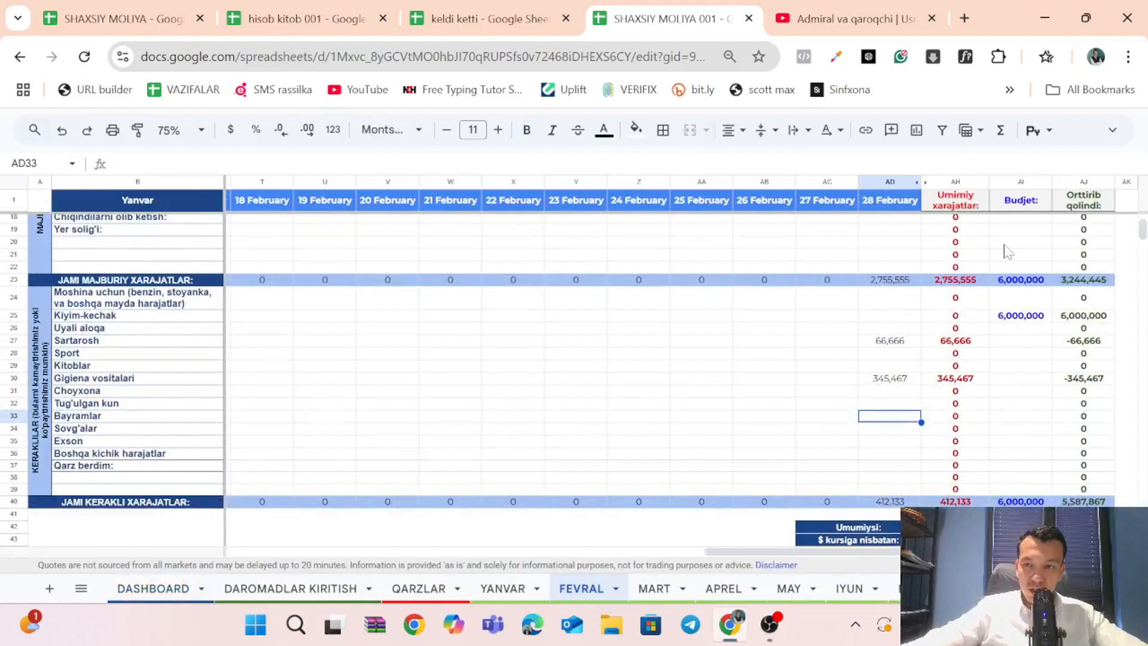
{"action": "left_click", "coordinate": [1006, 251]}
{"action": "left_click", "coordinate": [1019, 230]}
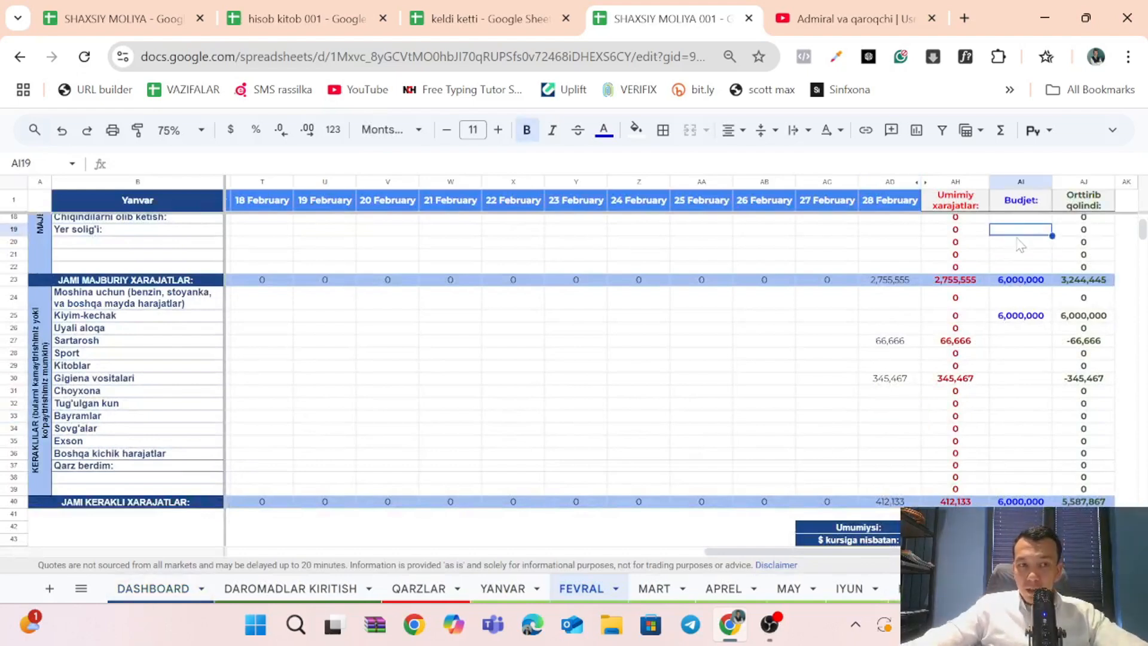
{"action": "scroll", "coordinate": [1020, 244], "scroll_direction": "up", "scroll_amount": 4}
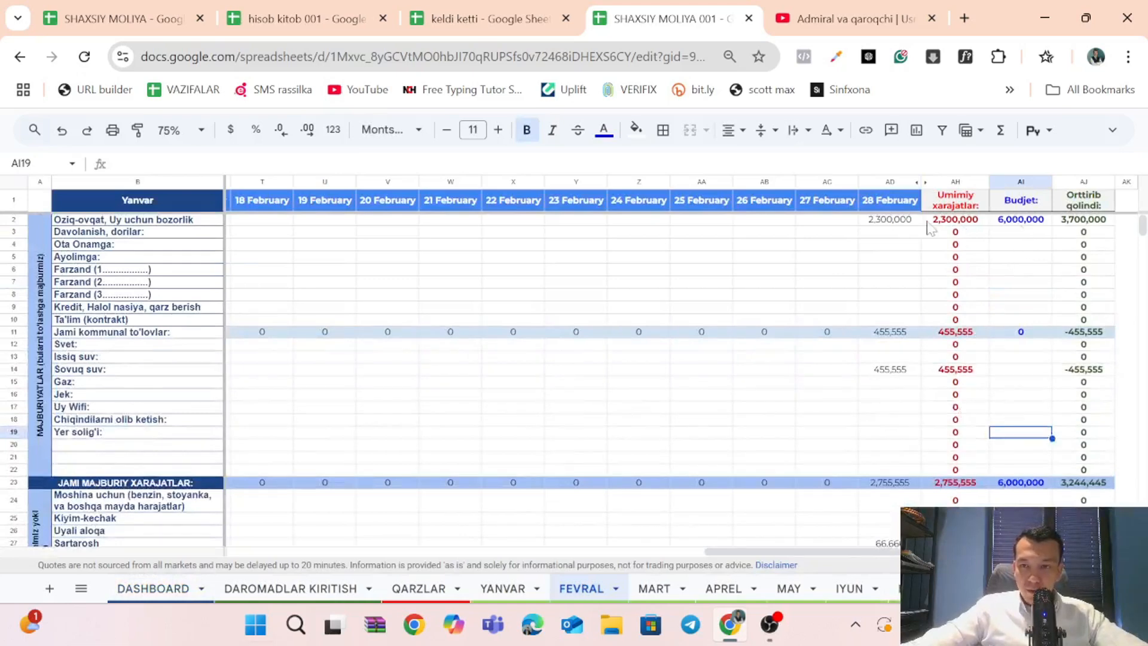
{"action": "left_click", "coordinate": [1040, 221]}
{"action": "left_click", "coordinate": [1067, 224]}
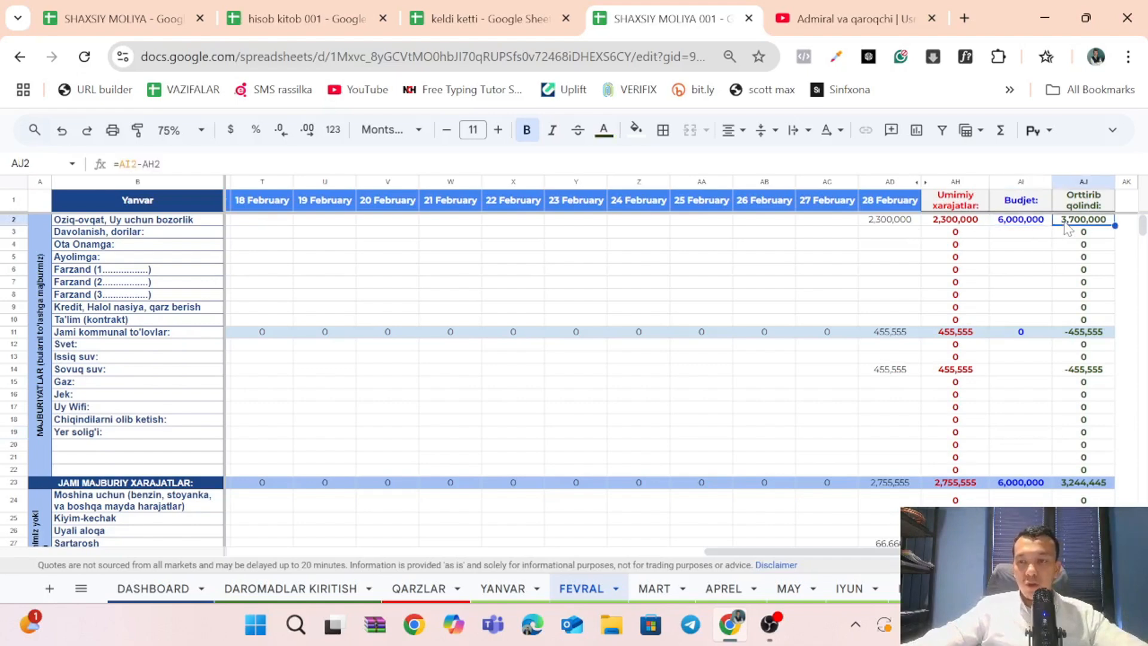
Inspect the formula behind the #DIV/0! error in the $ kursiga nisbatan cell AH43 of the FEVRAL sheet.
{"action": "scroll", "coordinate": [1081, 311], "scroll_direction": "down", "scroll_amount": 10}
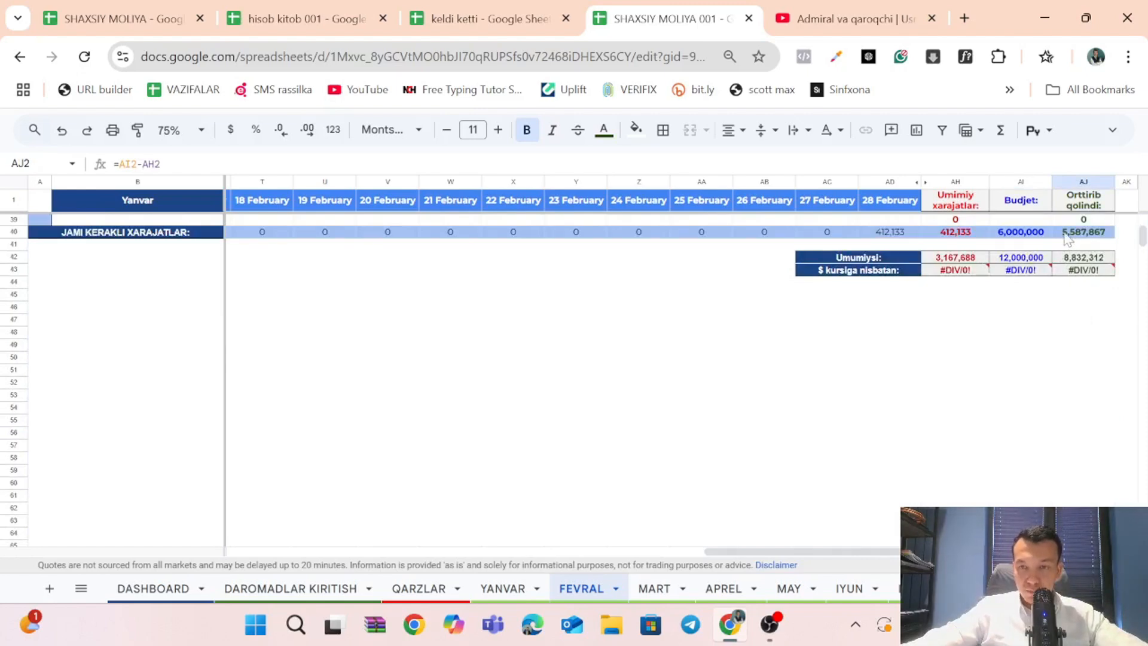
{"action": "left_click", "coordinate": [974, 271]}
{"action": "key", "text": "Return"}
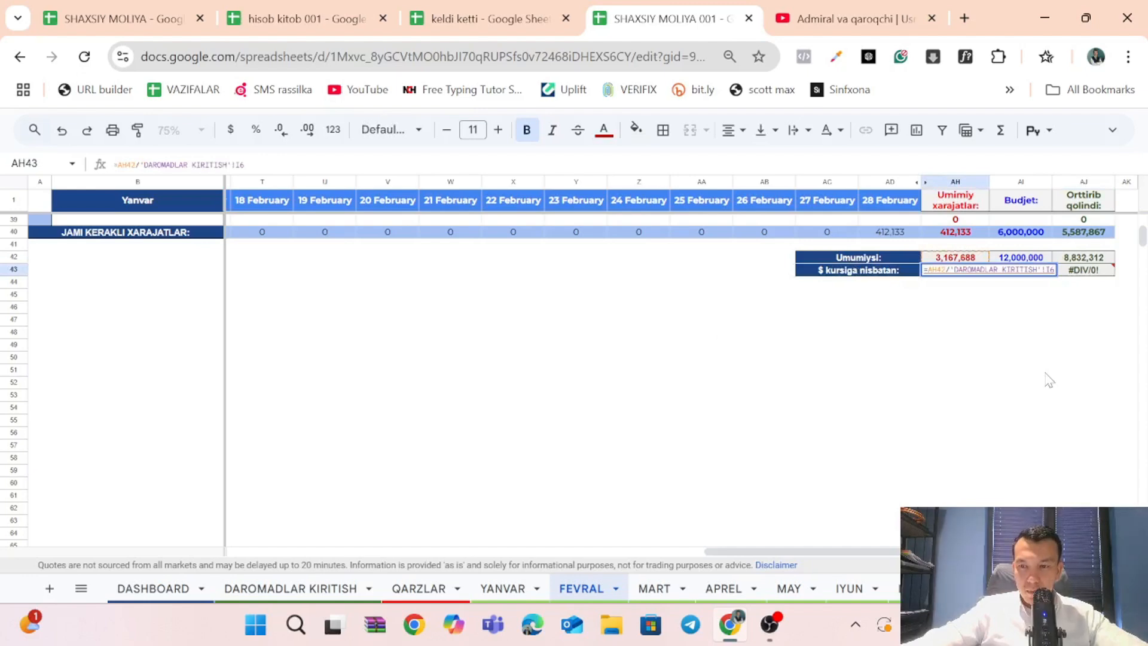
{"action": "left_click", "coordinate": [1047, 380]}
On the DAROMADLAR KIRITISH sheet, fill January's average dollar rate of 12,600 from I5 down to August in I12.
{"action": "left_click", "coordinate": [290, 588]}
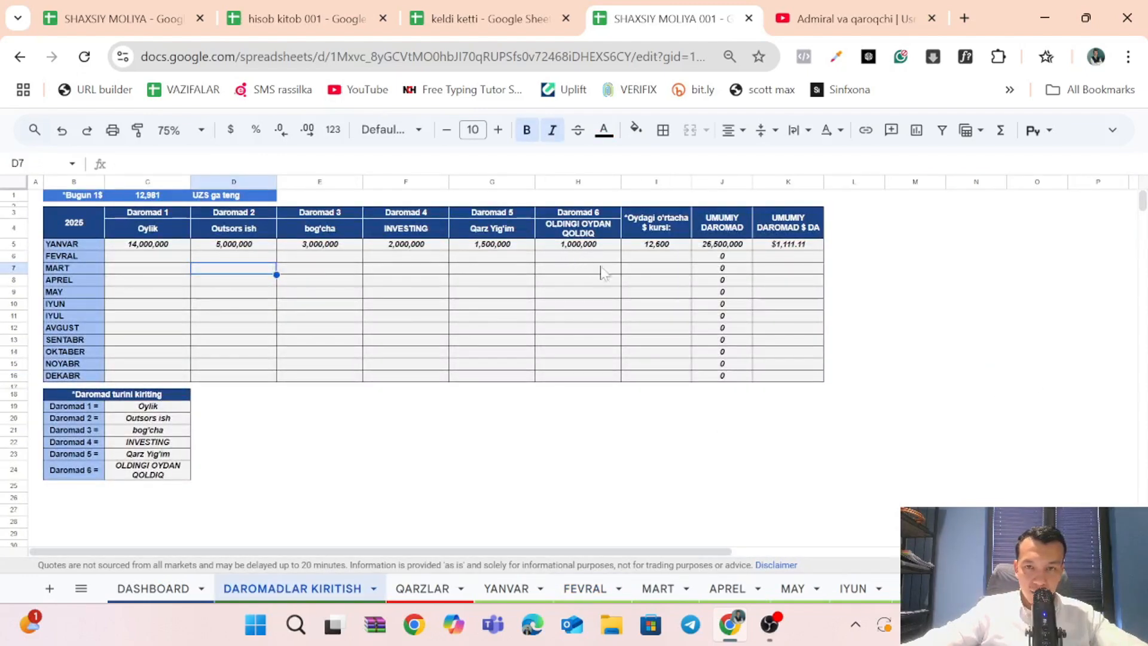
{"action": "left_click", "coordinate": [663, 247]}
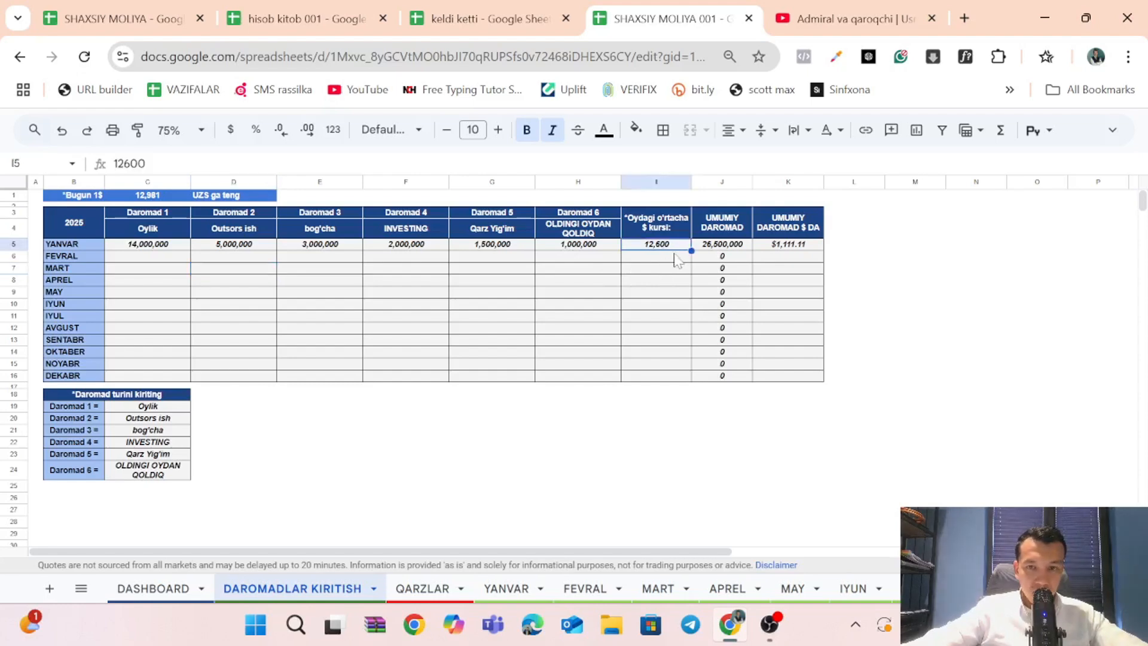
{"action": "left_click_drag", "start_coordinate": [690, 293], "coordinate": [689, 334]}
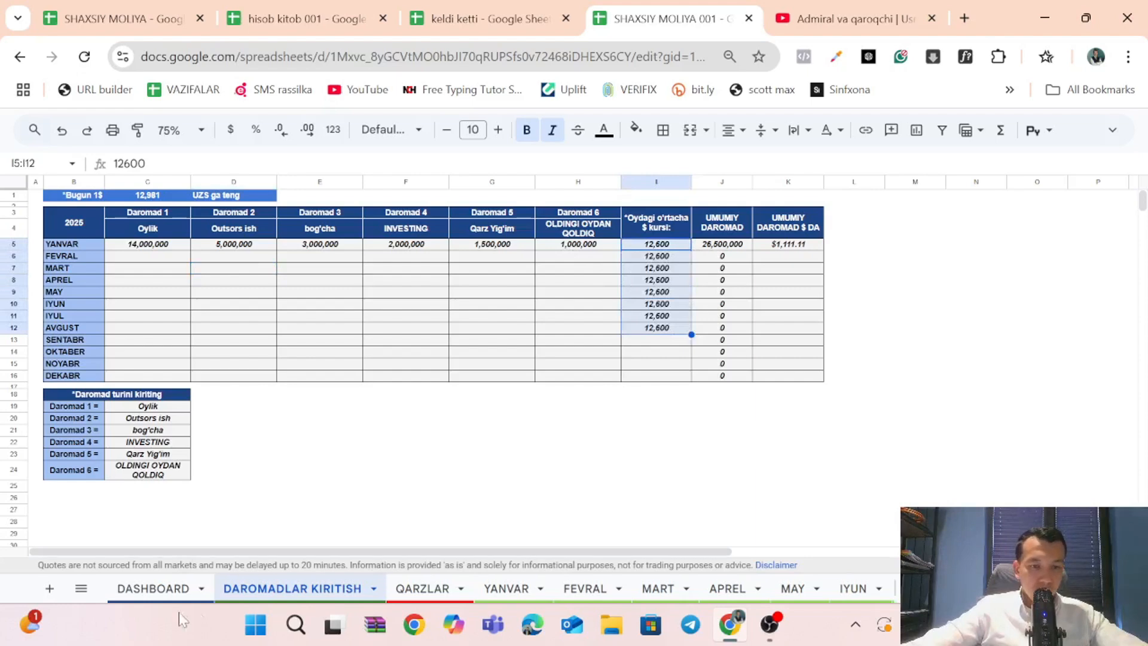
Open the MART sheet and check the Umumiysi and $ kursiga nisbatan totals below the expense table.
{"action": "left_click", "coordinate": [658, 588]}
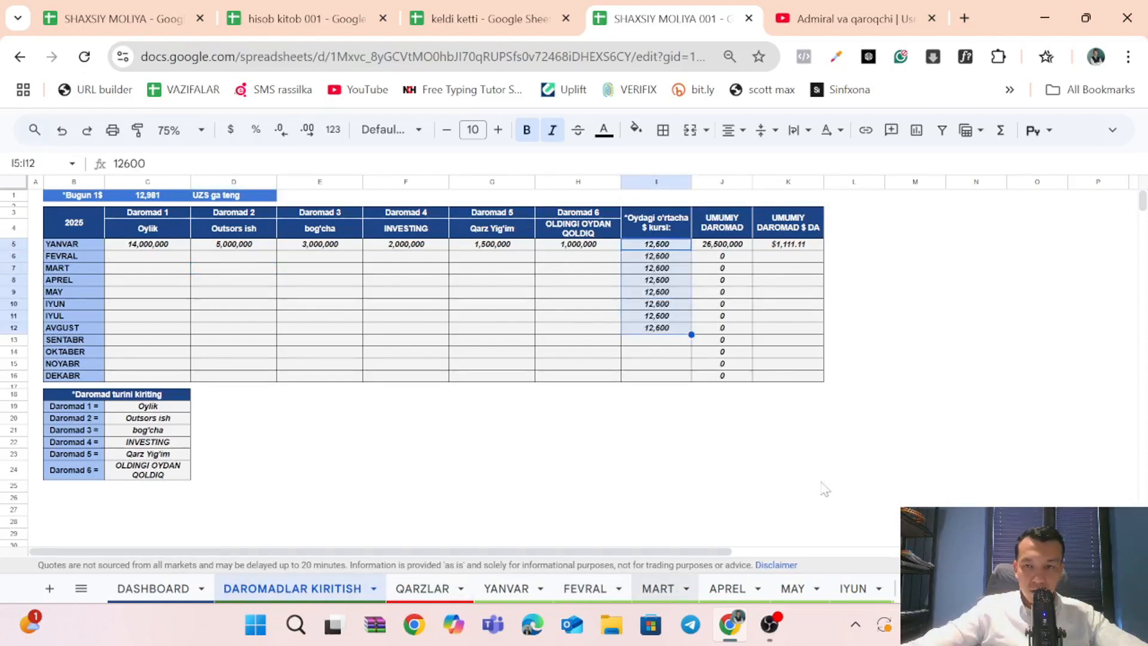
{"action": "scroll", "coordinate": [923, 402], "scroll_direction": "down", "scroll_amount": 5}
{"action": "scroll", "coordinate": [924, 402], "scroll_direction": "right", "scroll_amount": 5}
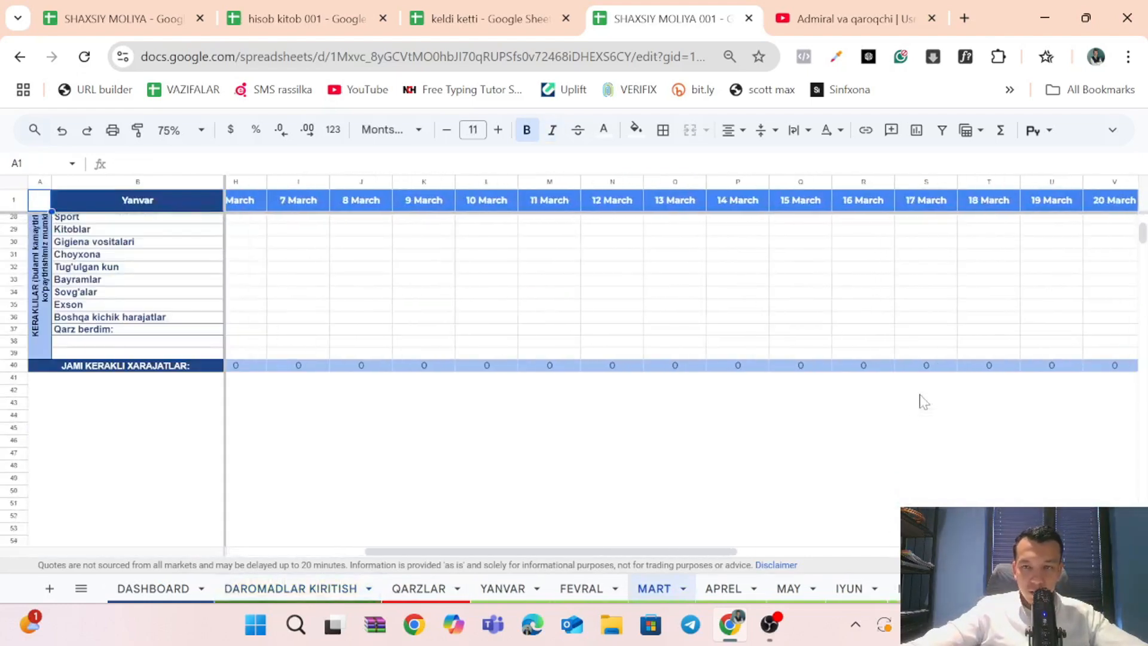
{"action": "scroll", "coordinate": [919, 402], "scroll_direction": "right", "scroll_amount": 5}
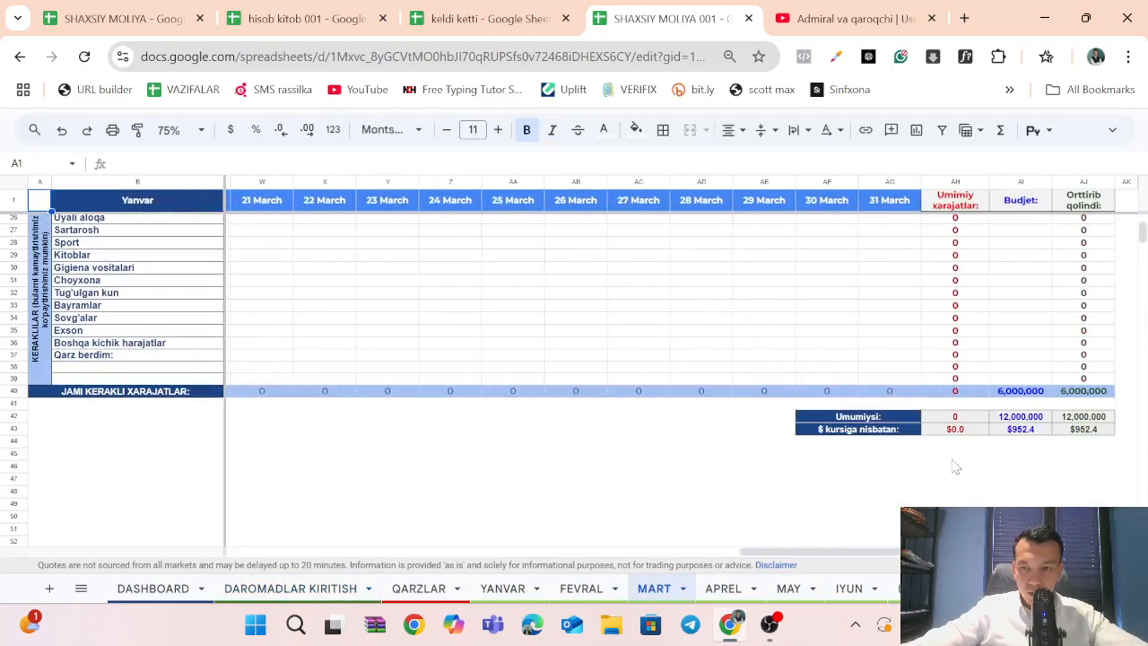
Return to the FEVRAL sheet and inspect the dollar conversions in AH43:AJ43 and the Umumiysi formulas in AI42 and AJ42.
{"action": "left_click", "coordinate": [577, 590]}
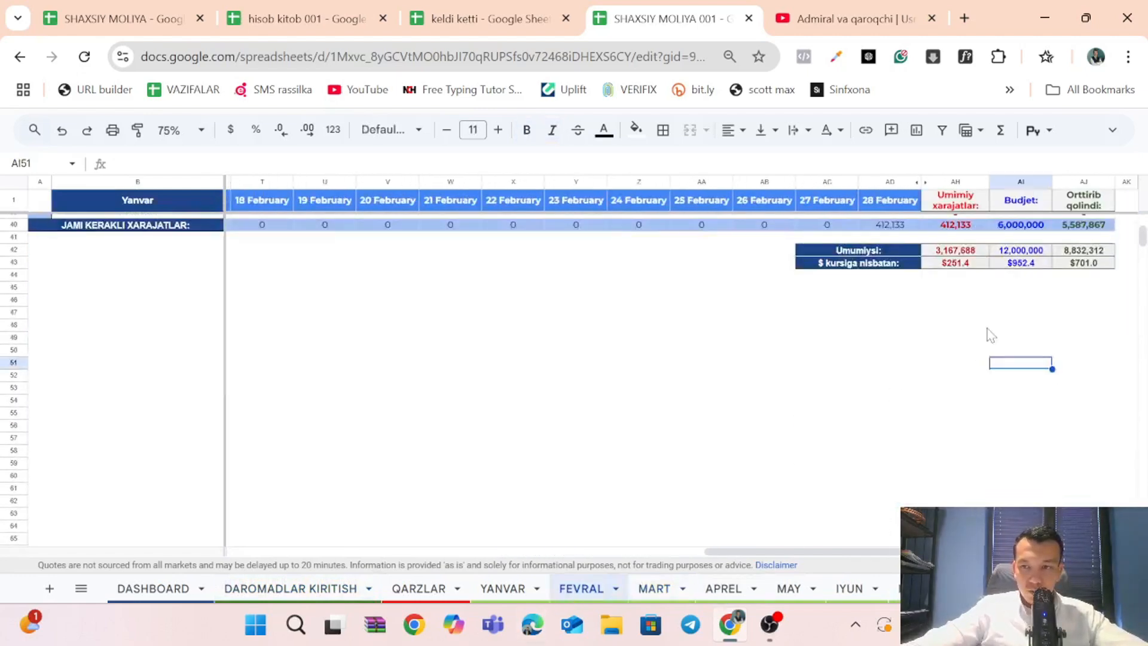
{"action": "left_click", "coordinate": [1021, 263]}
{"action": "left_click", "coordinate": [950, 264]}
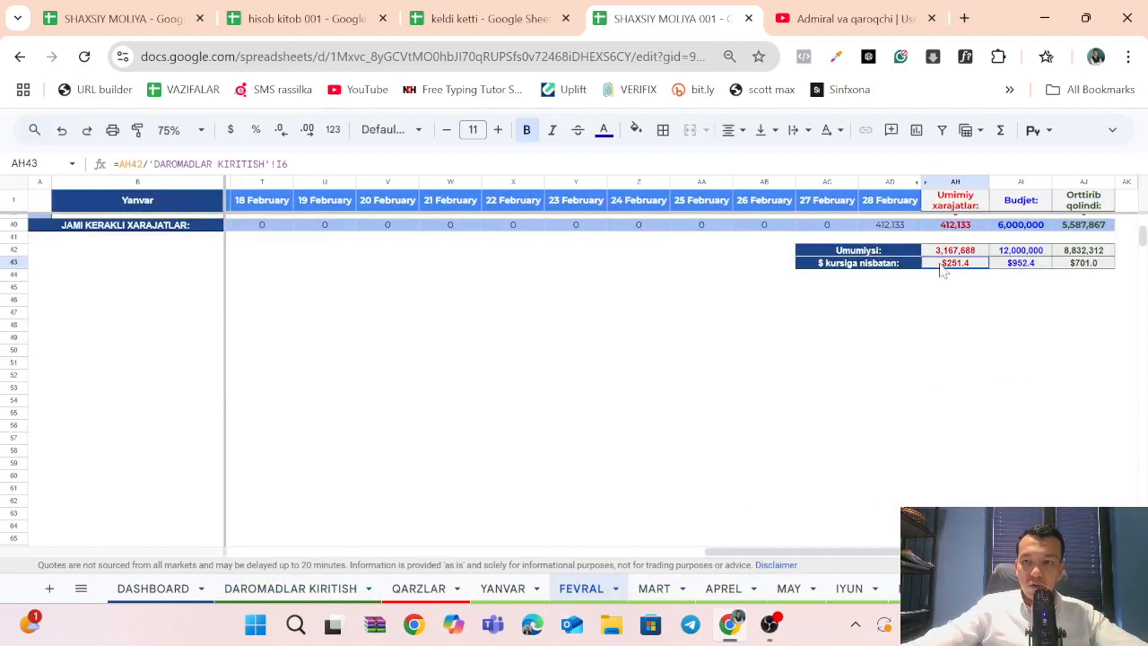
{"action": "left_click", "coordinate": [1041, 266]}
{"action": "left_click", "coordinate": [1066, 267]}
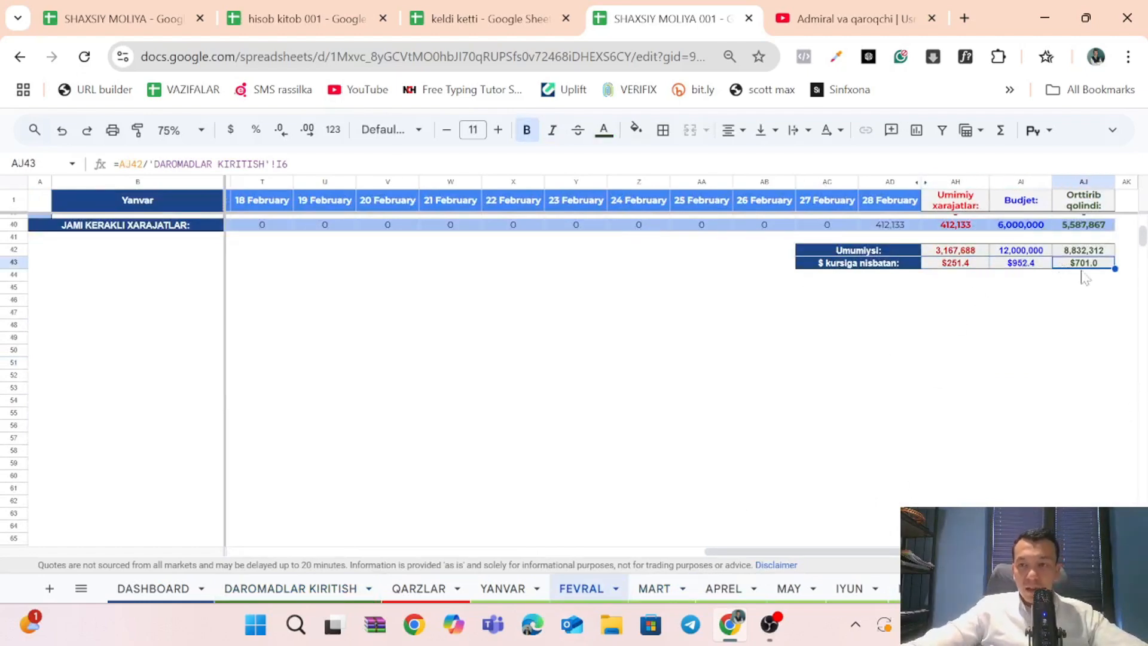
{"action": "left_click", "coordinate": [1073, 253]}
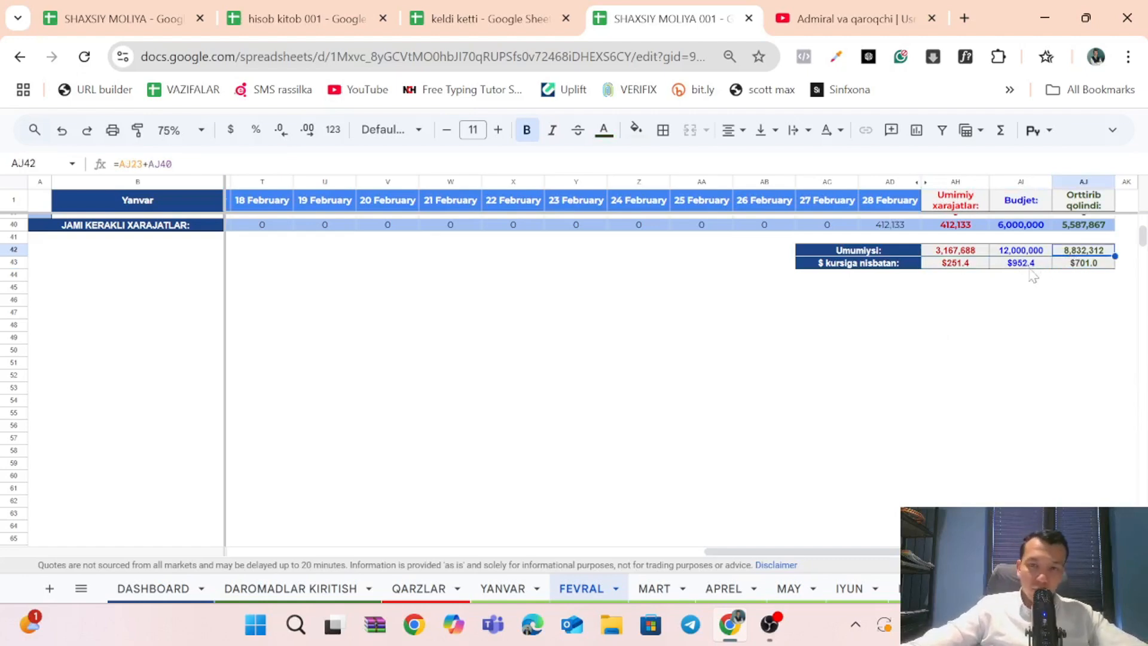
{"action": "left_click", "coordinate": [1002, 252]}
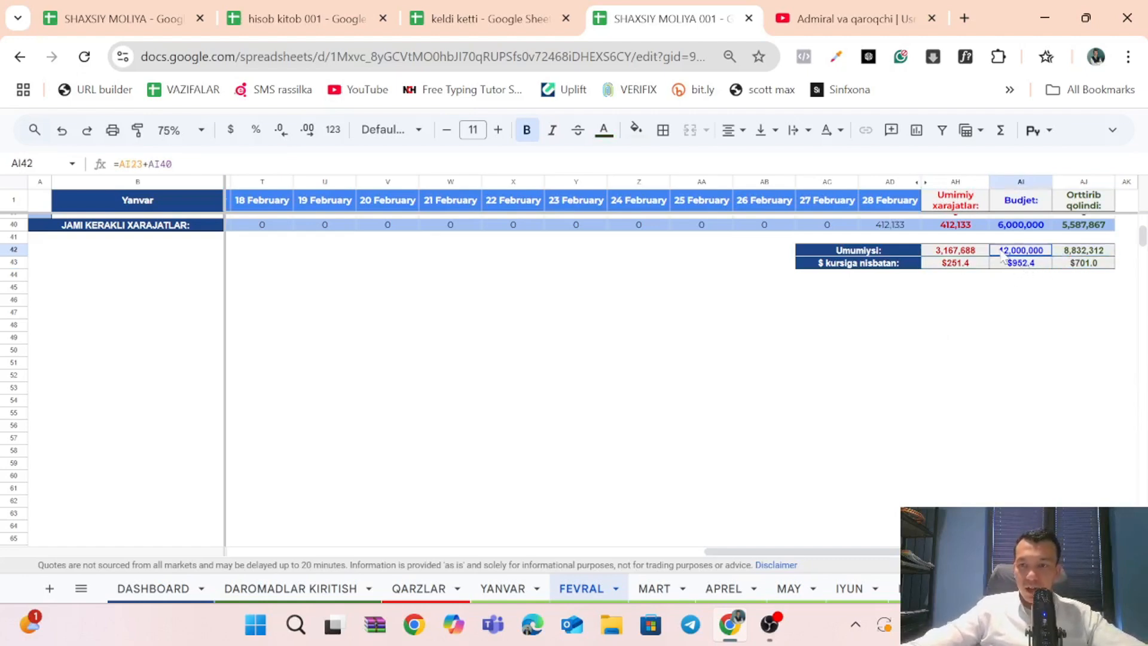
{"action": "left_click", "coordinate": [1064, 257]}
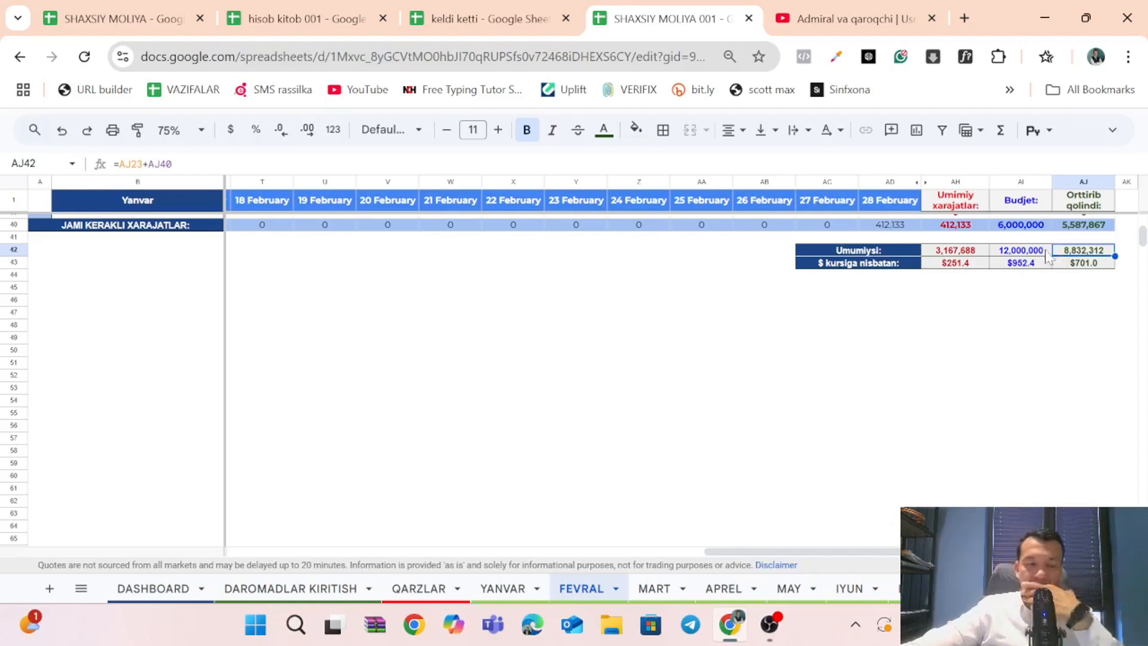
Open the DASHBOARD, select the available balance cells F2:G7, and look over the summary table, charts and expense categories.
{"action": "left_click", "coordinate": [162, 590]}
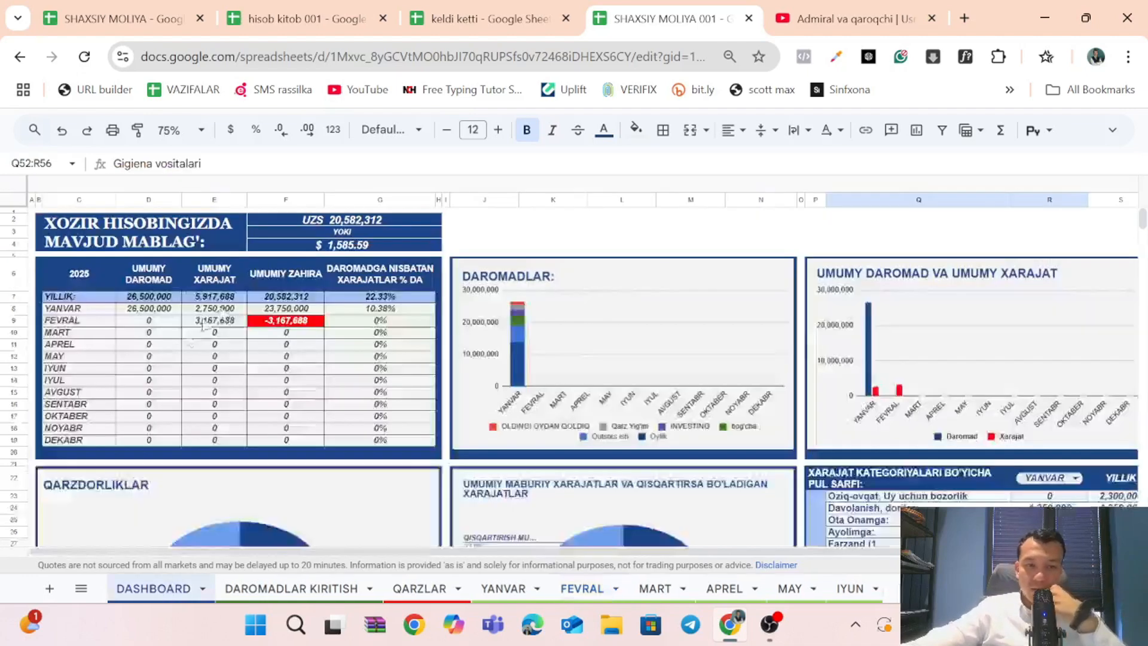
{"action": "left_click_drag", "start_coordinate": [300, 219], "coordinate": [329, 284]}
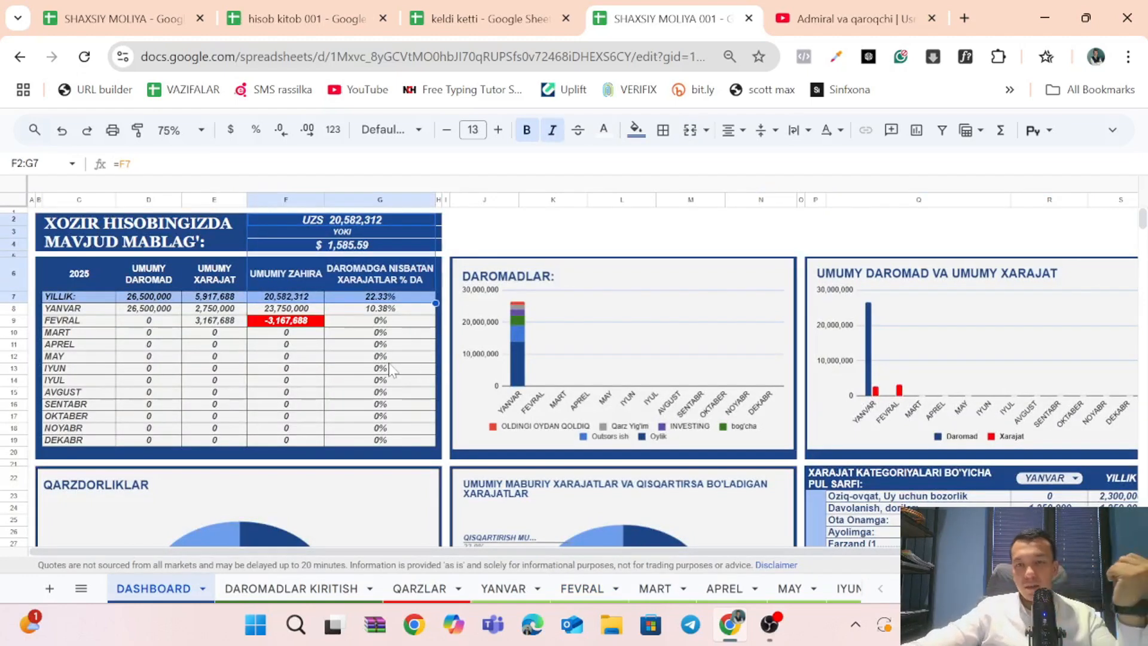
{"action": "left_click", "coordinate": [550, 233]}
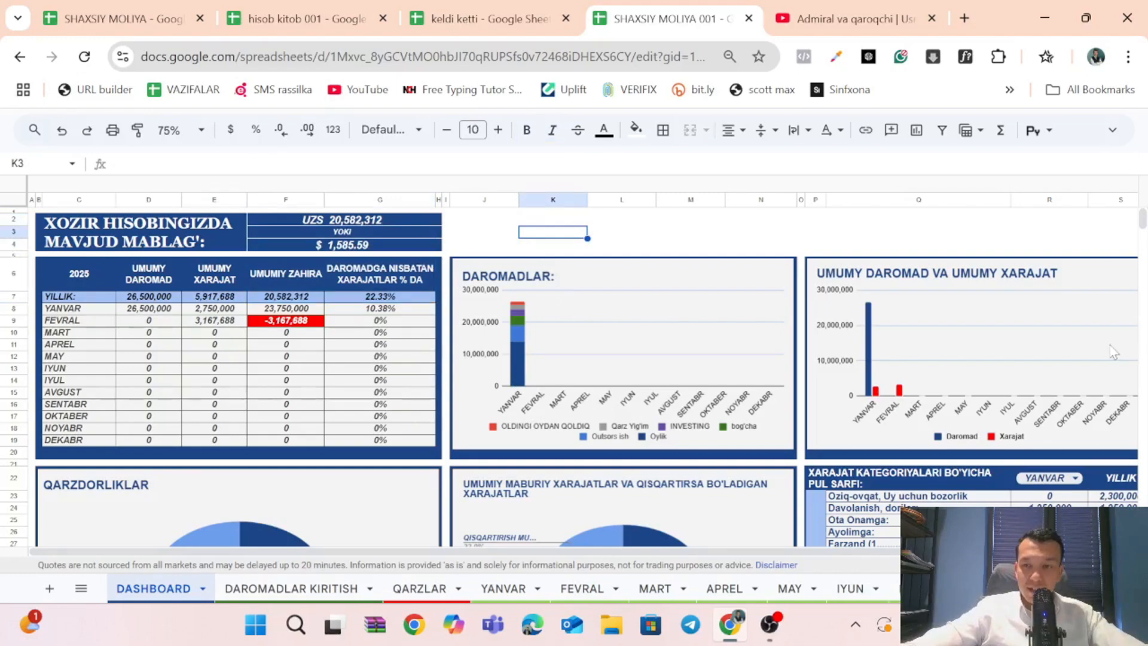
{"action": "scroll", "coordinate": [972, 369], "scroll_direction": "down", "scroll_amount": 9}
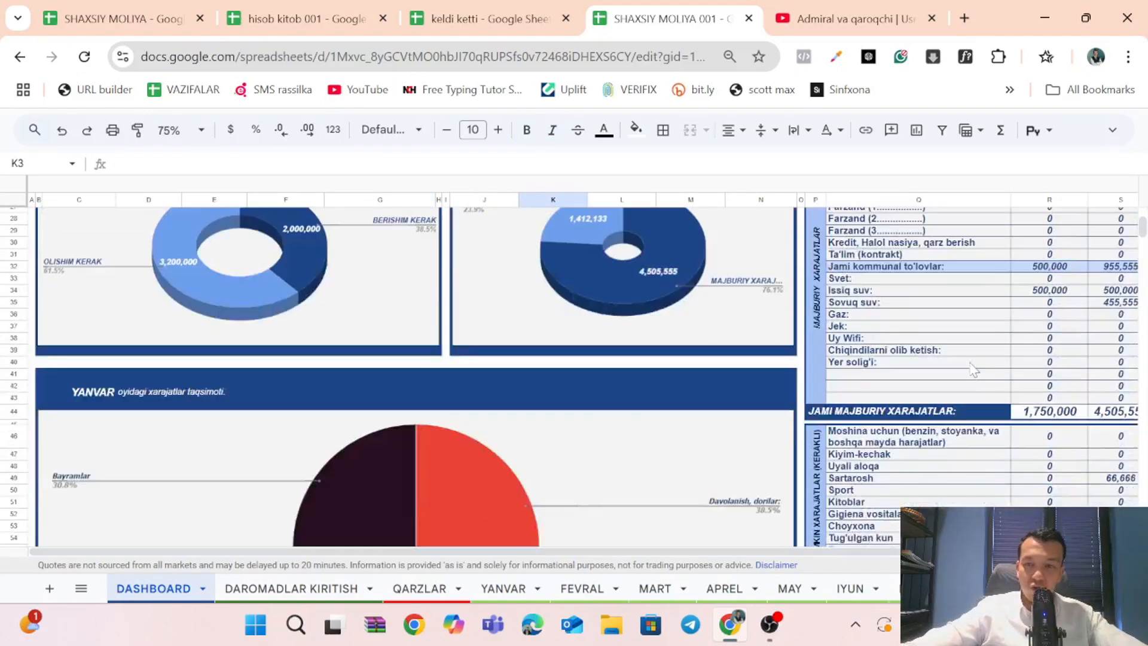
{"action": "scroll", "coordinate": [968, 383], "scroll_direction": "down", "scroll_amount": 4}
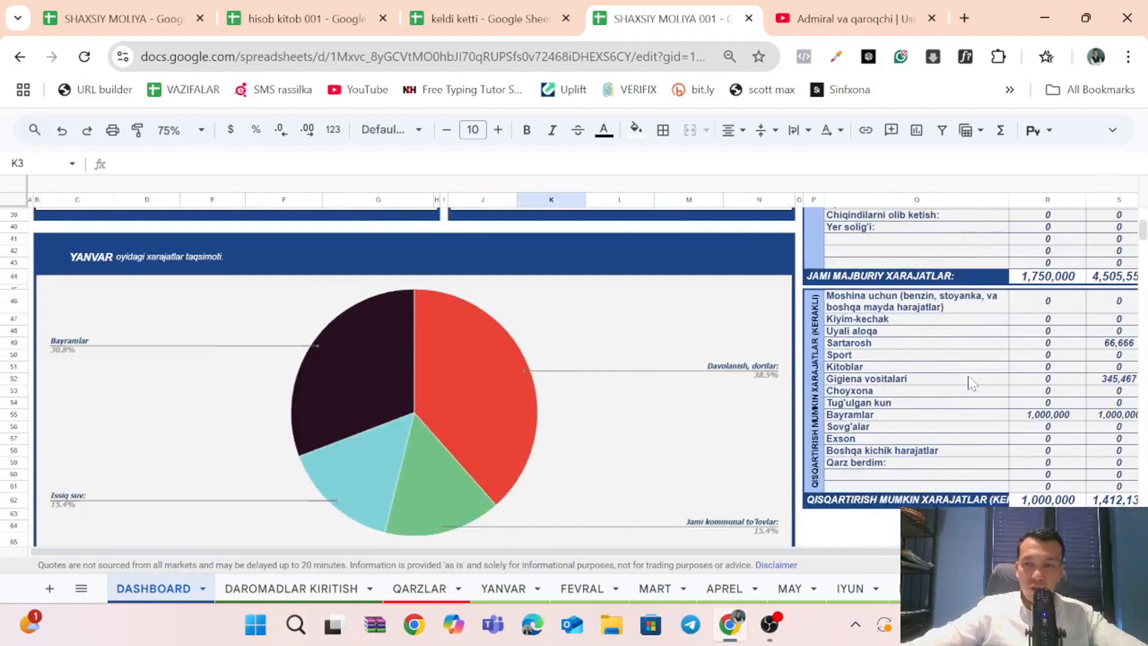
{"action": "scroll", "coordinate": [968, 382], "scroll_direction": "up", "scroll_amount": 13}
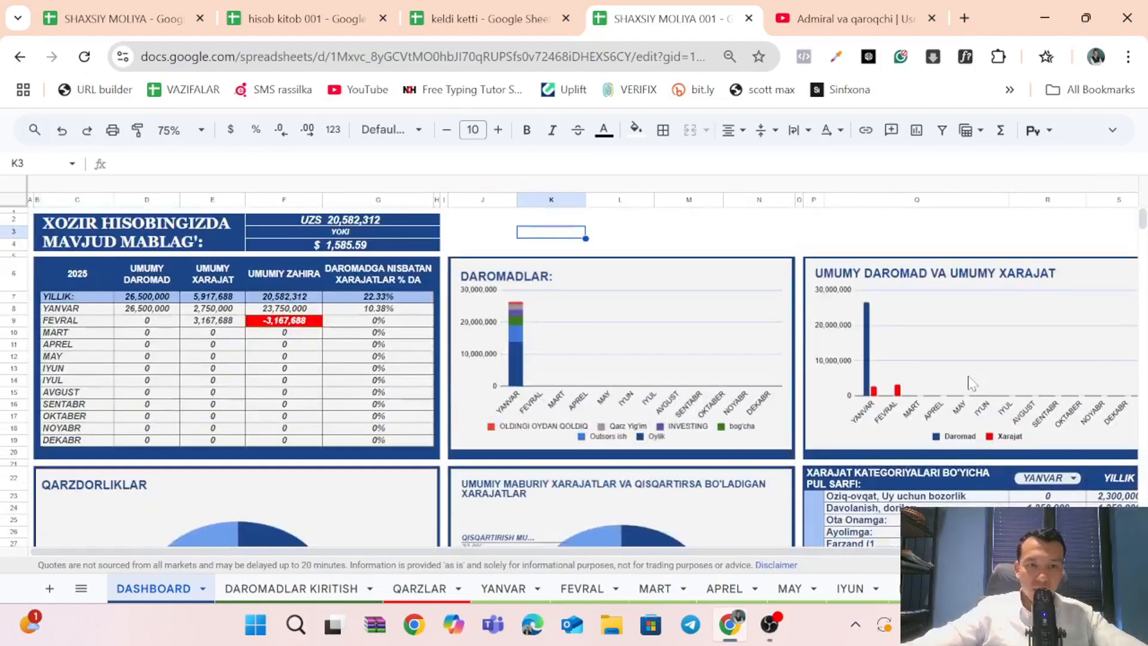